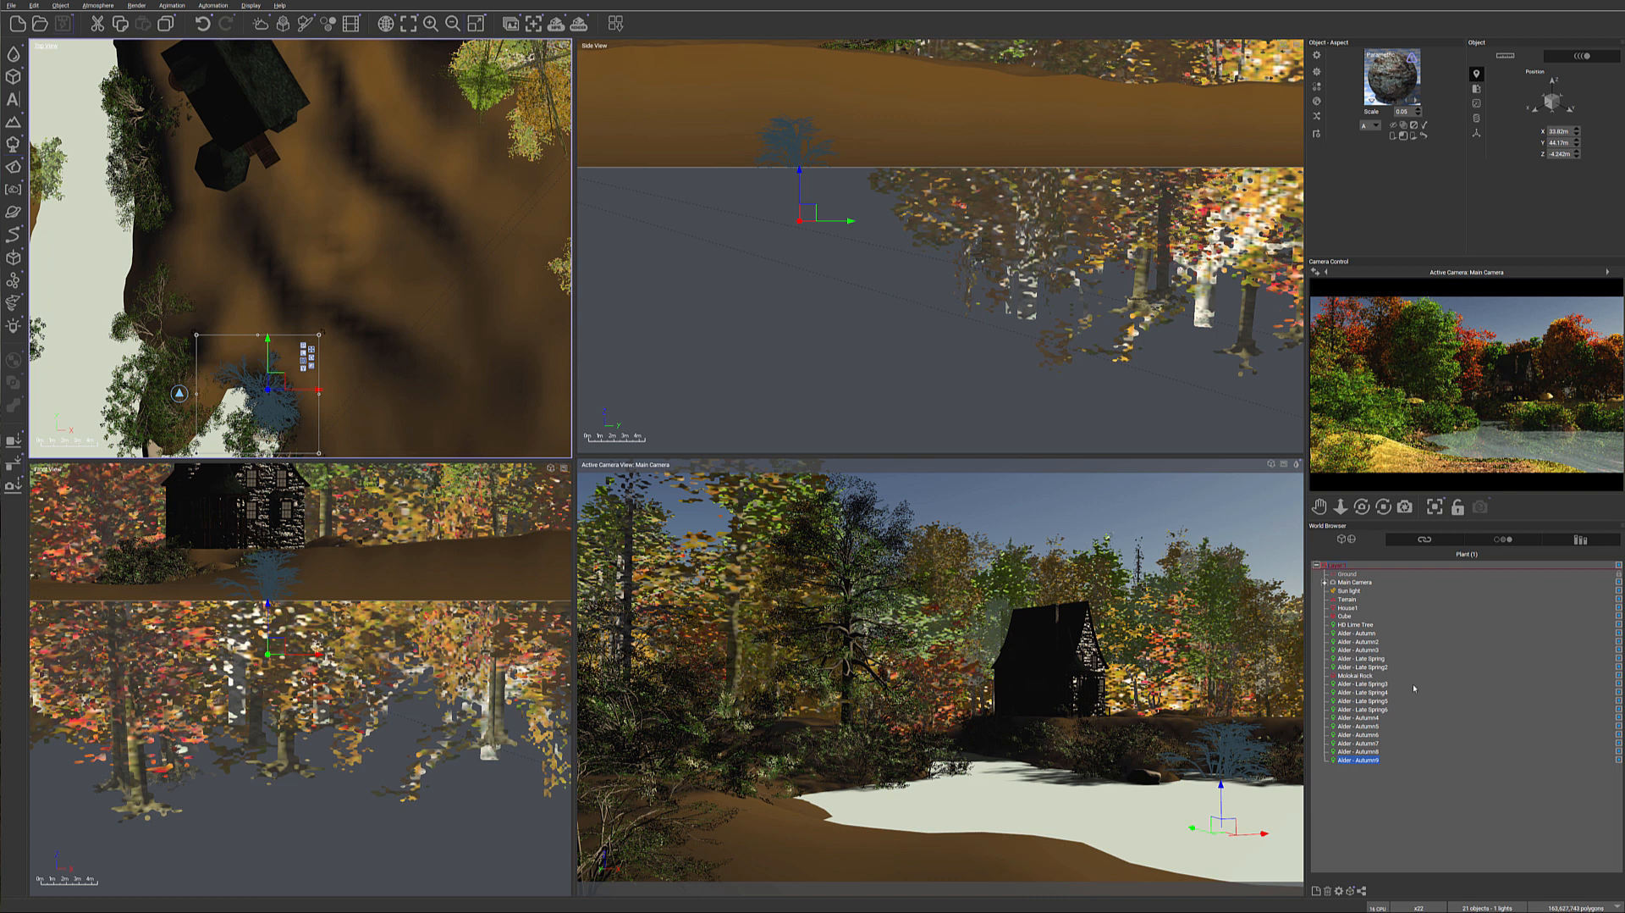
Step: Add a White Fir (Mature) tree from the plant library and position it on the ground just beside the house
{"action": "left_click", "coordinate": [17, 143]}
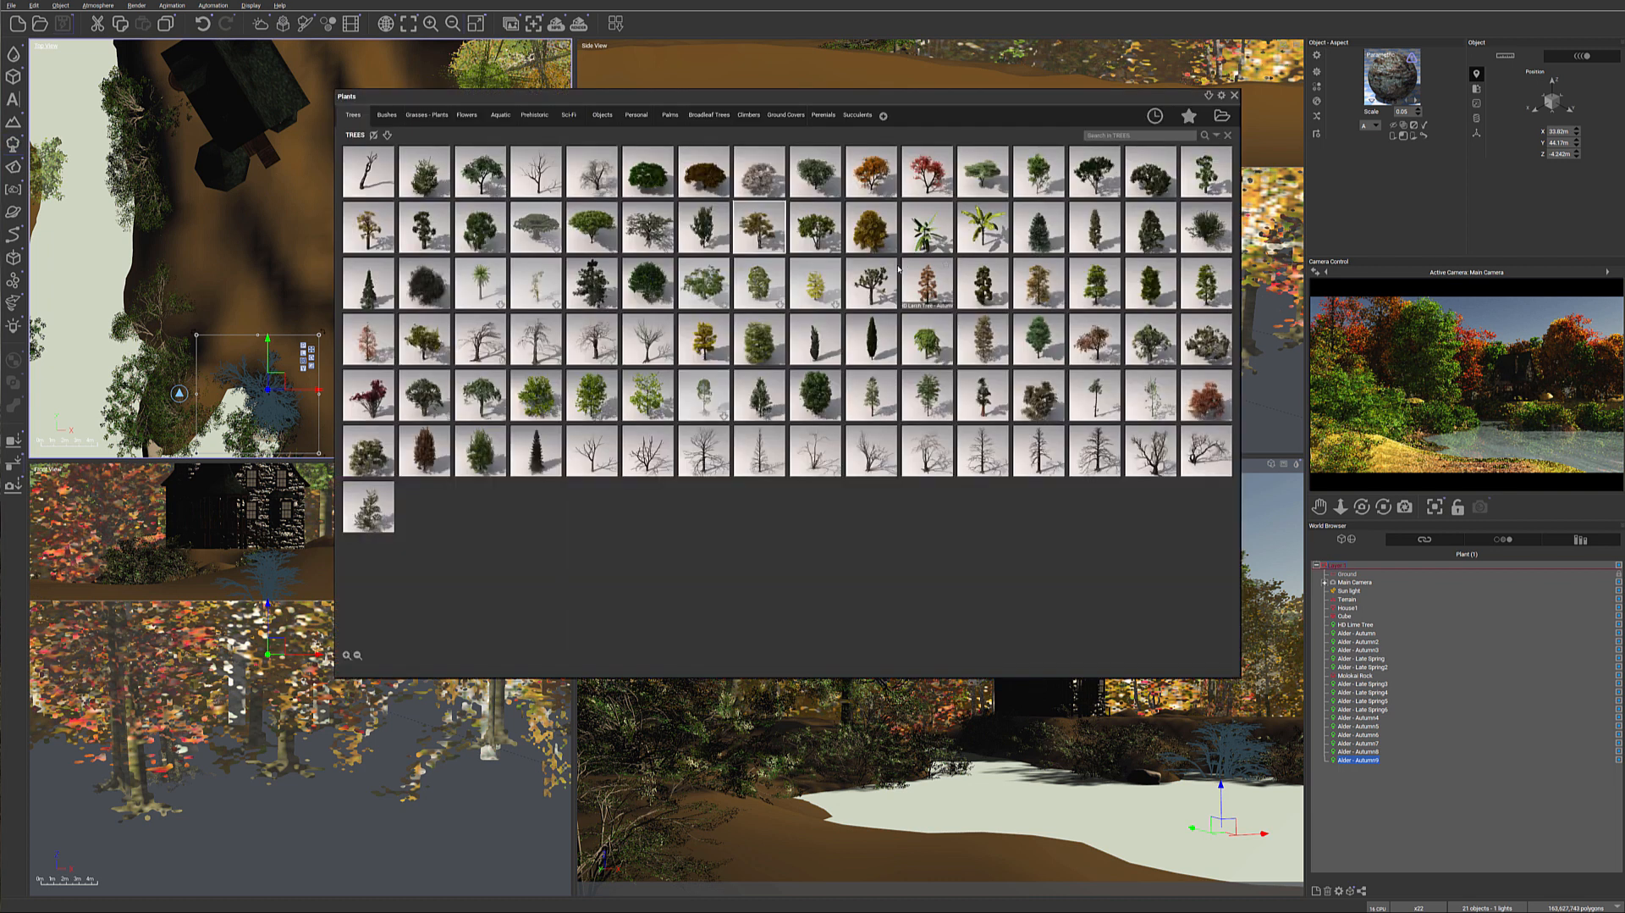
{"action": "left_click", "coordinate": [535, 440]}
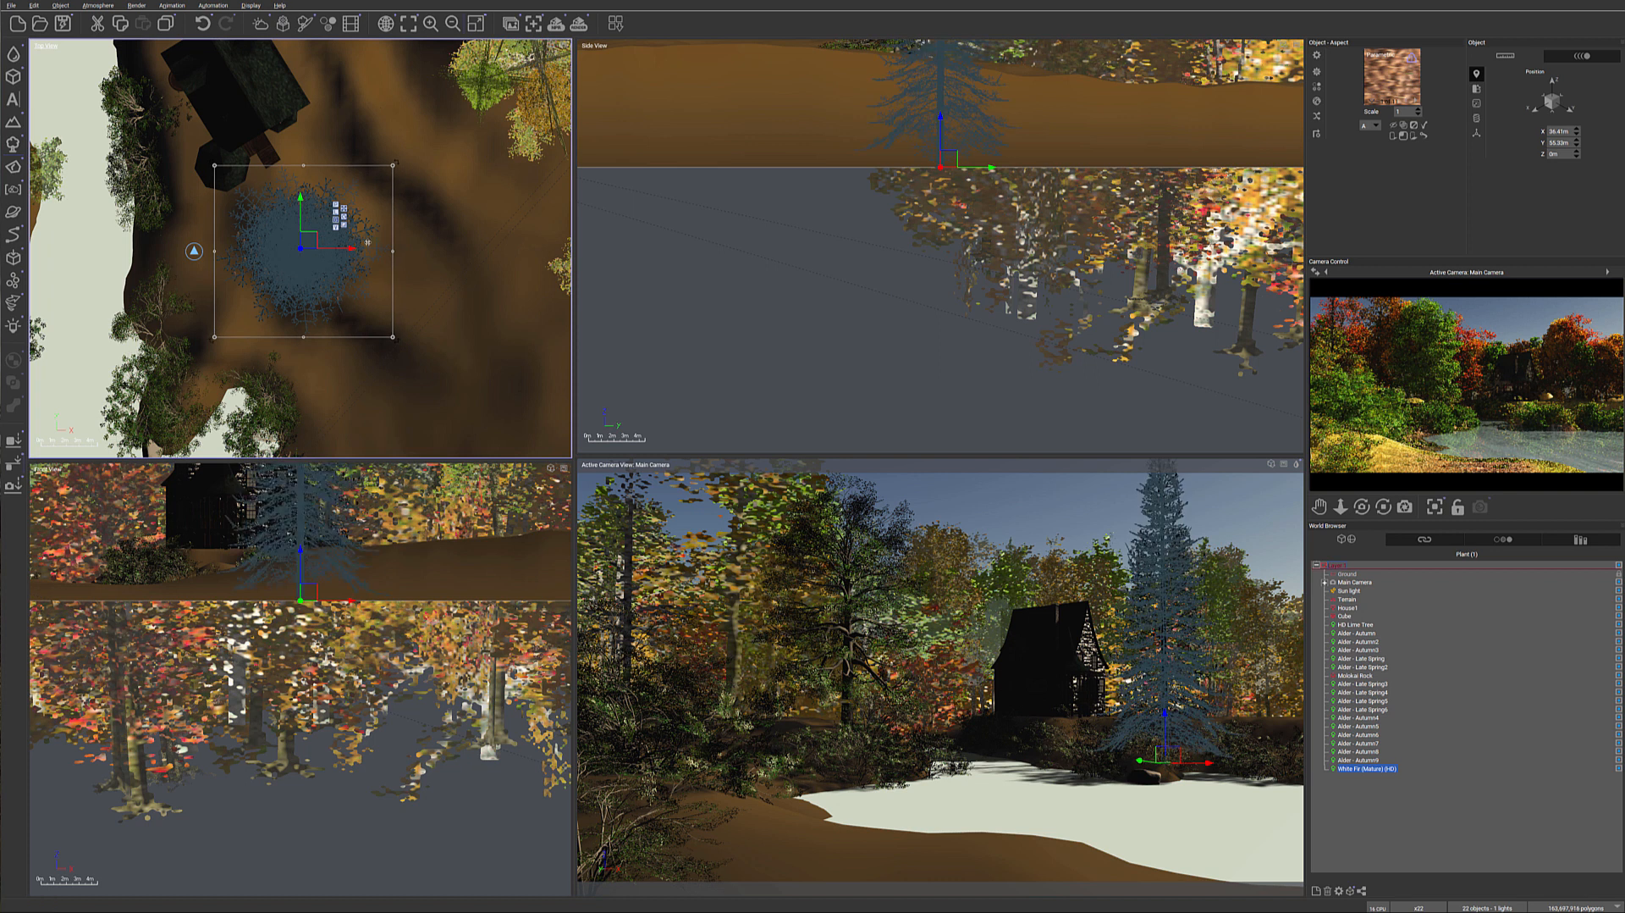
{"action": "left_click_drag", "start_coordinate": [194, 251], "coordinate": [292, 172]}
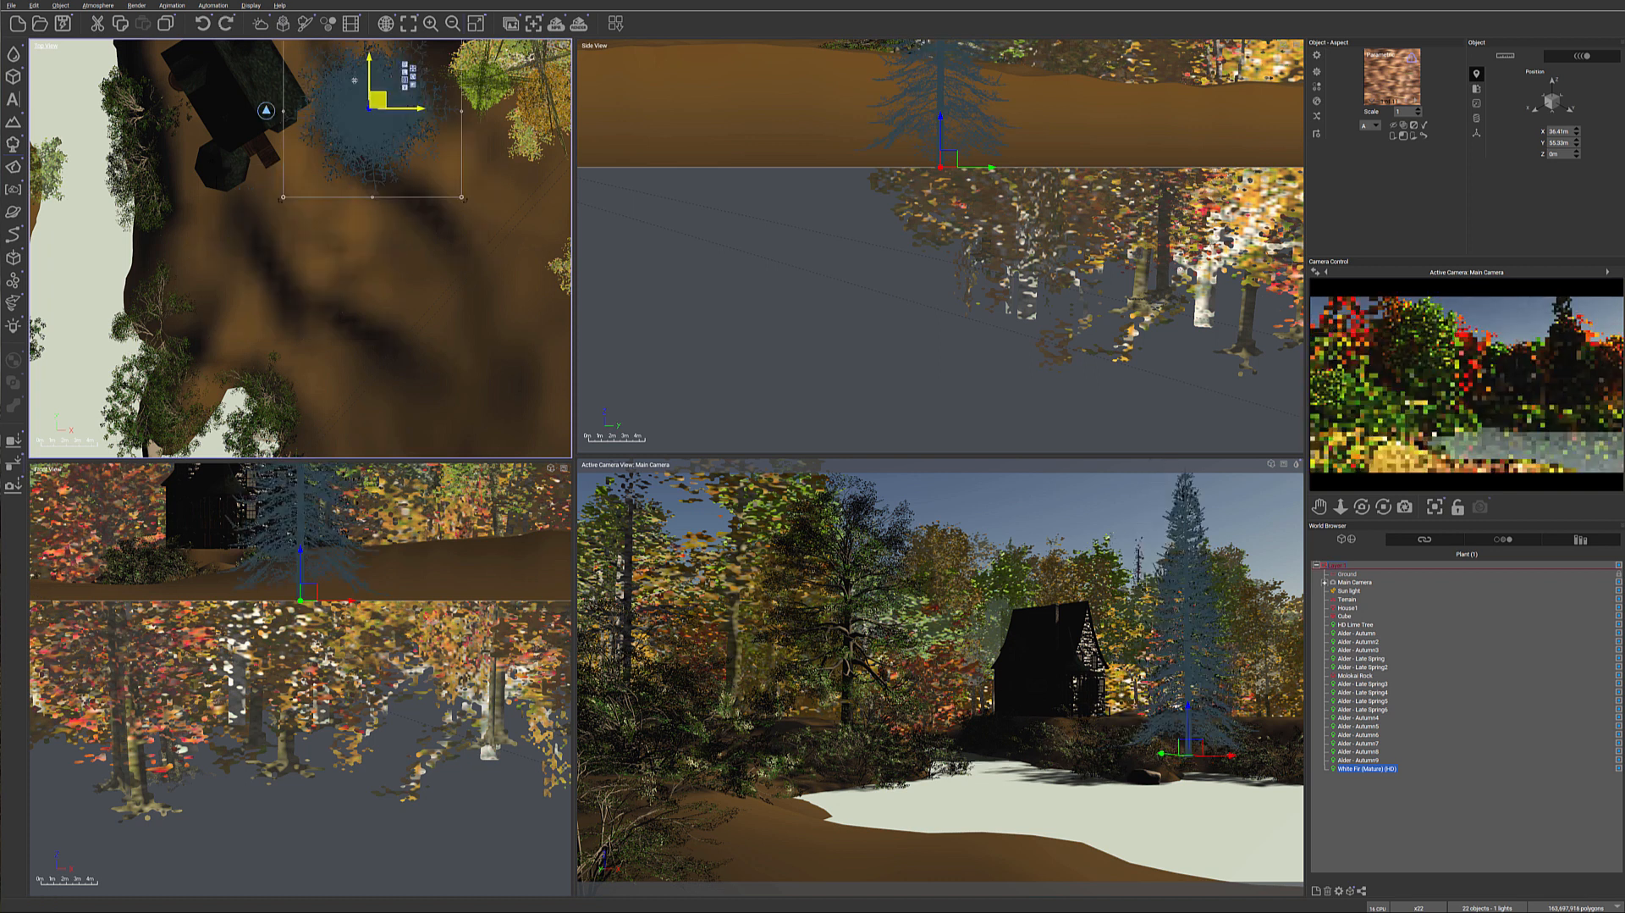
{"action": "left_click_drag", "start_coordinate": [358, 84], "coordinate": [352, 56]}
{"action": "right_click_drag", "start_coordinate": [1142, 167], "coordinate": [1033, 273]}
{"action": "left_click_drag", "start_coordinate": [1030, 261], "coordinate": [1022, 220]}
{"action": "left_click_drag", "start_coordinate": [358, 174], "coordinate": [365, 145]}
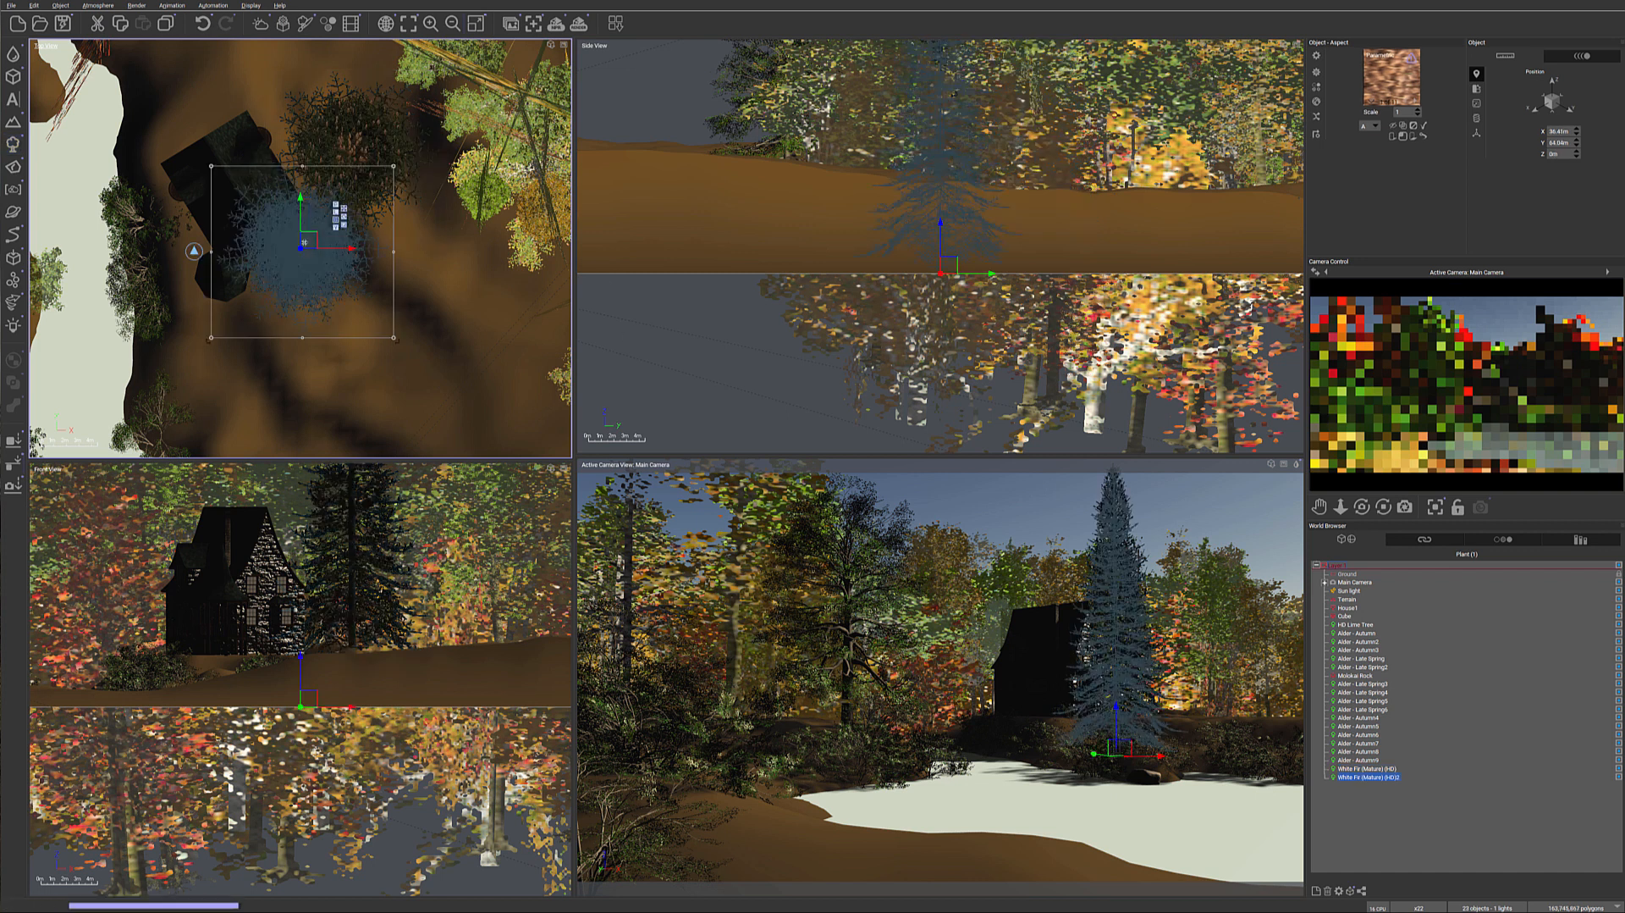
Step: Place the second white fir farther away from the house, near the tree group opposite the pond, and raise it toward terrain level
{"action": "left_click_drag", "start_coordinate": [307, 242], "coordinate": [528, 296]}
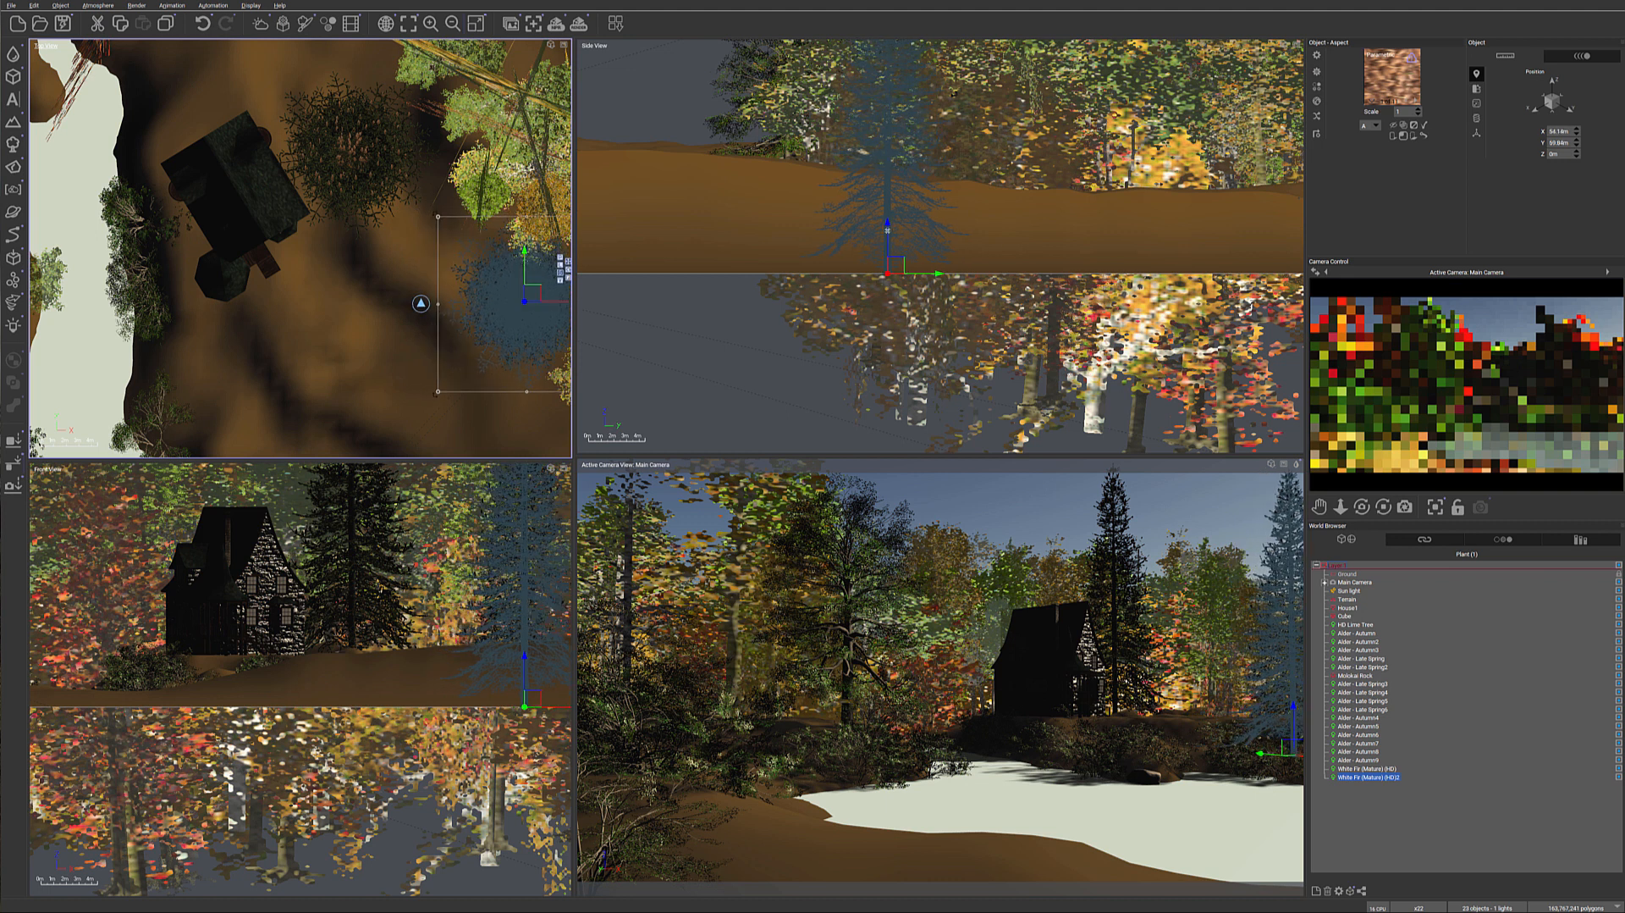
{"action": "left_click_drag", "start_coordinate": [889, 226], "coordinate": [886, 204]}
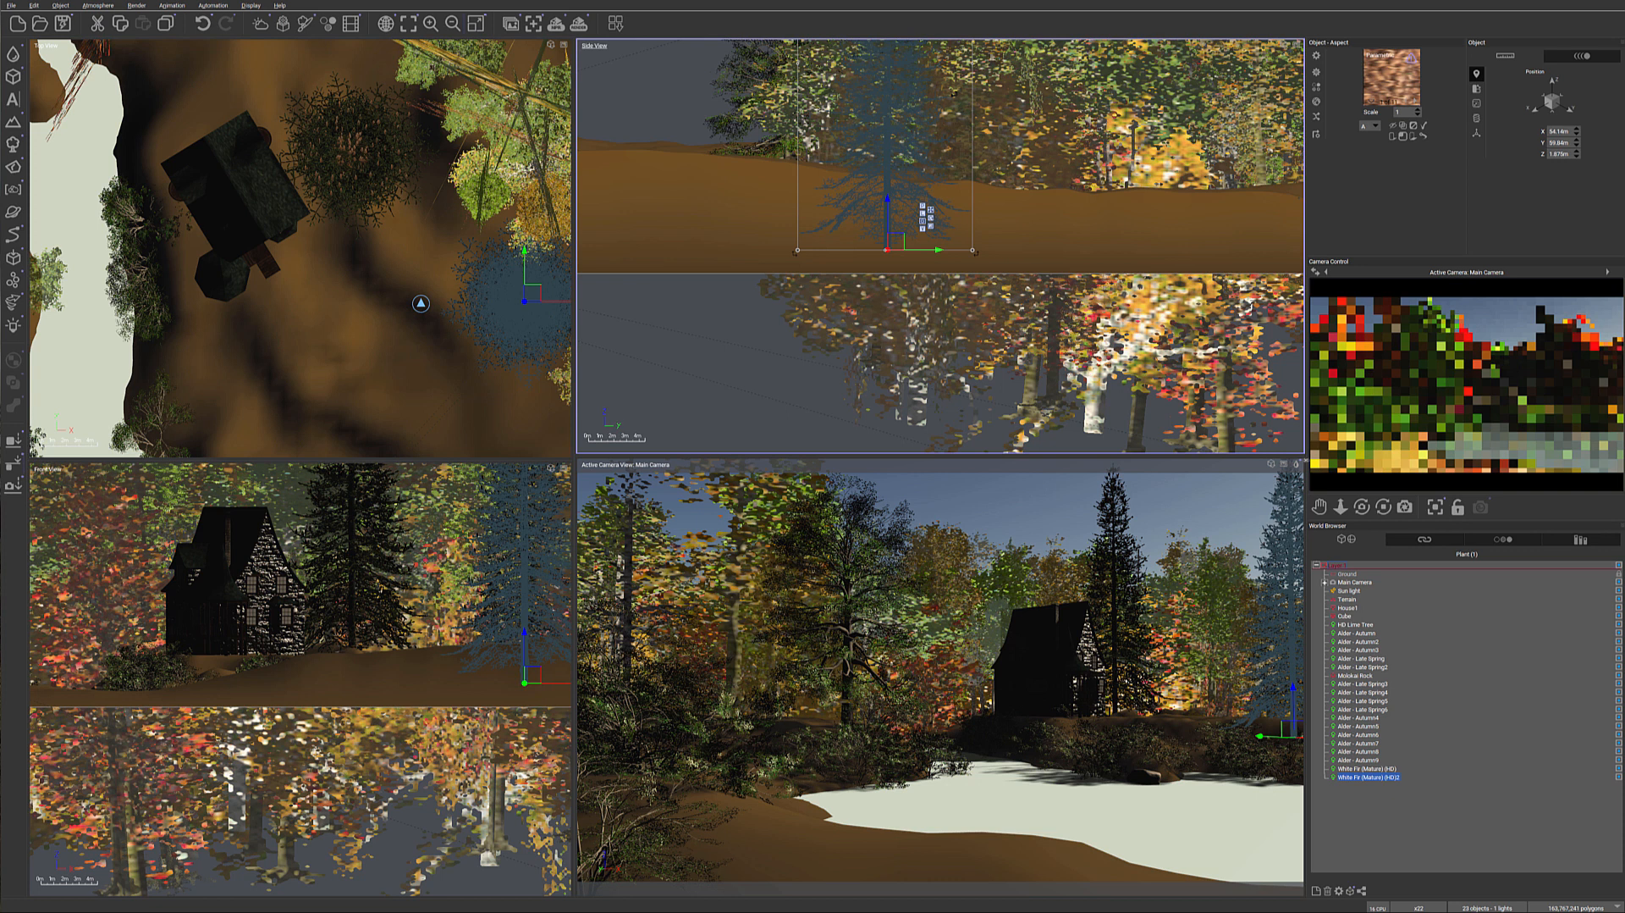
Step: Add a third mature white fir and place it across the pond, beside the yellow autumn tree
{"action": "right_click_drag", "start_coordinate": [238, 218], "coordinate": [538, 182]}
{"action": "left_click", "coordinate": [12, 143]}
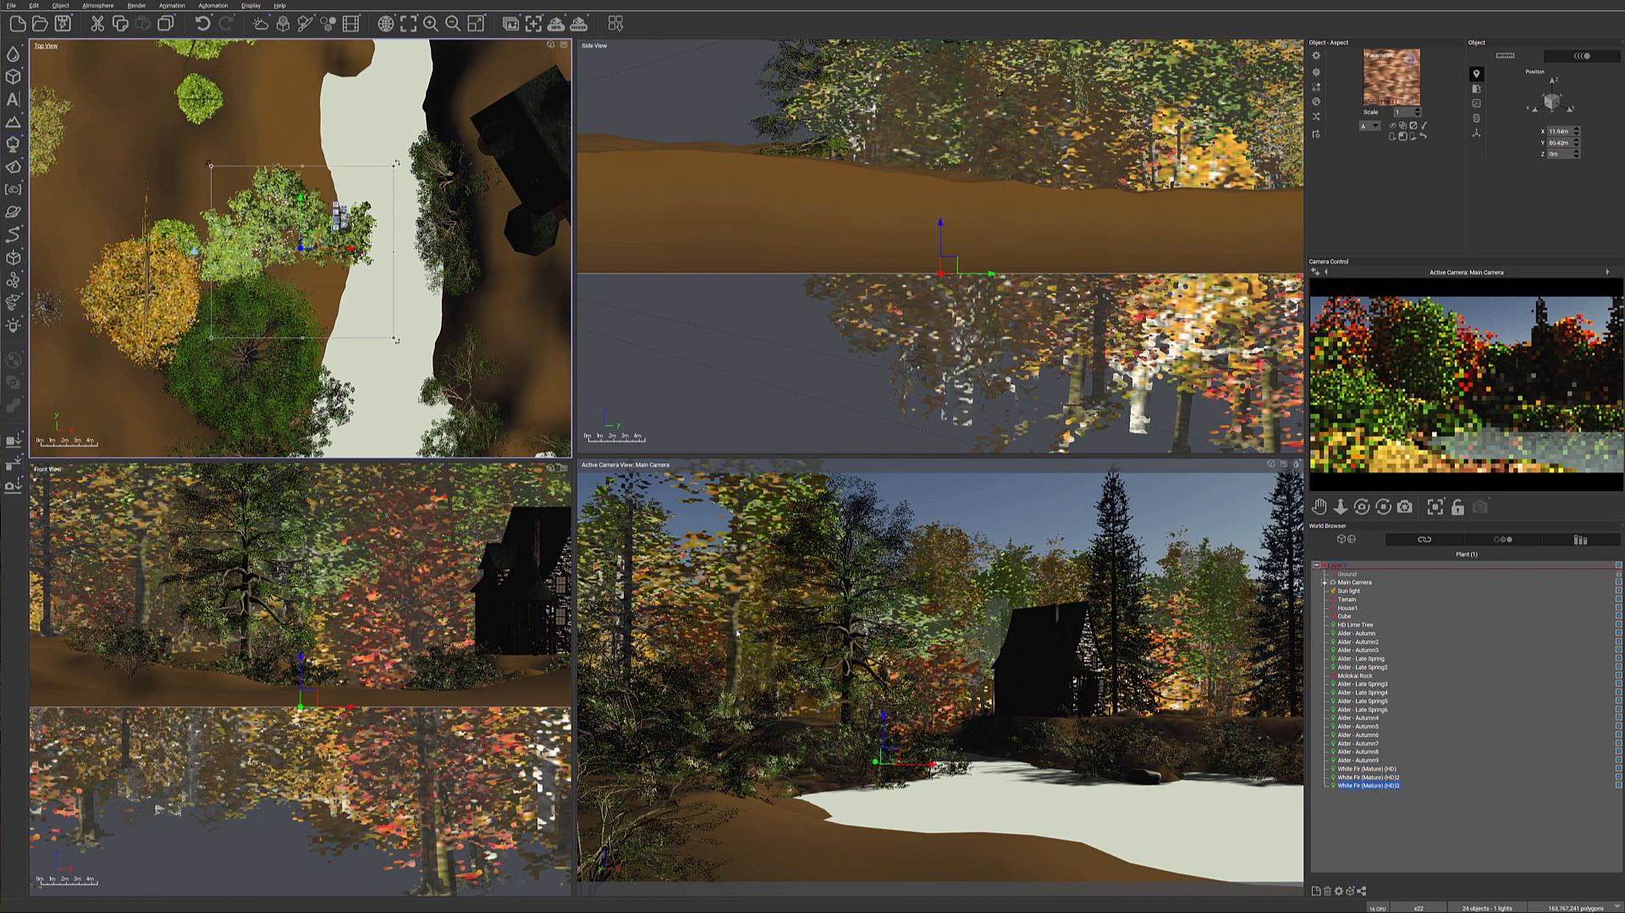
{"action": "mouse_move", "coordinate": [279, 229]}
{"action": "right_mouse_down"}
{"action": "mouse_move", "coordinate": [453, 169]}
{"action": "mouse_move", "coordinate": [500, 182]}
{"action": "right_mouse_up"}
{"action": "left_click_drag", "start_coordinate": [500, 183], "coordinate": [278, 281]}
Step: Raise the third white fir to terrain level, scale it down slightly and nudge it closer to the neighbouring trees
{"action": "left_click", "coordinate": [997, 258]}
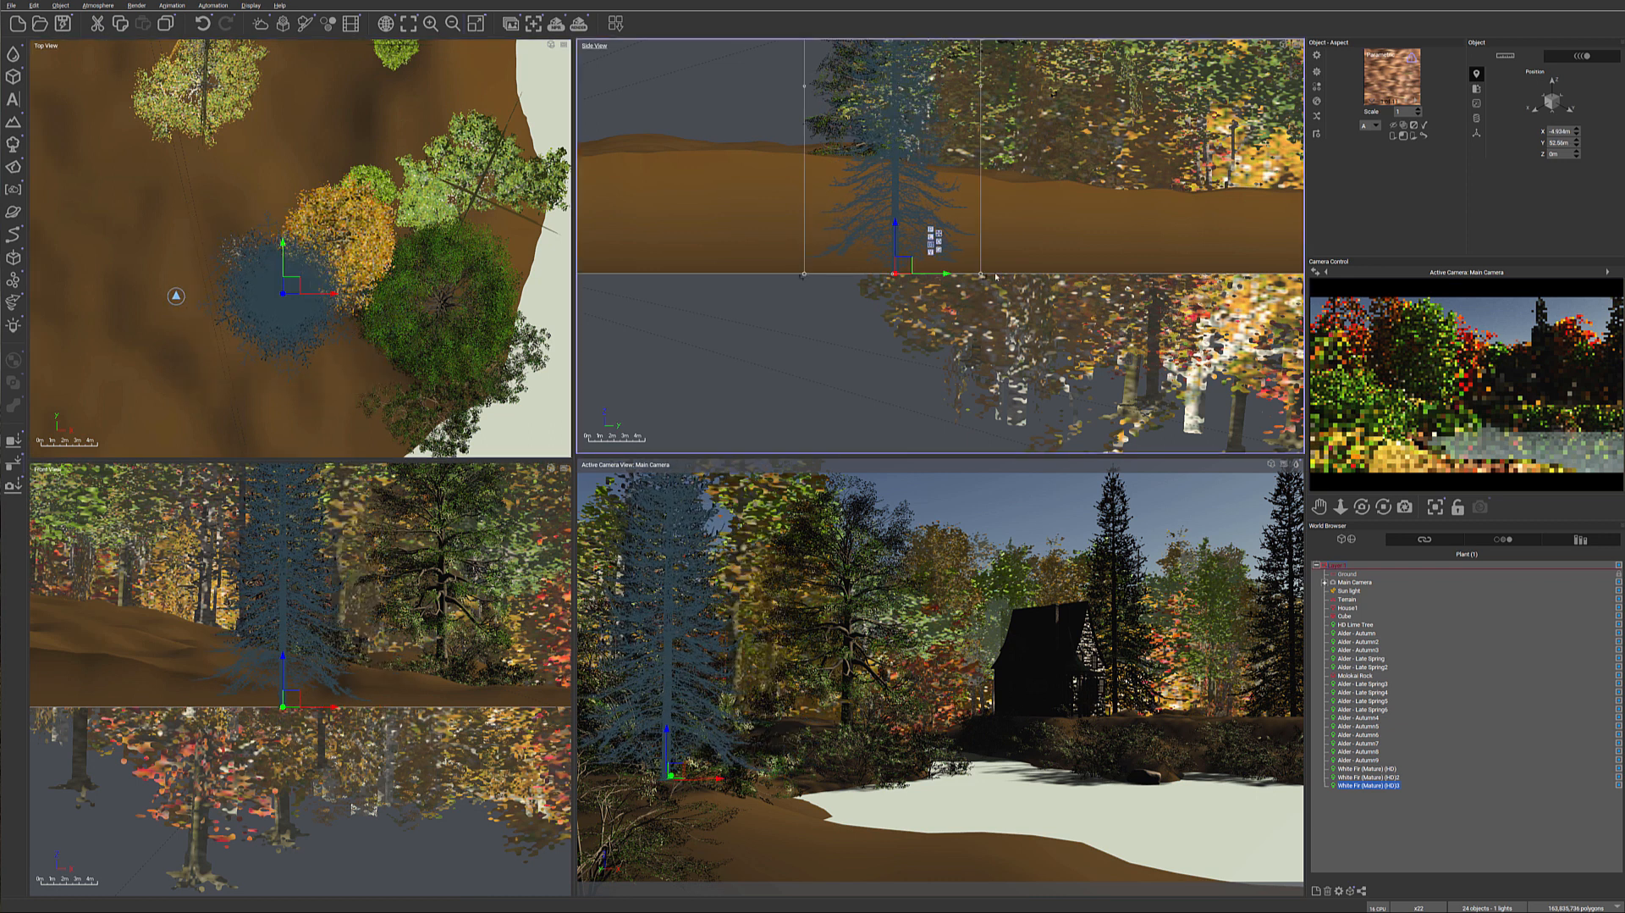
{"action": "left_click_drag", "start_coordinate": [979, 271], "coordinate": [946, 196]}
{"action": "right_click_drag", "start_coordinate": [1021, 136], "coordinate": [1022, 270]}
{"action": "left_click_drag", "start_coordinate": [907, 122], "coordinate": [926, 164]}
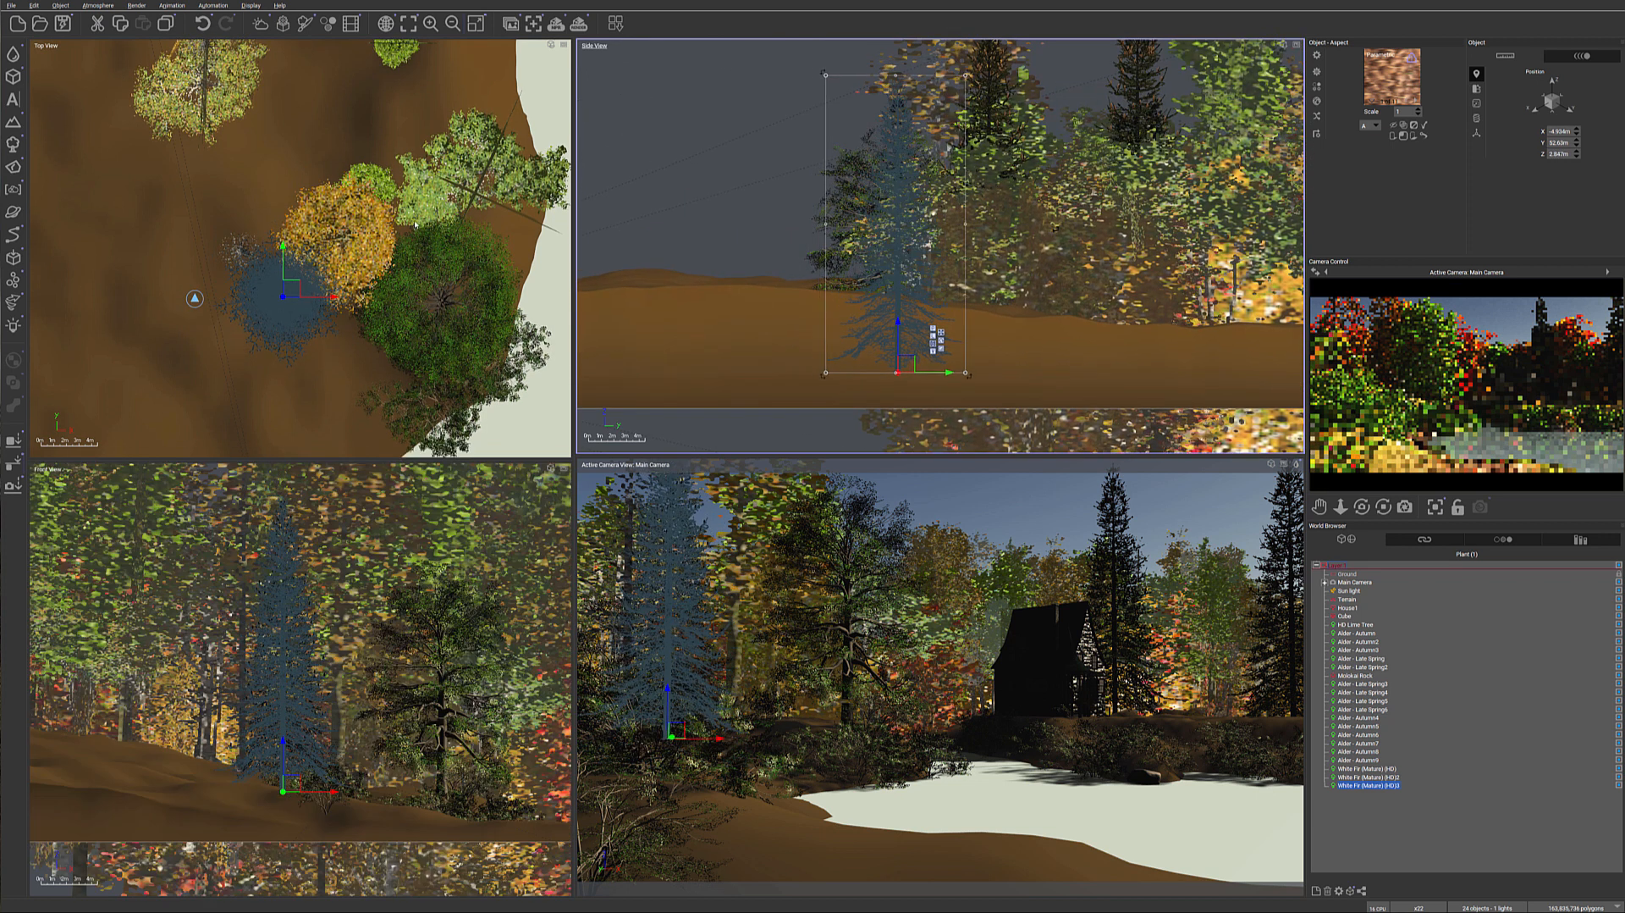
{"action": "left_click_drag", "start_coordinate": [293, 286], "coordinate": [311, 293]}
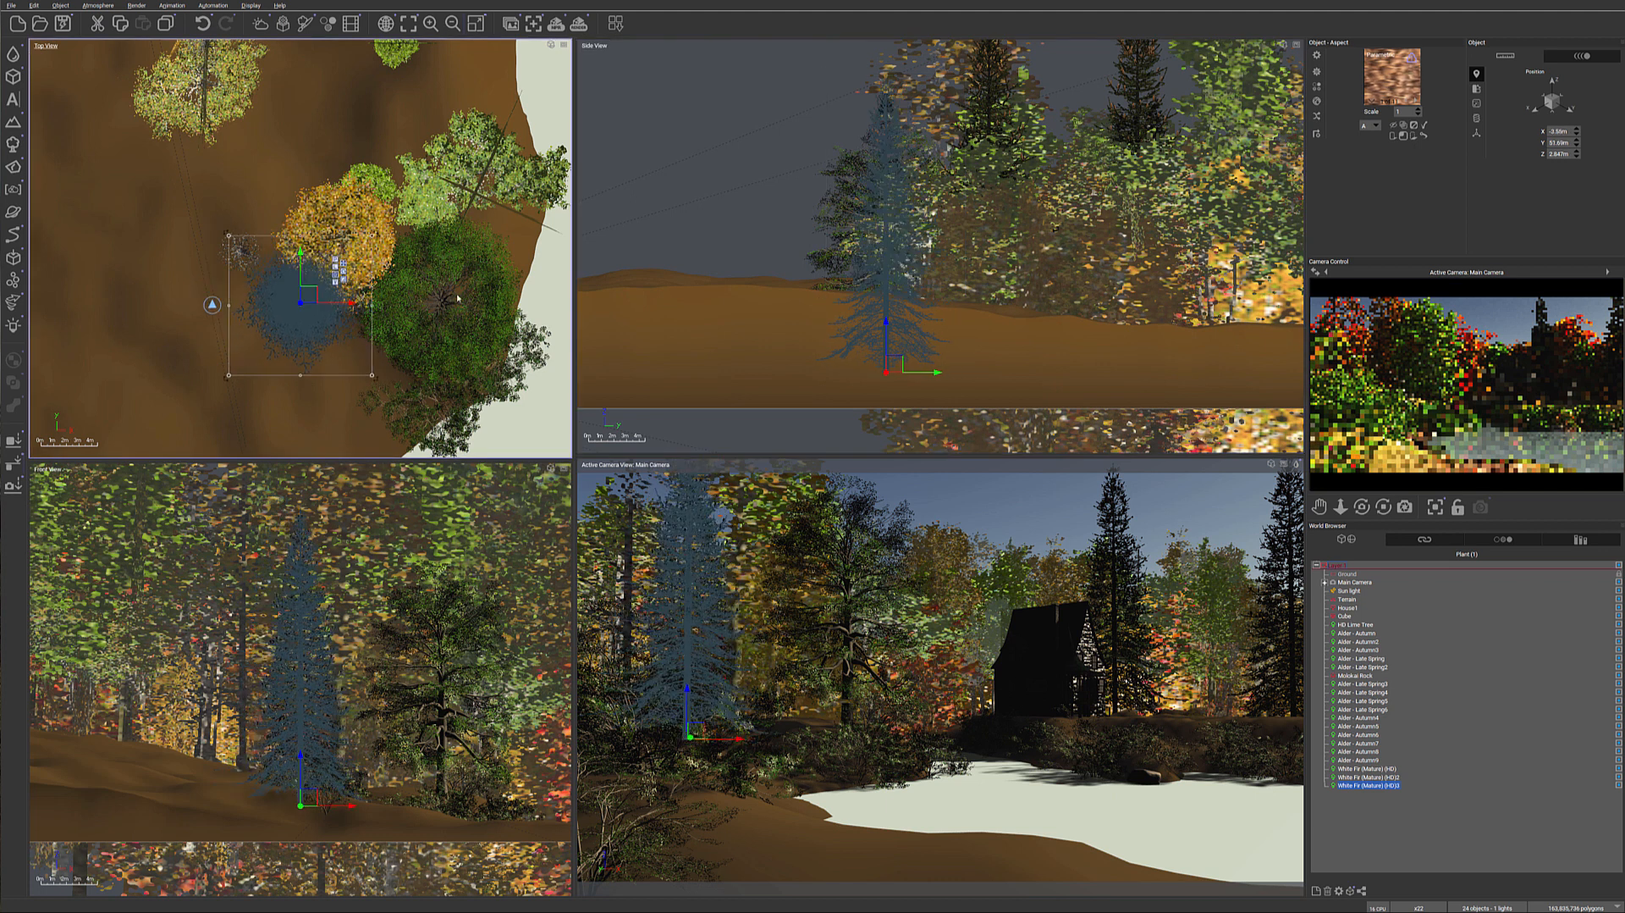
Step: Add a Large European Ash - Autumn Yellow tree and move it to the pond bank nearer the camera
{"action": "right_click_drag", "start_coordinate": [456, 293], "coordinate": [400, 107]}
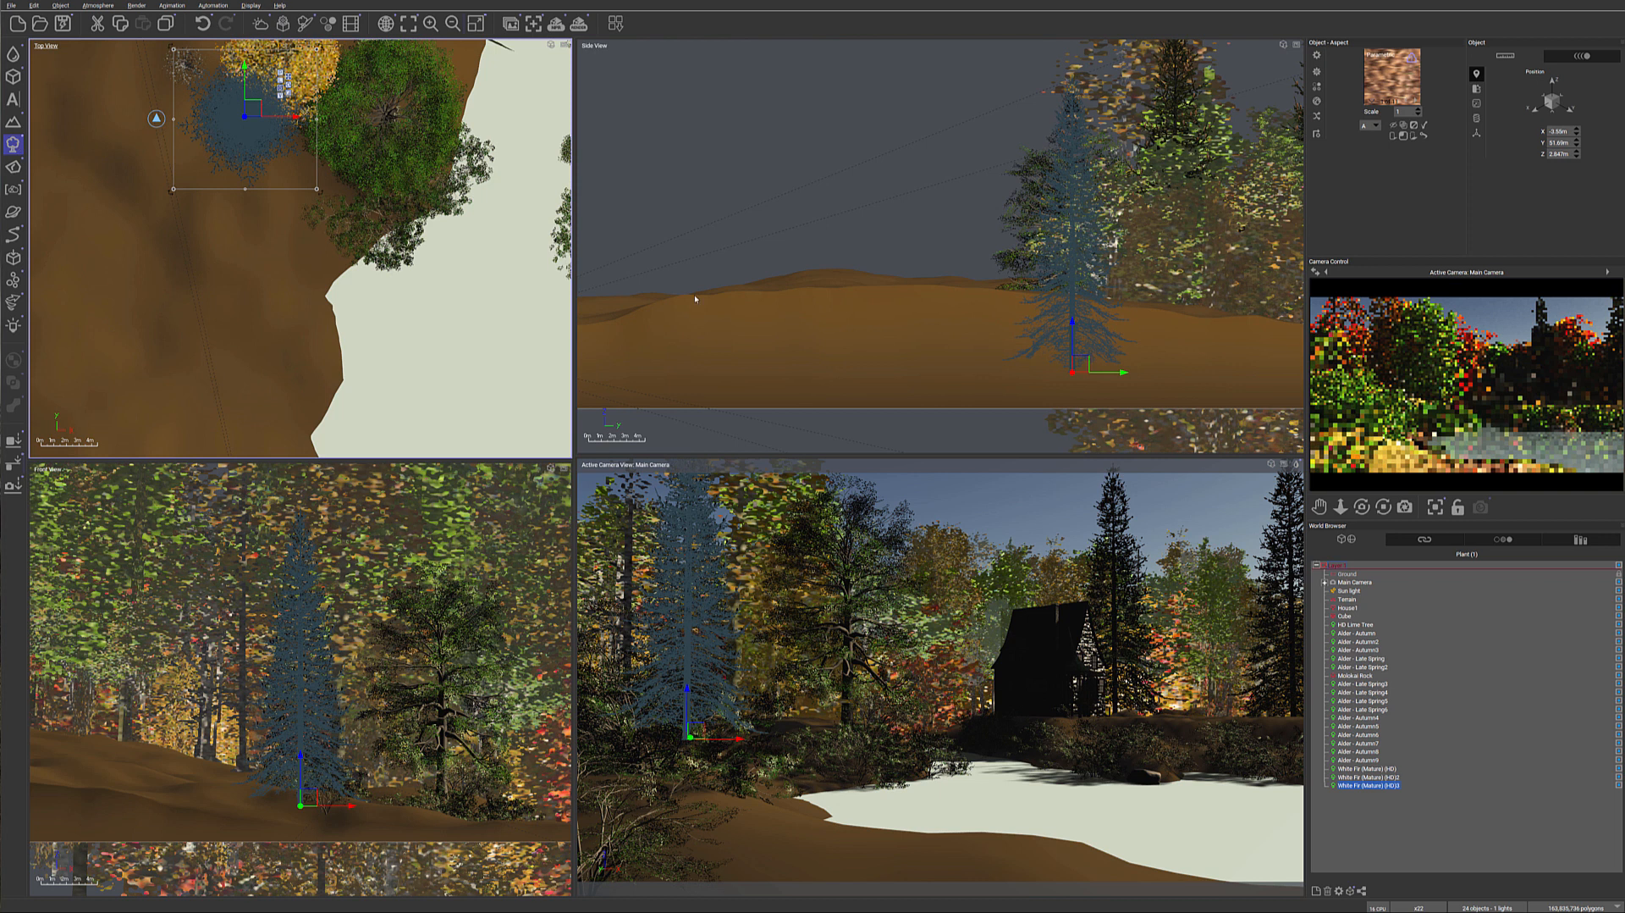
{"action": "left_click", "coordinate": [13, 144]}
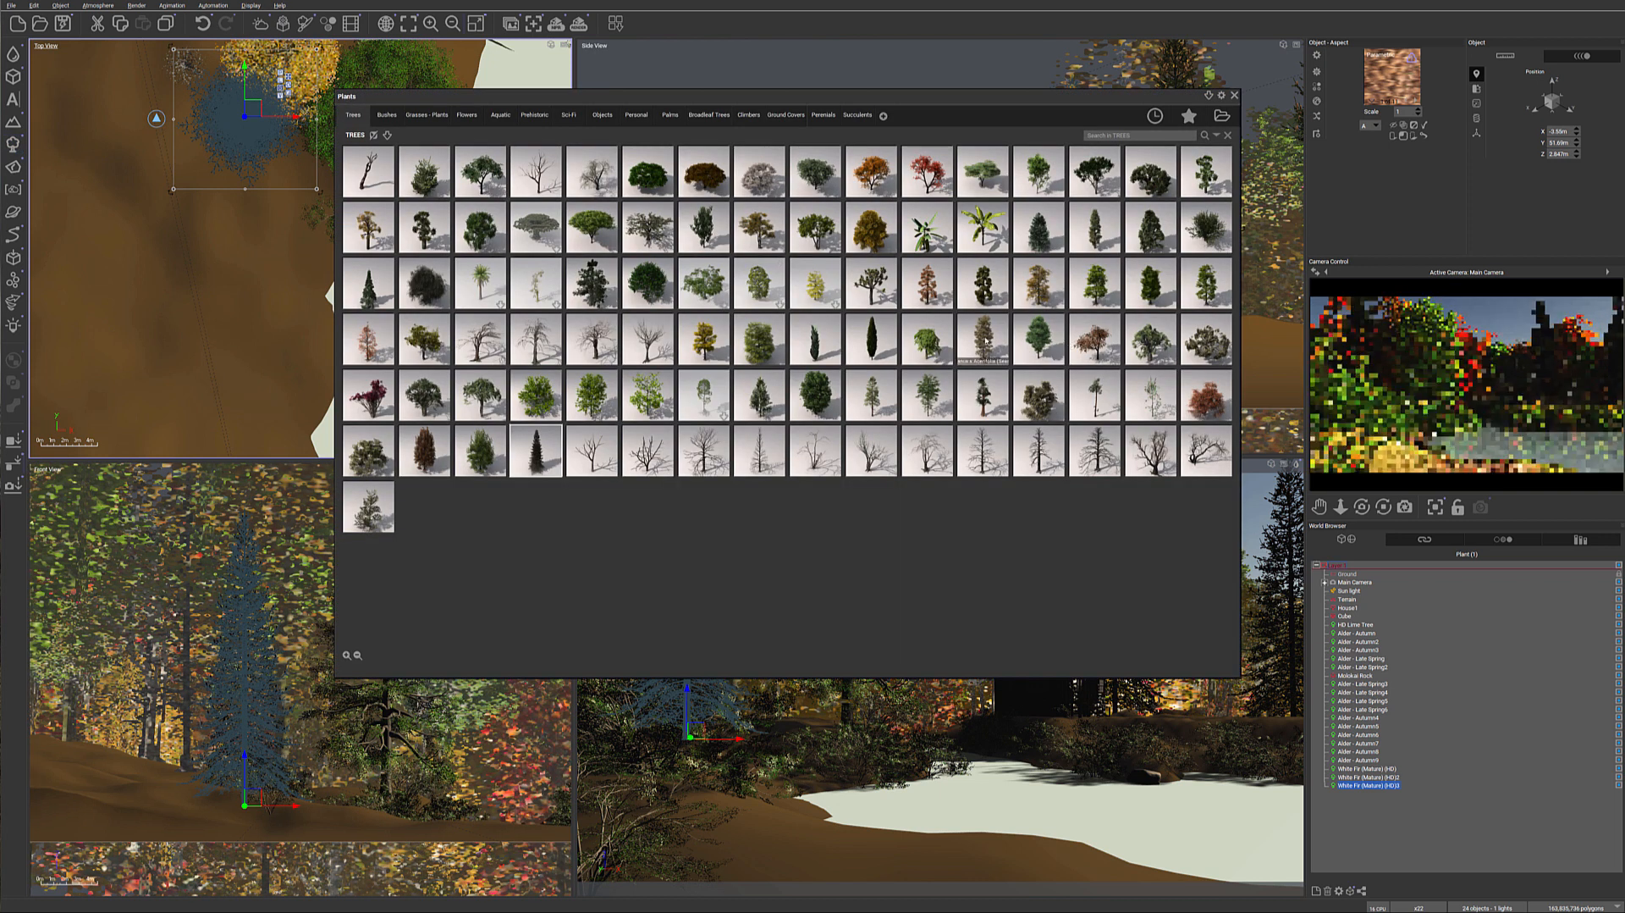
{"action": "mouse_move", "coordinate": [1044, 293]}
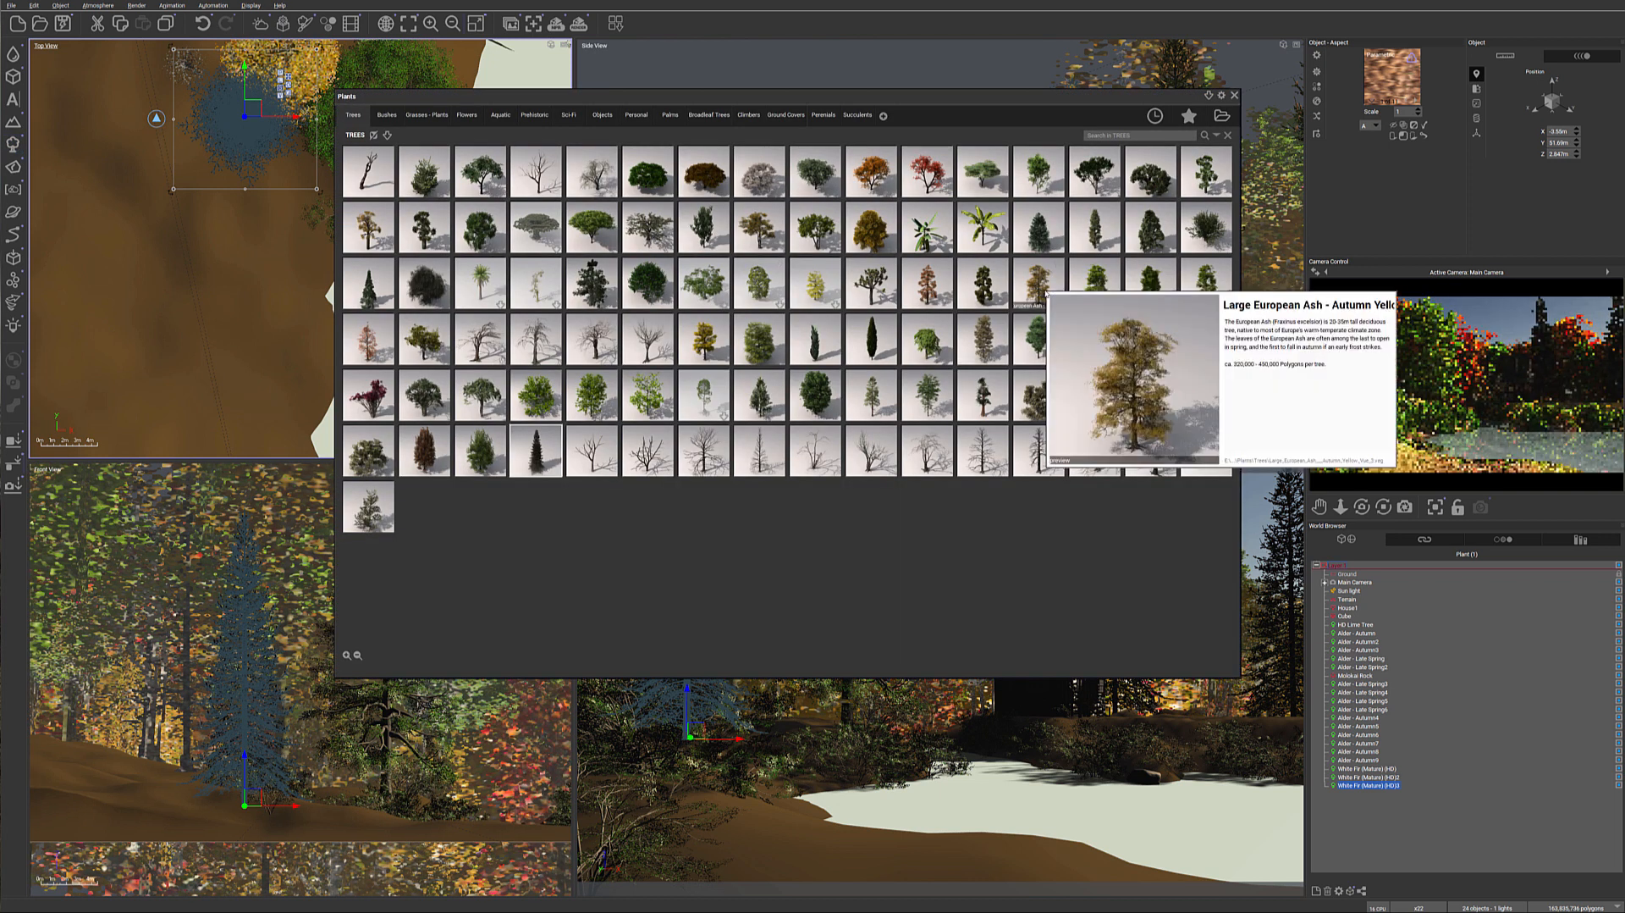
{"action": "double_click", "coordinate": [1046, 294]}
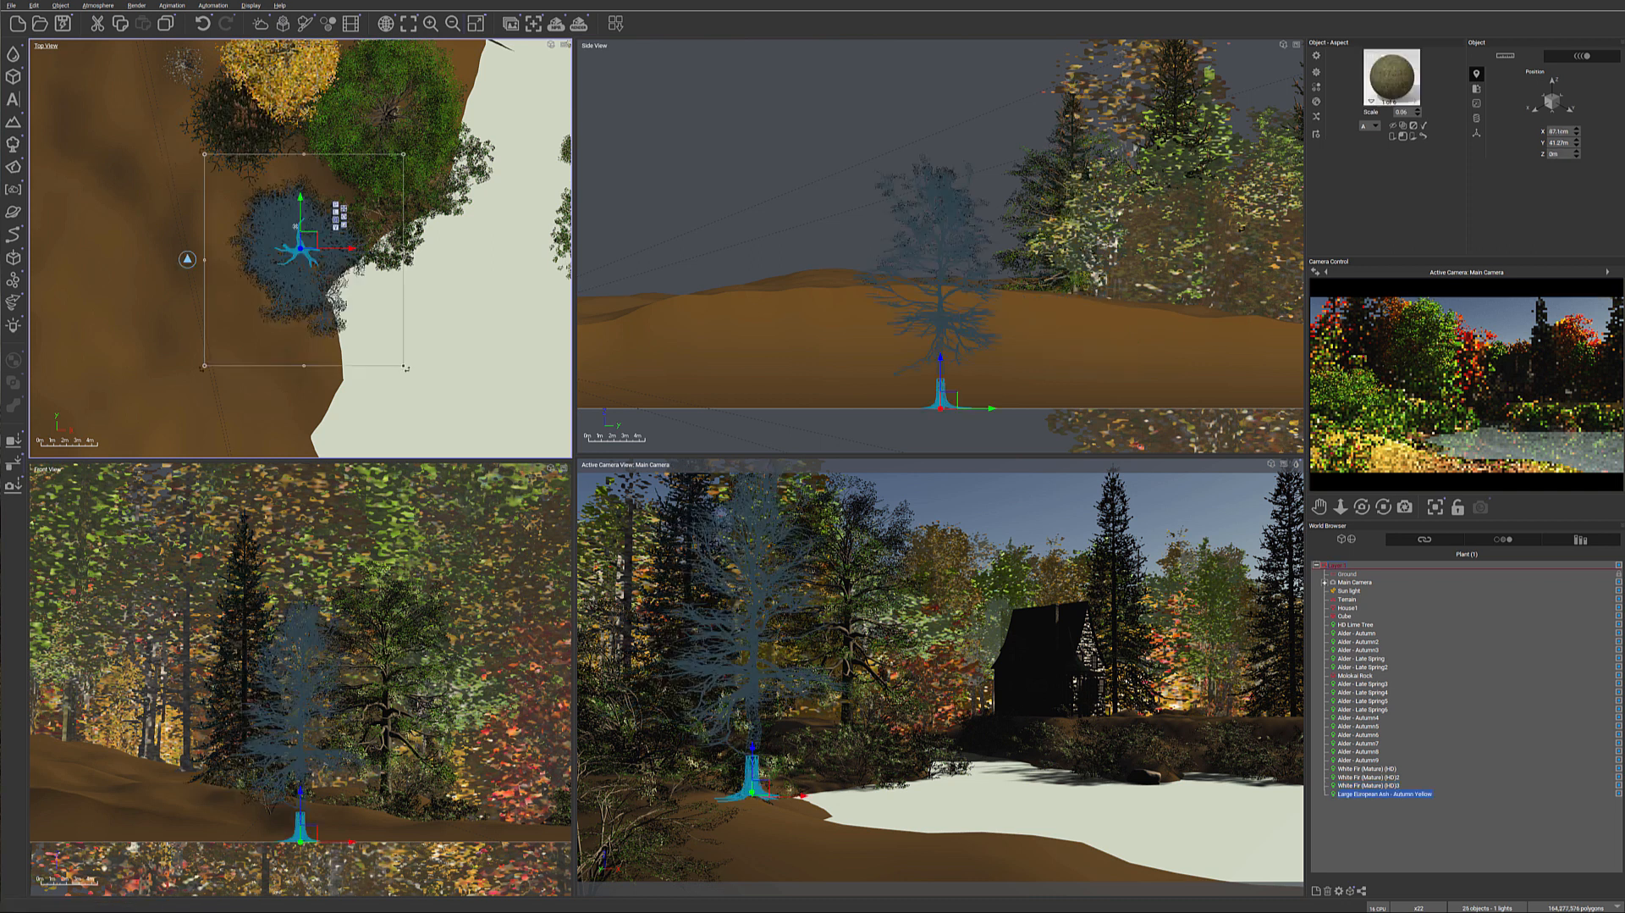
{"action": "left_click_drag", "start_coordinate": [306, 252], "coordinate": [251, 412]}
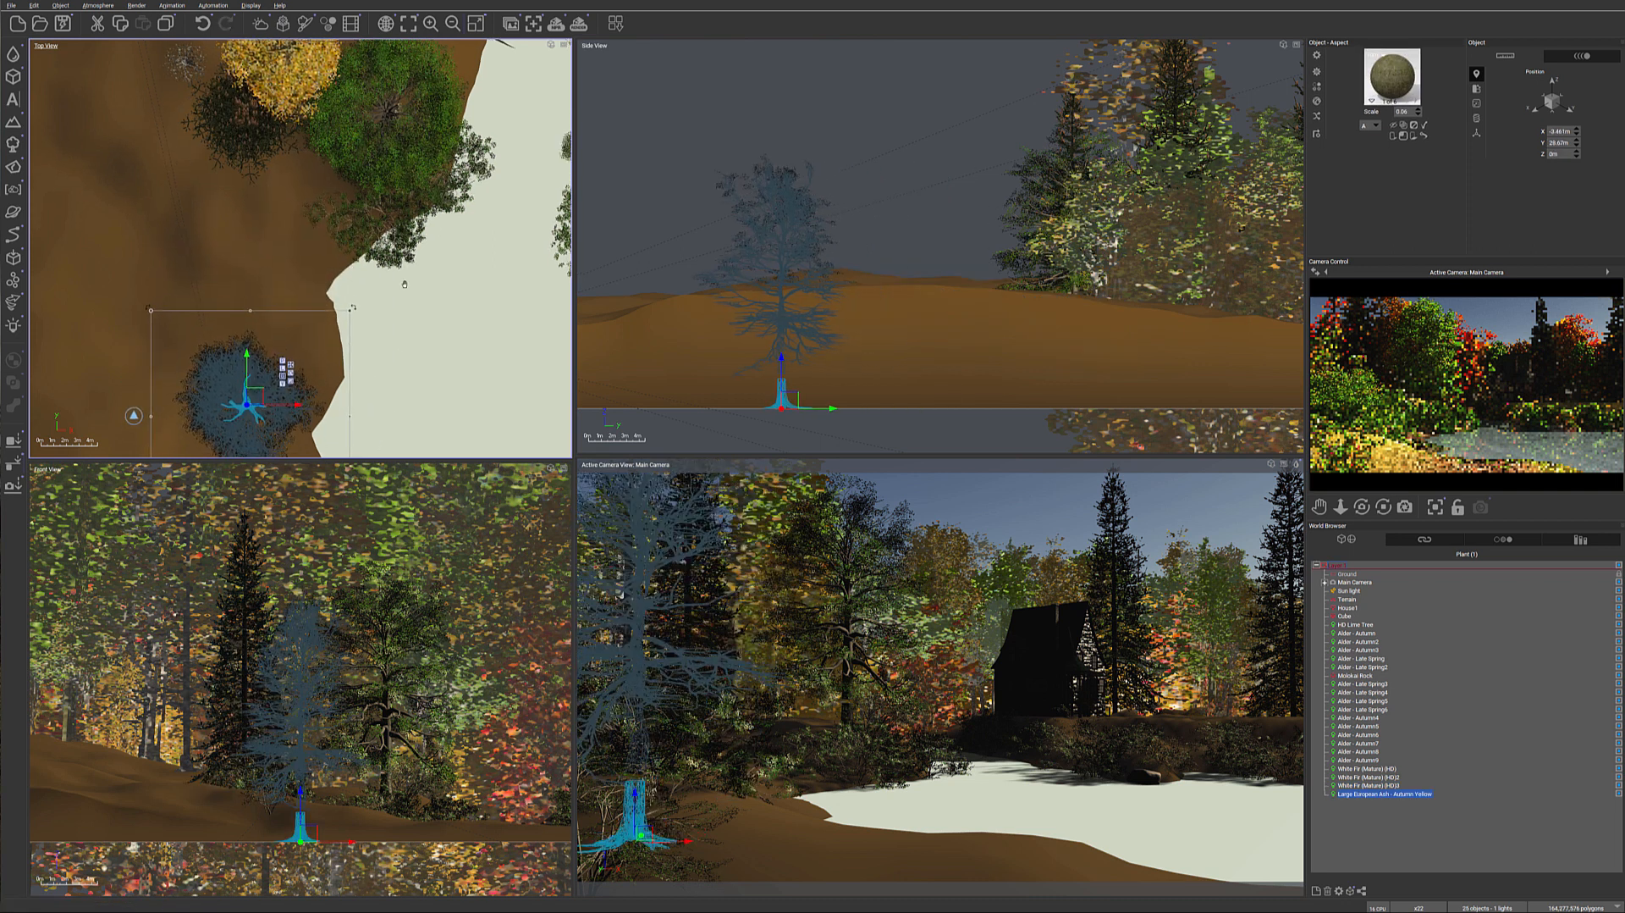
Step: Scale down the yellow ash and adjust its position beside the foreground shrubs on the pond bank
{"action": "right_click_drag", "start_coordinate": [386, 381], "coordinate": [428, 86]}
{"action": "left_click_drag", "start_coordinate": [298, 102], "coordinate": [269, 111]}
{"action": "right_click_drag", "start_coordinate": [337, 230], "coordinate": [351, 353]}
{"action": "left_click_drag", "start_coordinate": [176, 360], "coordinate": [208, 329]}
{"action": "left_click_drag", "start_coordinate": [299, 224], "coordinate": [302, 258]}
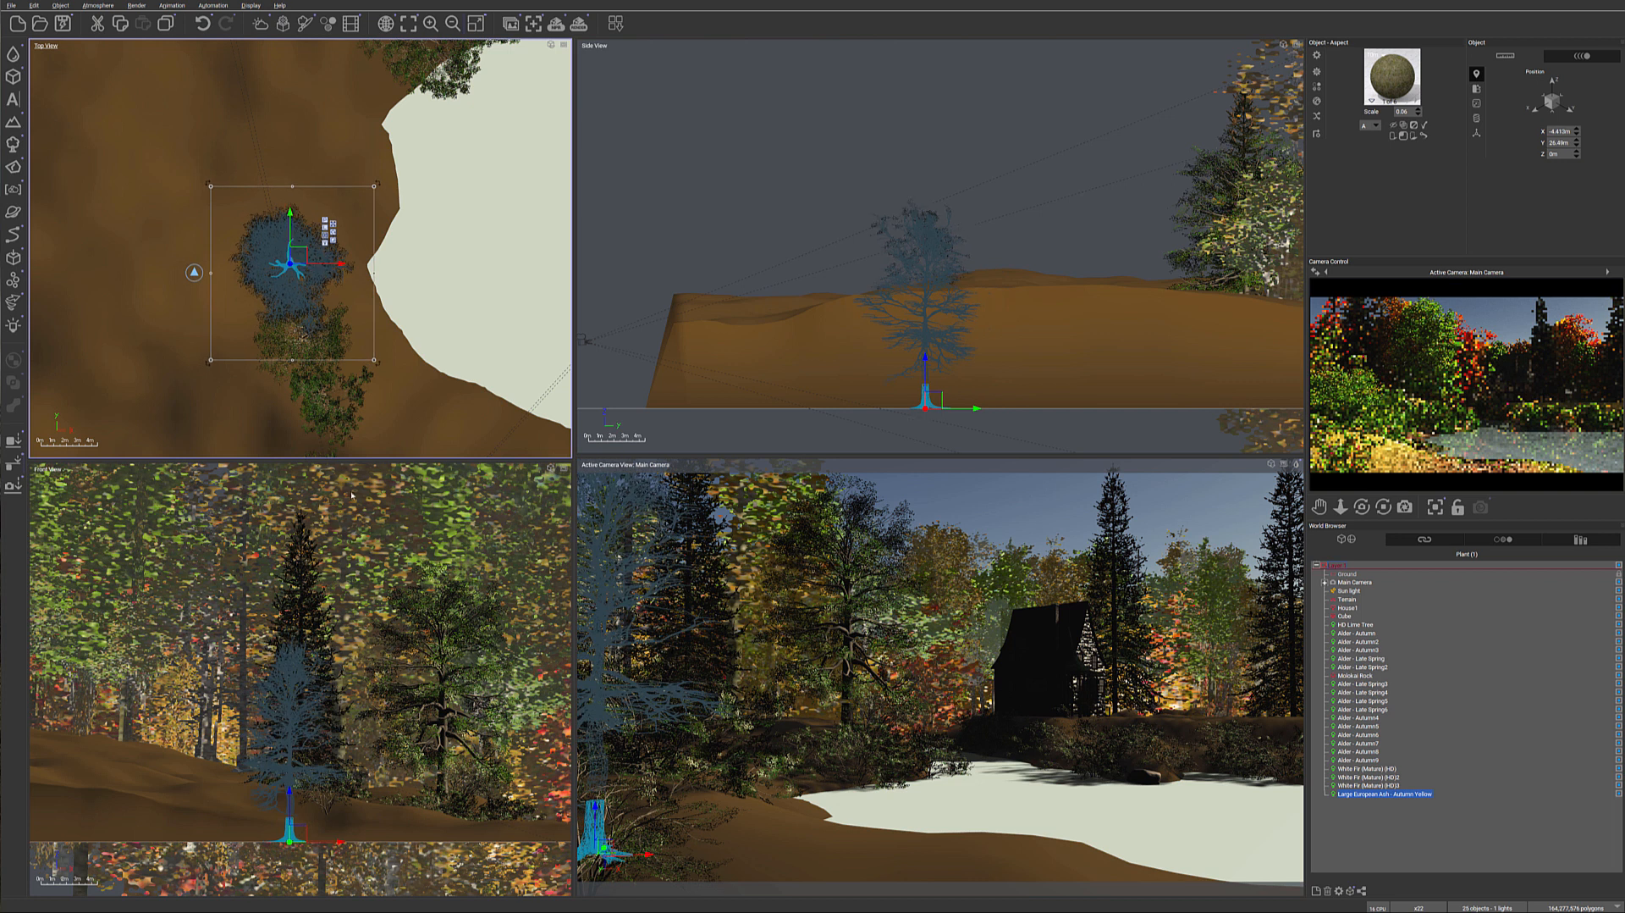
{"action": "left_click", "coordinate": [276, 770]}
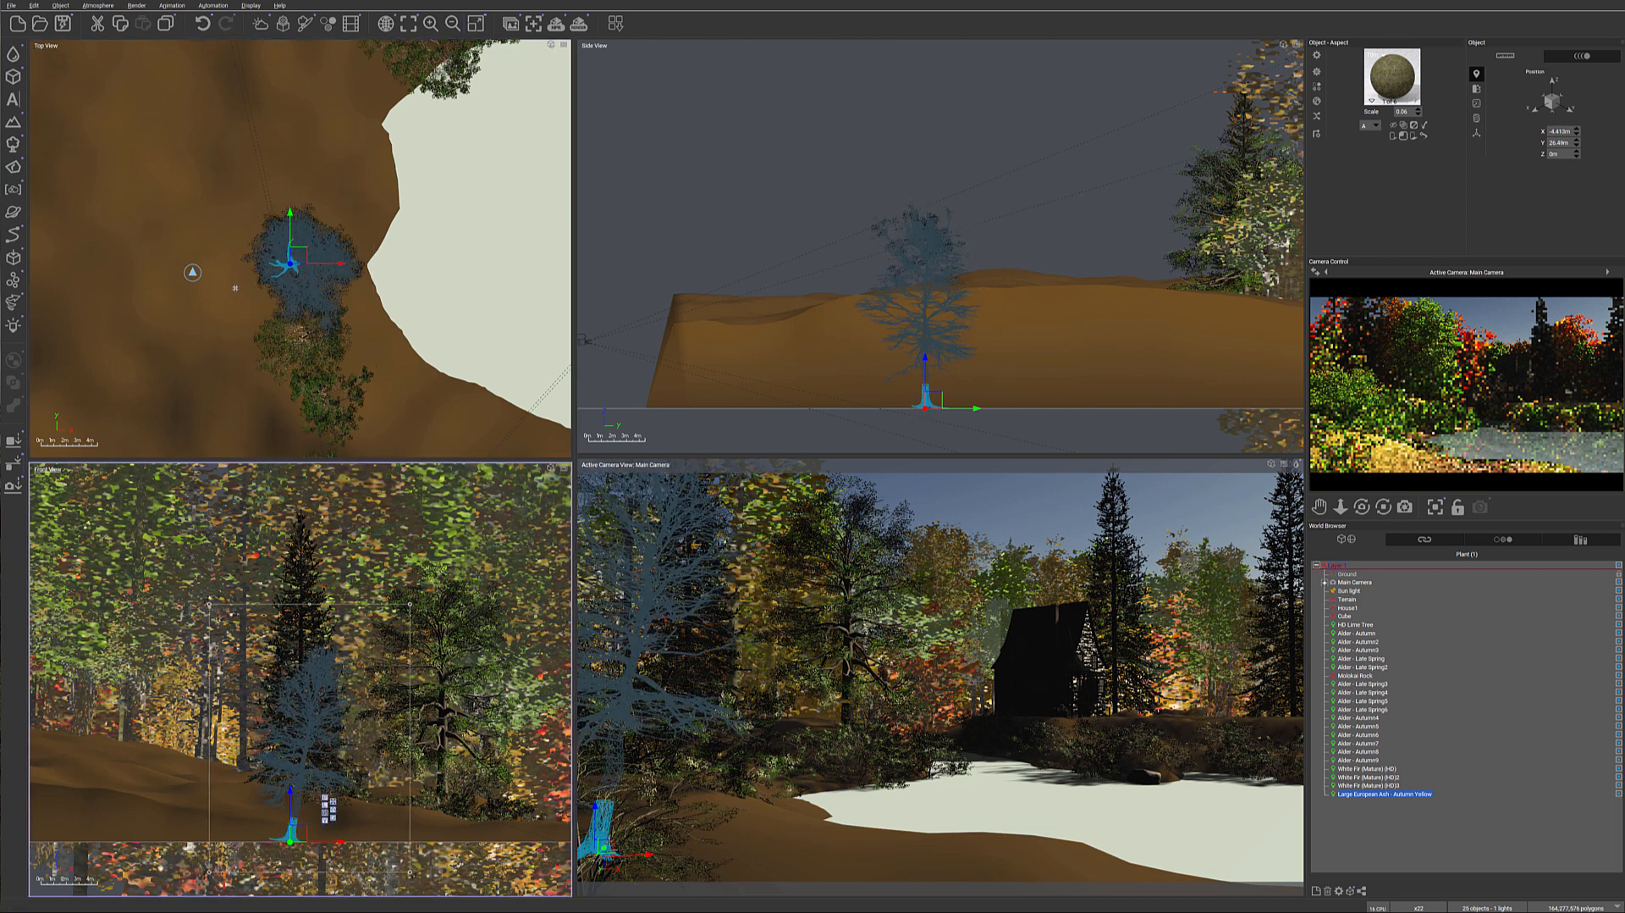
{"action": "left_click", "coordinate": [292, 264]}
{"action": "left_click_drag", "start_coordinate": [298, 261], "coordinate": [285, 268]}
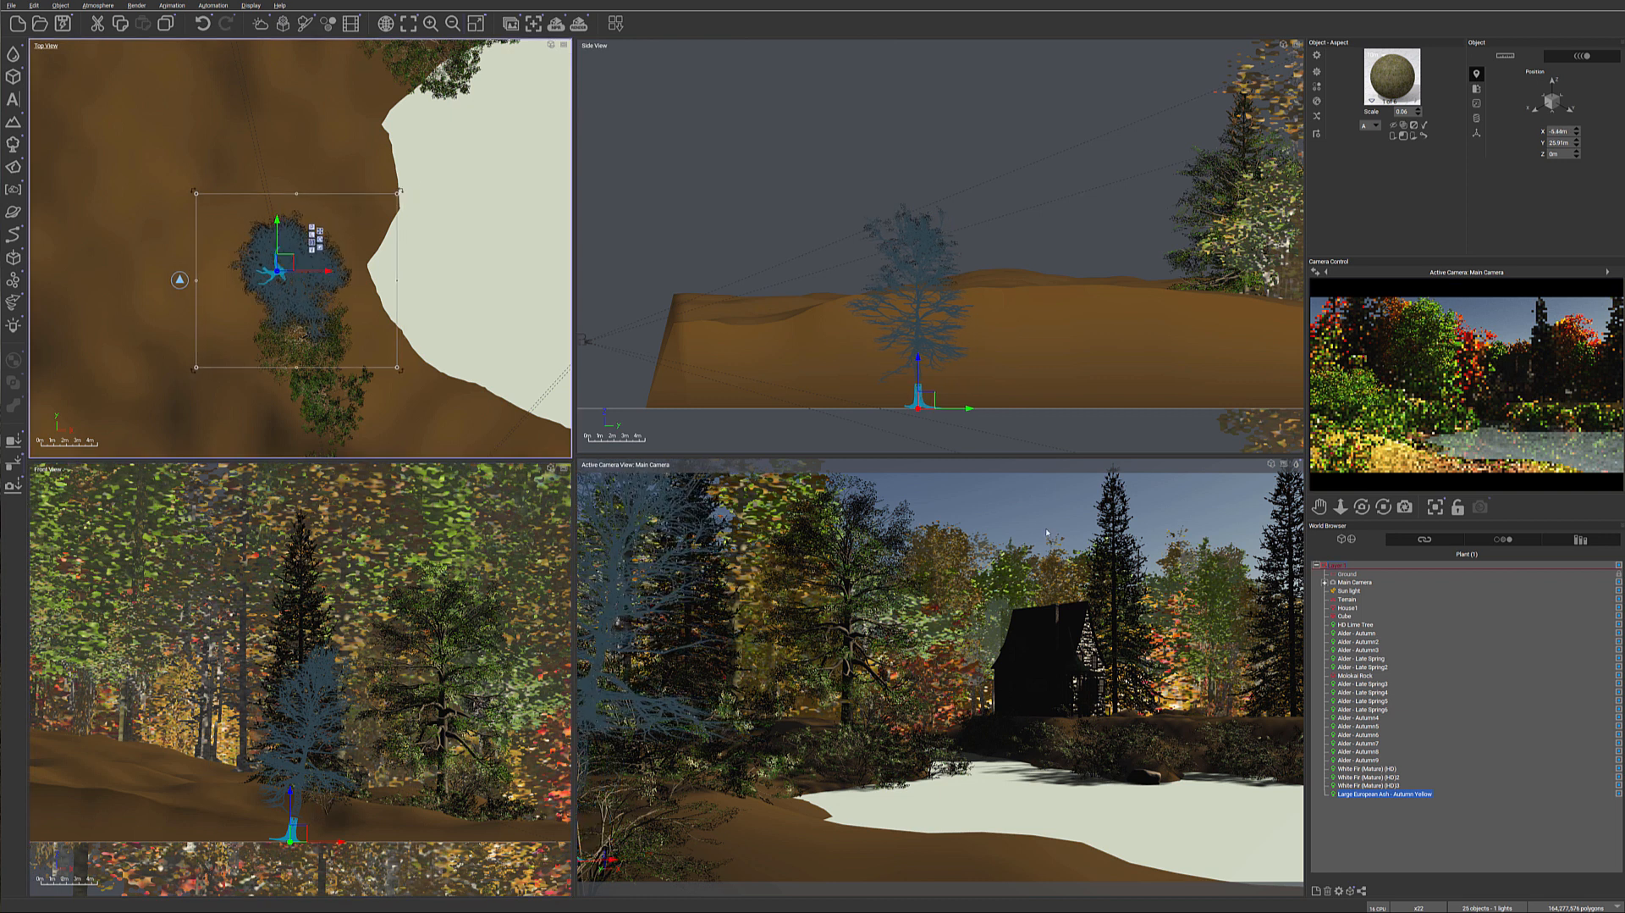
Step: Place a second Large European Ash - Autumn Yellow on the open ground between the house and the far white fir
{"action": "right_click_drag", "start_coordinate": [498, 218], "coordinate": [42, 218]}
{"action": "scroll", "coordinate": [373, 192], "scroll_direction": "down", "scroll_amount": 2}
{"action": "right_click_drag", "start_coordinate": [373, 192], "coordinate": [418, 427]}
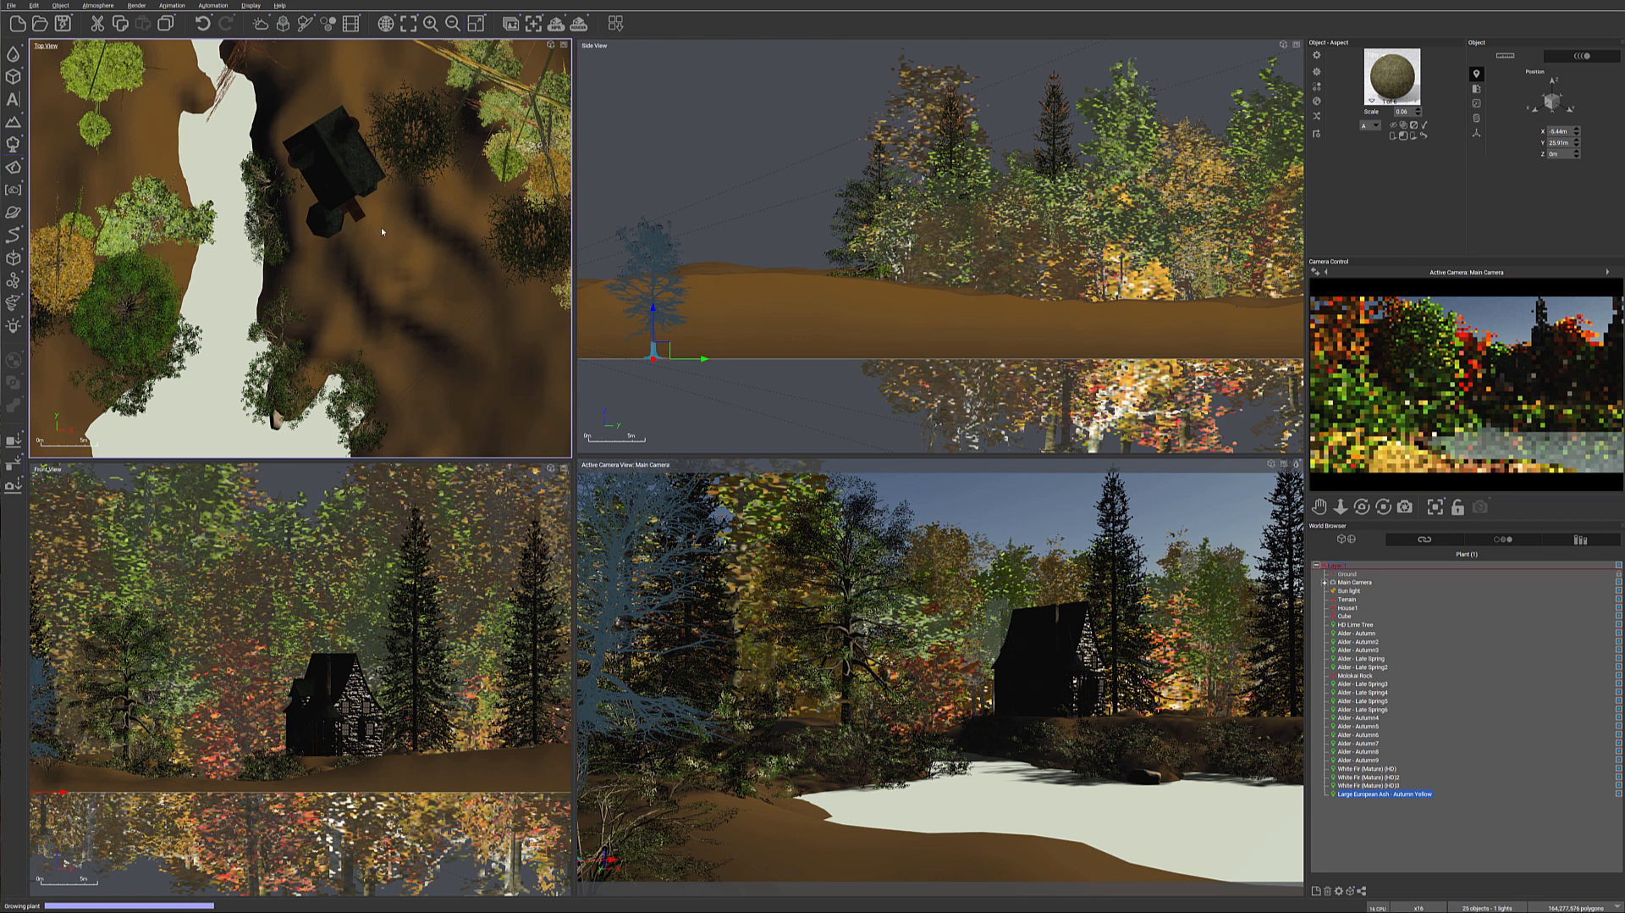
{"action": "left_click_drag", "start_coordinate": [308, 240], "coordinate": [449, 288]}
Step: Drop the second yellow ash onto the terrain, then scale it down slightly and fine-tune its position
{"action": "left_click_drag", "start_coordinate": [903, 348], "coordinate": [895, 238]}
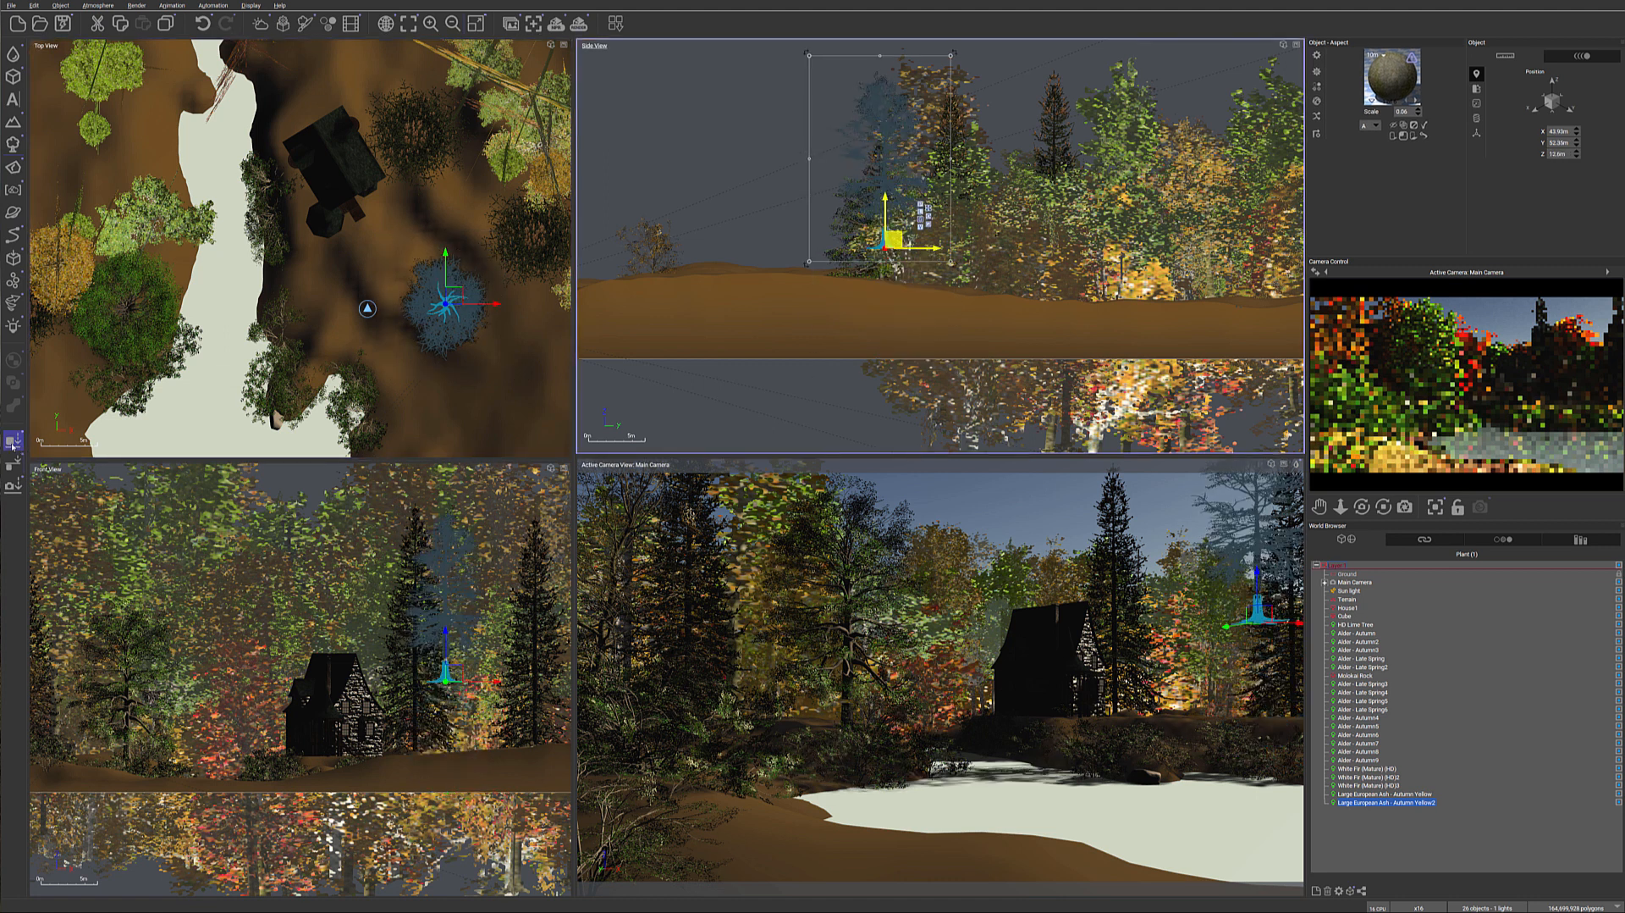
{"action": "key", "text": "d"}
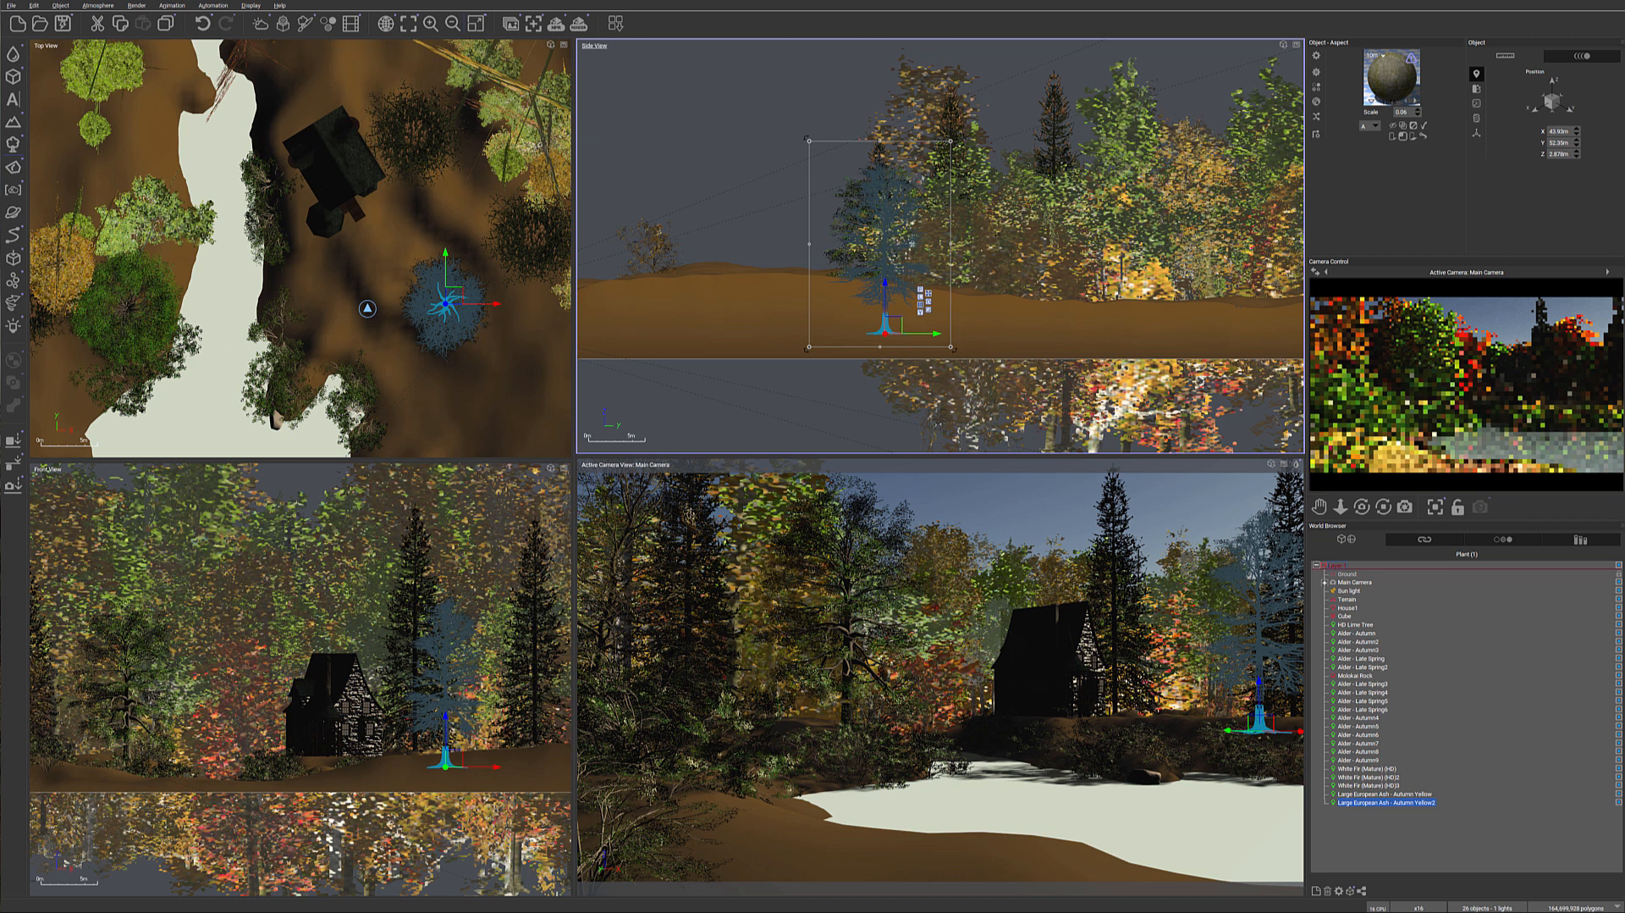
{"action": "left_click_drag", "start_coordinate": [953, 140], "coordinate": [936, 163]}
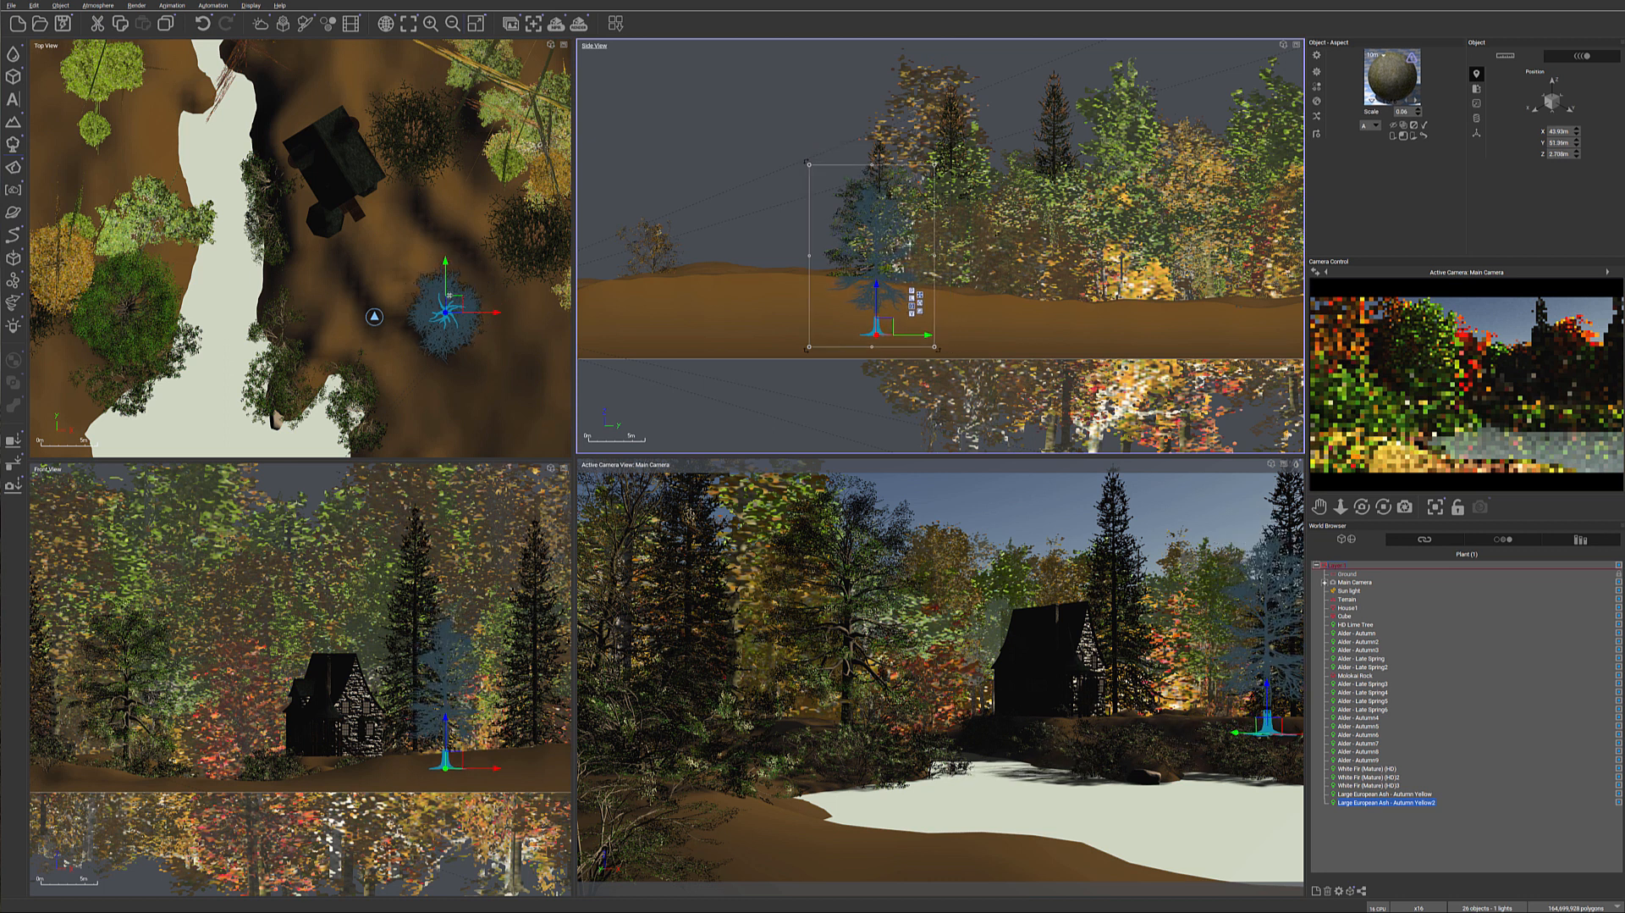
{"action": "left_click_drag", "start_coordinate": [451, 303], "coordinate": [447, 288]}
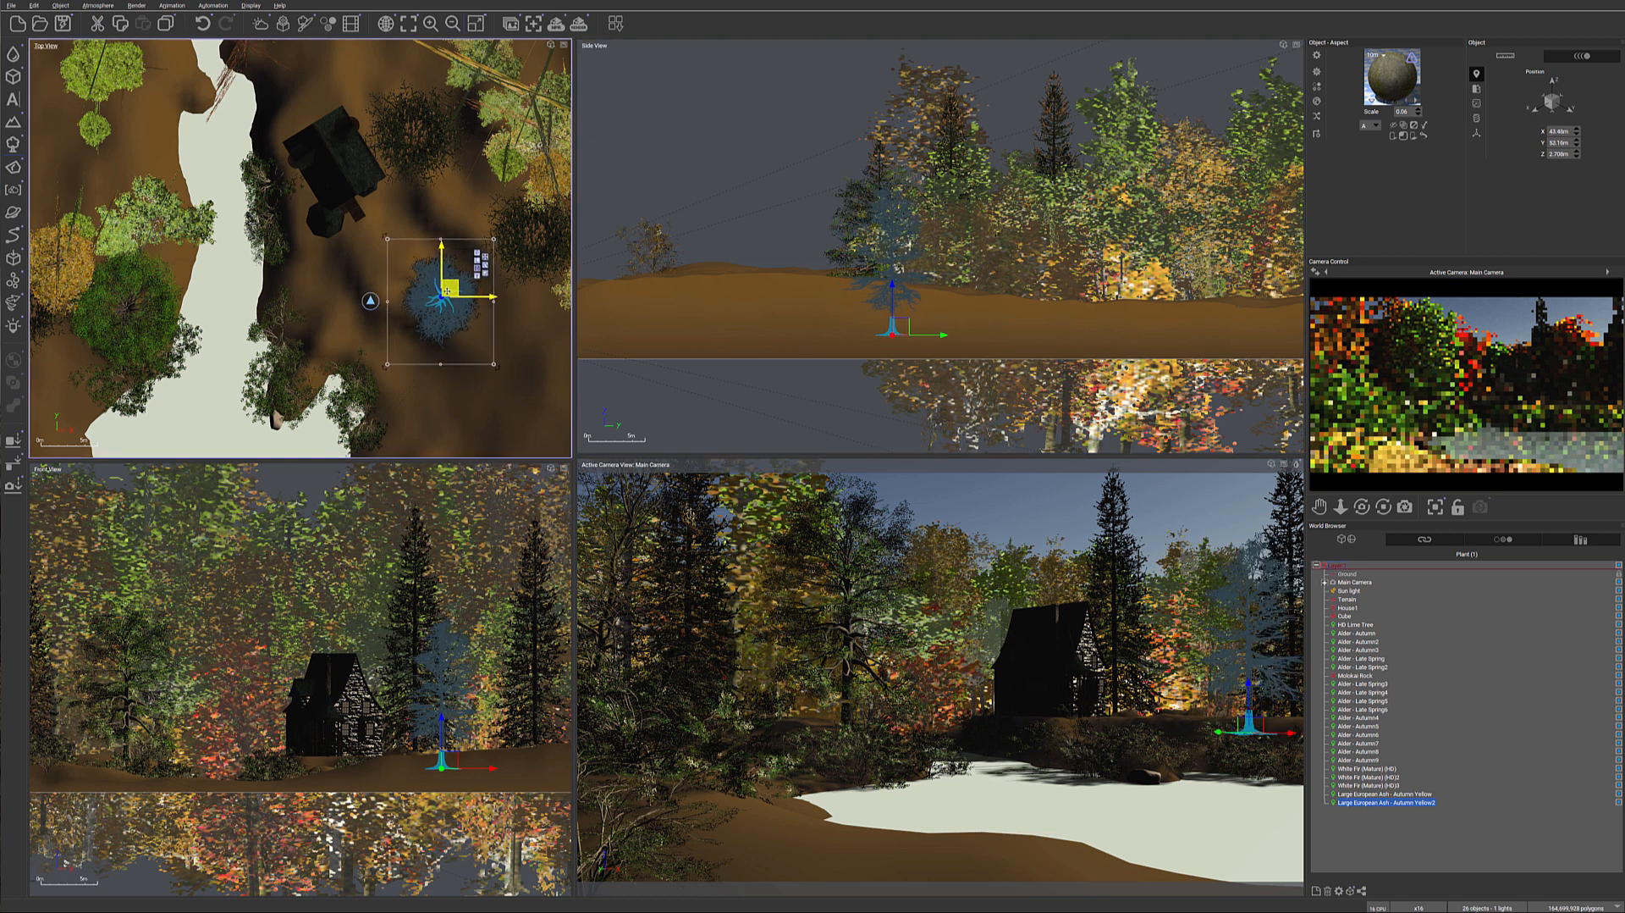
Step: Add a Large European Ash - Autumn Red, scale it down and place it just behind the second yellow ash
{"action": "left_click", "coordinate": [13, 144]}
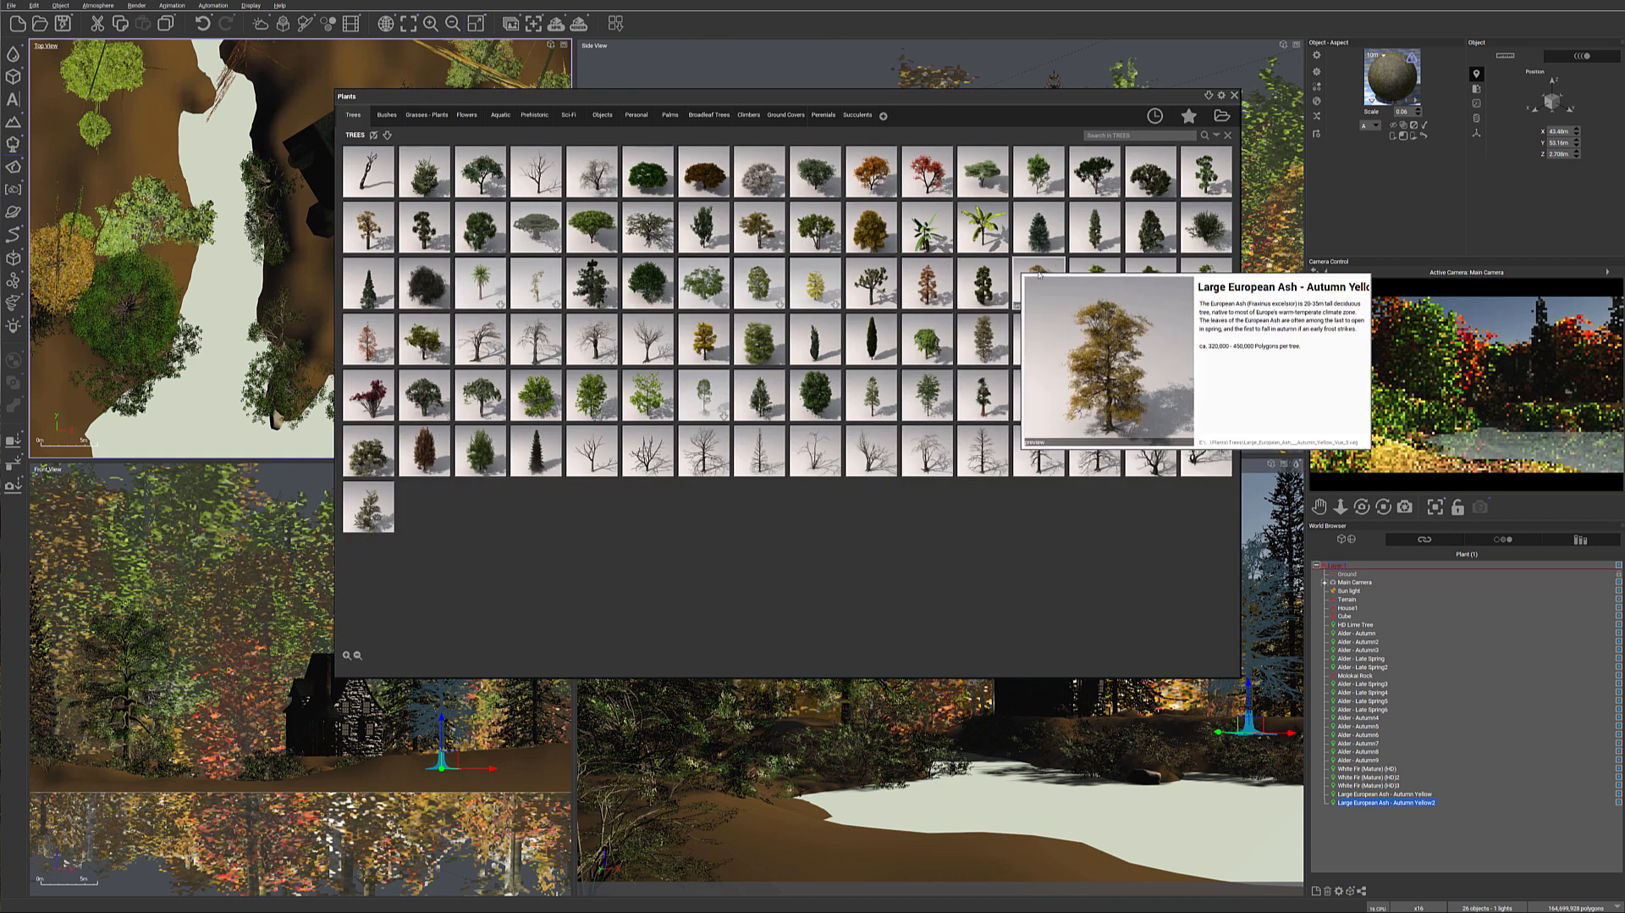
{"action": "mouse_move", "coordinate": [1153, 453]}
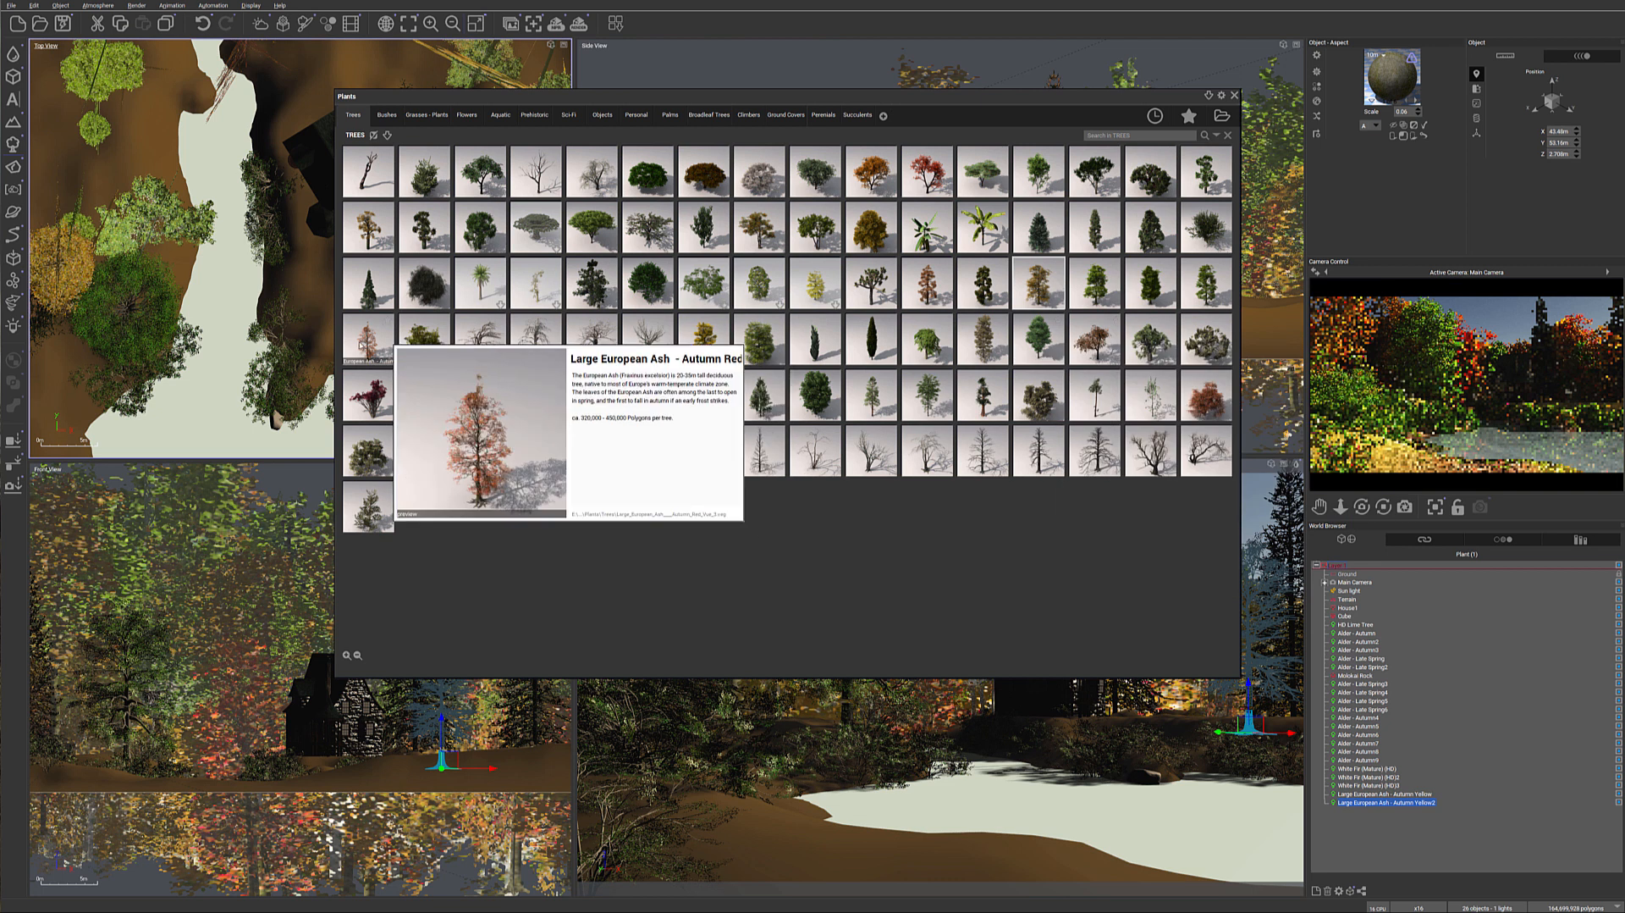
{"action": "double_click", "coordinate": [362, 343]}
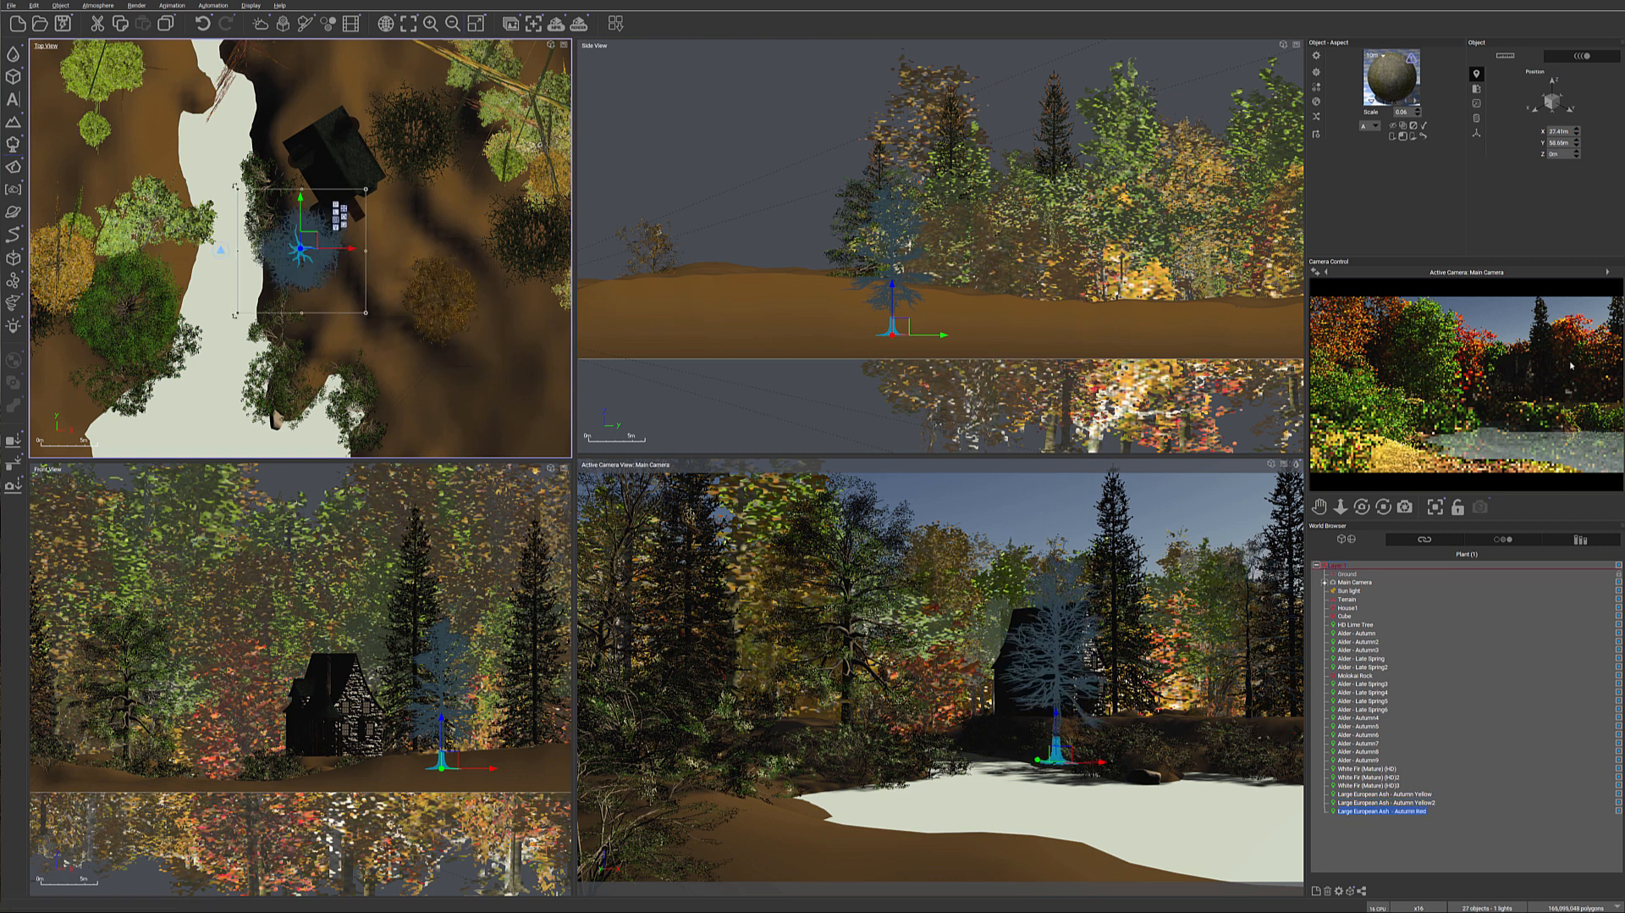
{"action": "left_click_drag", "start_coordinate": [221, 250], "coordinate": [381, 244]}
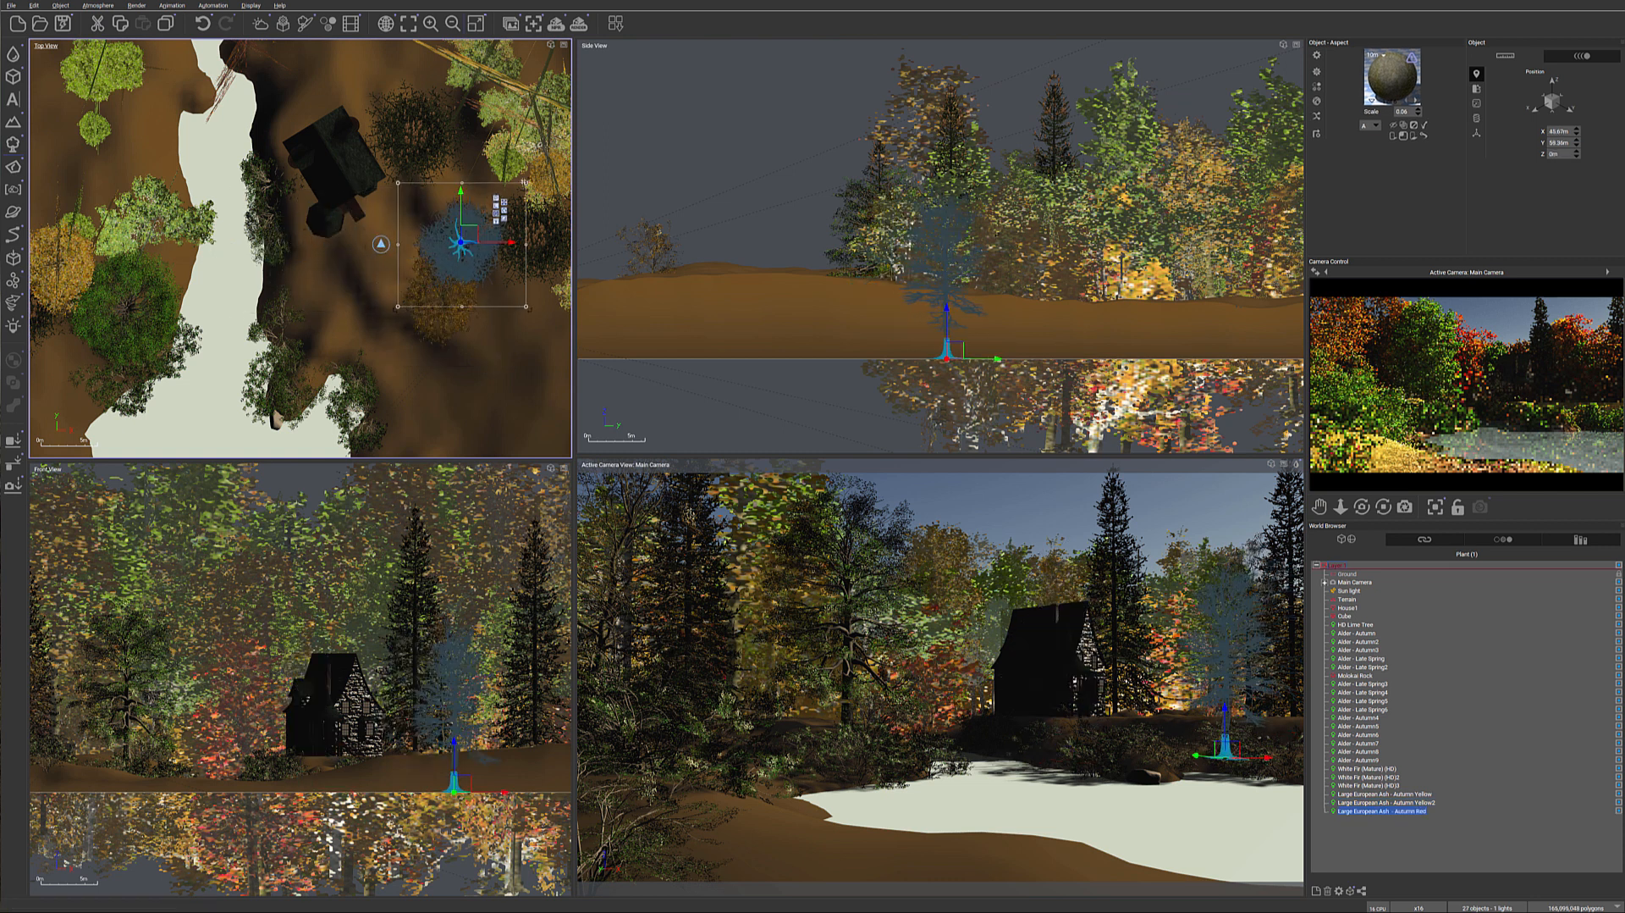
{"action": "left_click_drag", "start_coordinate": [508, 193], "coordinate": [446, 254]}
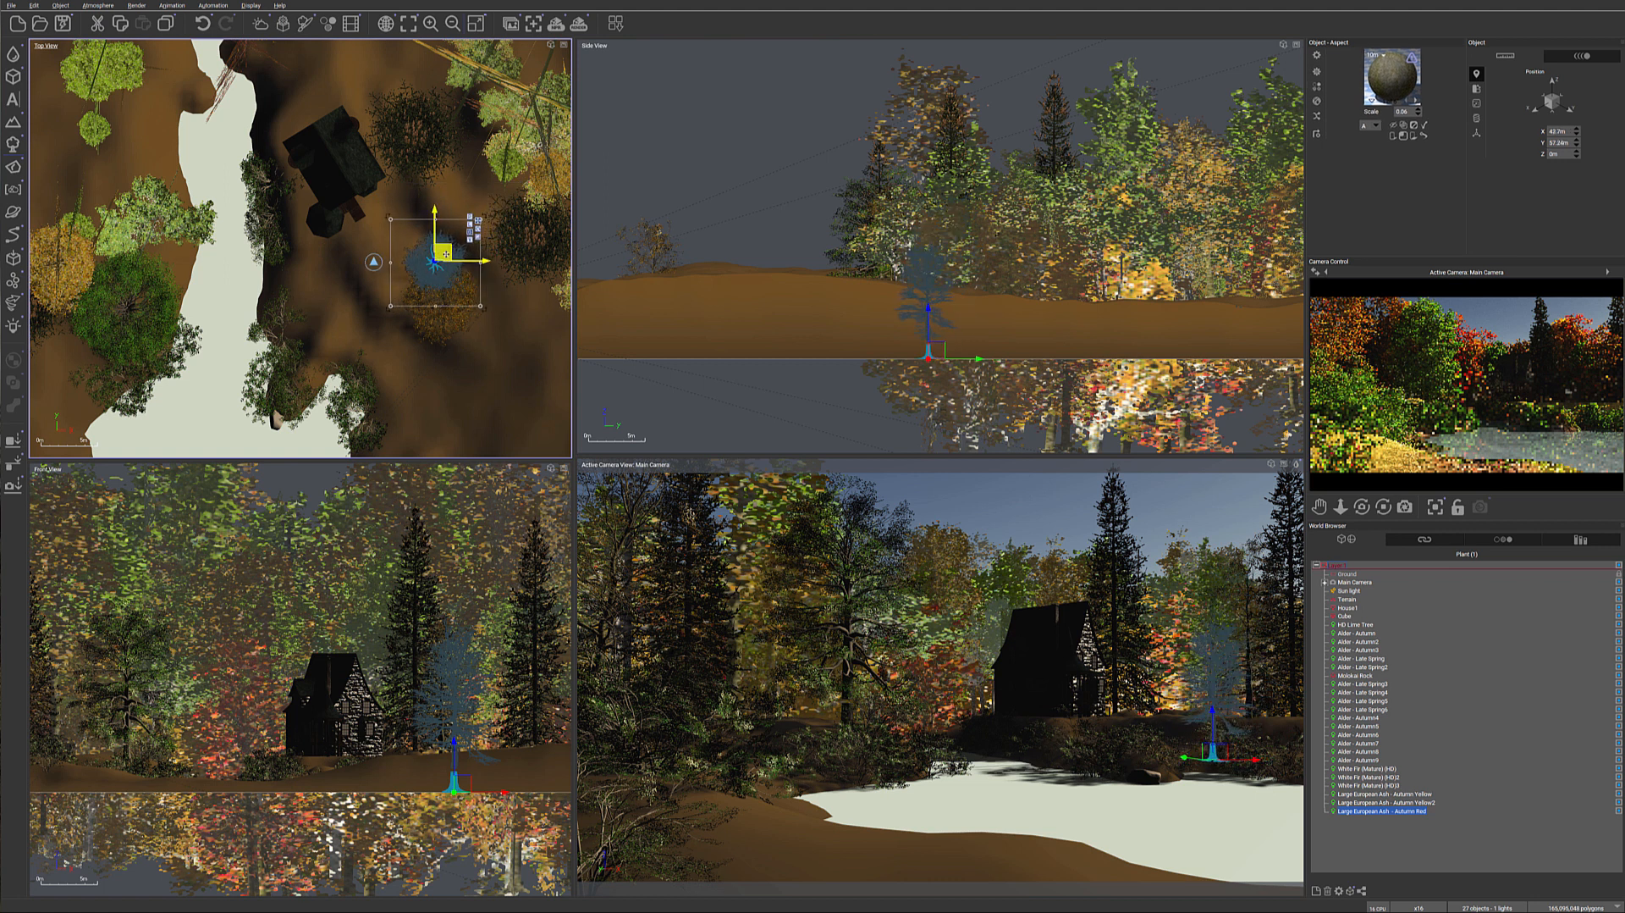
Step: Add a dark green Large European Ash - Summer tree, scale it down and place it between the house and the red ash
{"action": "left_click", "coordinate": [13, 144]}
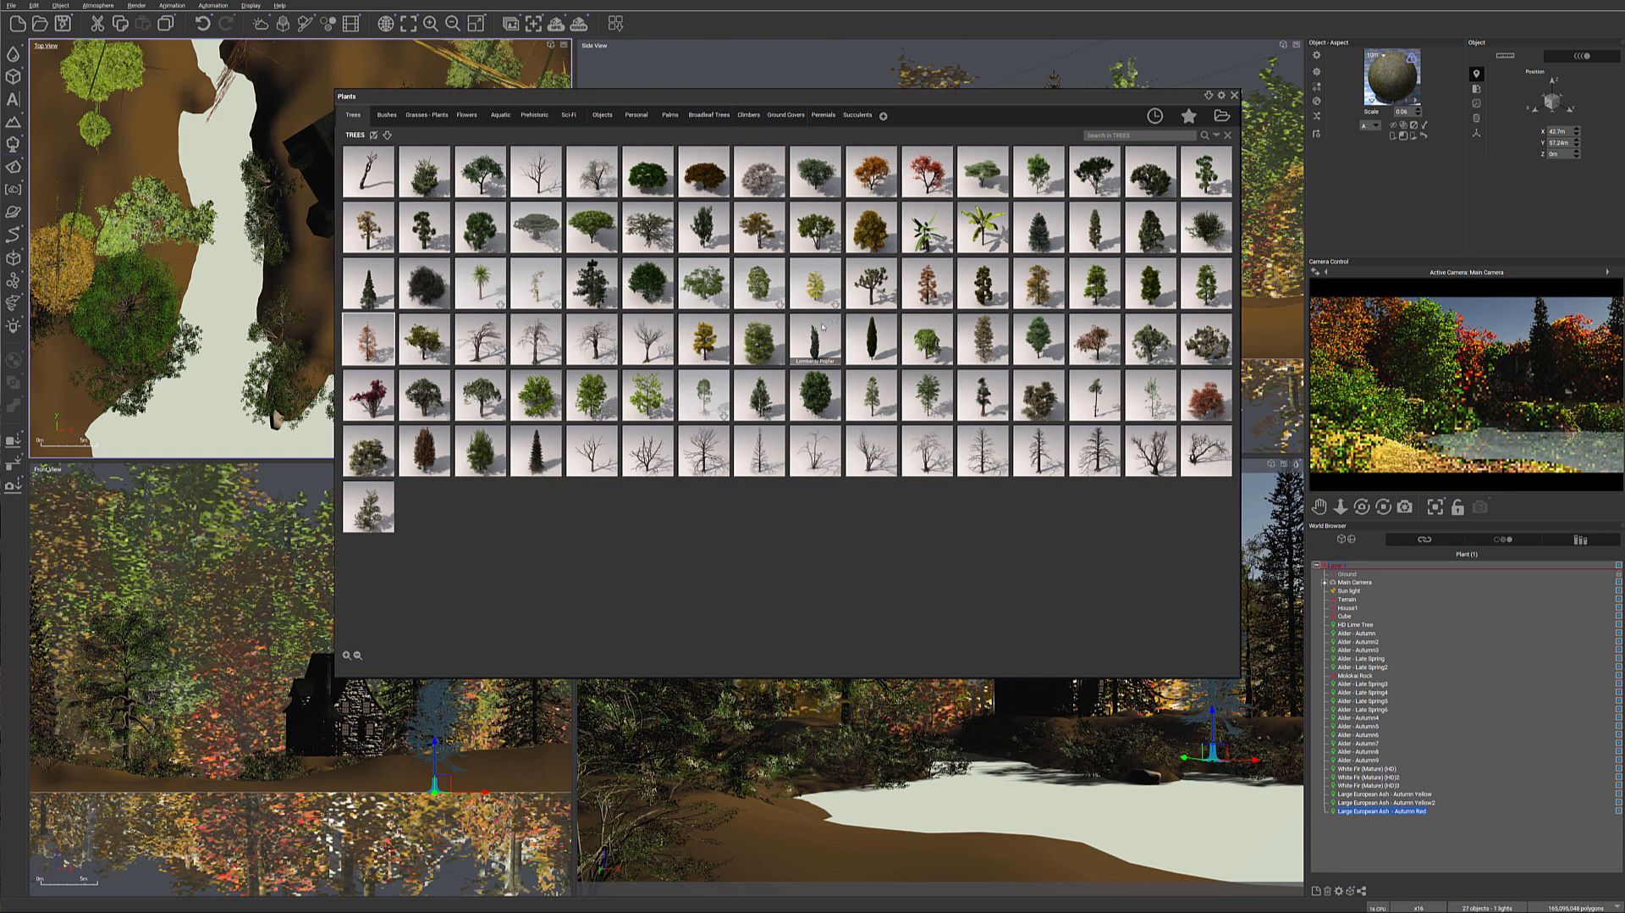
{"action": "double_click", "coordinate": [1136, 275]}
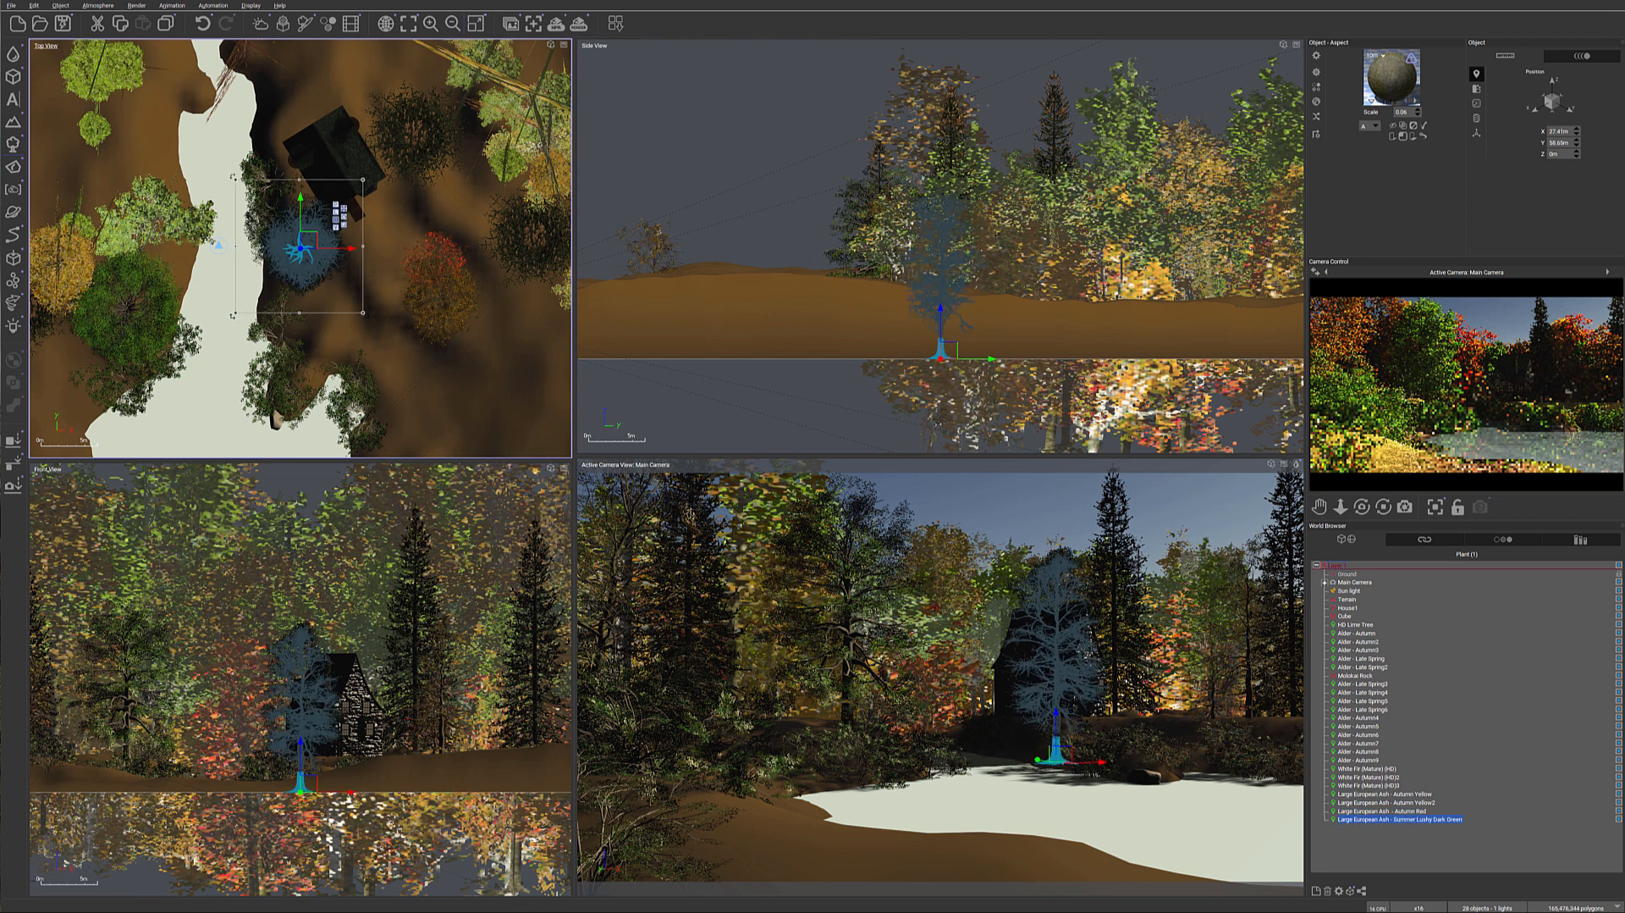
{"action": "left_click_drag", "start_coordinate": [348, 191], "coordinate": [346, 202]}
{"action": "left_click_drag", "start_coordinate": [298, 260], "coordinate": [403, 247]}
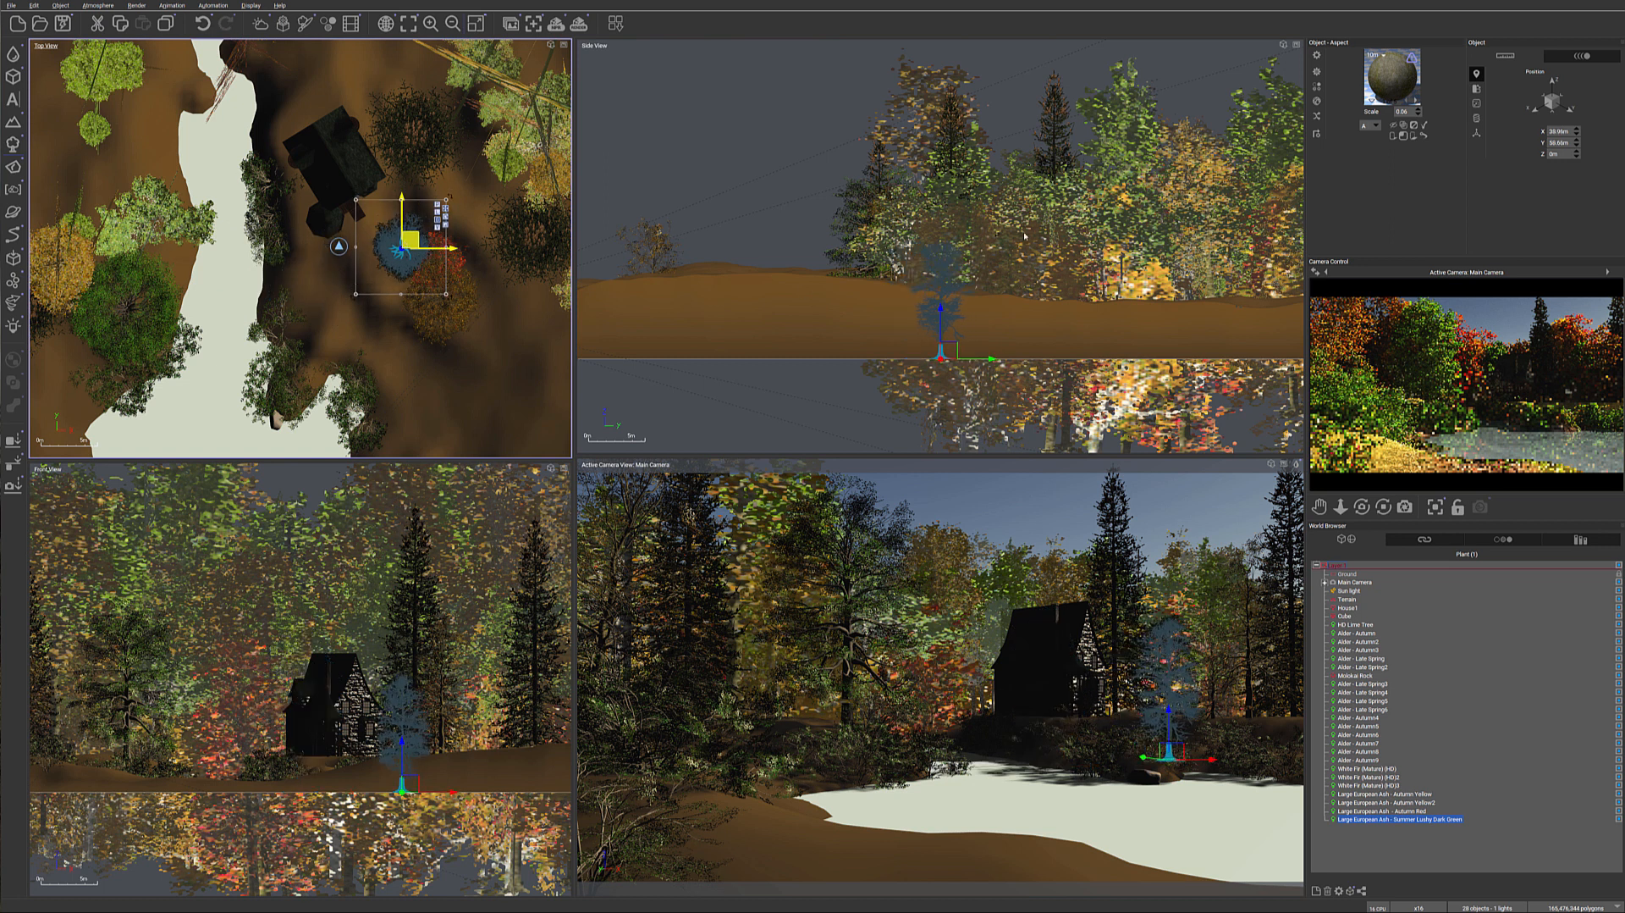
{"action": "mouse_move", "coordinate": [946, 343]}
{"action": "left_mouse_down"}
{"action": "mouse_move", "coordinate": [951, 294]}
{"action": "mouse_move", "coordinate": [953, 344]}
{"action": "left_mouse_up"}
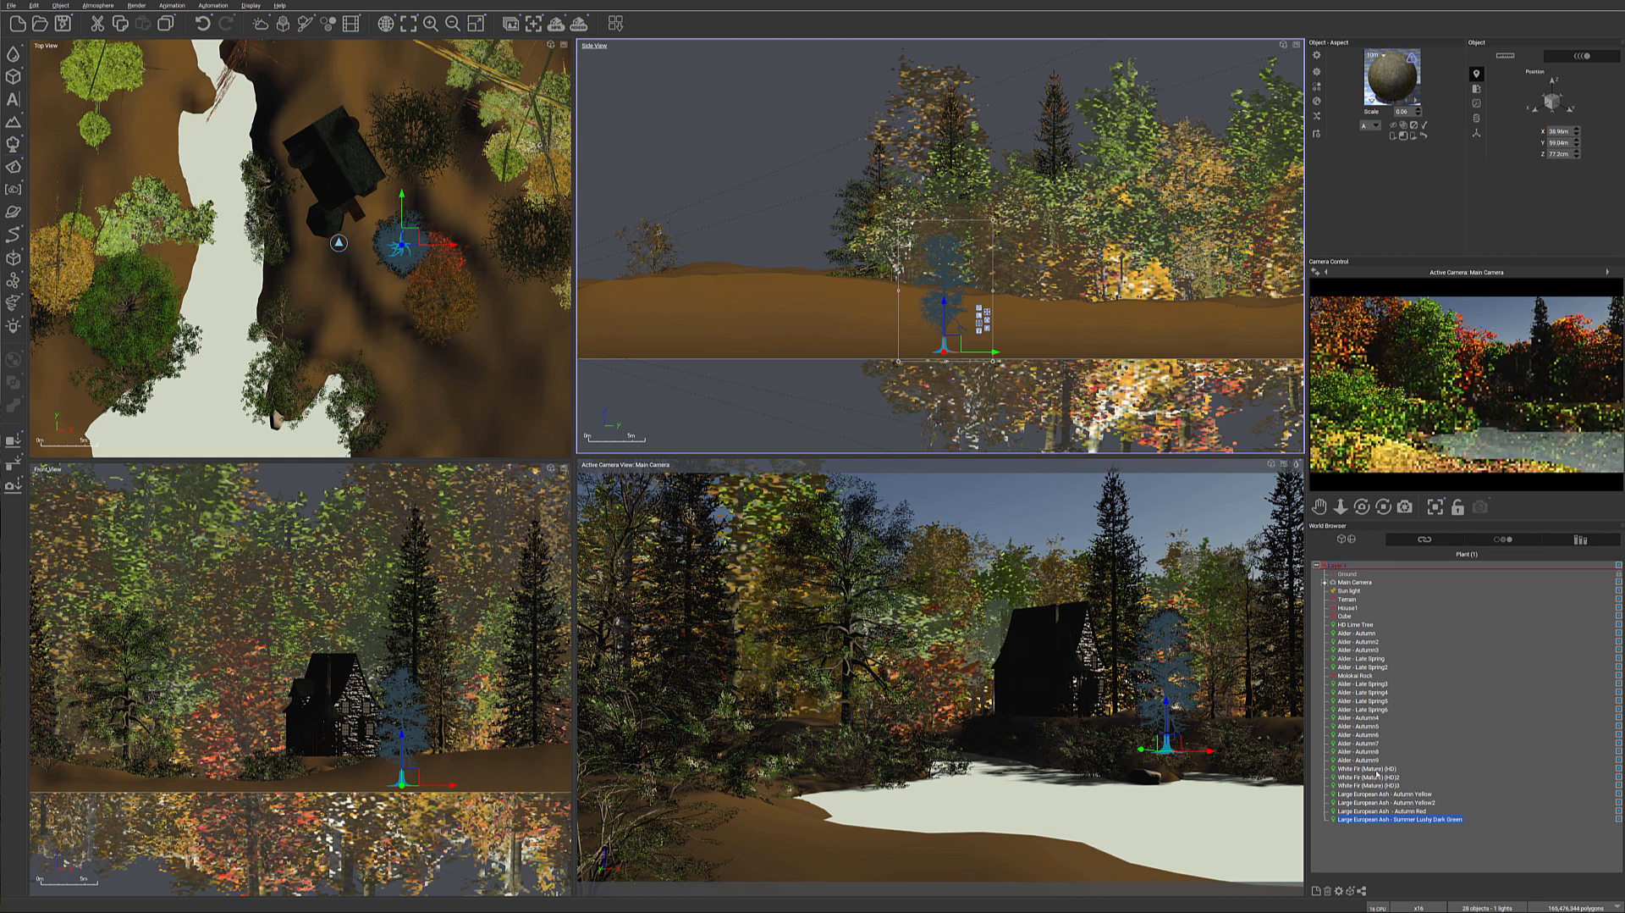
Step: Scale down the first white fir beside the house and raise it to sit at terrain level
{"action": "left_click", "coordinate": [1367, 768]}
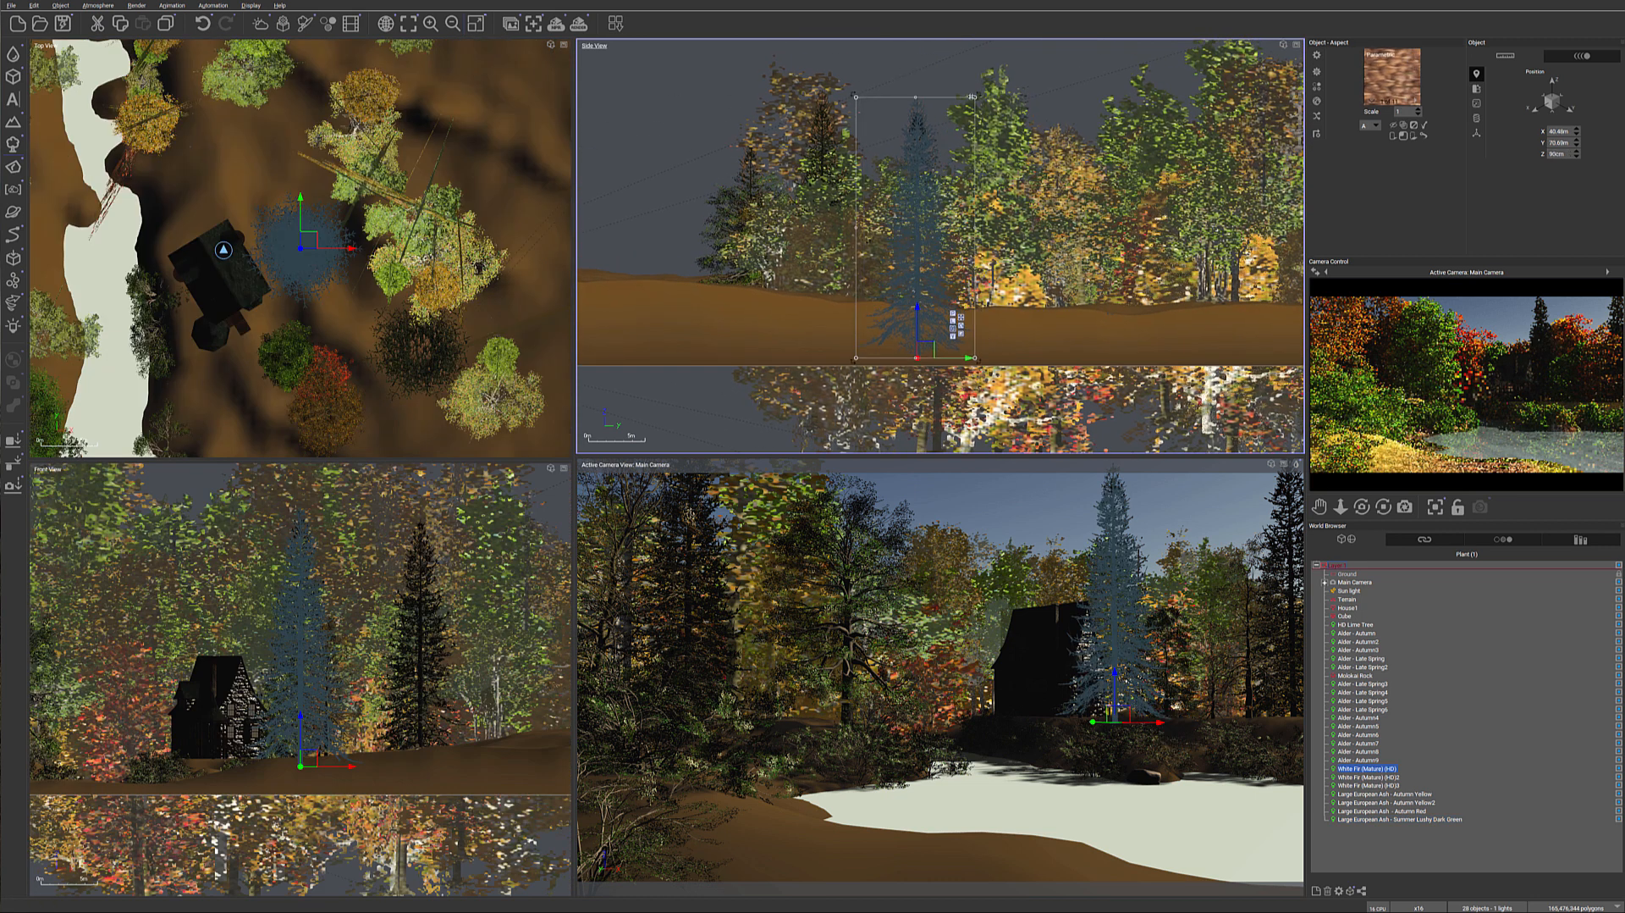
{"action": "left_click_drag", "start_coordinate": [986, 77], "coordinate": [959, 134]}
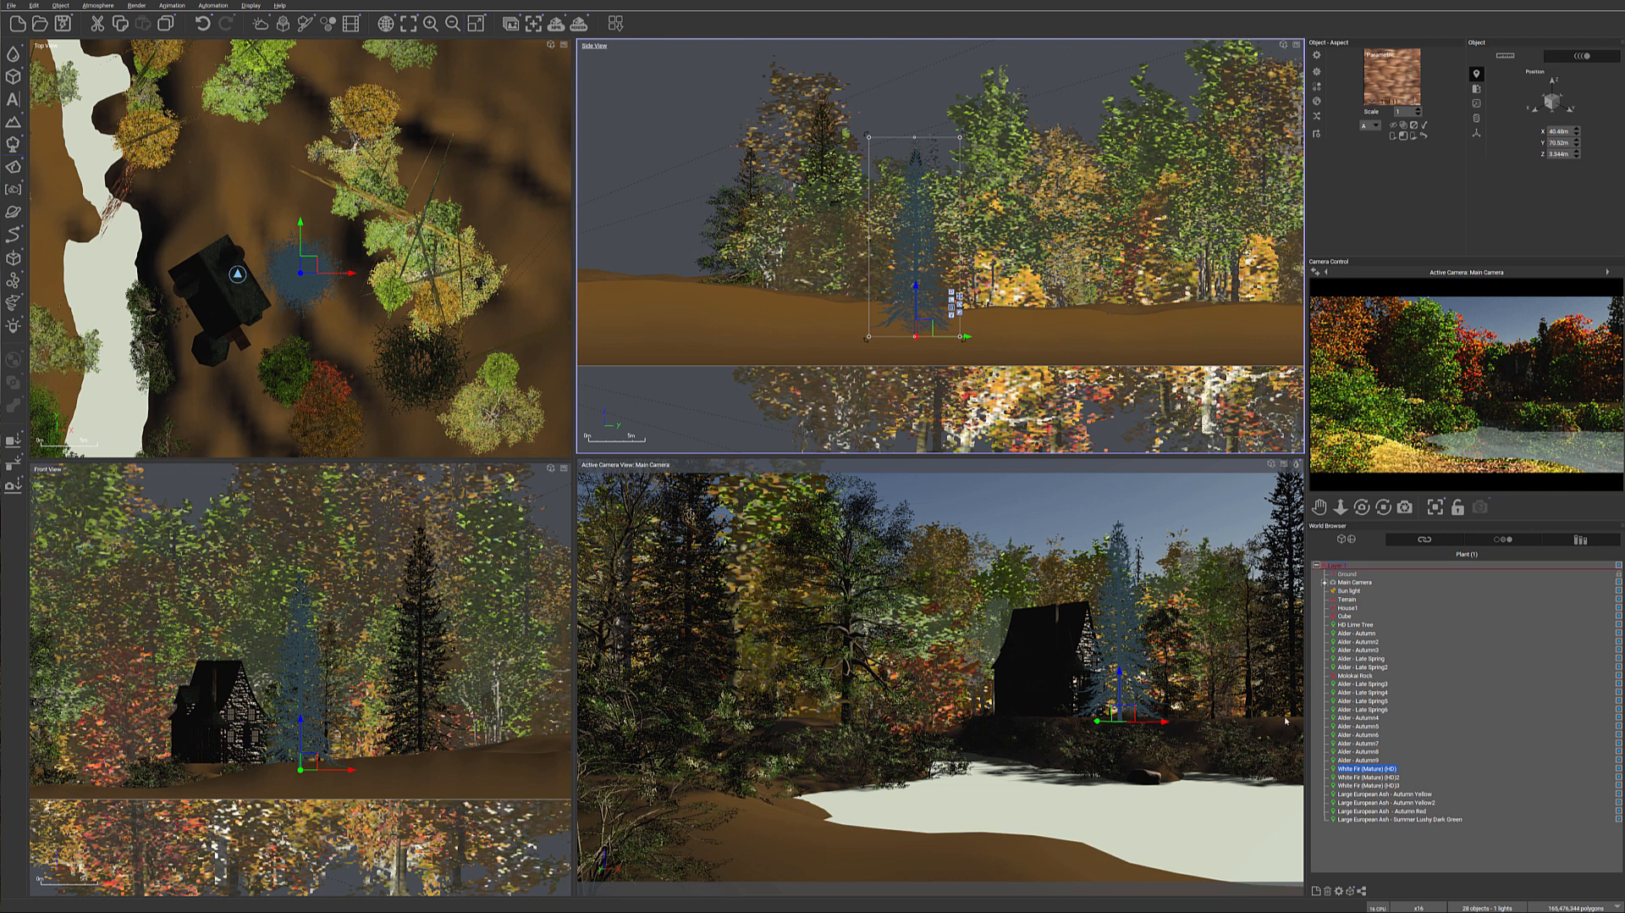
{"action": "right_click_drag", "start_coordinate": [481, 377], "coordinate": [441, 161]}
{"action": "right_click_drag", "start_coordinate": [192, 164], "coordinate": [276, 173]}
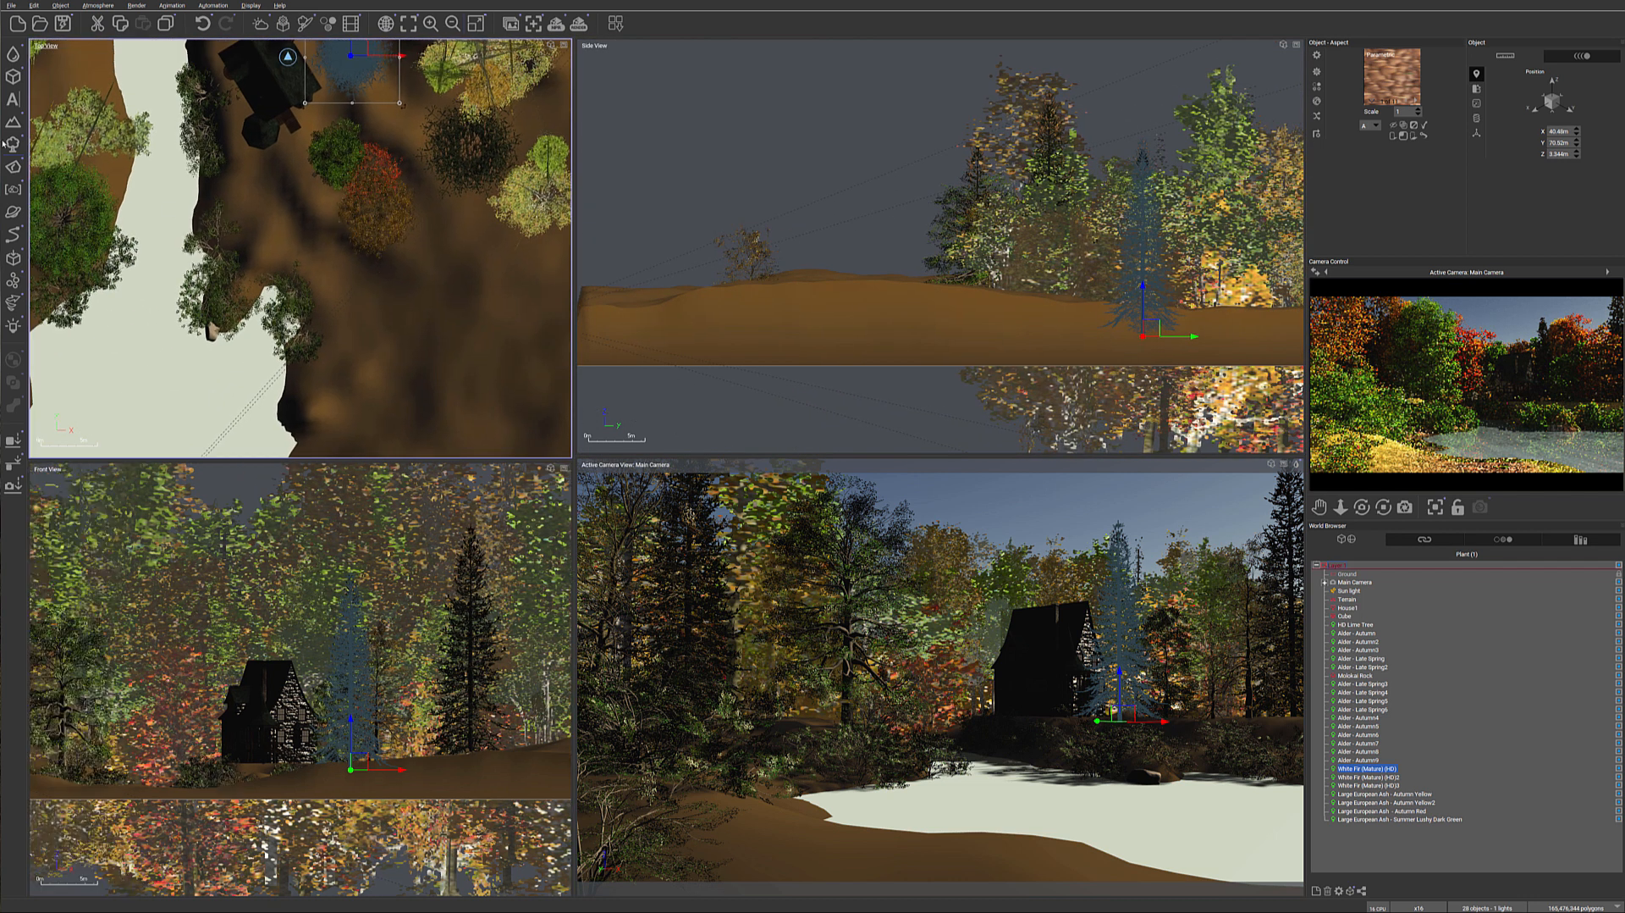
Step: Add an Alder - Autumn plant, lower it into the terrain and place it on the bank between the lake and the red ash
{"action": "left_click", "coordinate": [13, 146]}
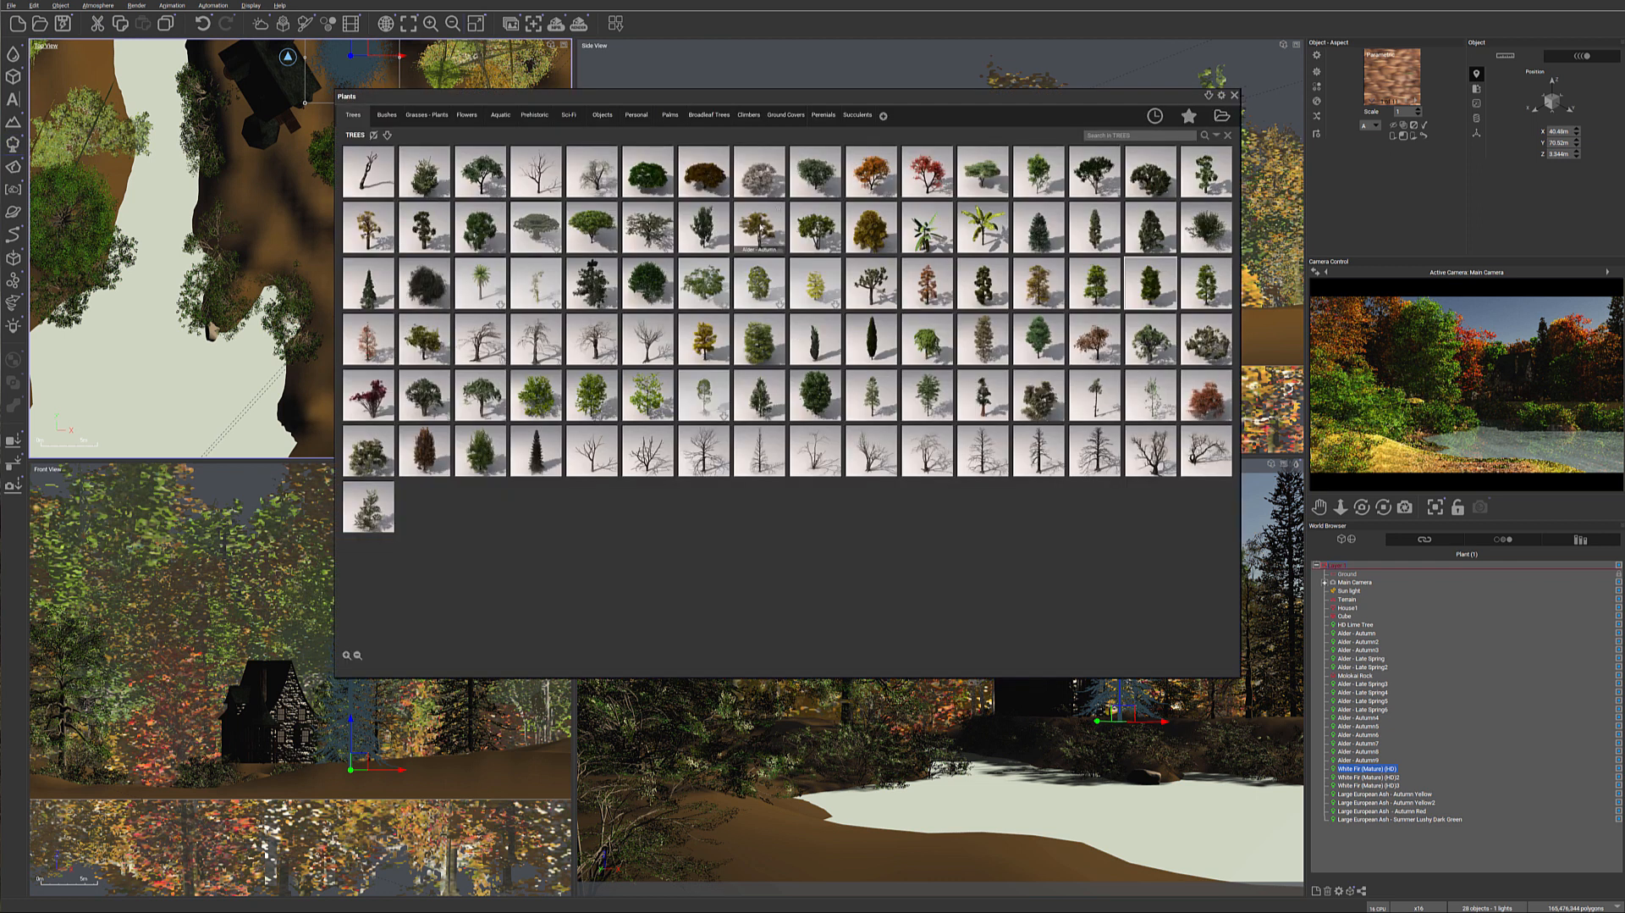
{"action": "double_click", "coordinate": [760, 226]}
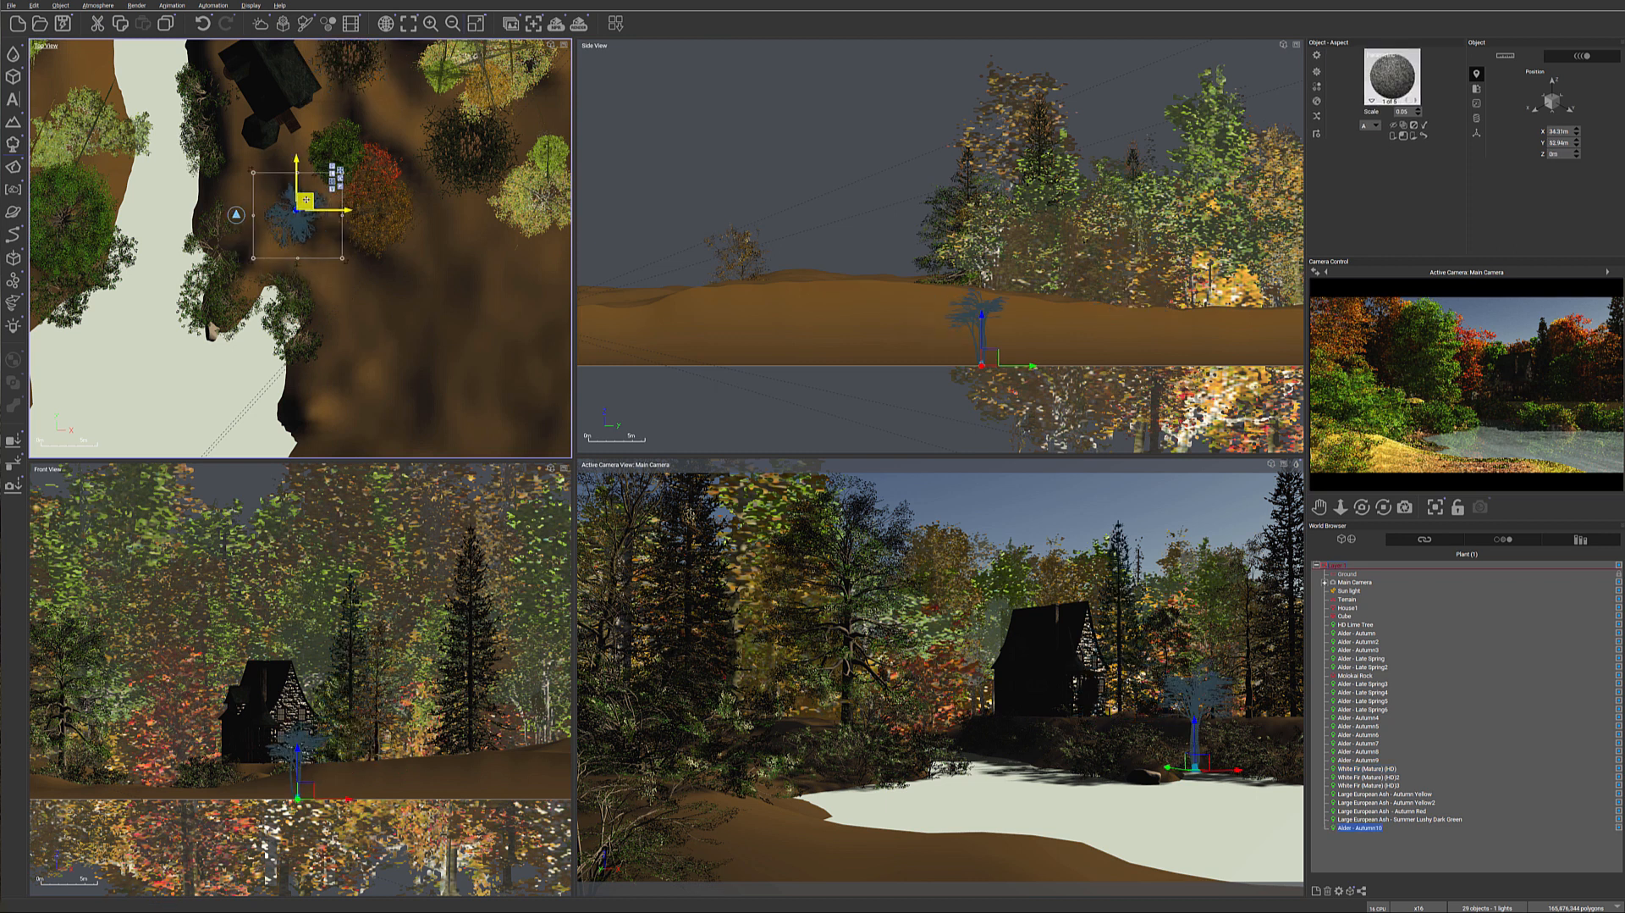
{"action": "left_click_drag", "start_coordinate": [989, 359], "coordinate": [1000, 386]}
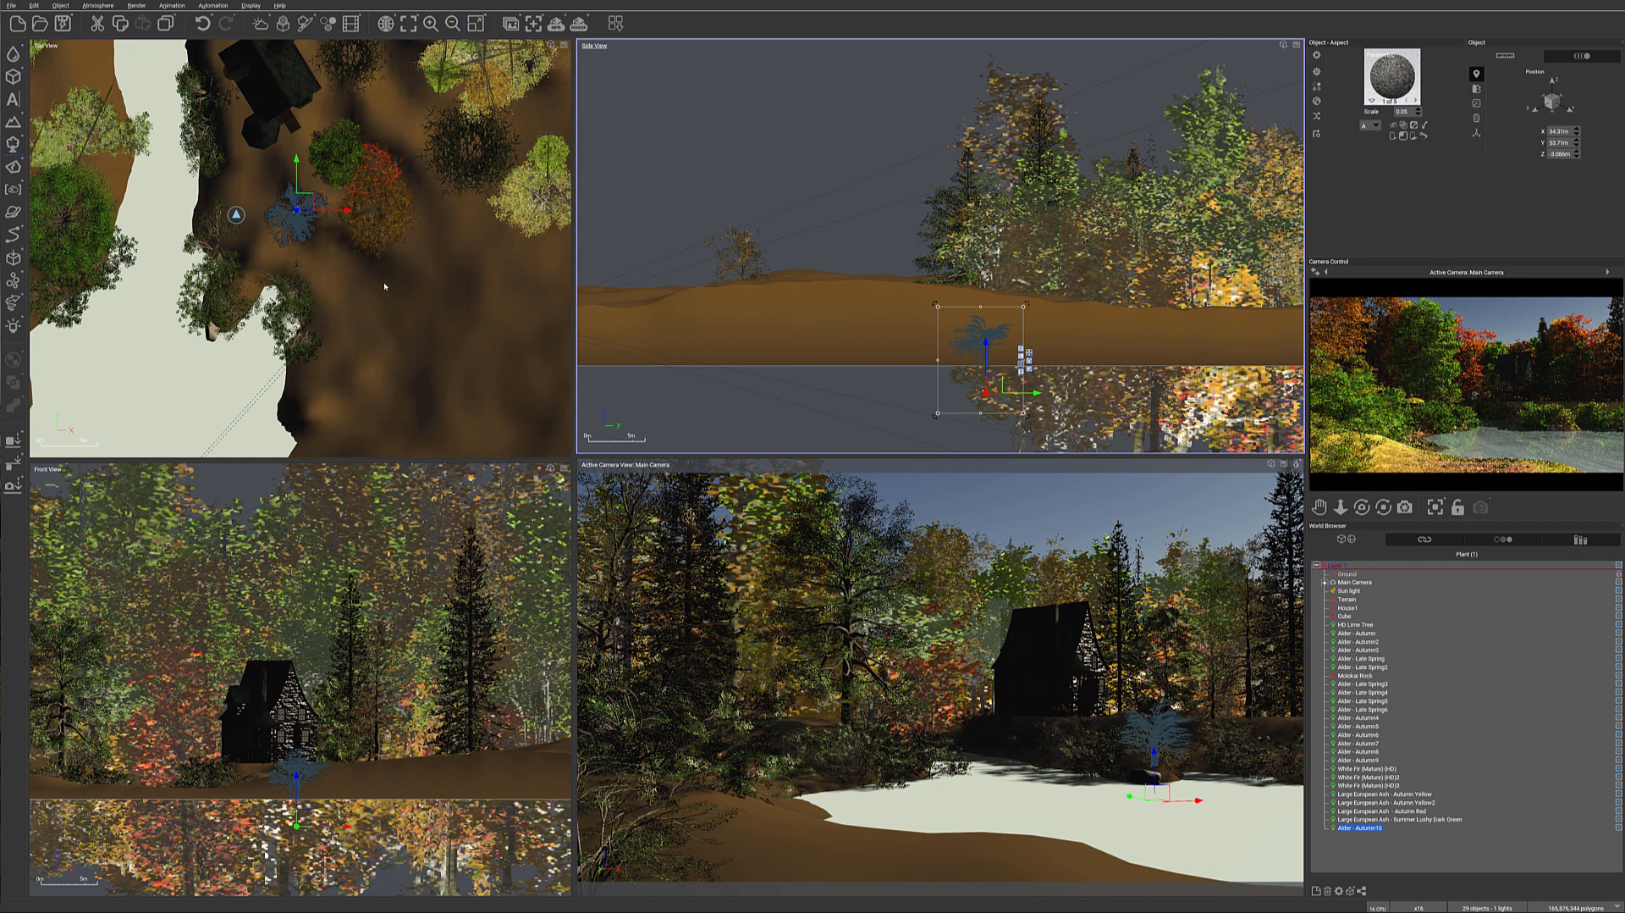
{"action": "left_click_drag", "start_coordinate": [310, 202], "coordinate": [311, 207]}
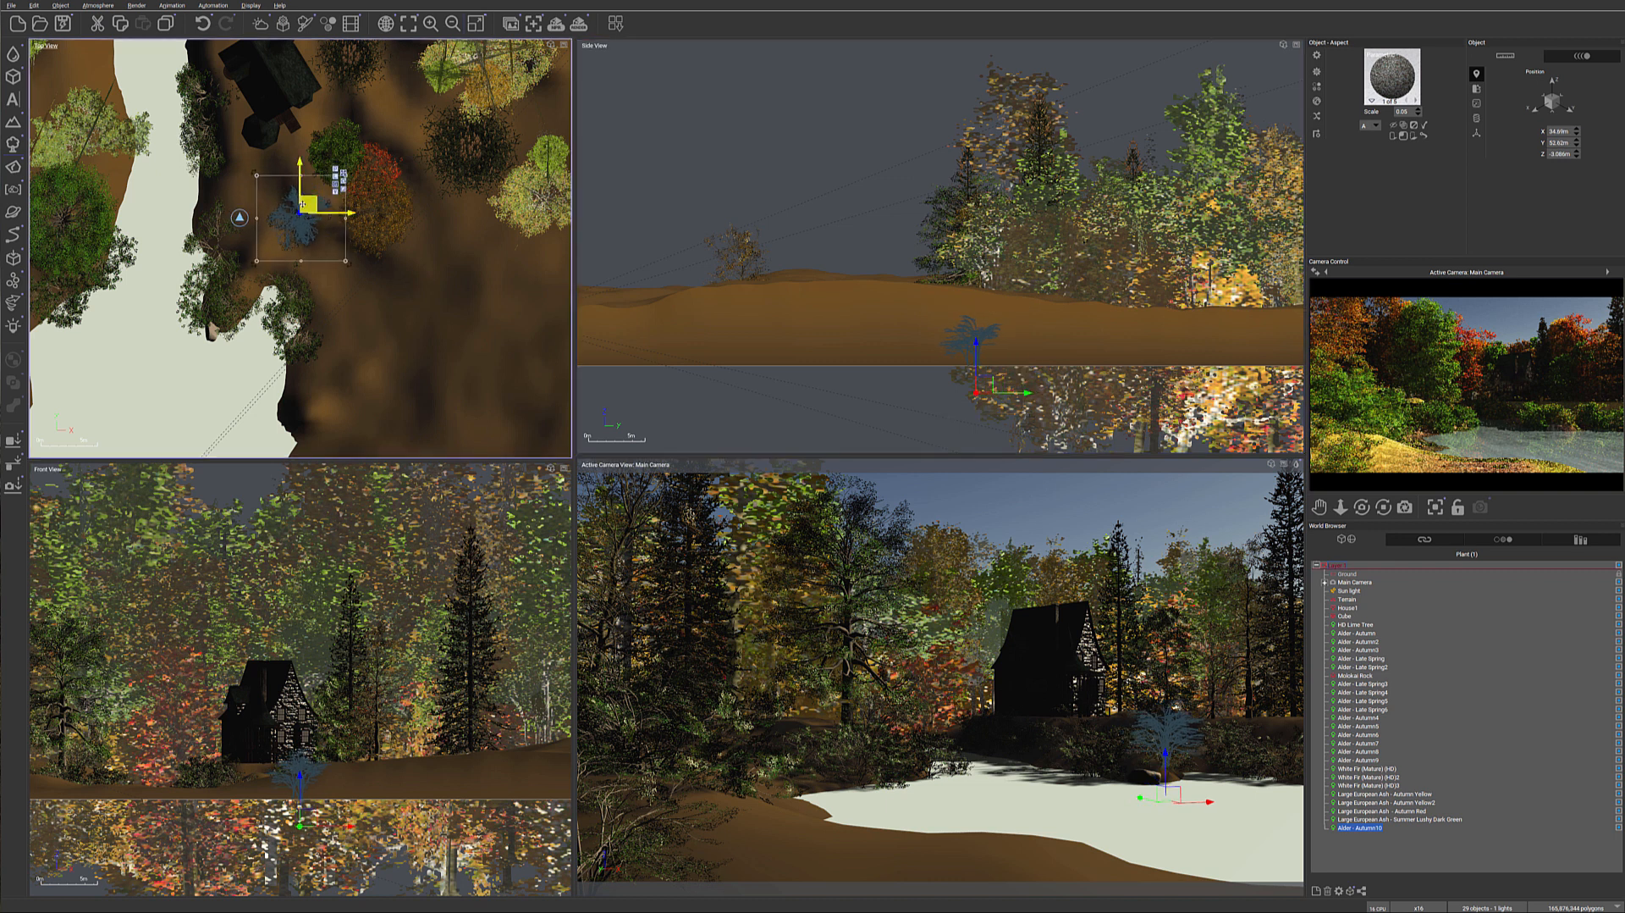
Step: Duplicate the autumn alder twice, spread the copies along the ground below the red ash and adjust the last copy's height
{"action": "key", "text": "alt+d"}
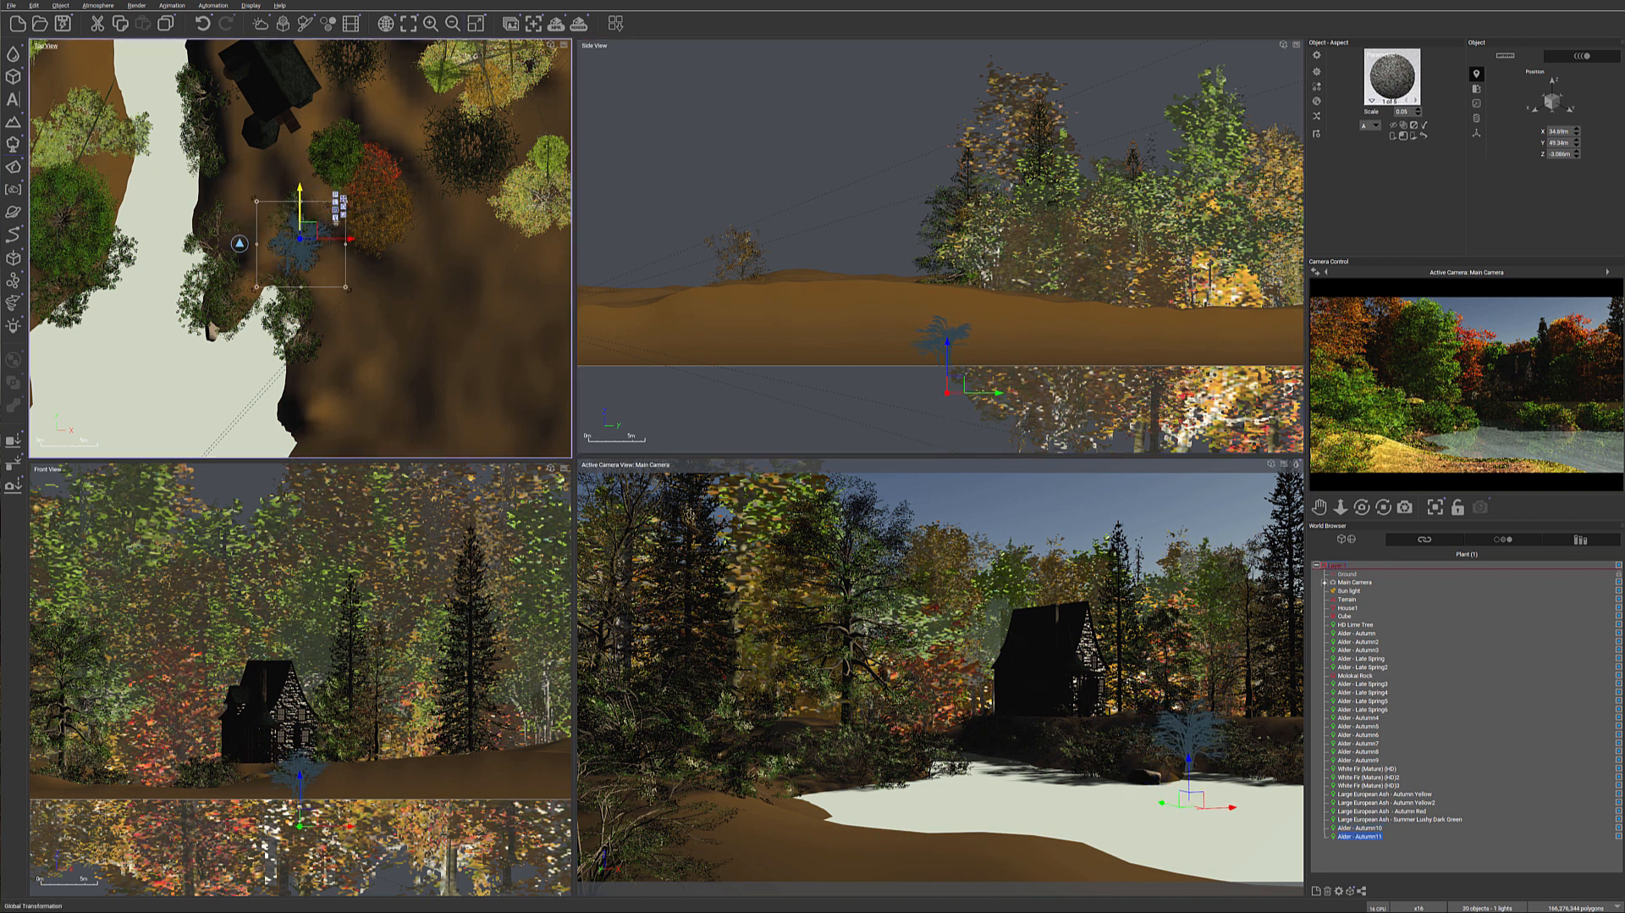
{"action": "left_click_drag", "start_coordinate": [313, 209], "coordinate": [330, 226]}
{"action": "mouse_move", "coordinate": [375, 281]}
{"action": "left_mouse_down"}
{"action": "mouse_move", "coordinate": [304, 290]}
{"action": "mouse_move", "coordinate": [370, 283]}
{"action": "mouse_move", "coordinate": [376, 264]}
{"action": "mouse_move", "coordinate": [330, 219]}
{"action": "mouse_move", "coordinate": [380, 252]}
{"action": "mouse_move", "coordinate": [367, 256]}
{"action": "left_mouse_up"}
{"action": "left_click", "coordinate": [316, 239]}
{"action": "key", "text": "ctrl+d"}
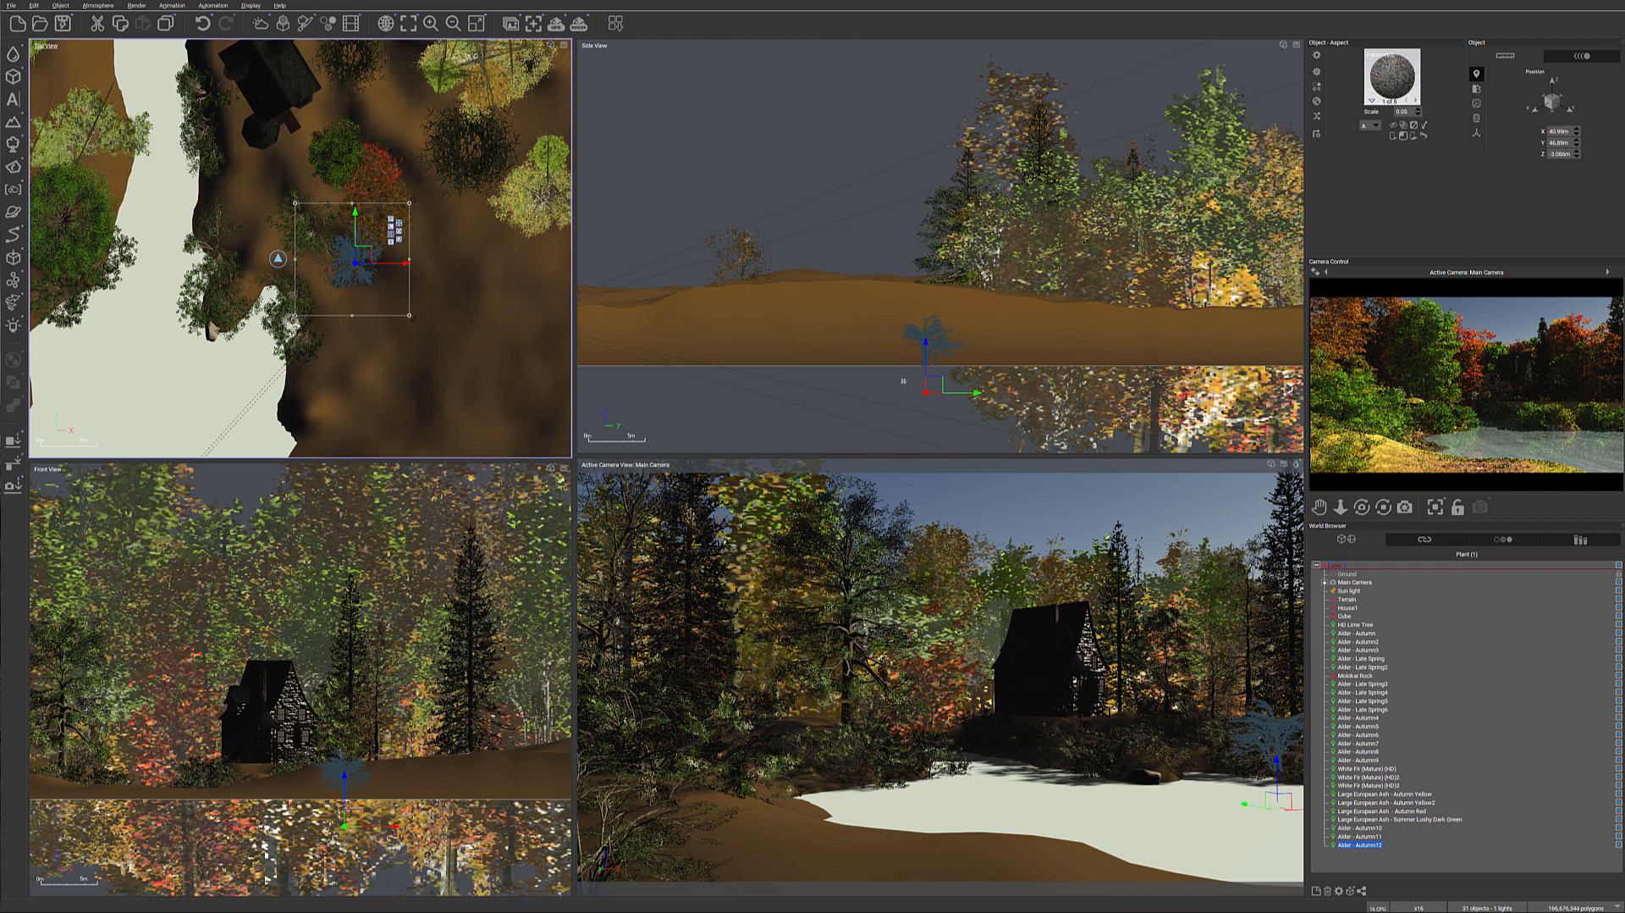
{"action": "left_click_drag", "start_coordinate": [931, 385], "coordinate": [944, 382]}
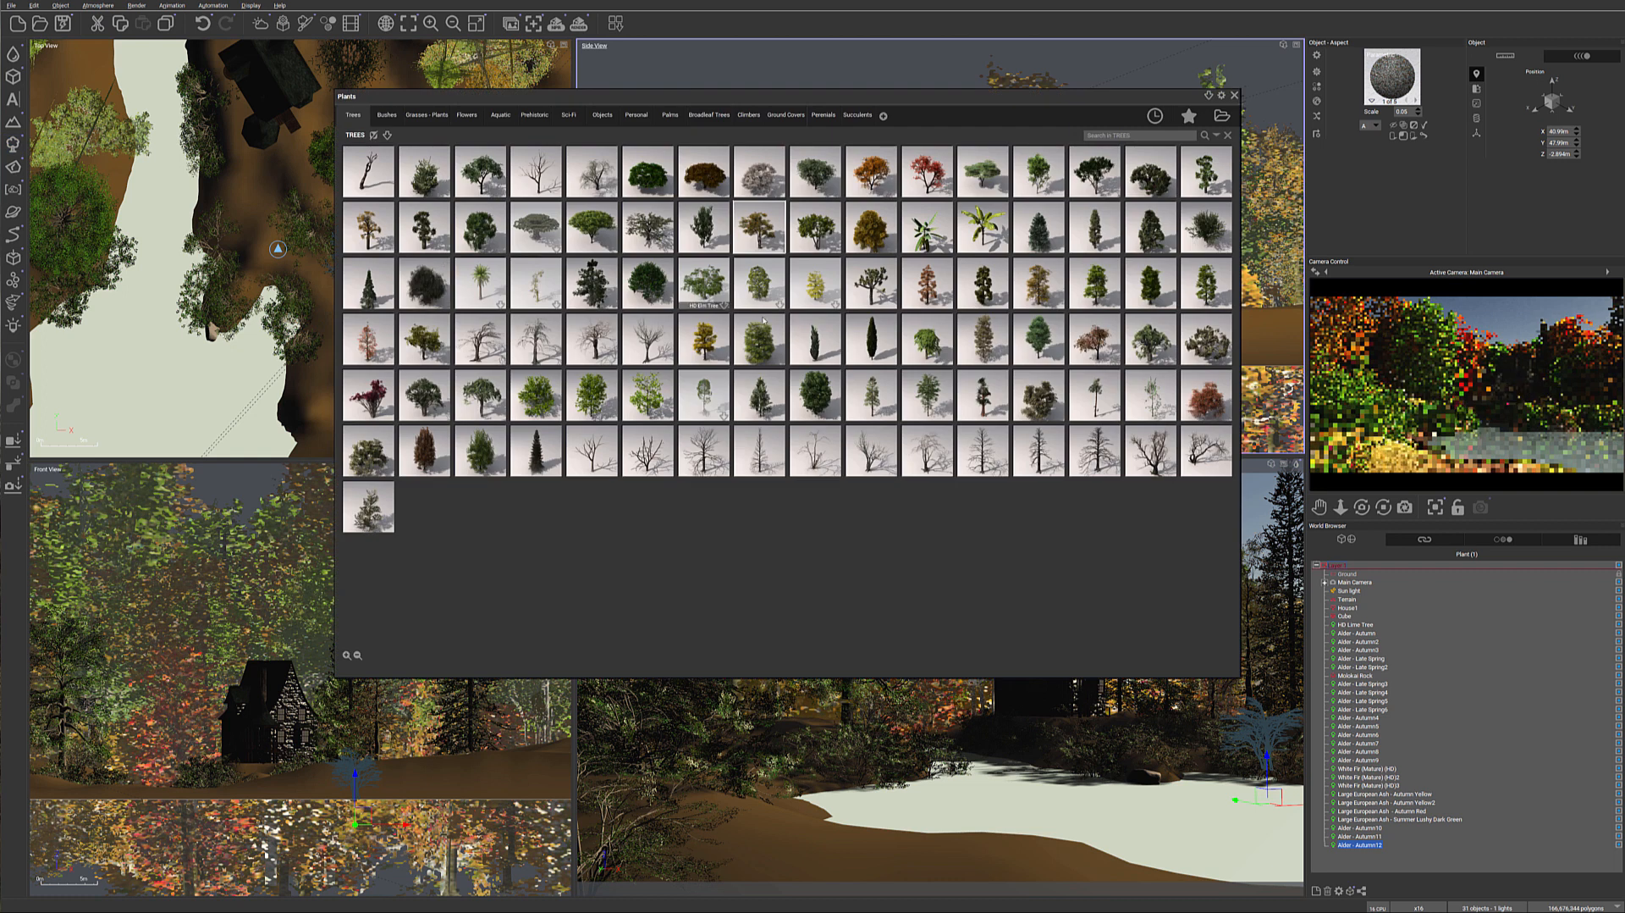
Step: Add an Alder - Late Spring plant beside the red ash and lower its base into the terrain
{"action": "double_click", "coordinate": [815, 228]}
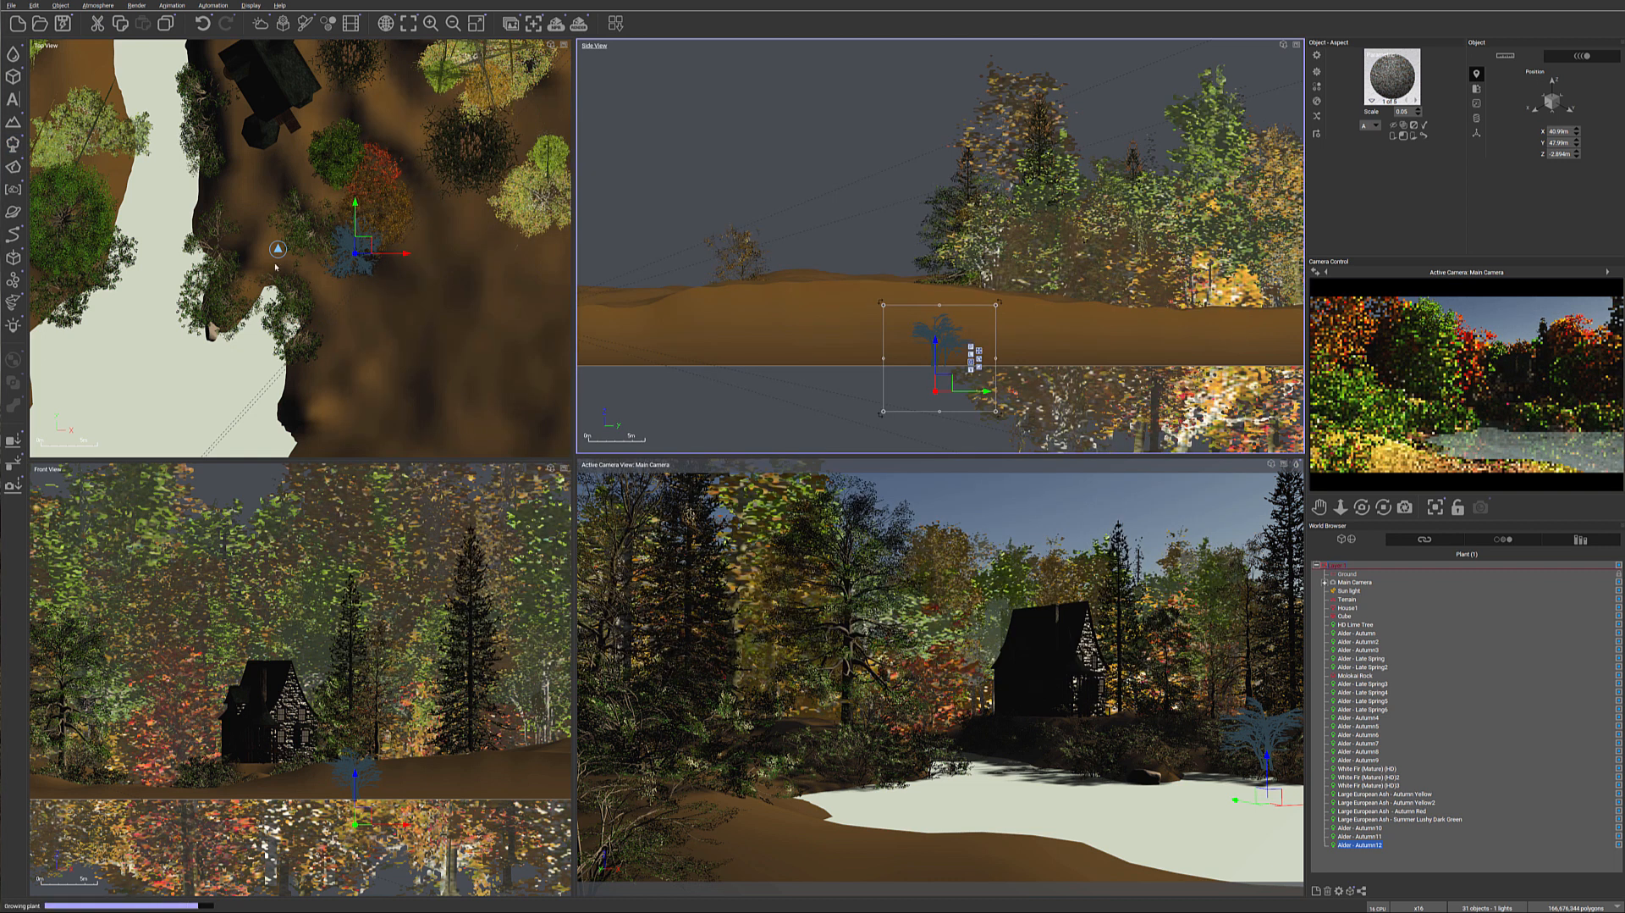
{"action": "left_click_drag", "start_coordinate": [364, 243], "coordinate": [329, 194]}
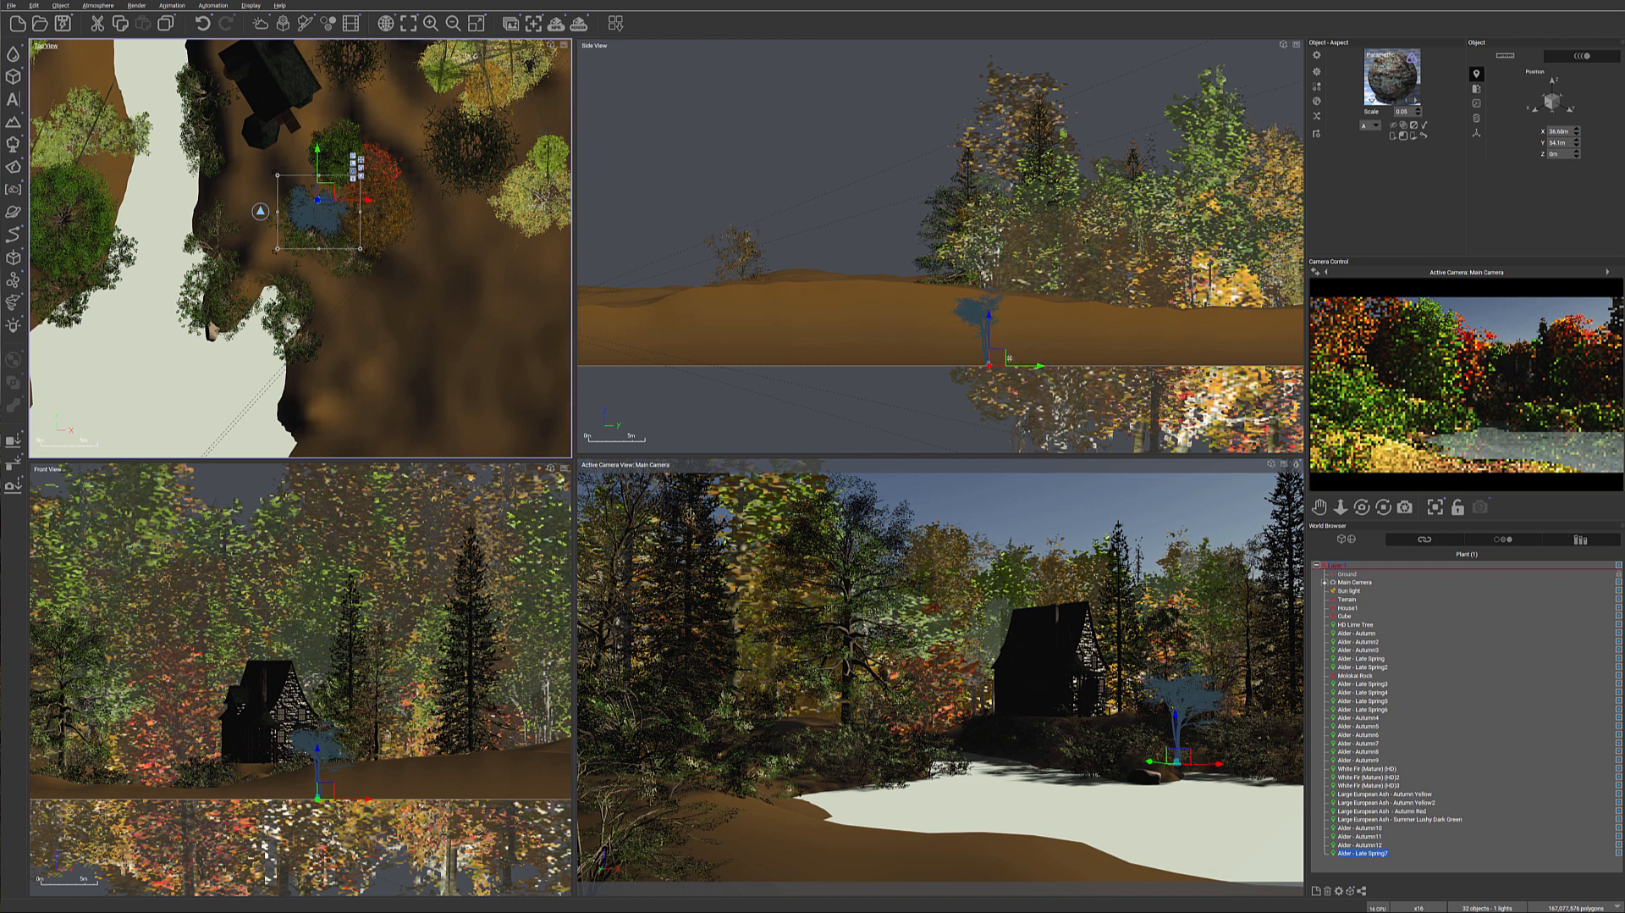
{"action": "left_click_drag", "start_coordinate": [999, 359], "coordinate": [1001, 378]}
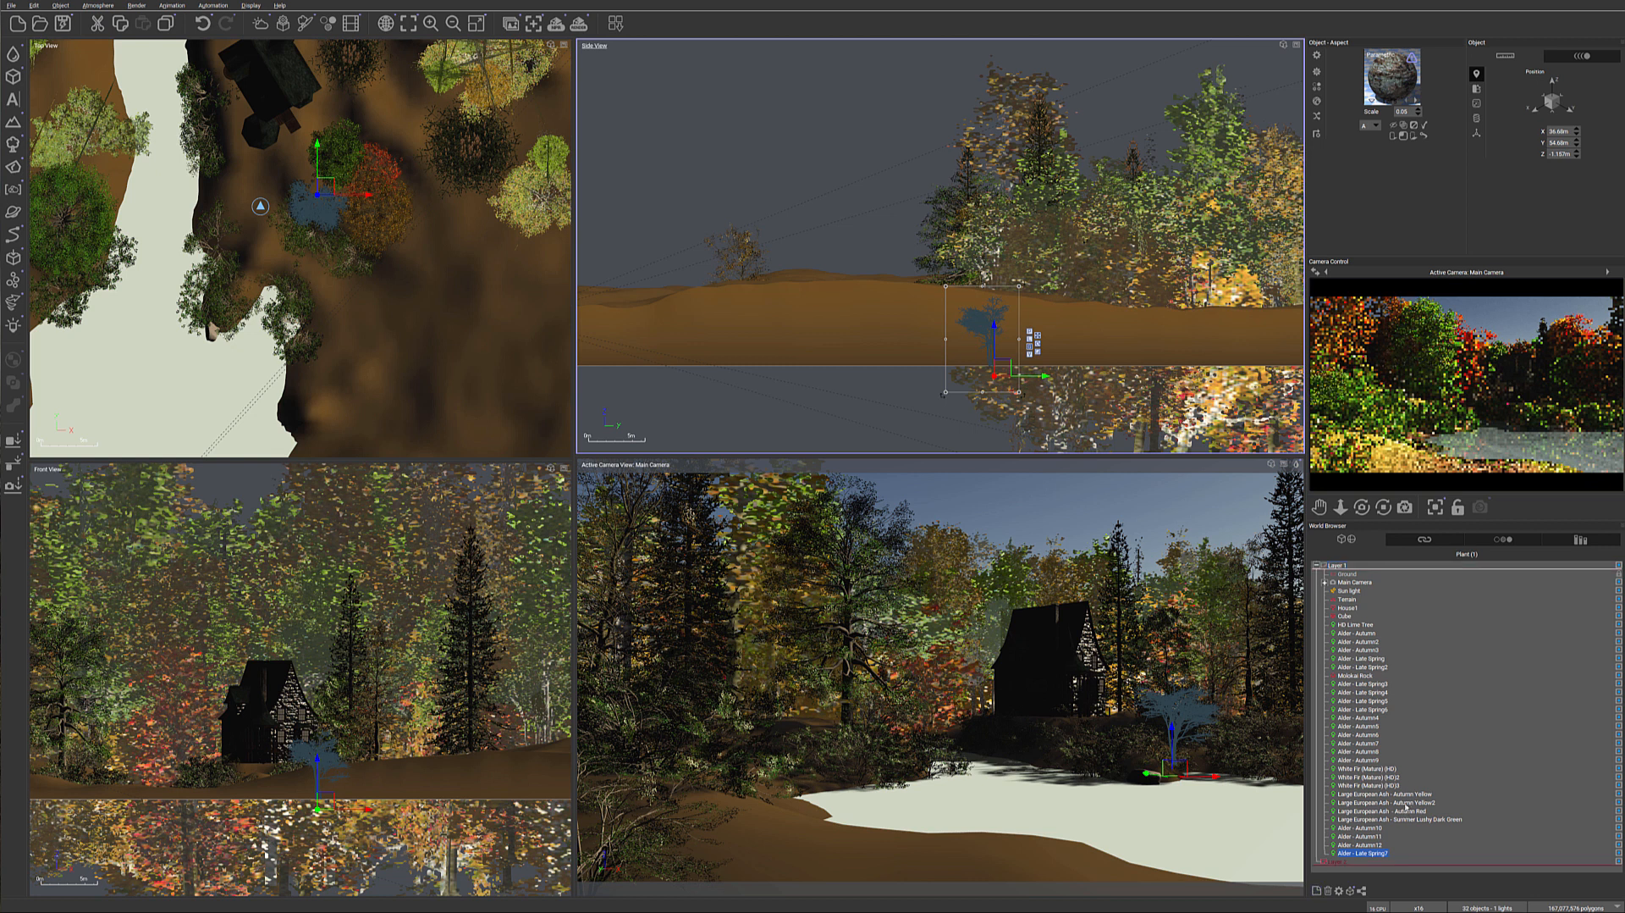
Step: Move all objects from HD Lime Tree through the last Alder - Late Spring into a hidden Layer 2, and save the scene
{"action": "double_click", "coordinate": [1365, 625]}
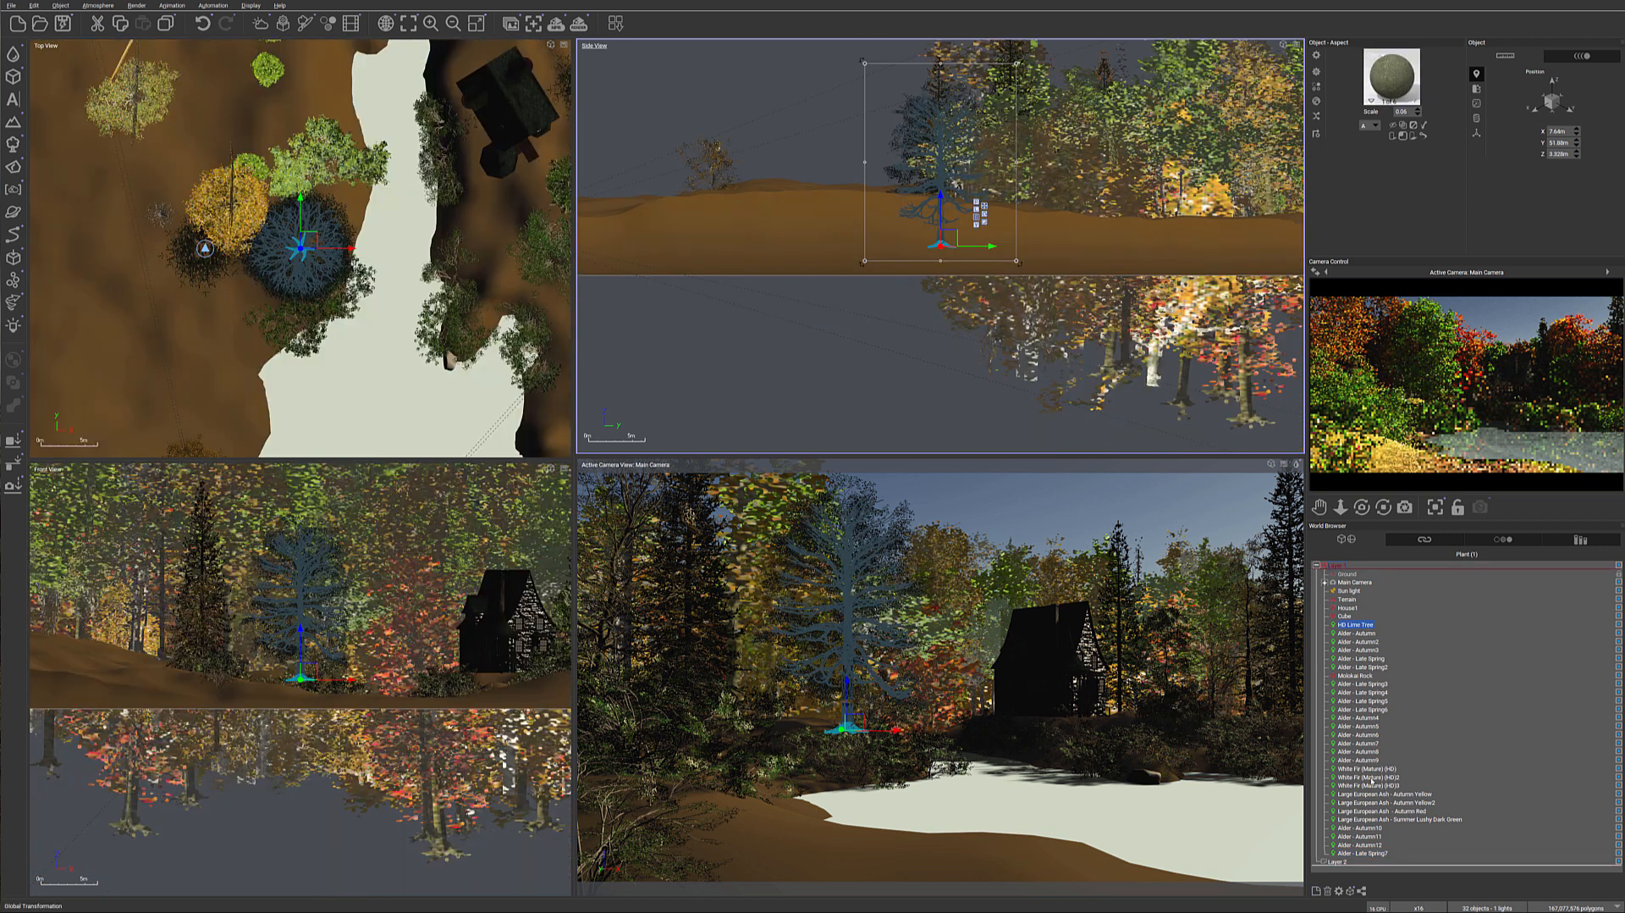
{"action": "left_click", "coordinate": [1359, 853], "text": "shift"}
{"action": "left_click_drag", "start_coordinate": [1353, 862], "coordinate": [1377, 863]}
{"action": "left_click", "coordinate": [1317, 624]}
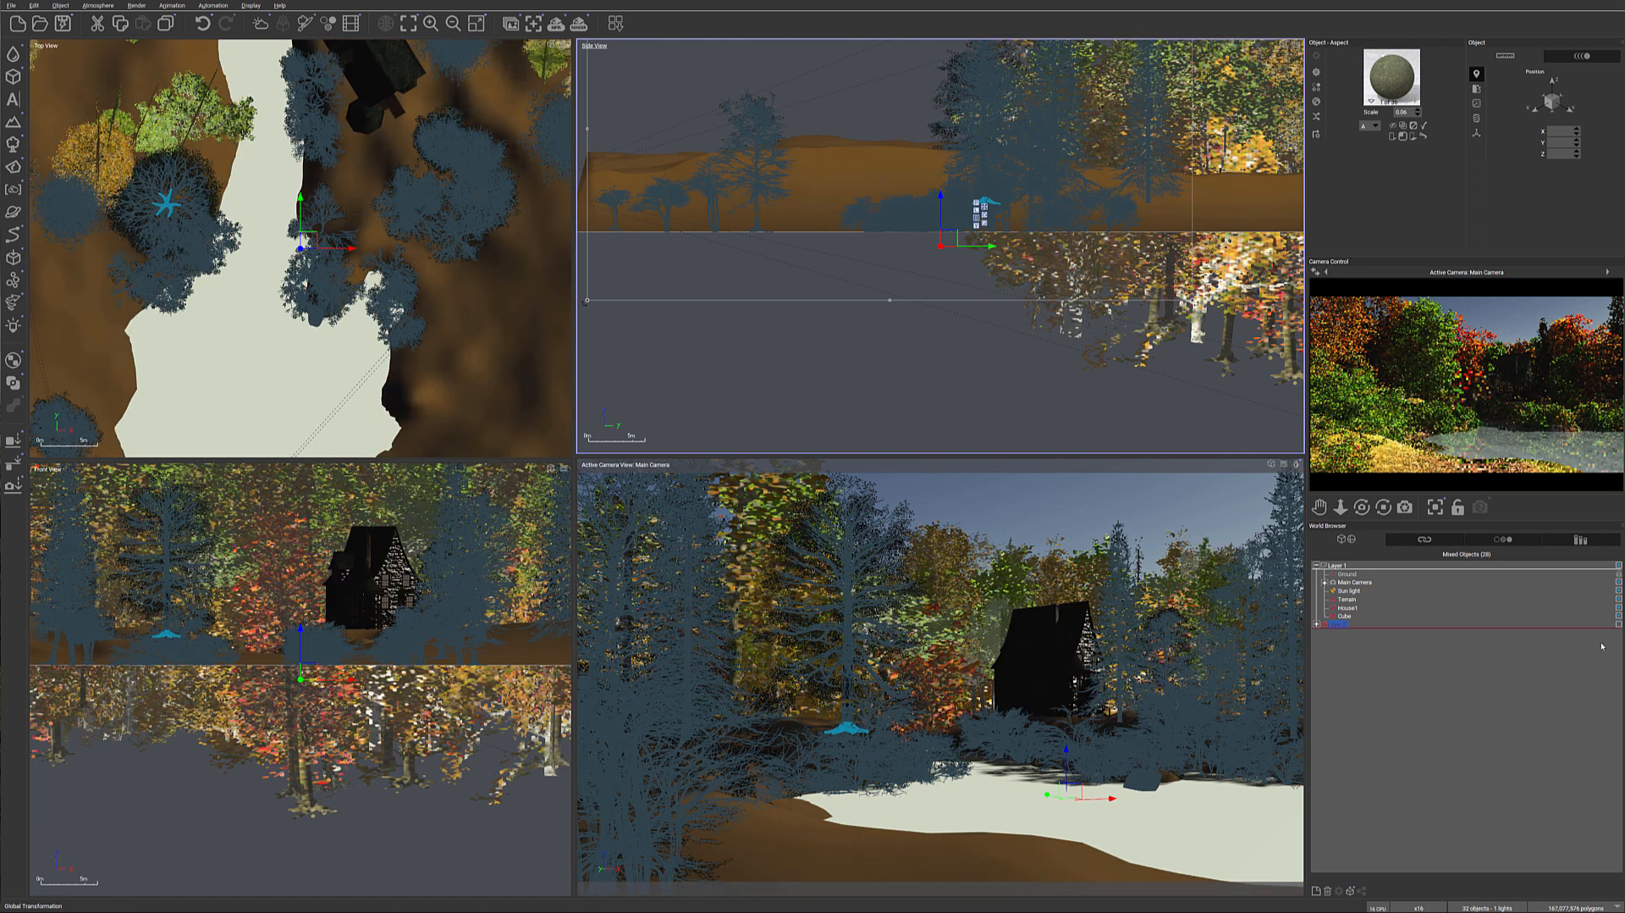
{"action": "left_click", "coordinate": [1372, 598]}
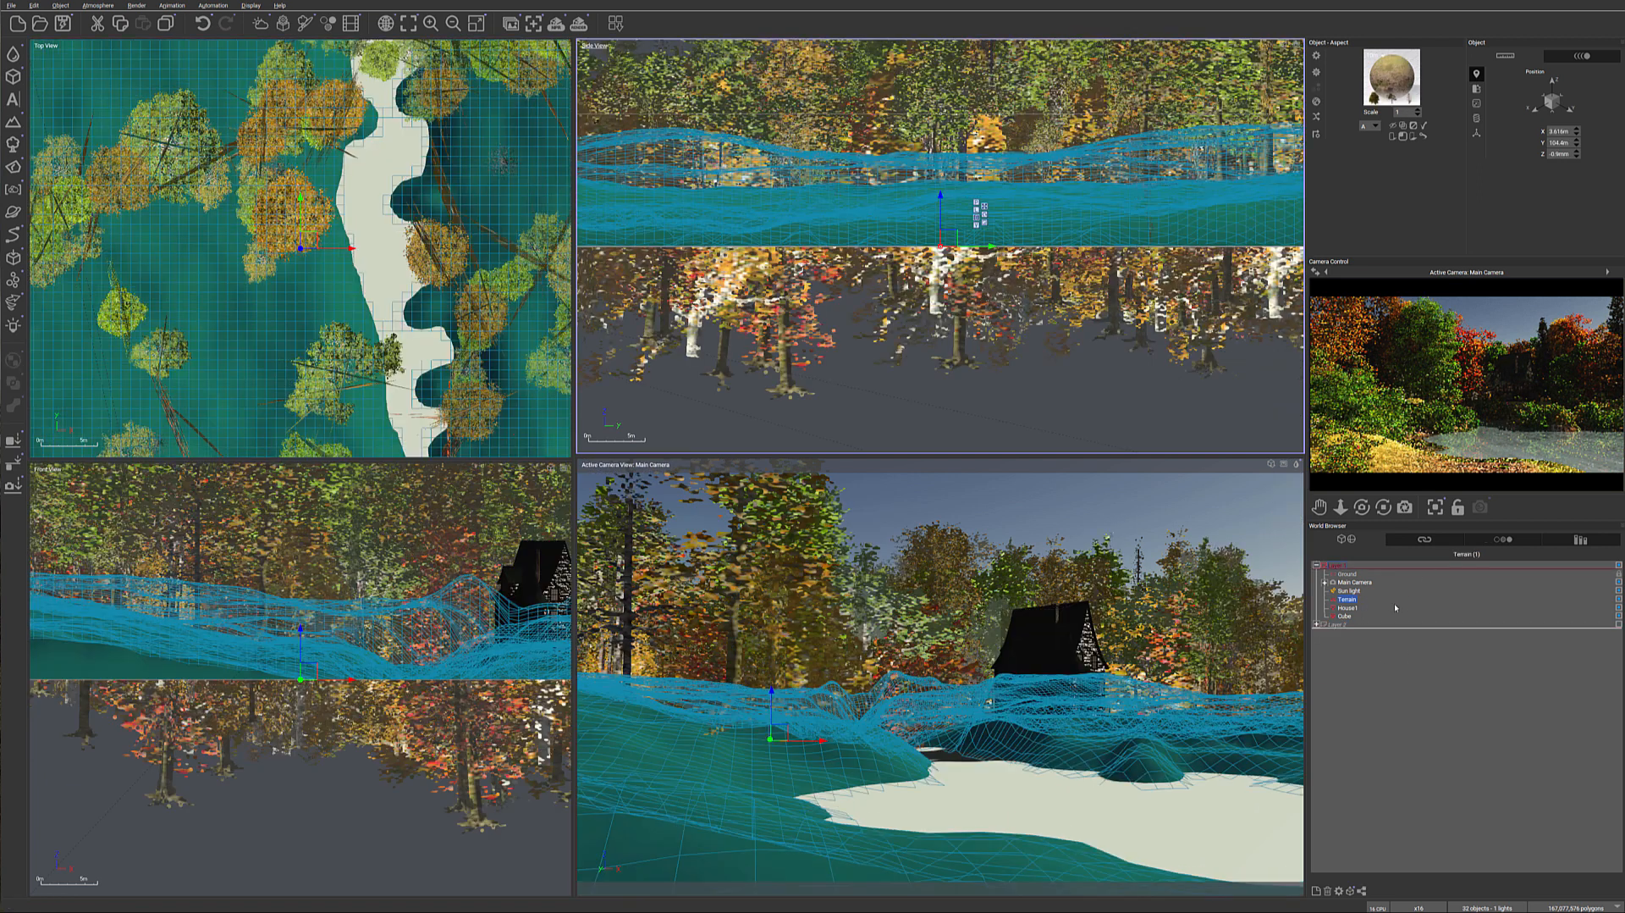
{"action": "left_click", "coordinate": [1355, 607]}
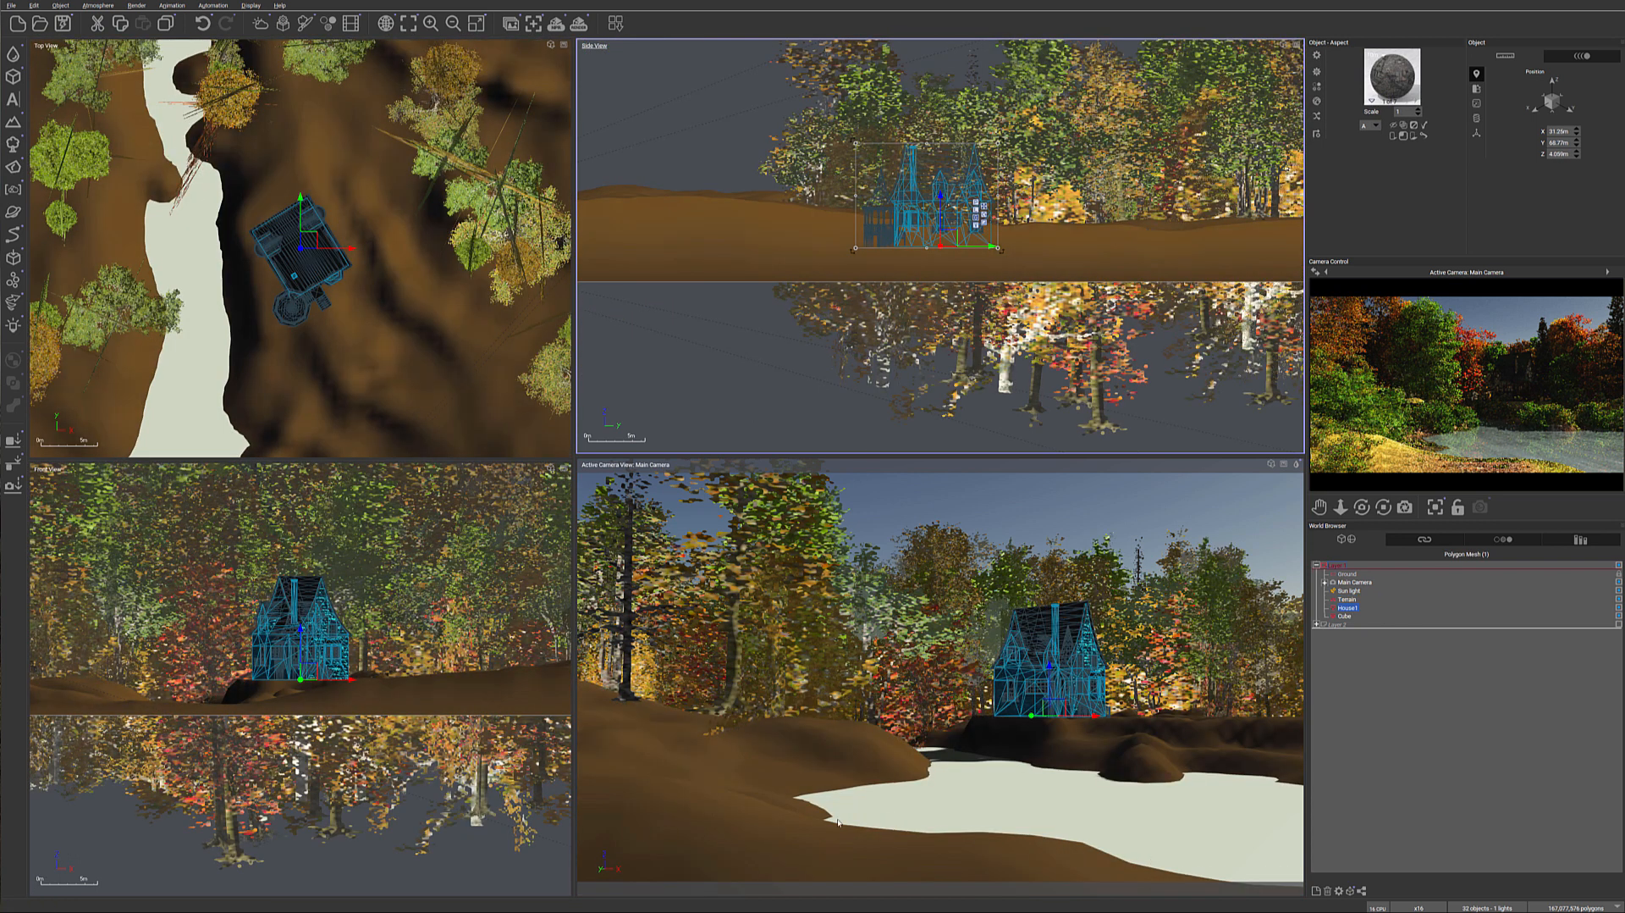
{"action": "key", "text": "ctrl+s"}
Step: Add an EcoSystem layer named grass to the terrain's material
{"action": "left_click", "coordinate": [1348, 599]}
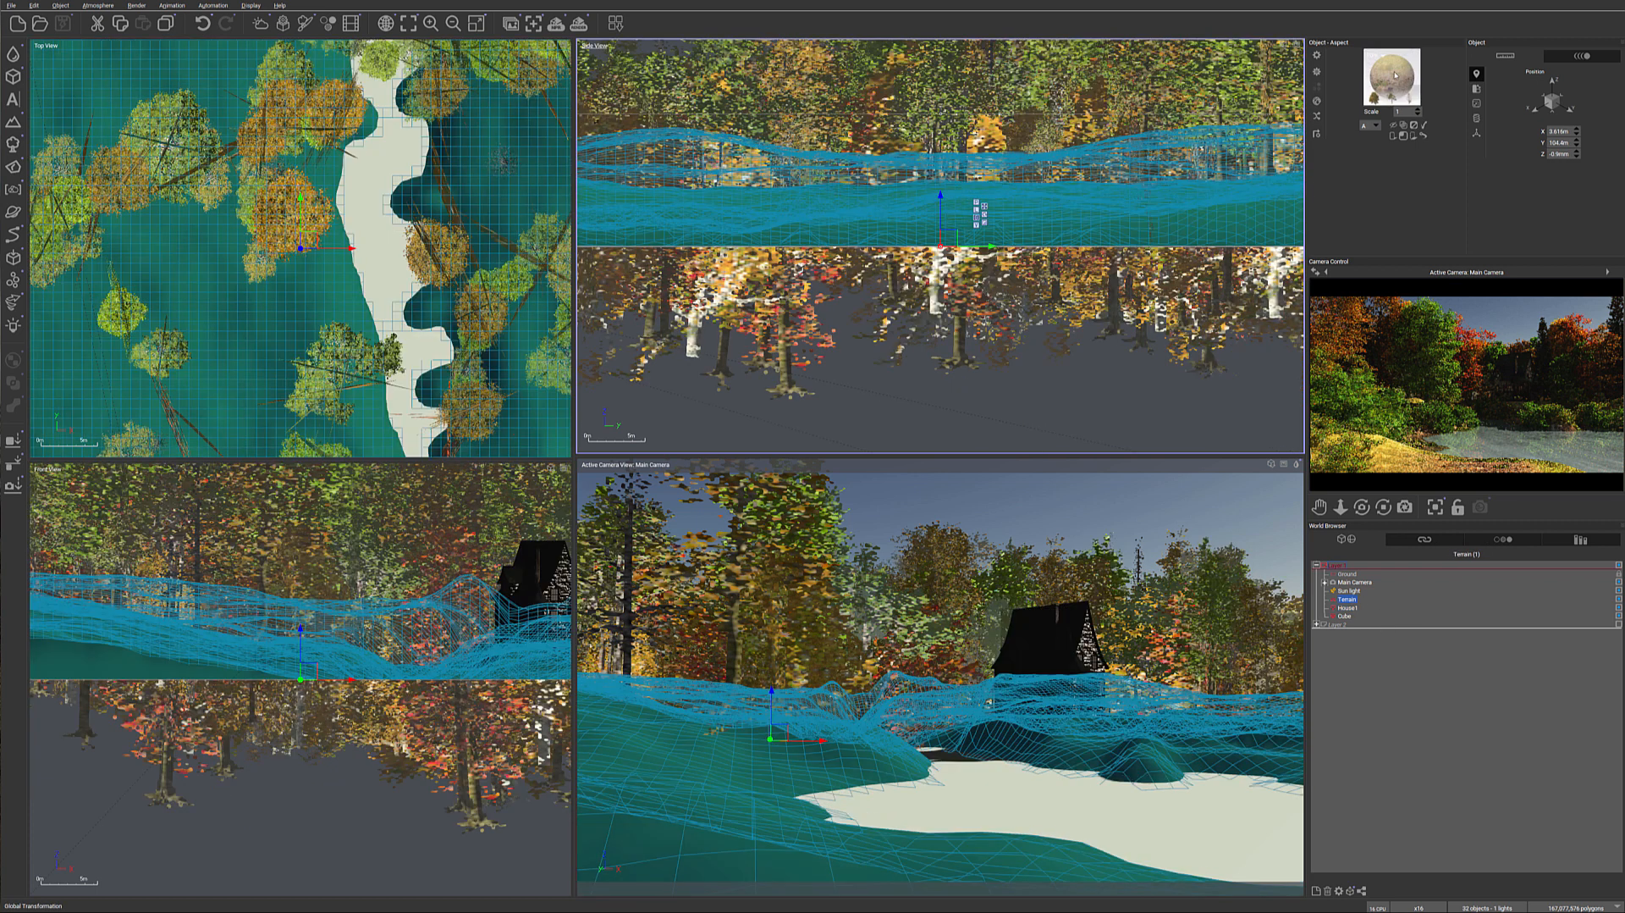
{"action": "double_click", "coordinate": [1395, 75]}
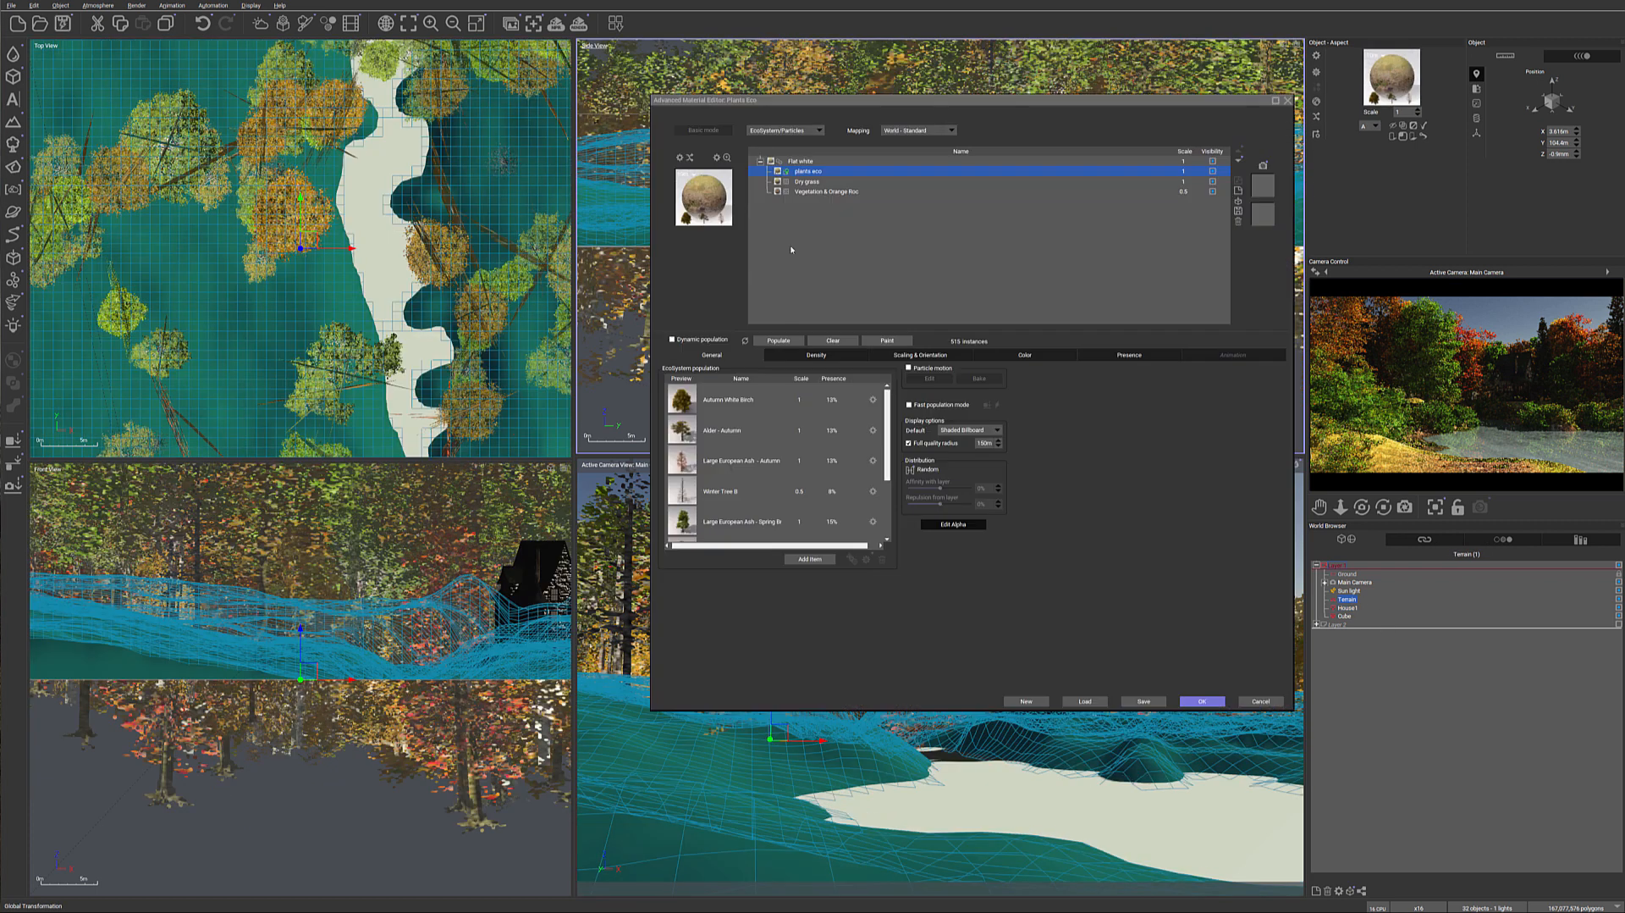
{"action": "left_click", "coordinate": [1240, 193]}
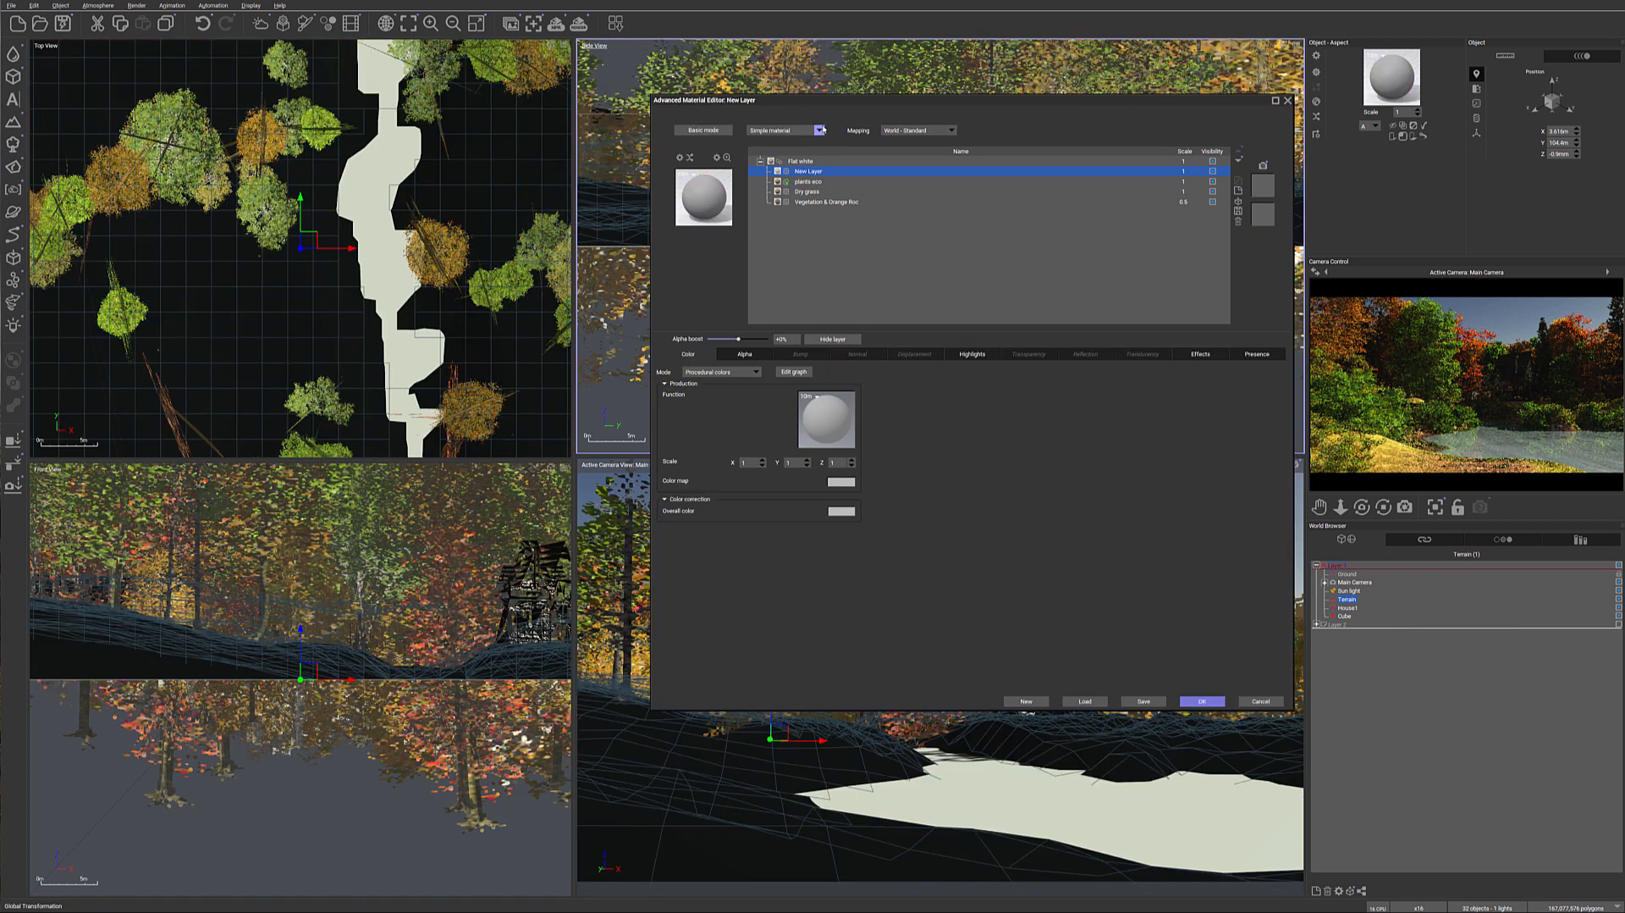
{"action": "left_click", "coordinate": [820, 129]}
{"action": "left_click", "coordinate": [822, 173]}
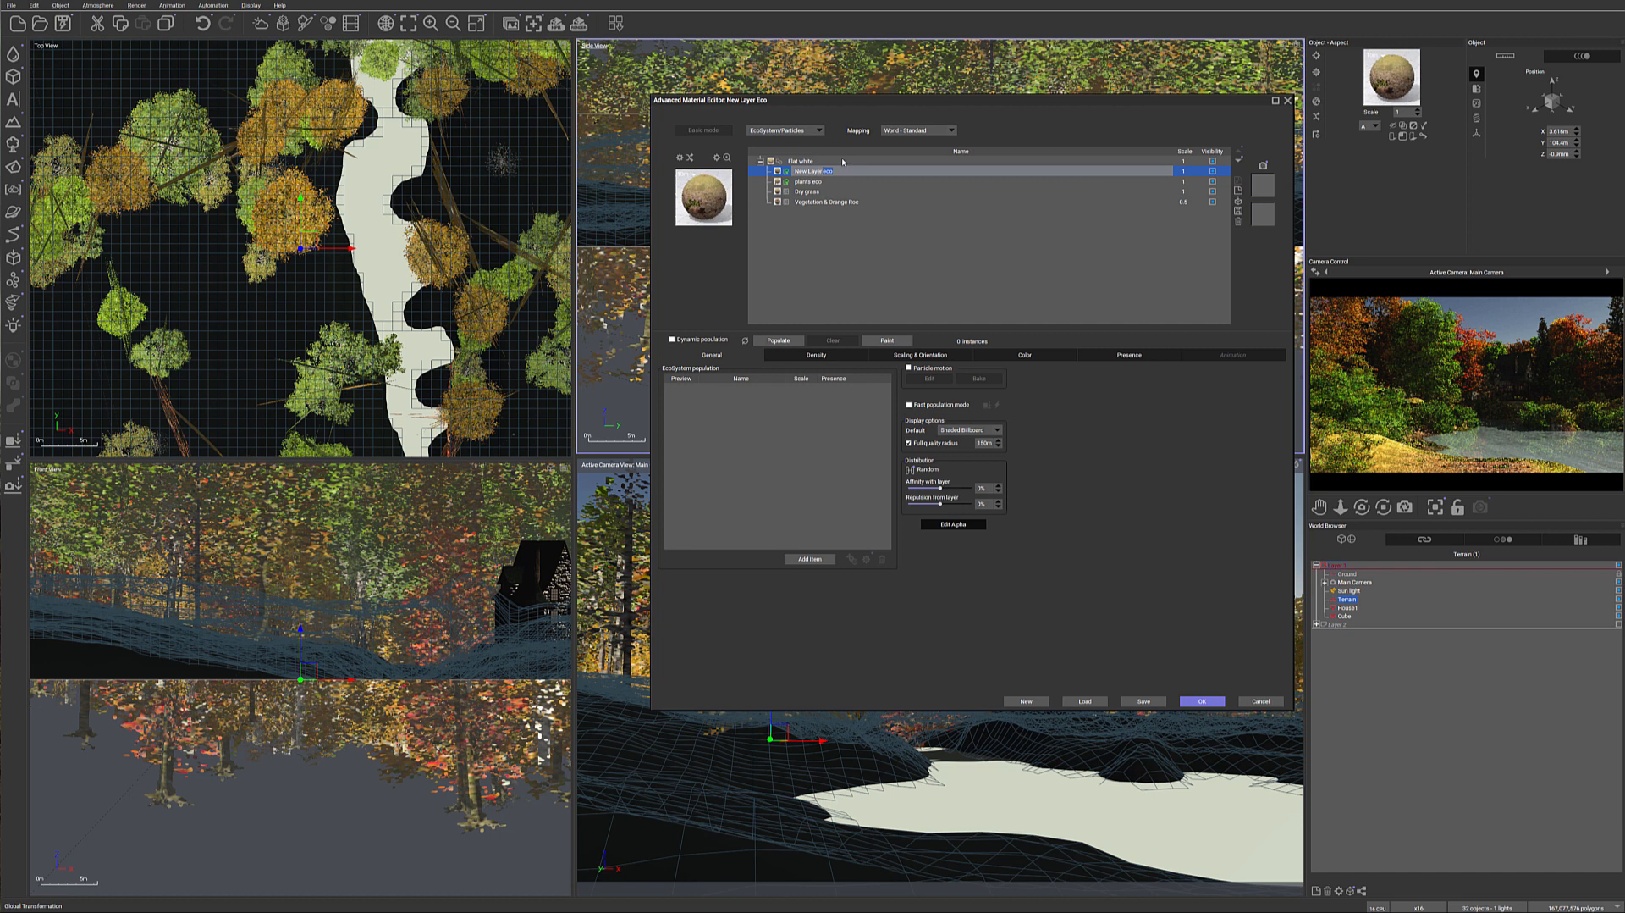
{"action": "type", "text": "grass"}
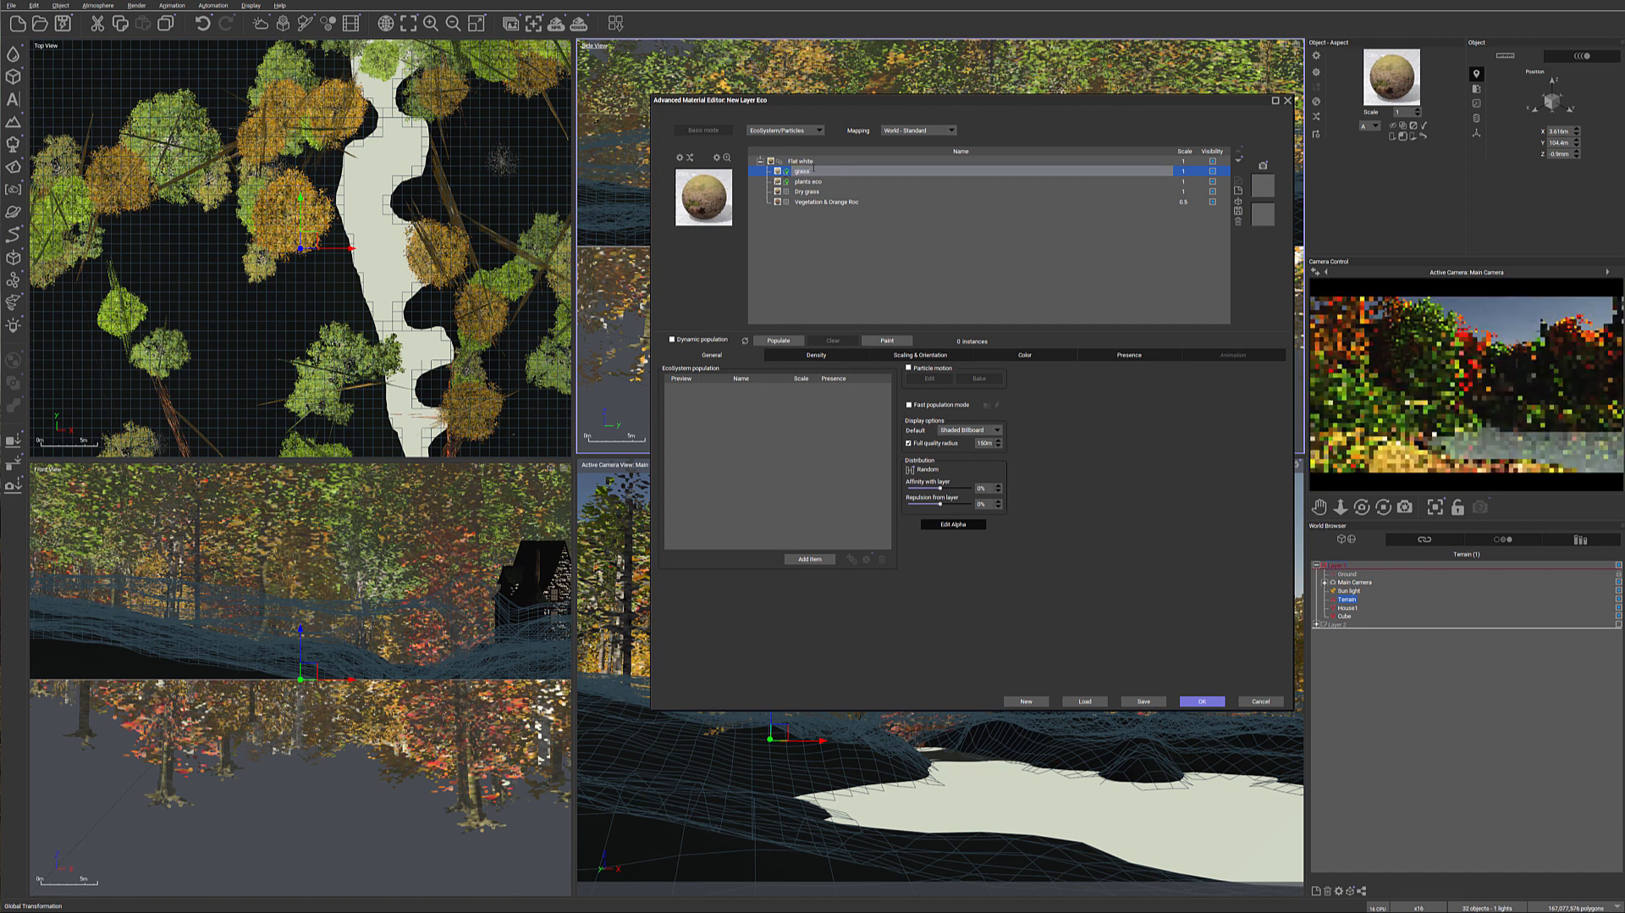
{"action": "key", "text": "Return"}
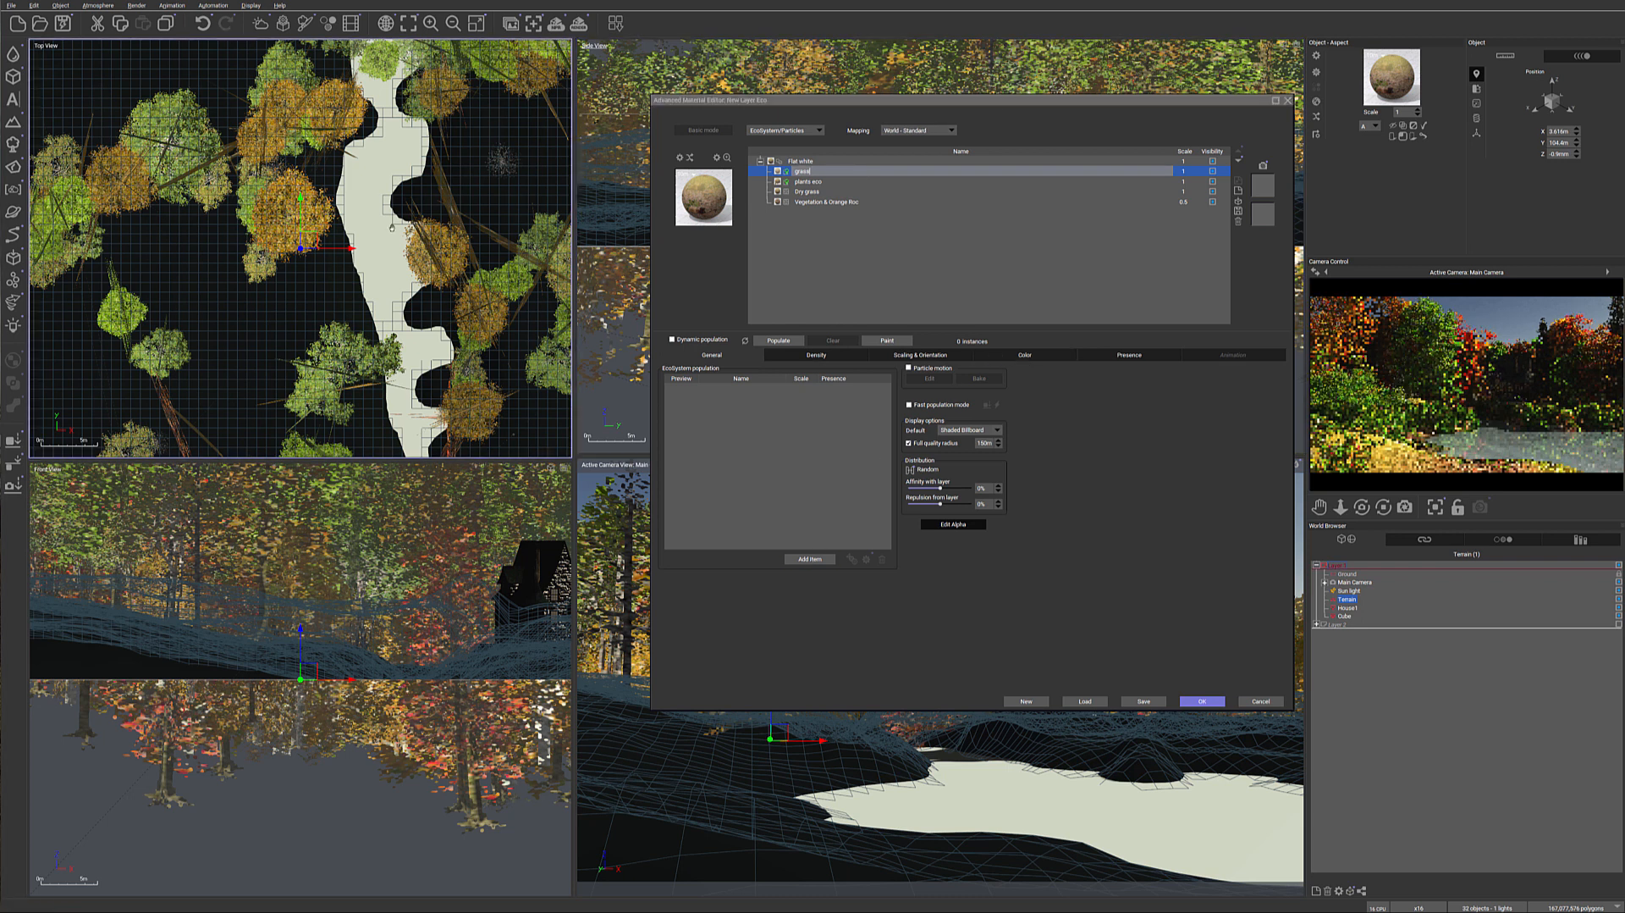
Step: Add Small Grassfield Plant 3 to the grass layer's EcoSystem population
{"action": "scroll", "coordinate": [388, 300], "scroll_direction": "down", "scroll_amount": 8}
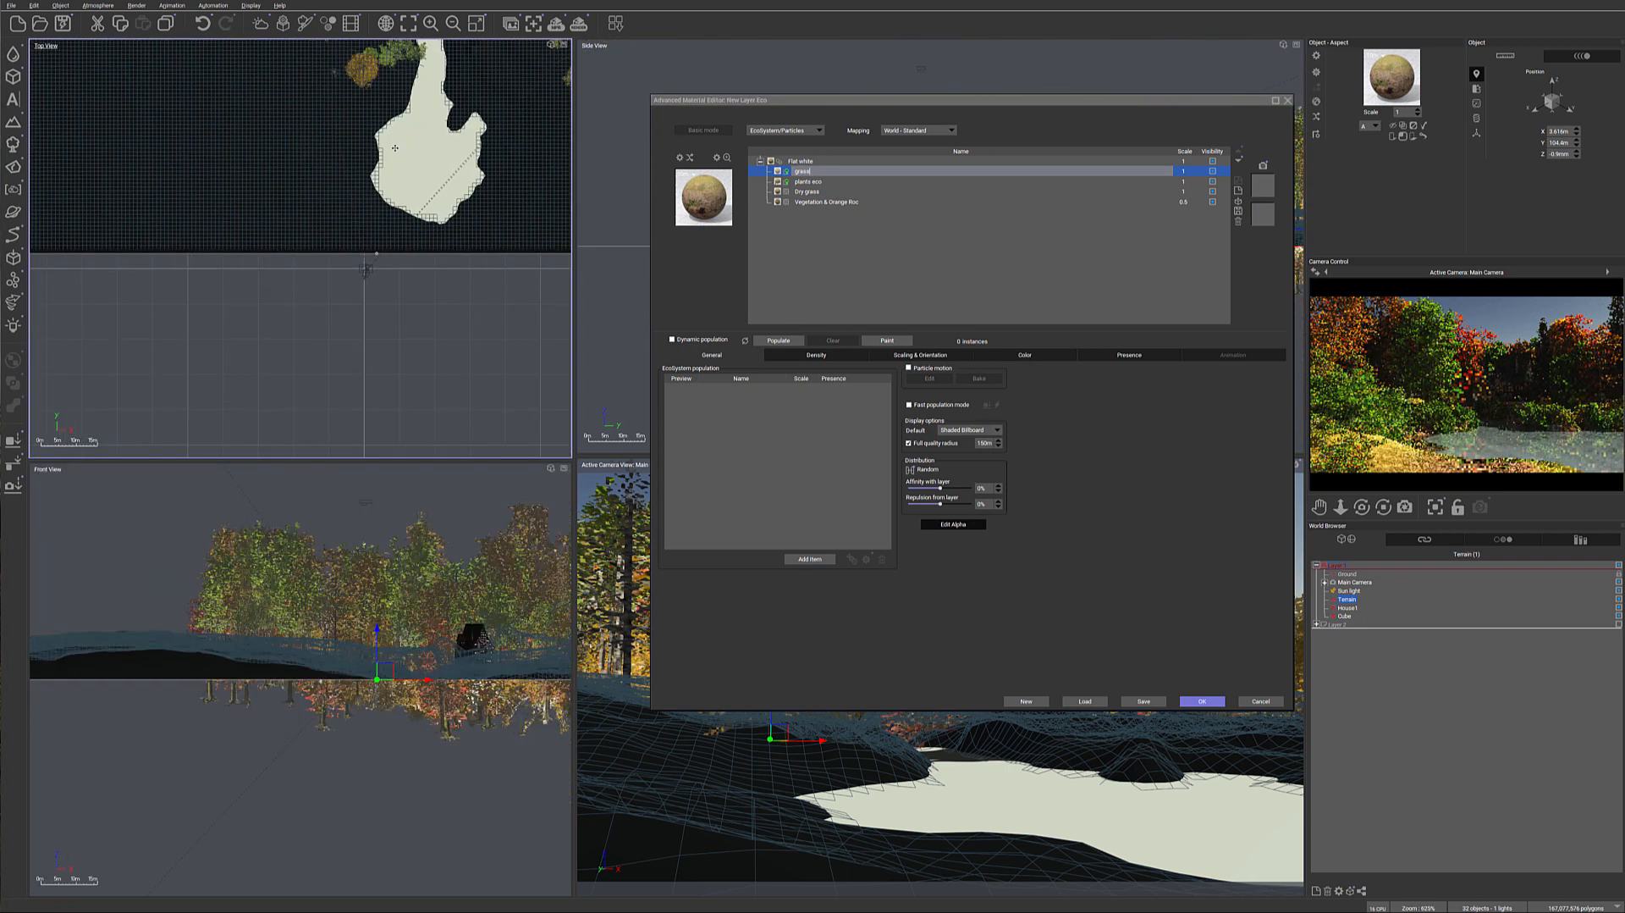
{"action": "scroll", "coordinate": [393, 147], "scroll_direction": "up", "scroll_amount": 6}
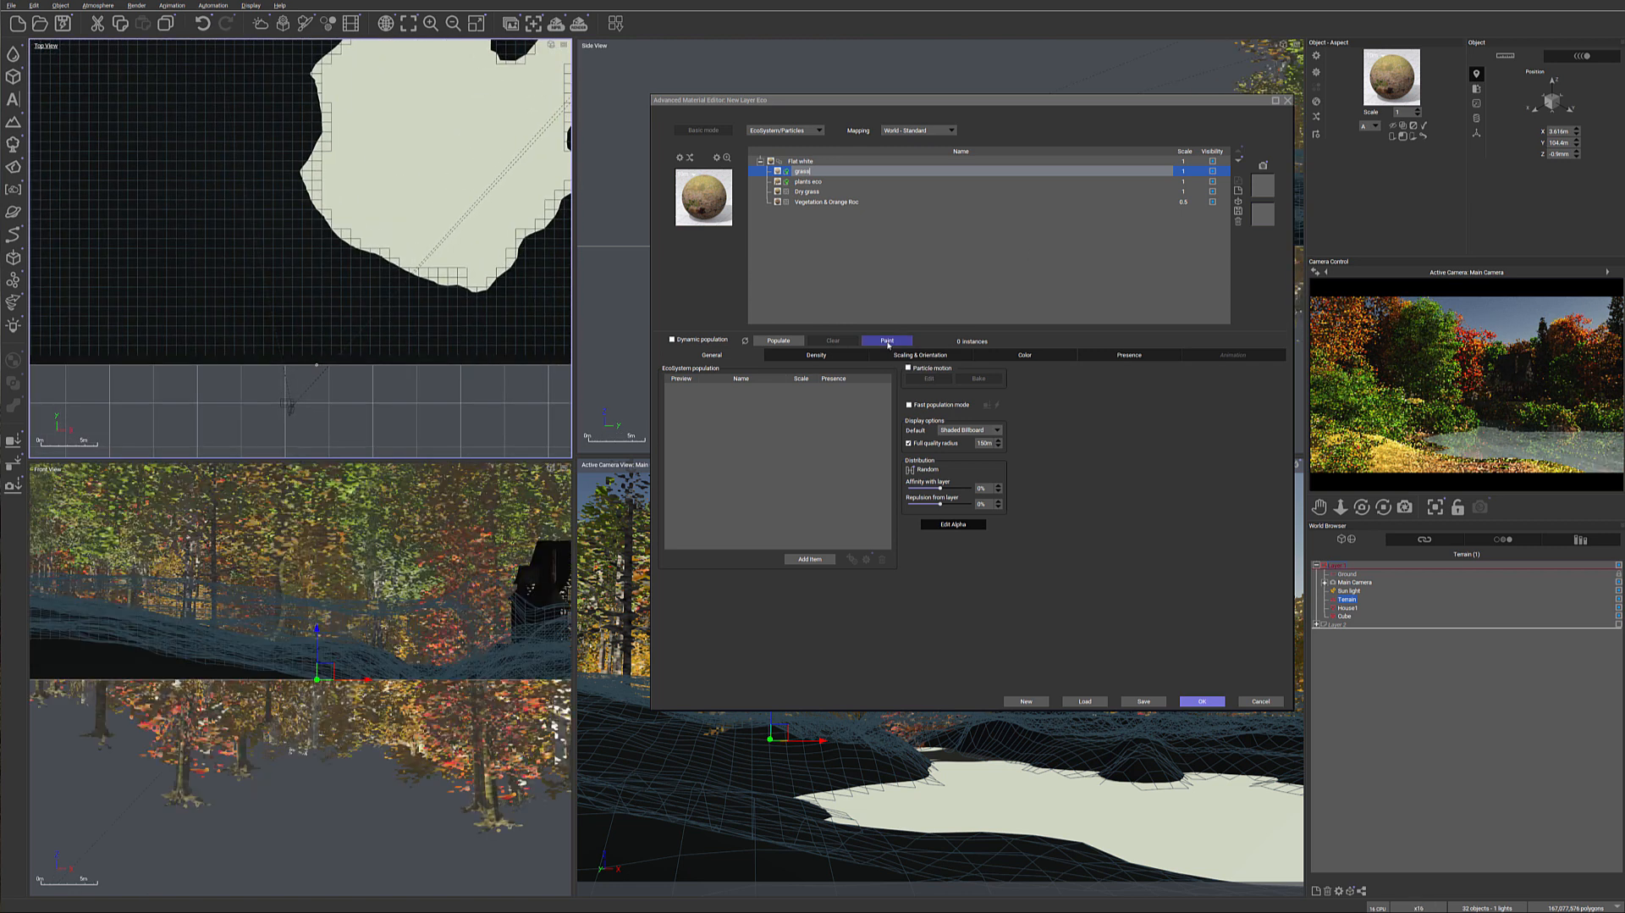
{"action": "left_click", "coordinate": [810, 559]}
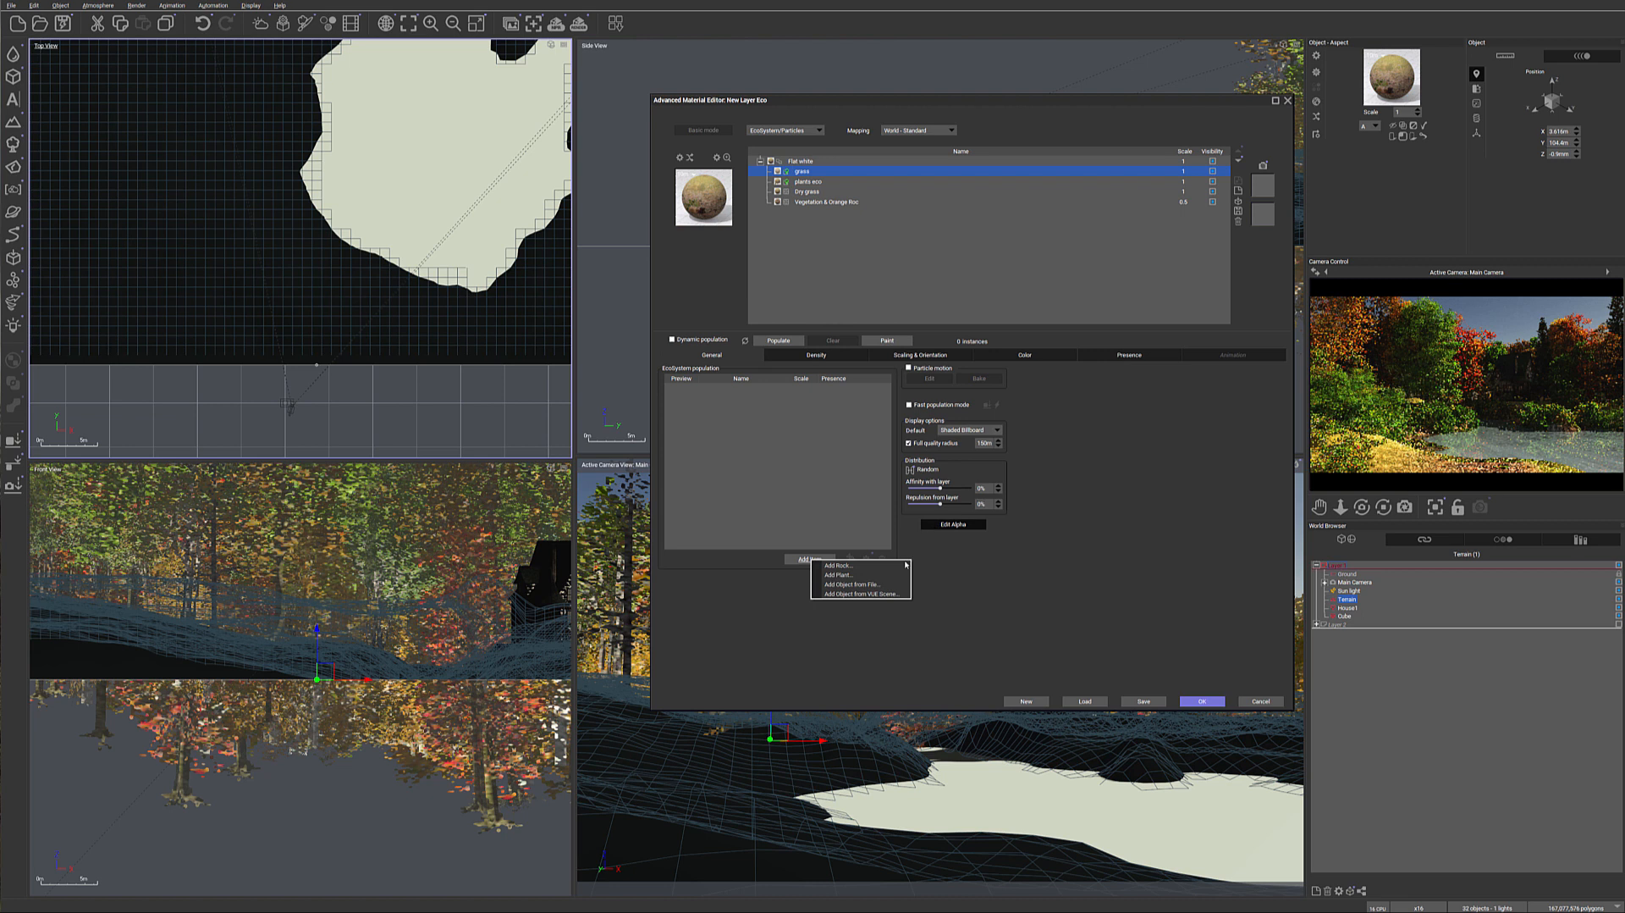
{"action": "left_click", "coordinate": [838, 575]}
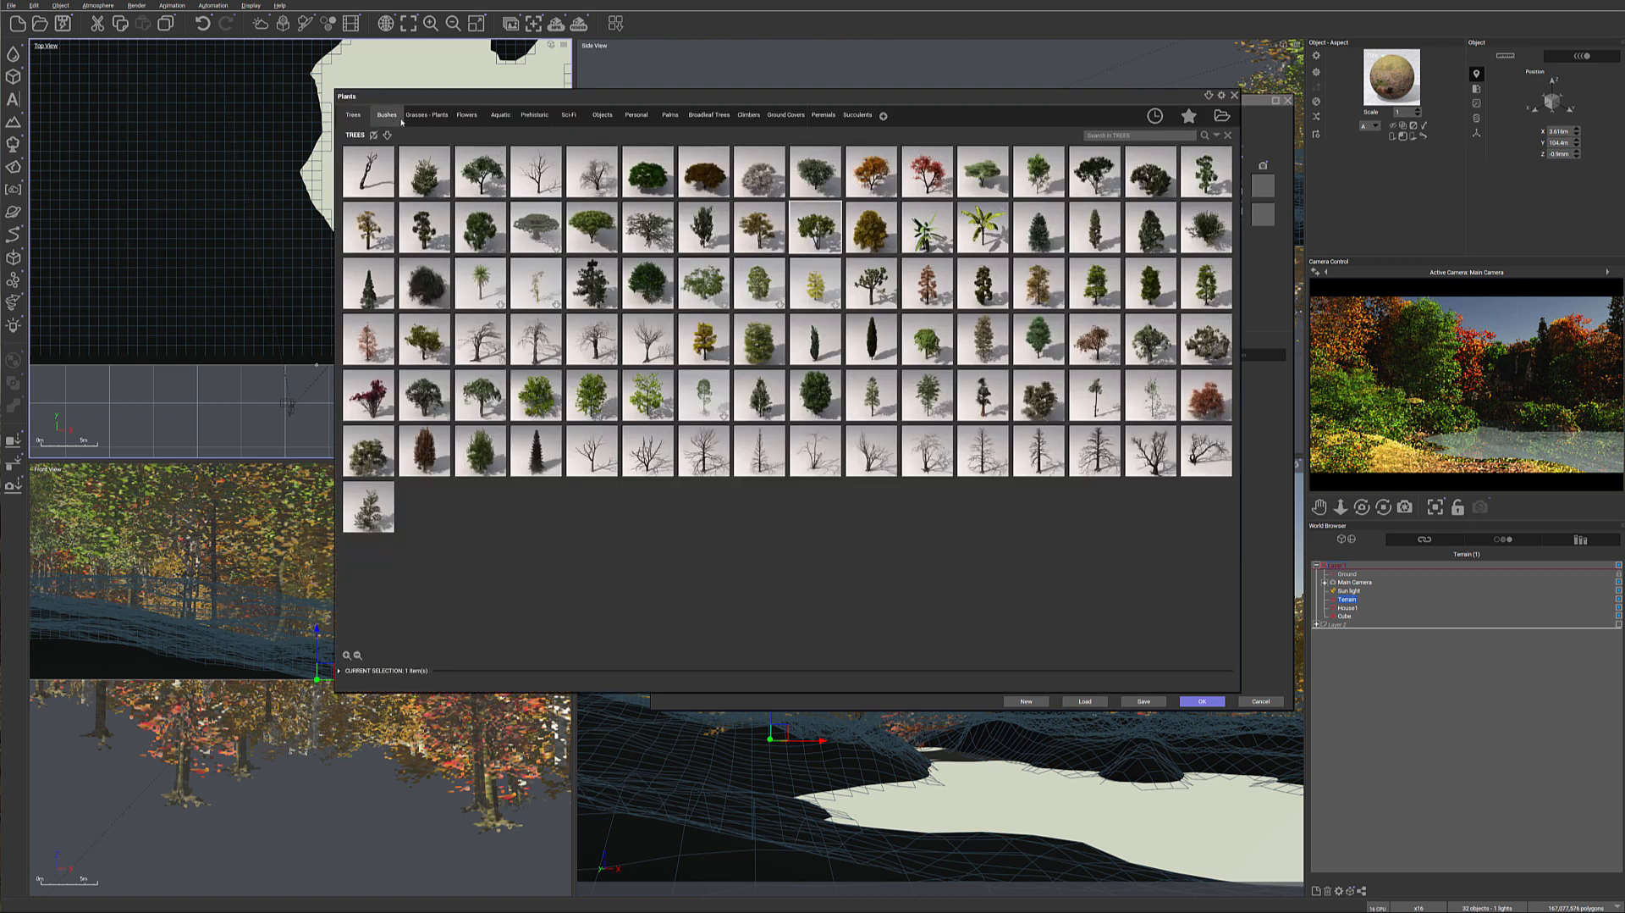
{"action": "left_click", "coordinate": [426, 116]}
{"action": "mouse_move", "coordinate": [425, 172]}
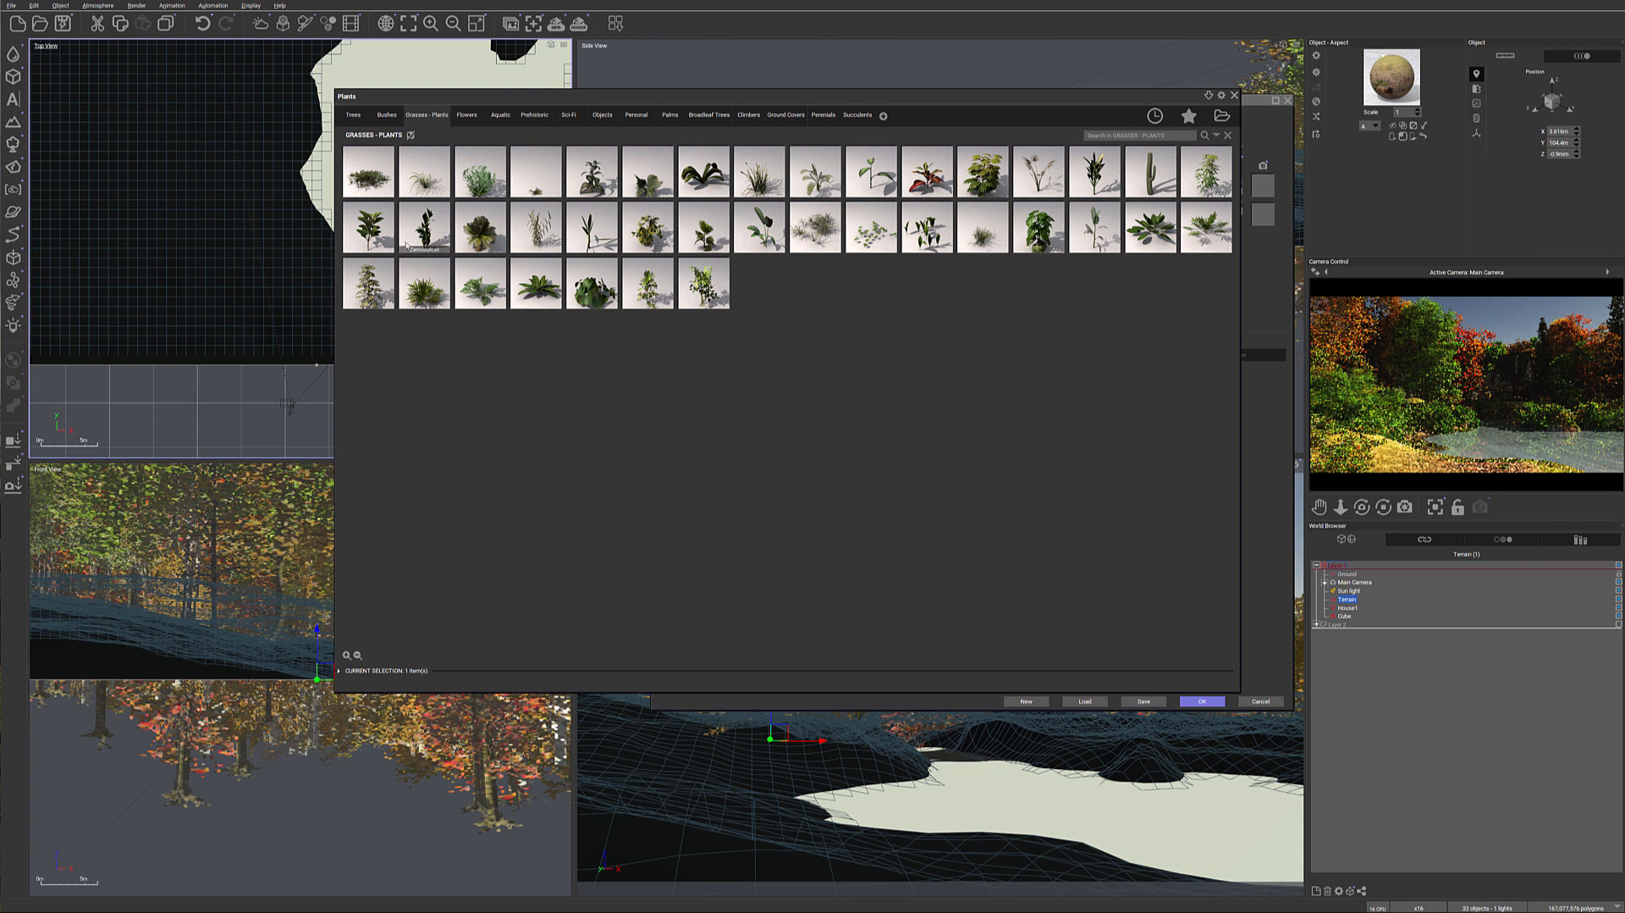
{"action": "double_click", "coordinate": [486, 285]}
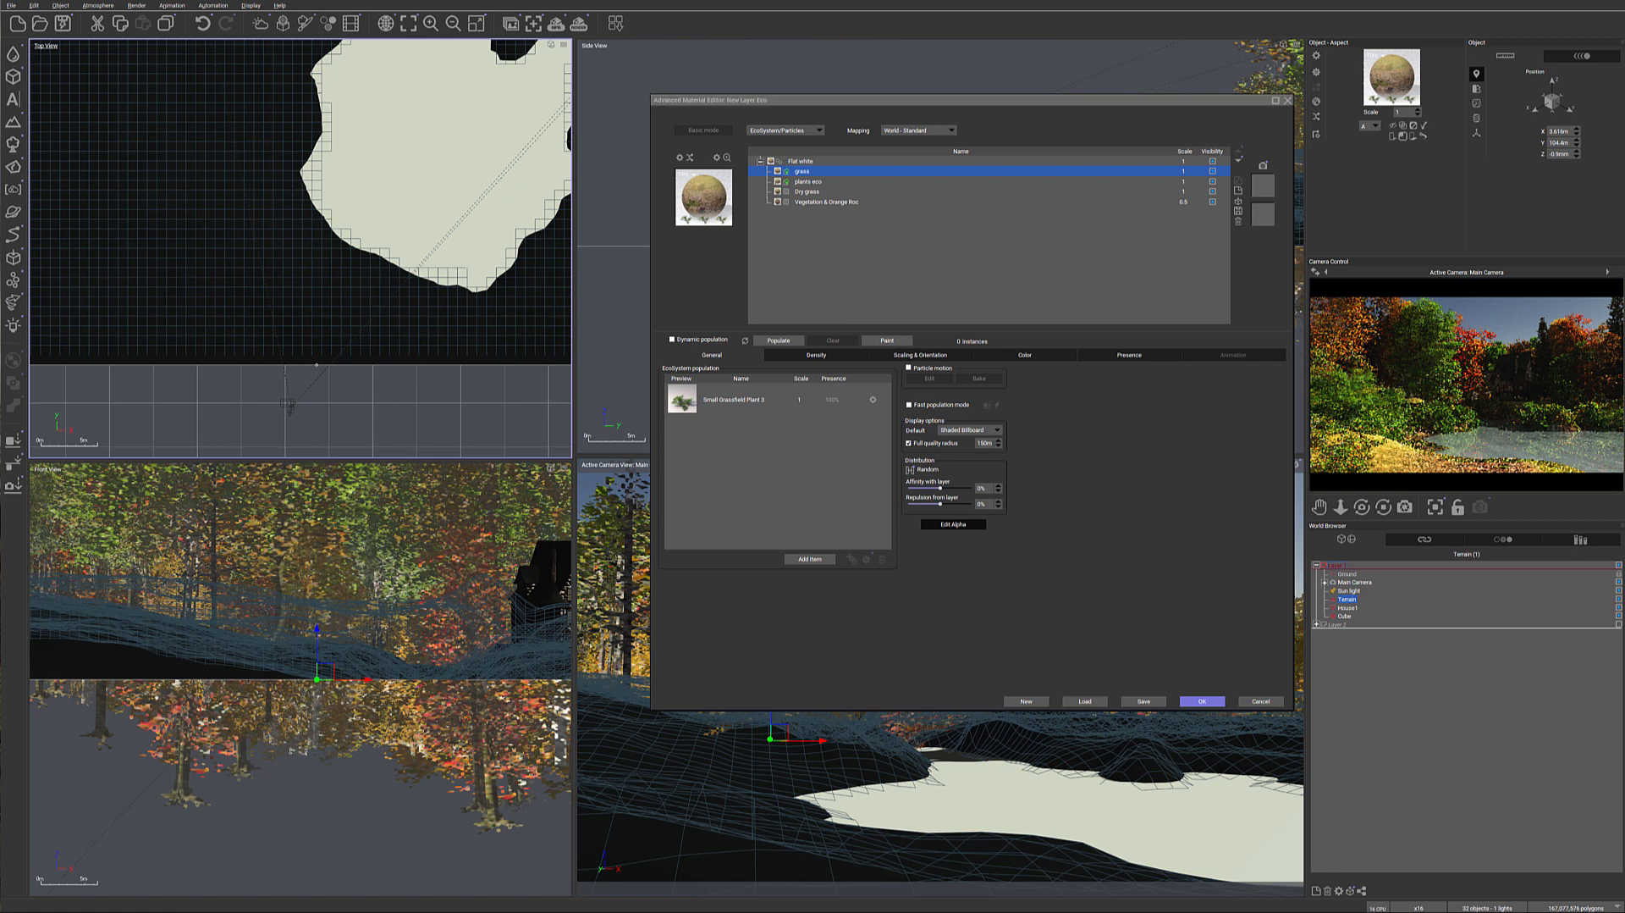
Step: Add Bunch of Grass to the grass layer's population, using the Adult, relatively healthy grass preset
{"action": "left_click", "coordinate": [808, 558]}
{"action": "left_click", "coordinate": [871, 575]}
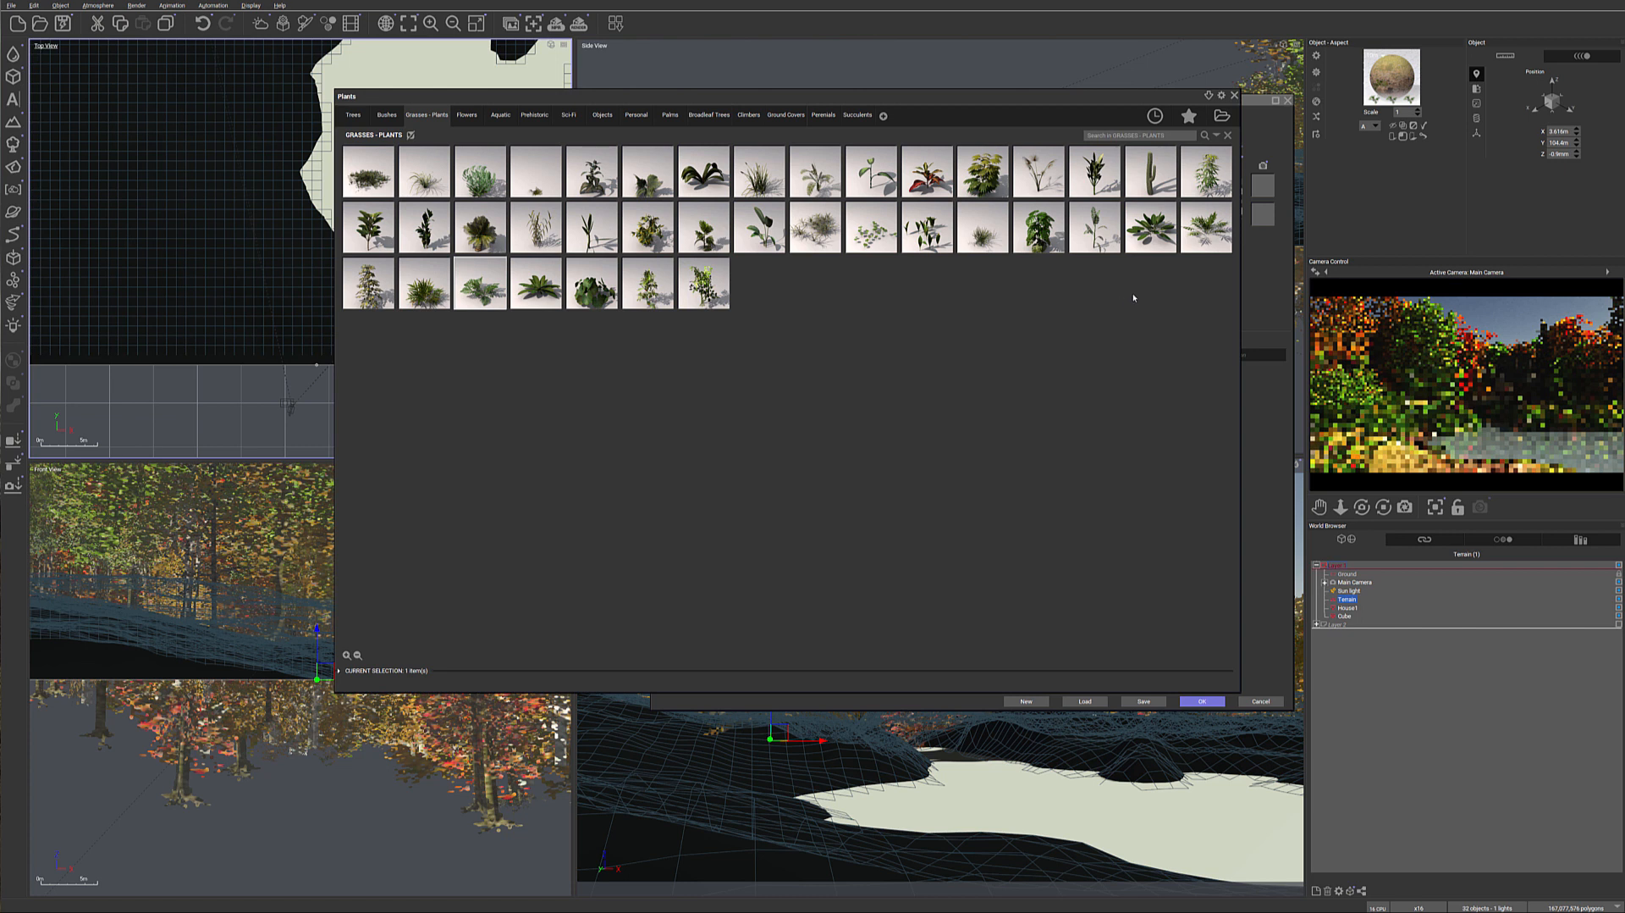
{"action": "double_click", "coordinate": [833, 226]}
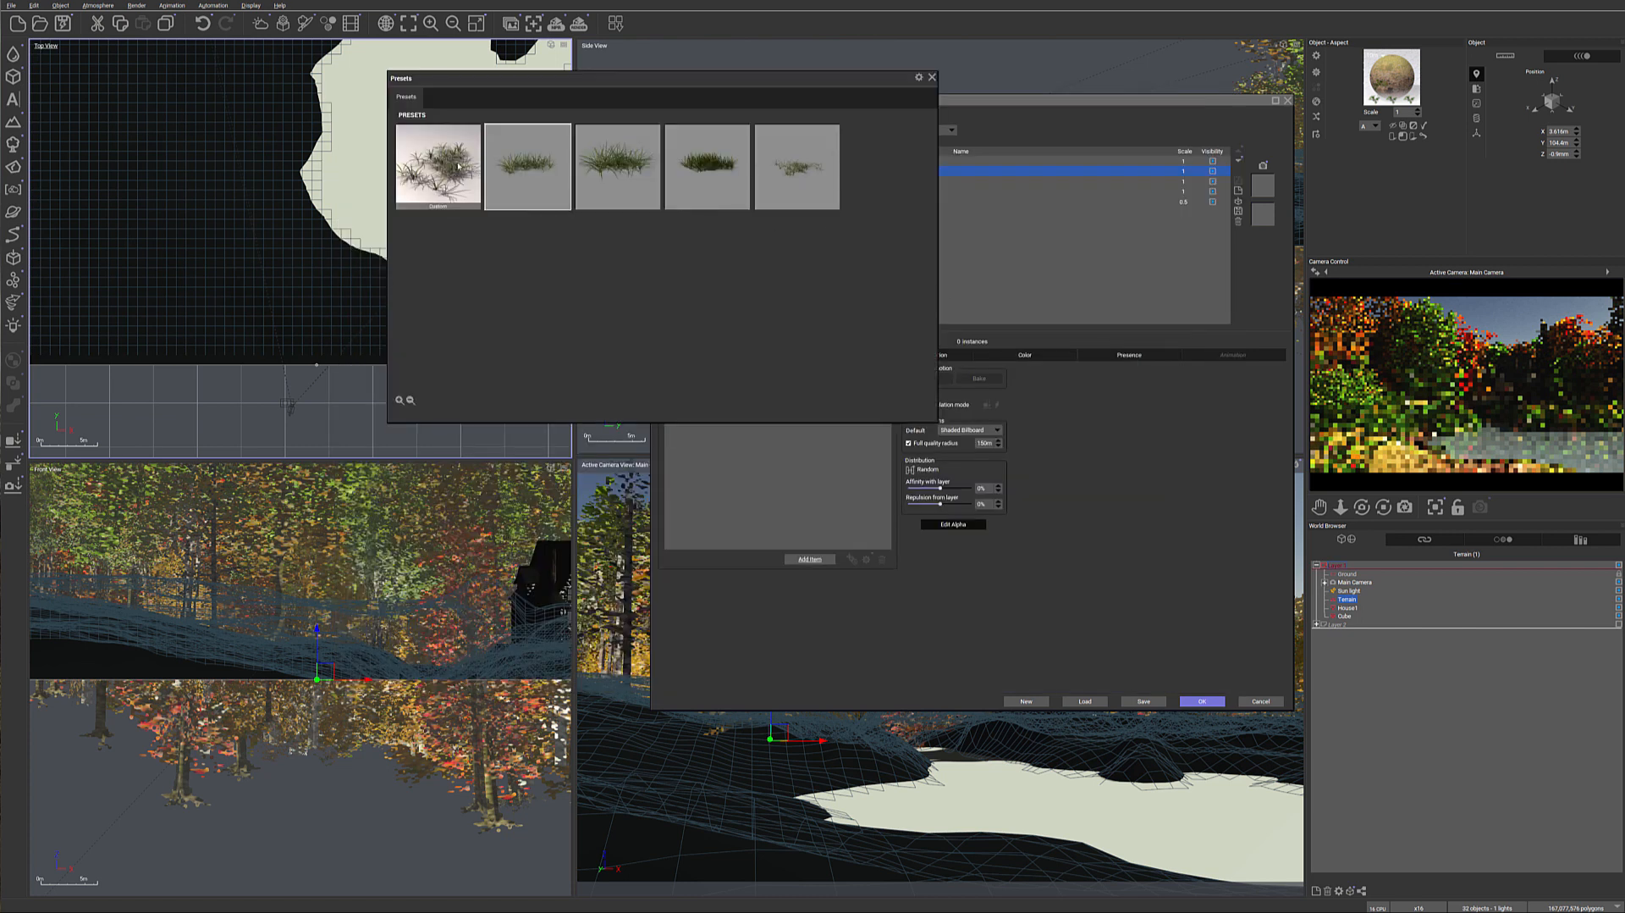
{"action": "mouse_move", "coordinate": [520, 162]}
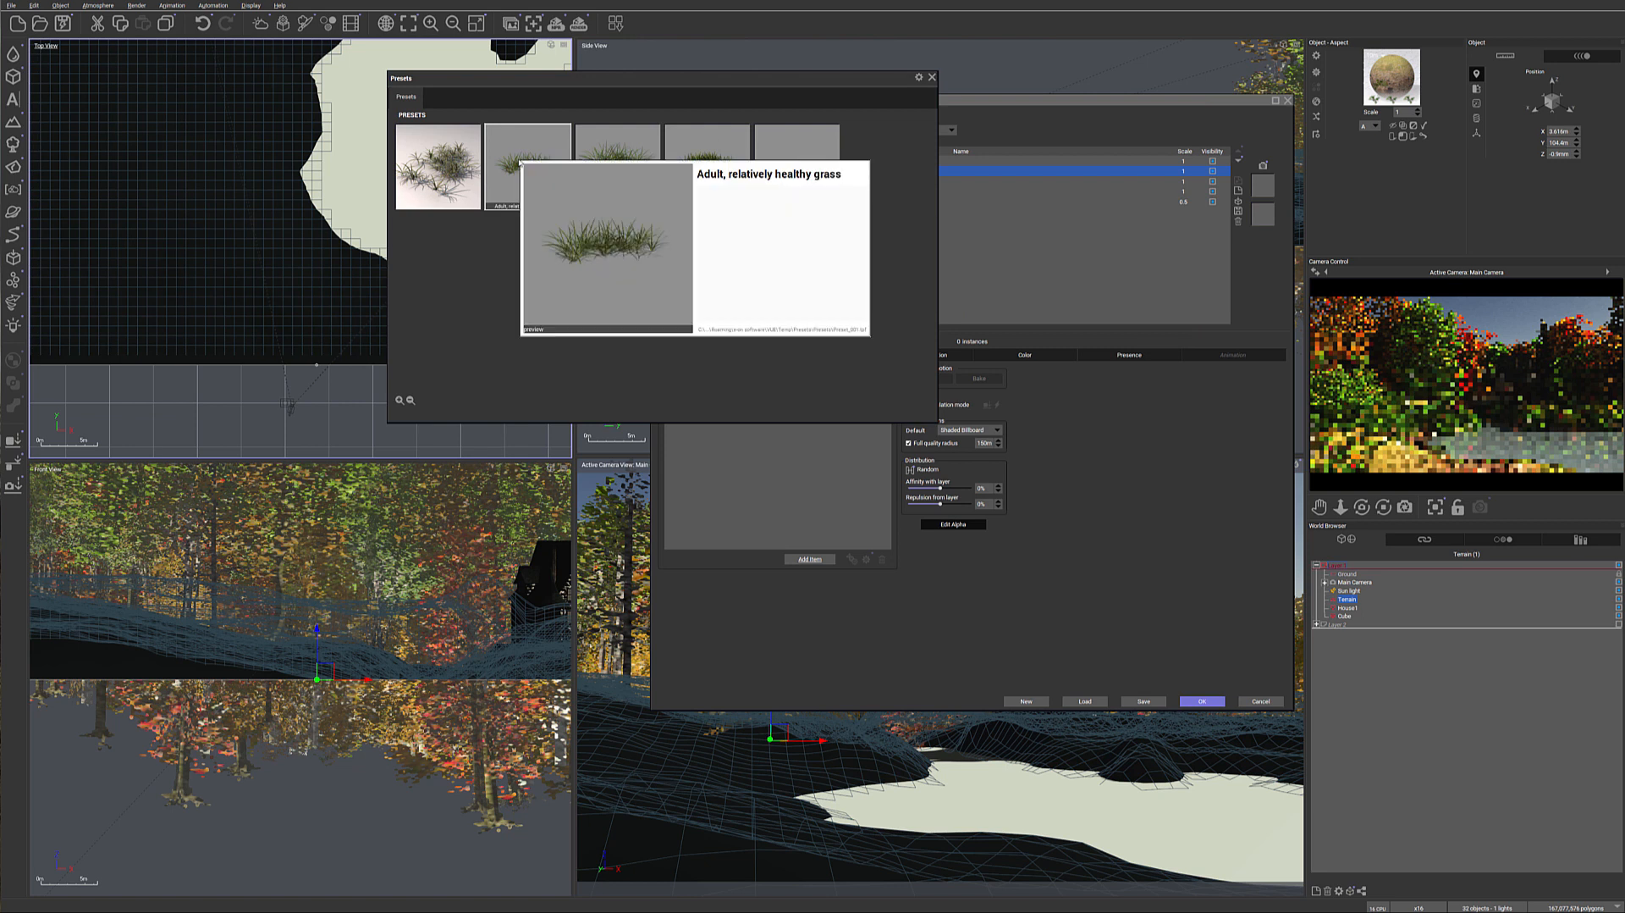
{"action": "double_click", "coordinate": [762, 160]}
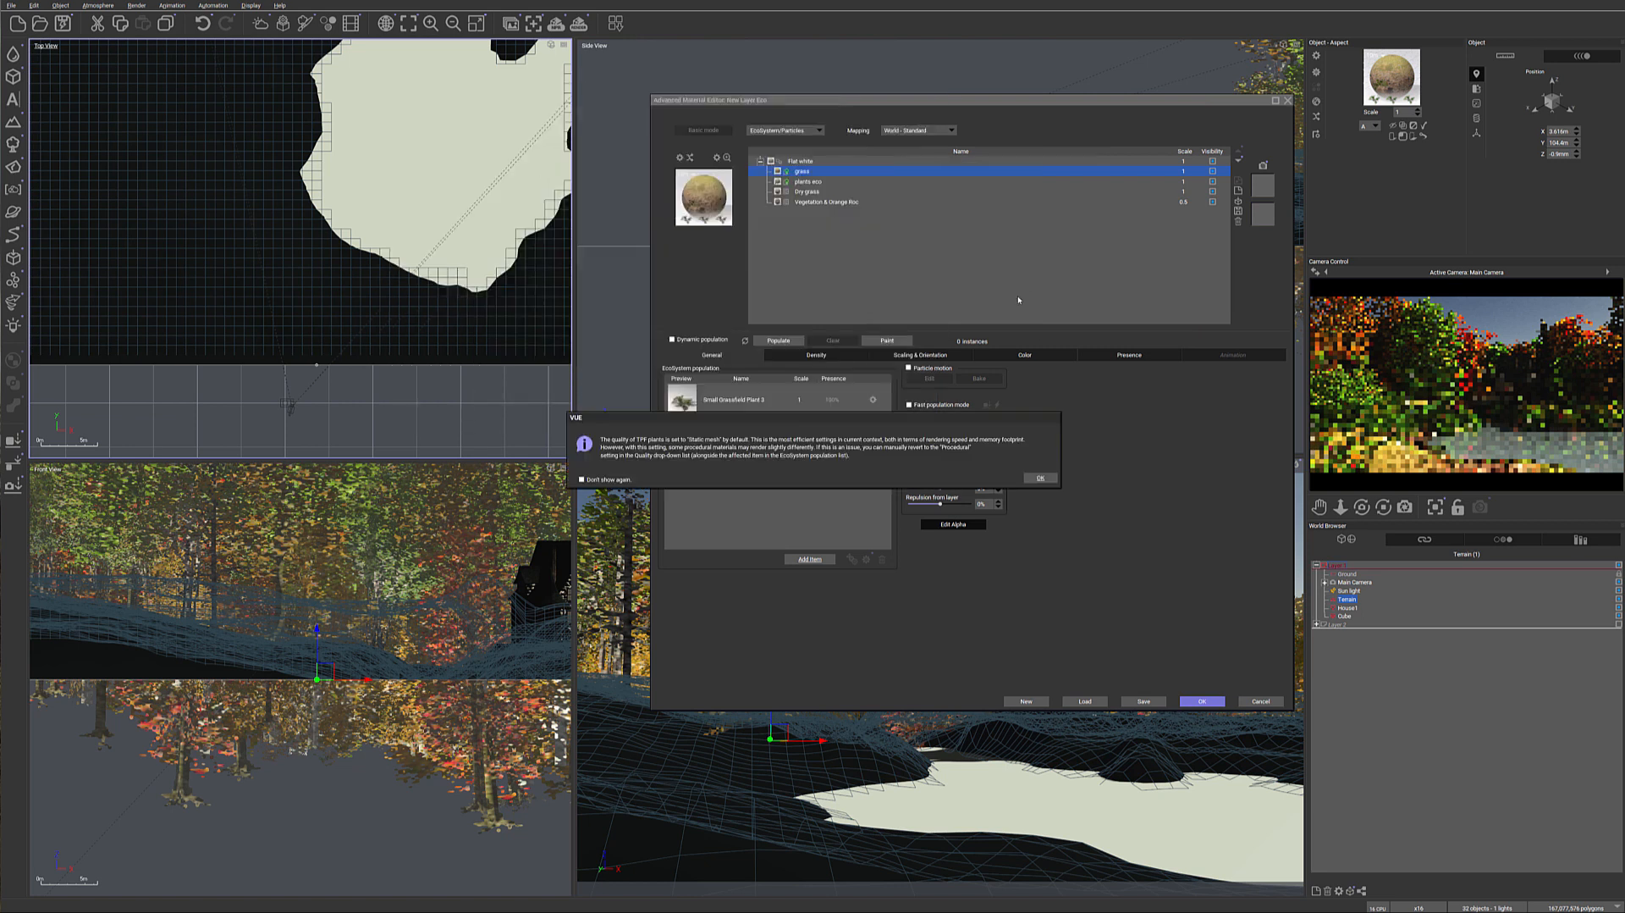
{"action": "left_click", "coordinate": [1040, 478]}
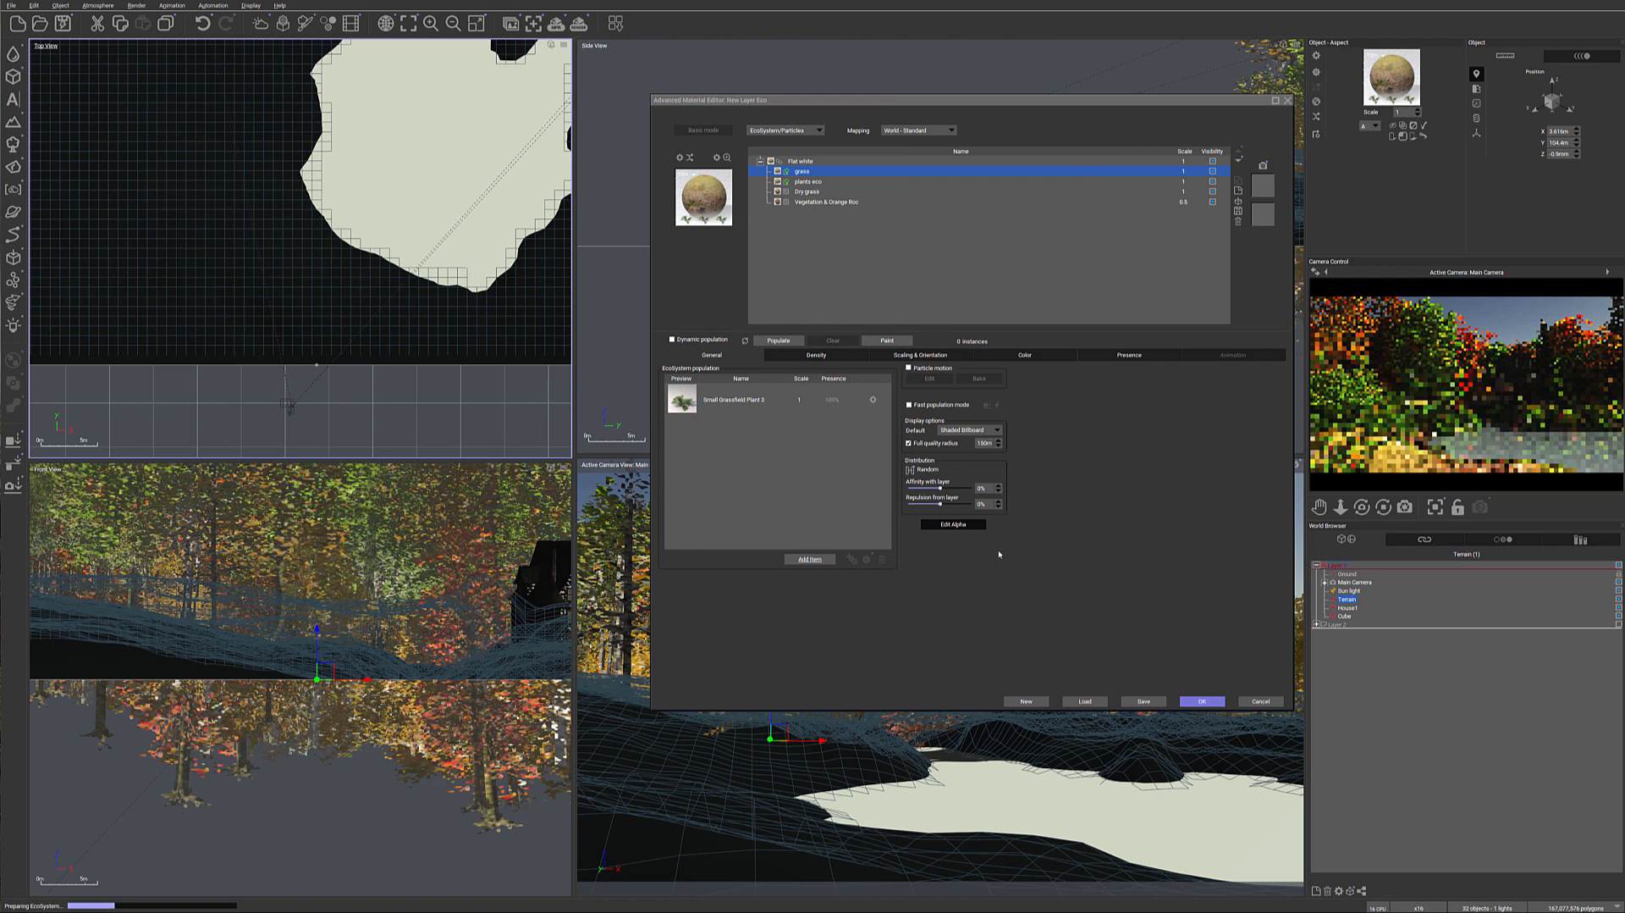
Step: Add the Carex plant to the grass layer's EcoSystem population
{"action": "left_click", "coordinate": [810, 558]}
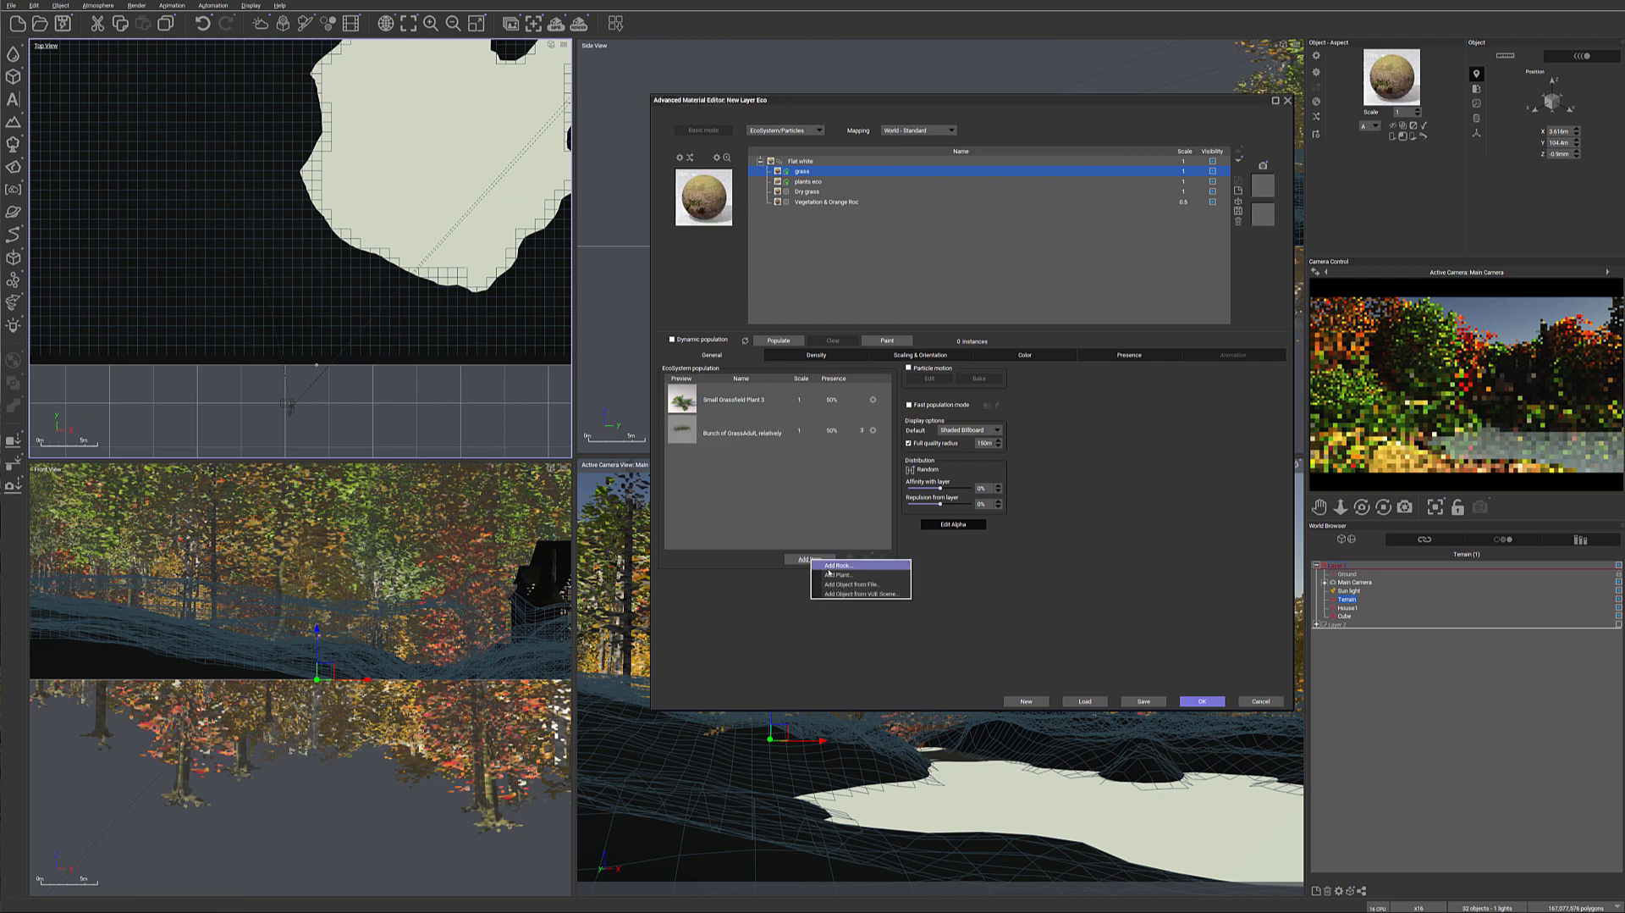
{"action": "left_click", "coordinate": [861, 575]}
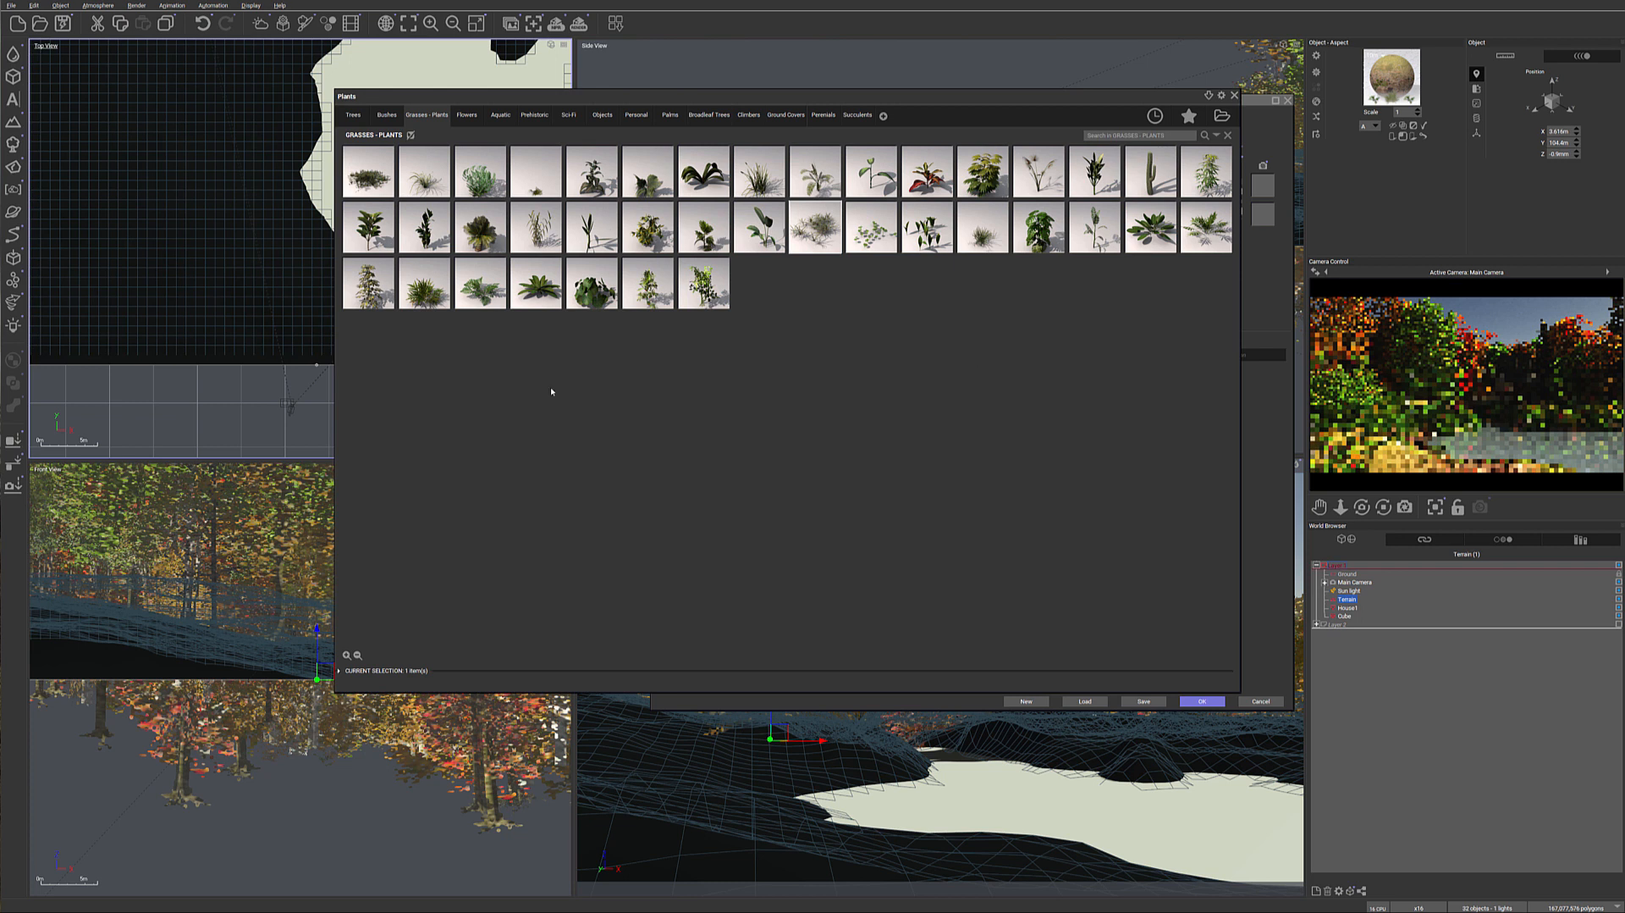
{"action": "double_click", "coordinate": [815, 227]}
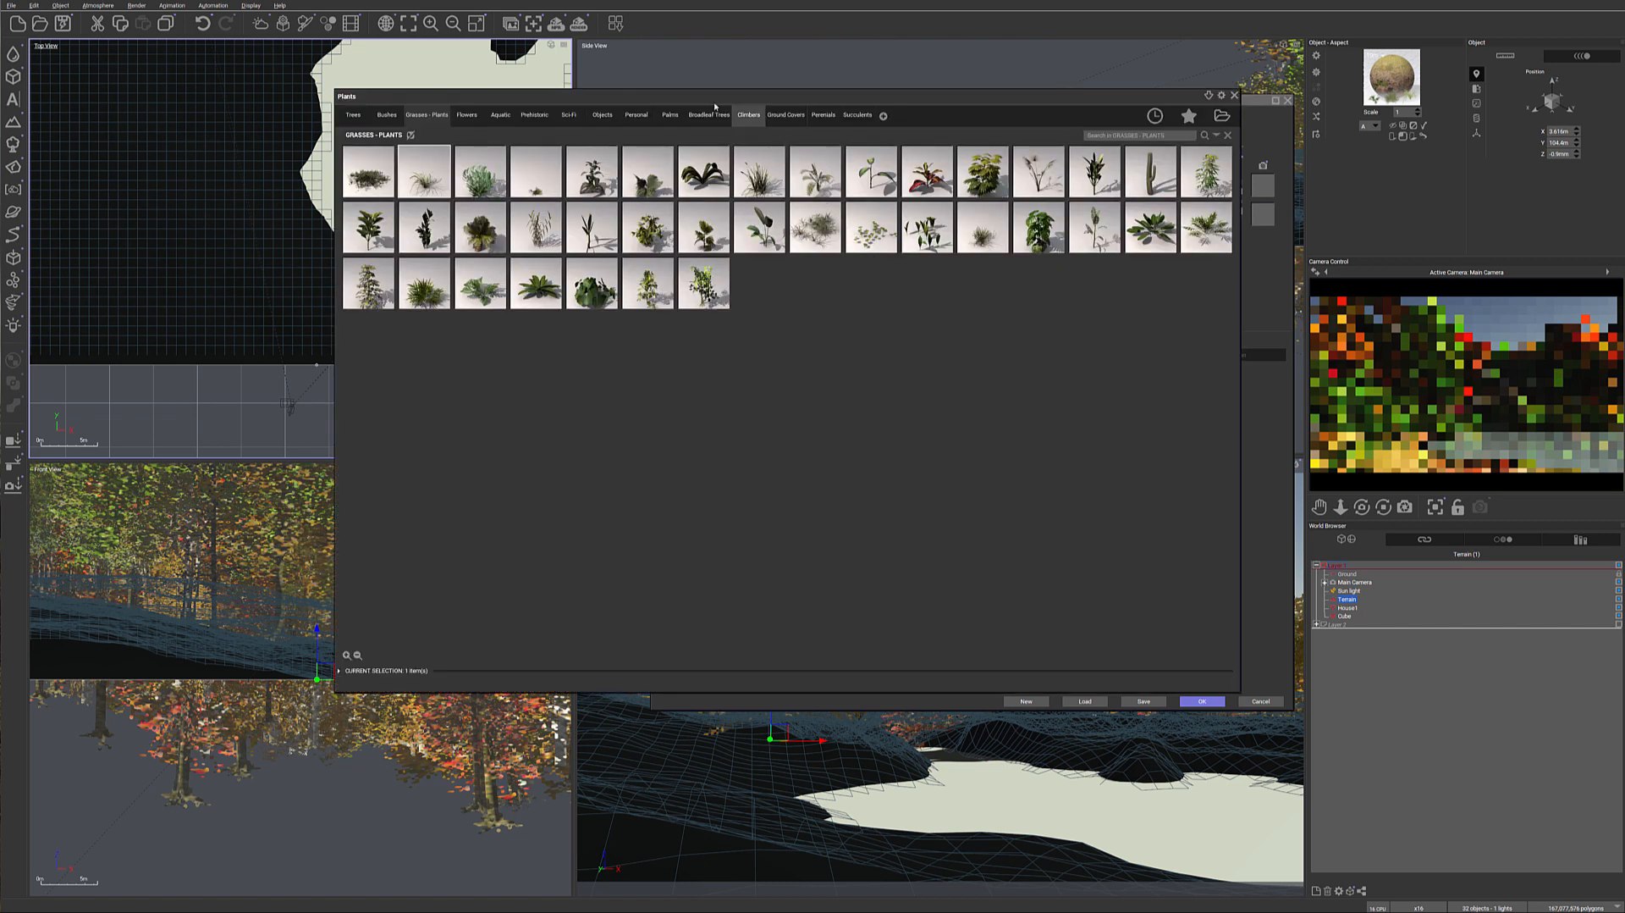
Step: Add Small Blue Flower to the grass layer's population and reduce its presence
{"action": "left_click", "coordinate": [472, 116]}
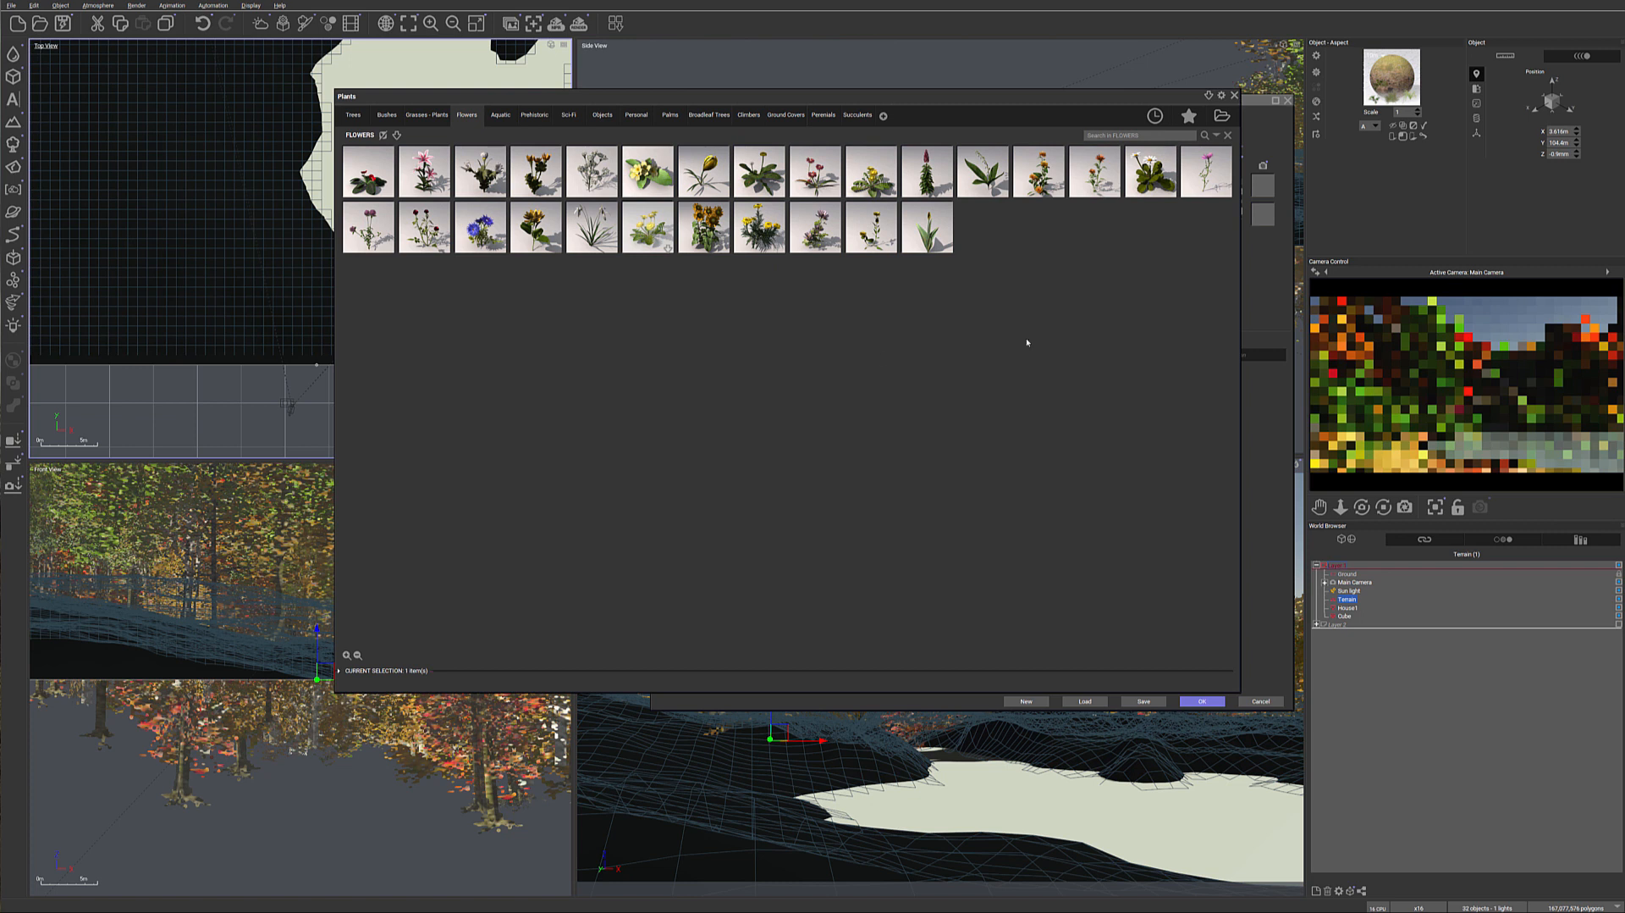
{"action": "double_click", "coordinate": [480, 229]}
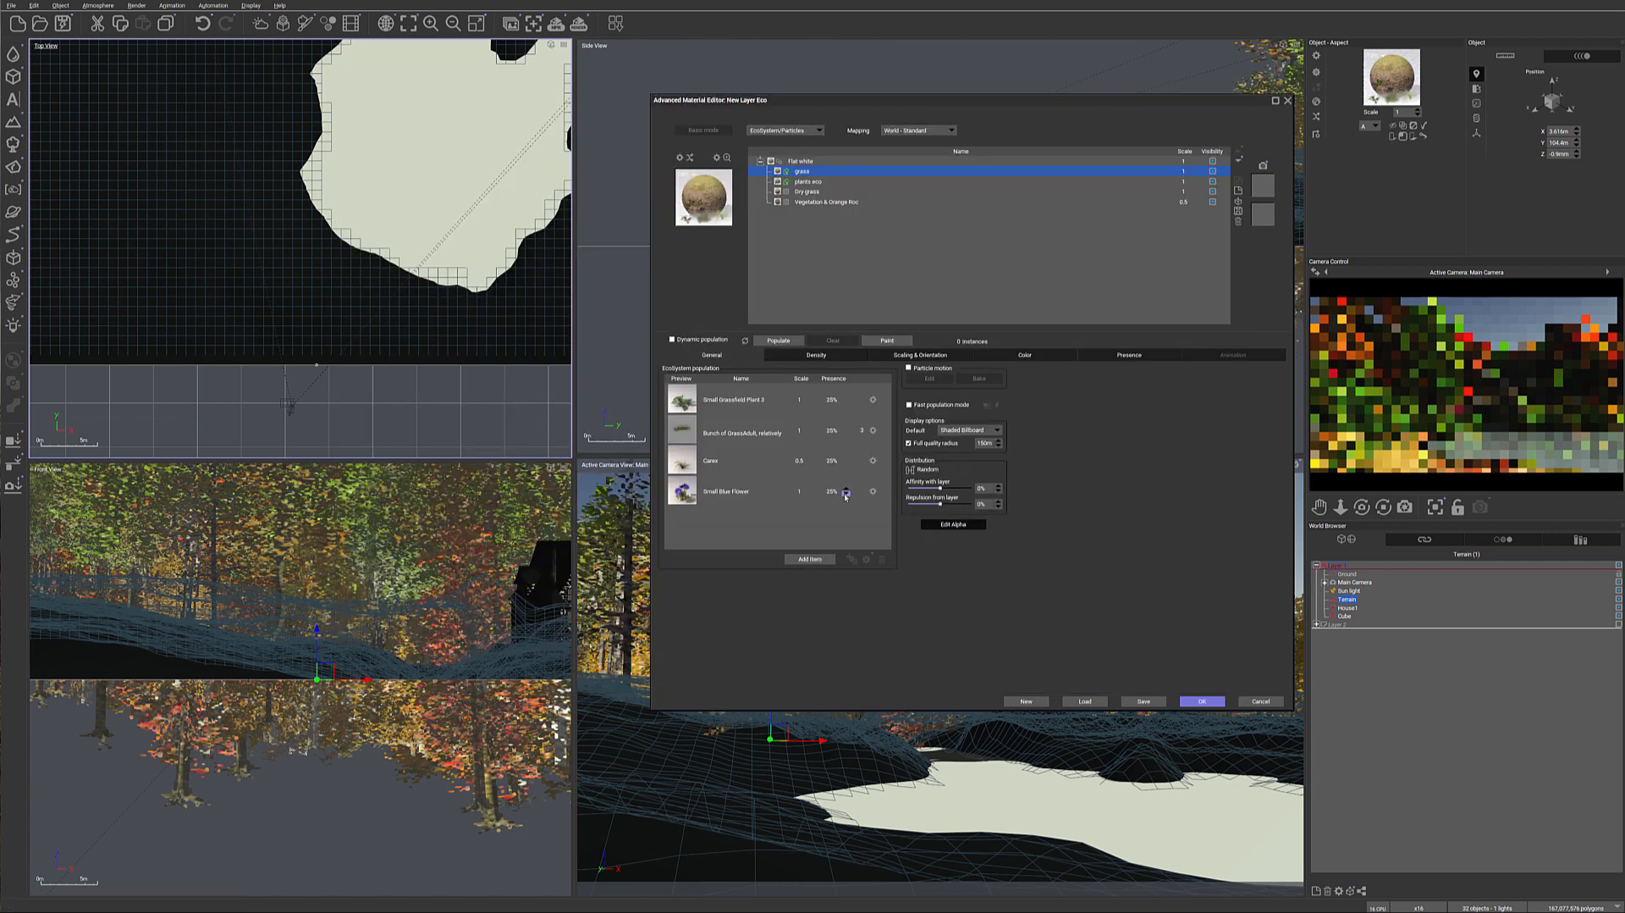
{"action": "left_click_drag", "start_coordinate": [846, 492], "coordinate": [846, 486]}
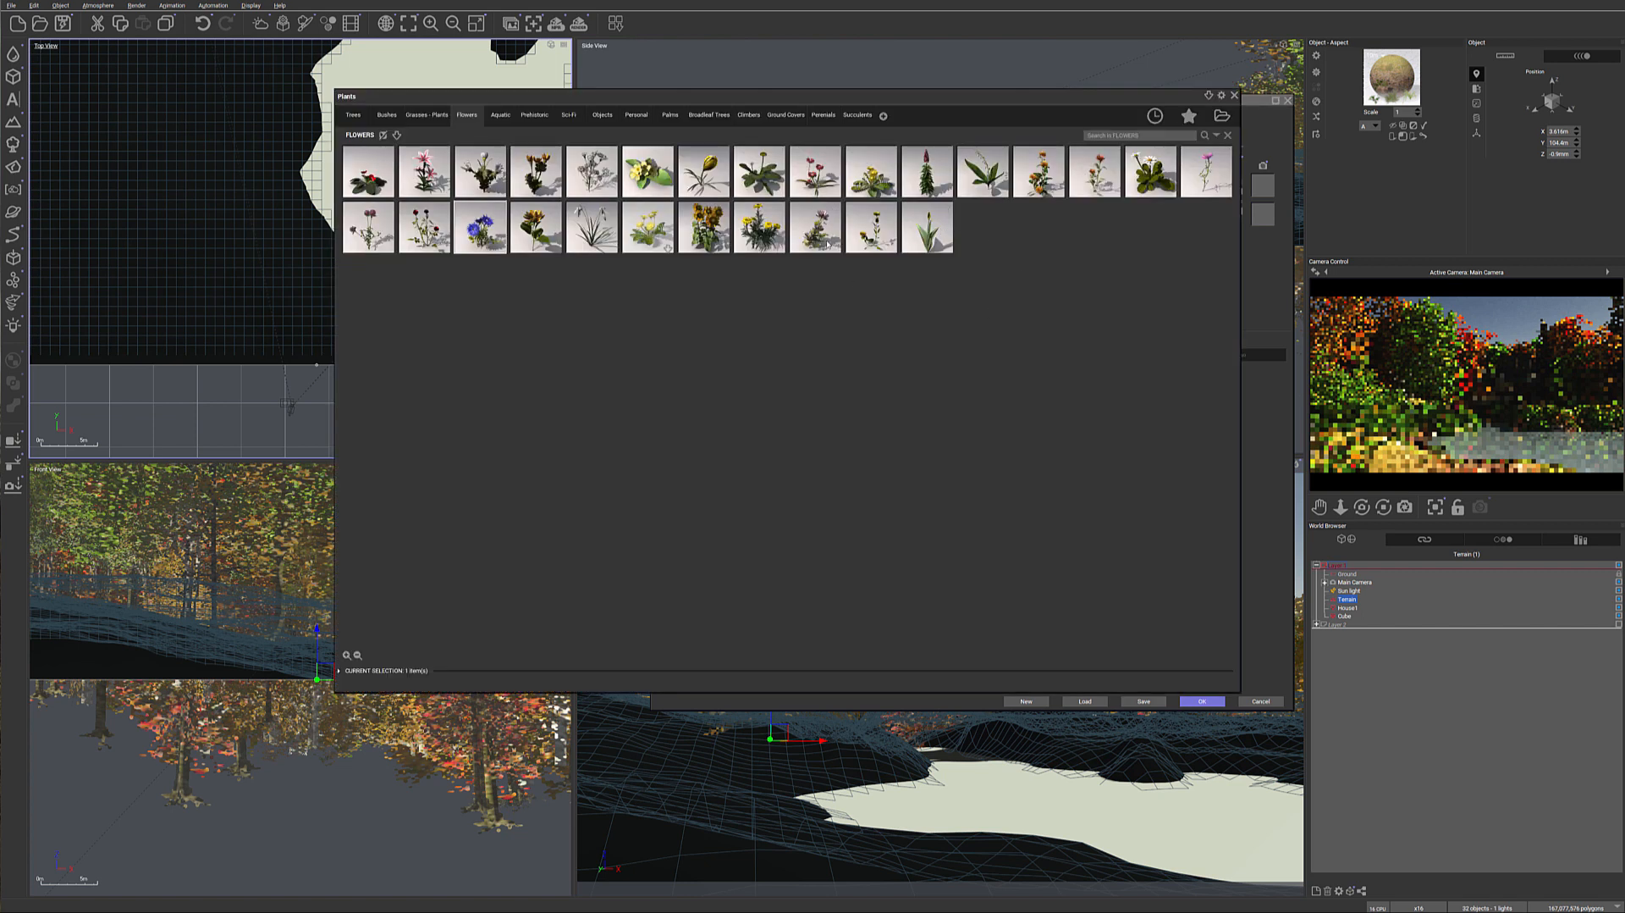
Step: Add Multicolored Orange and Yellow Flower to the grass layer's population and lower its presence
{"action": "mouse_move", "coordinate": [815, 229]}
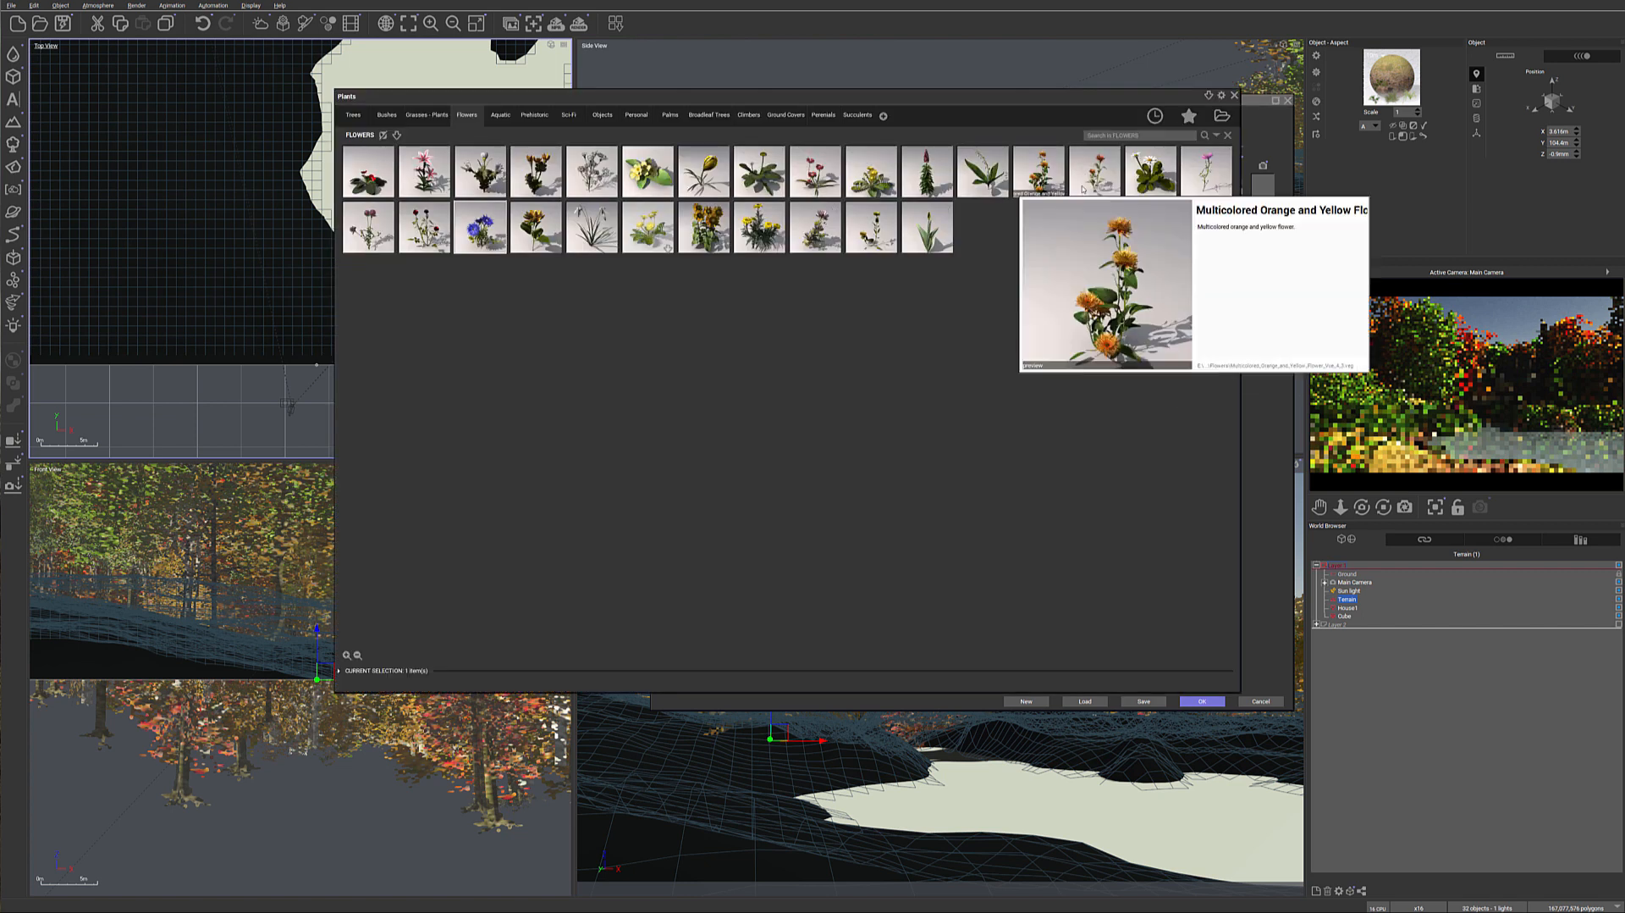
{"action": "double_click", "coordinate": [1058, 163]}
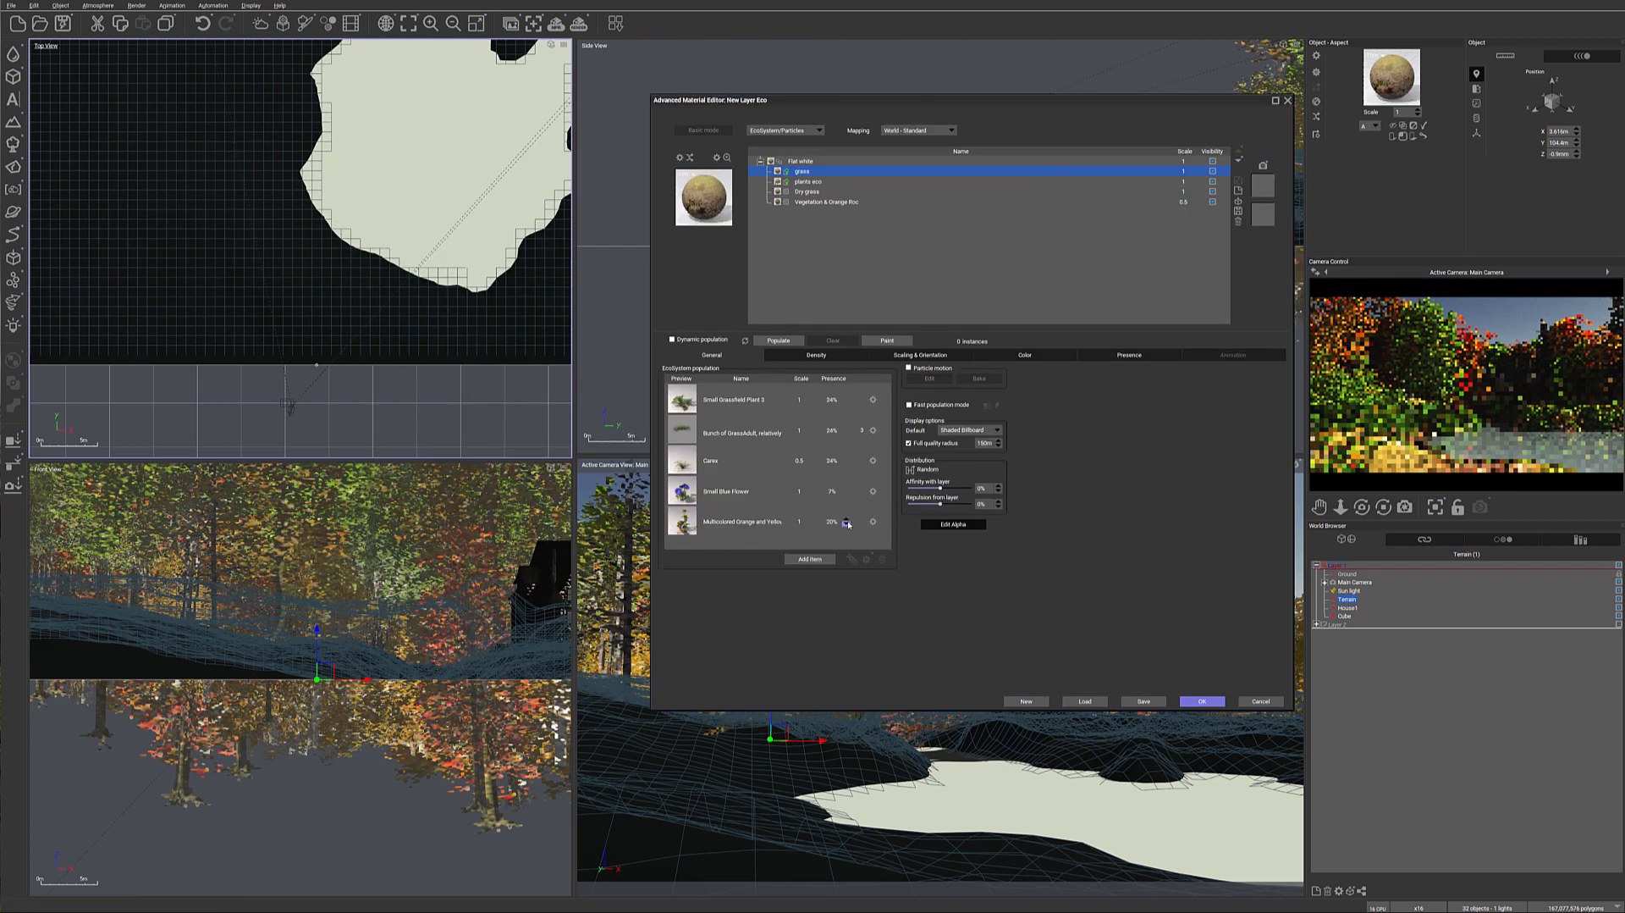
{"action": "left_click", "coordinate": [844, 522]}
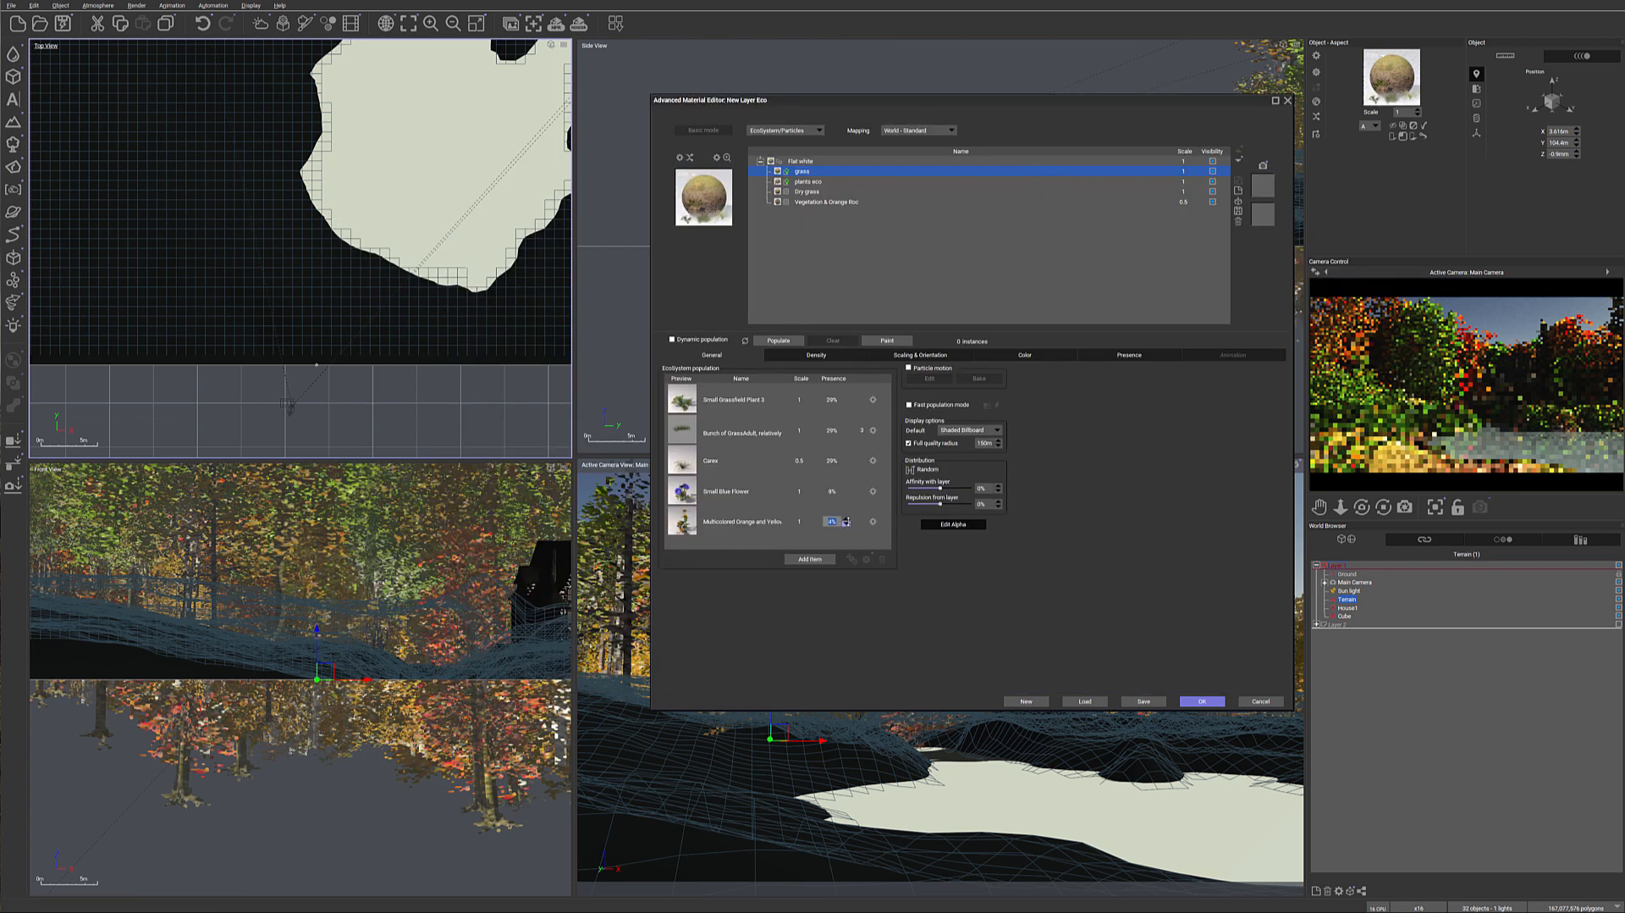
Step: Balance the presence of Small Blue Flower and the orange and yellow flower at about 6% each
{"action": "left_click", "coordinate": [845, 493]}
{"action": "left_click", "coordinate": [847, 494]}
{"action": "left_click", "coordinate": [847, 494]}
{"action": "left_click", "coordinate": [846, 494]}
{"action": "left_click", "coordinate": [846, 494]}
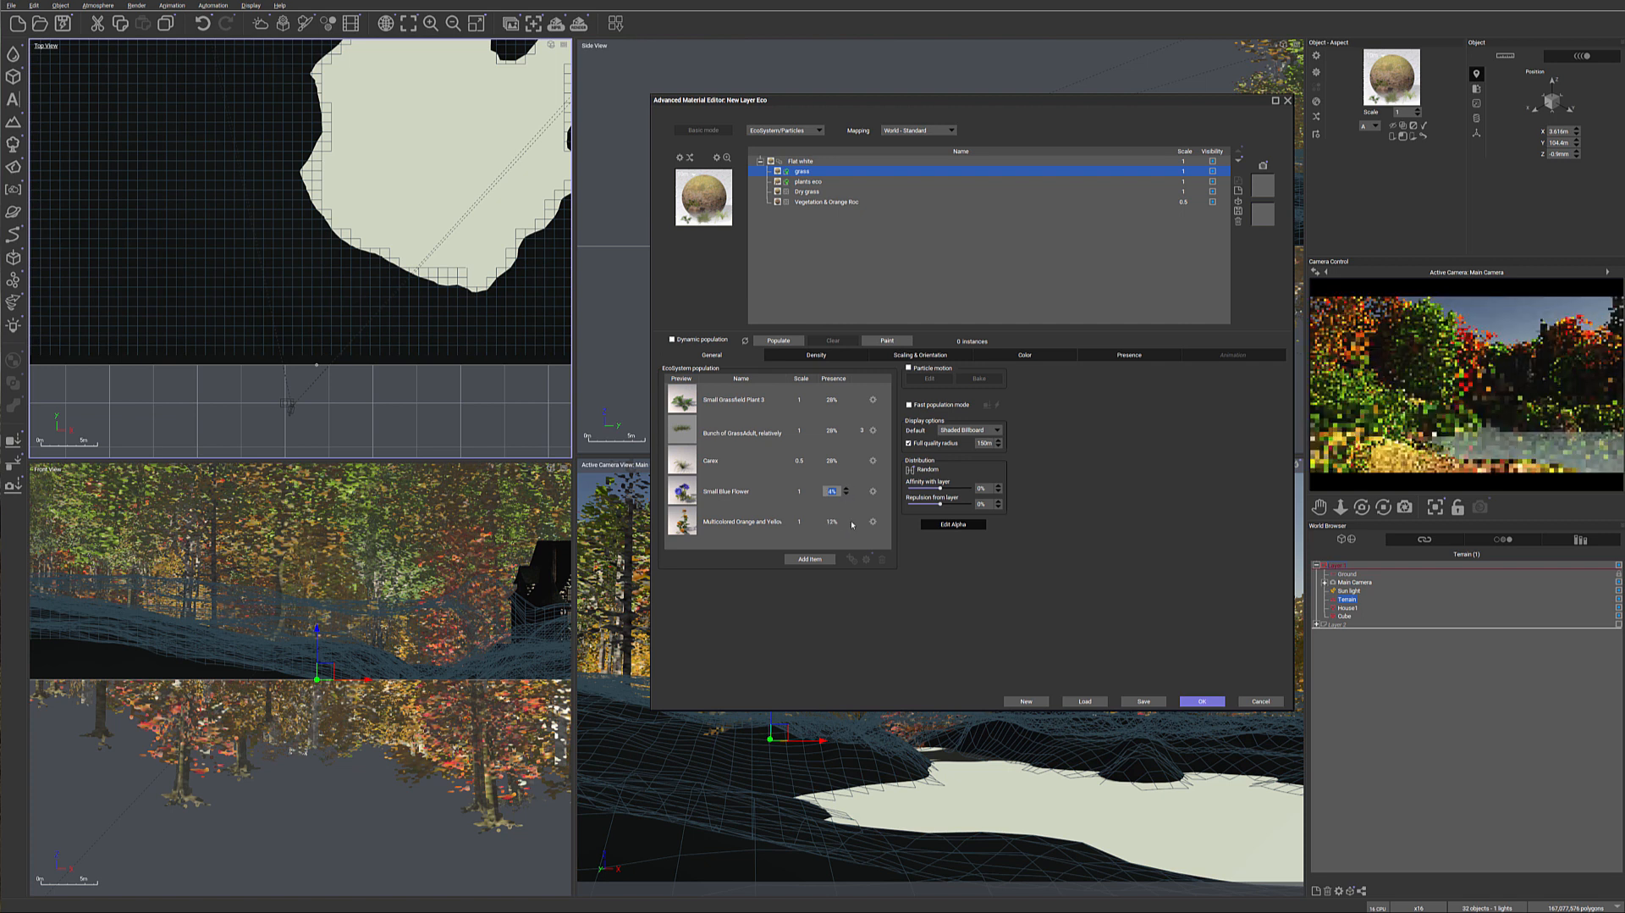
{"action": "left_click", "coordinate": [845, 521]}
{"action": "left_click_drag", "start_coordinate": [846, 522], "coordinate": [845, 529]}
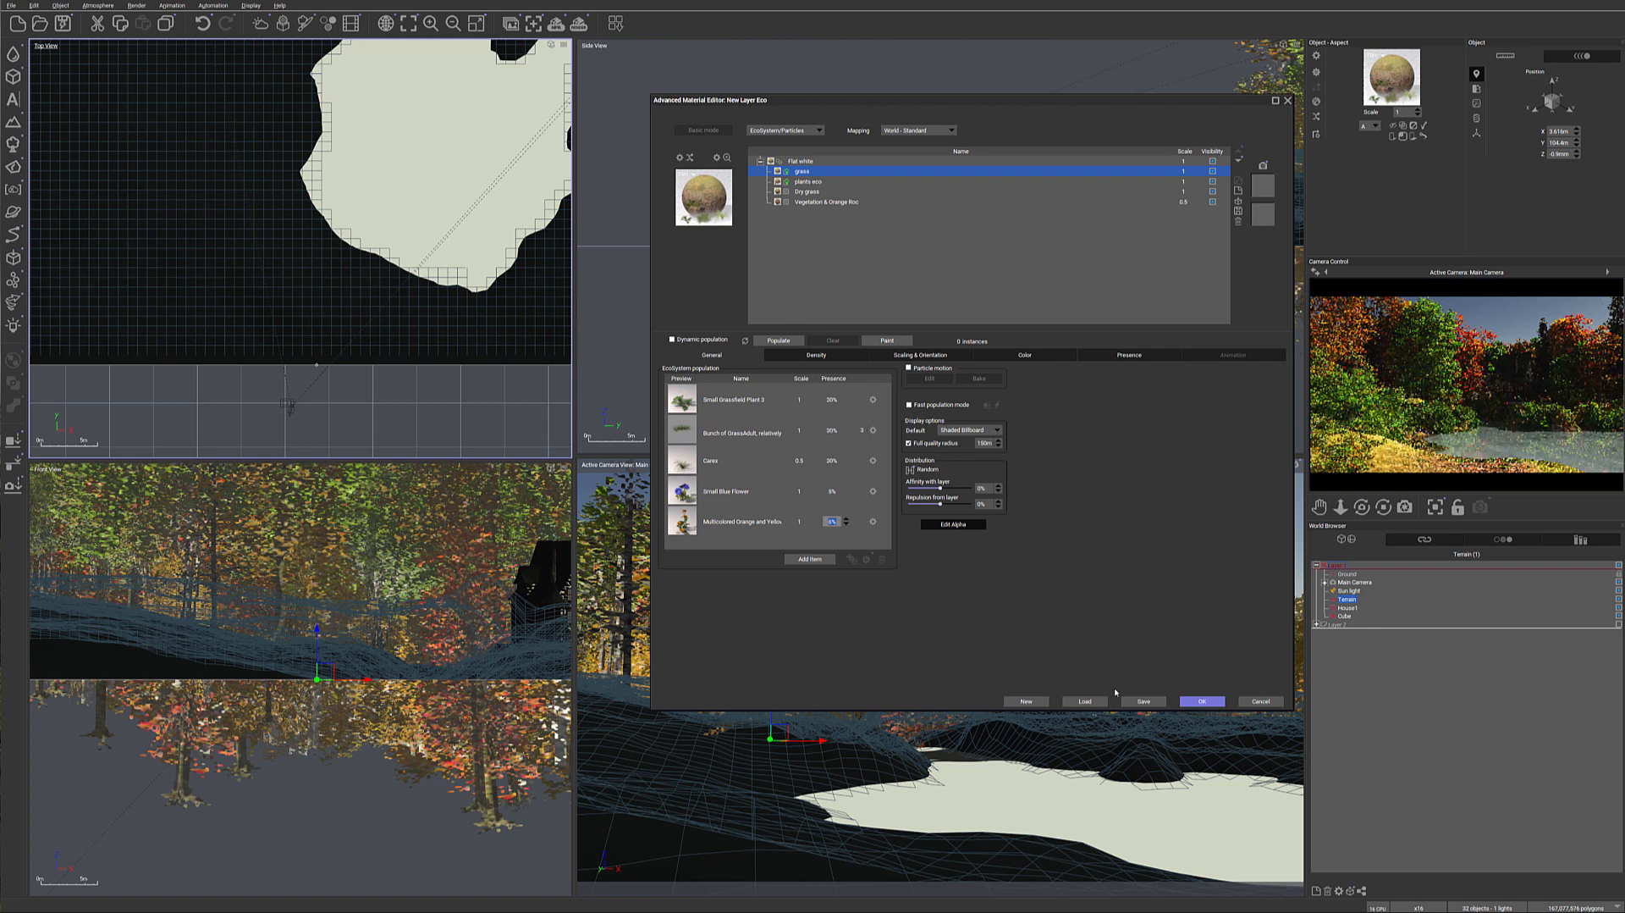
Step: Start the EcoPainter for the grass layer, enlarge the brush radius, and paint a first patch of plants on the bank below the lake
{"action": "middle_click_drag", "start_coordinate": [460, 326], "coordinate": [504, 296]}
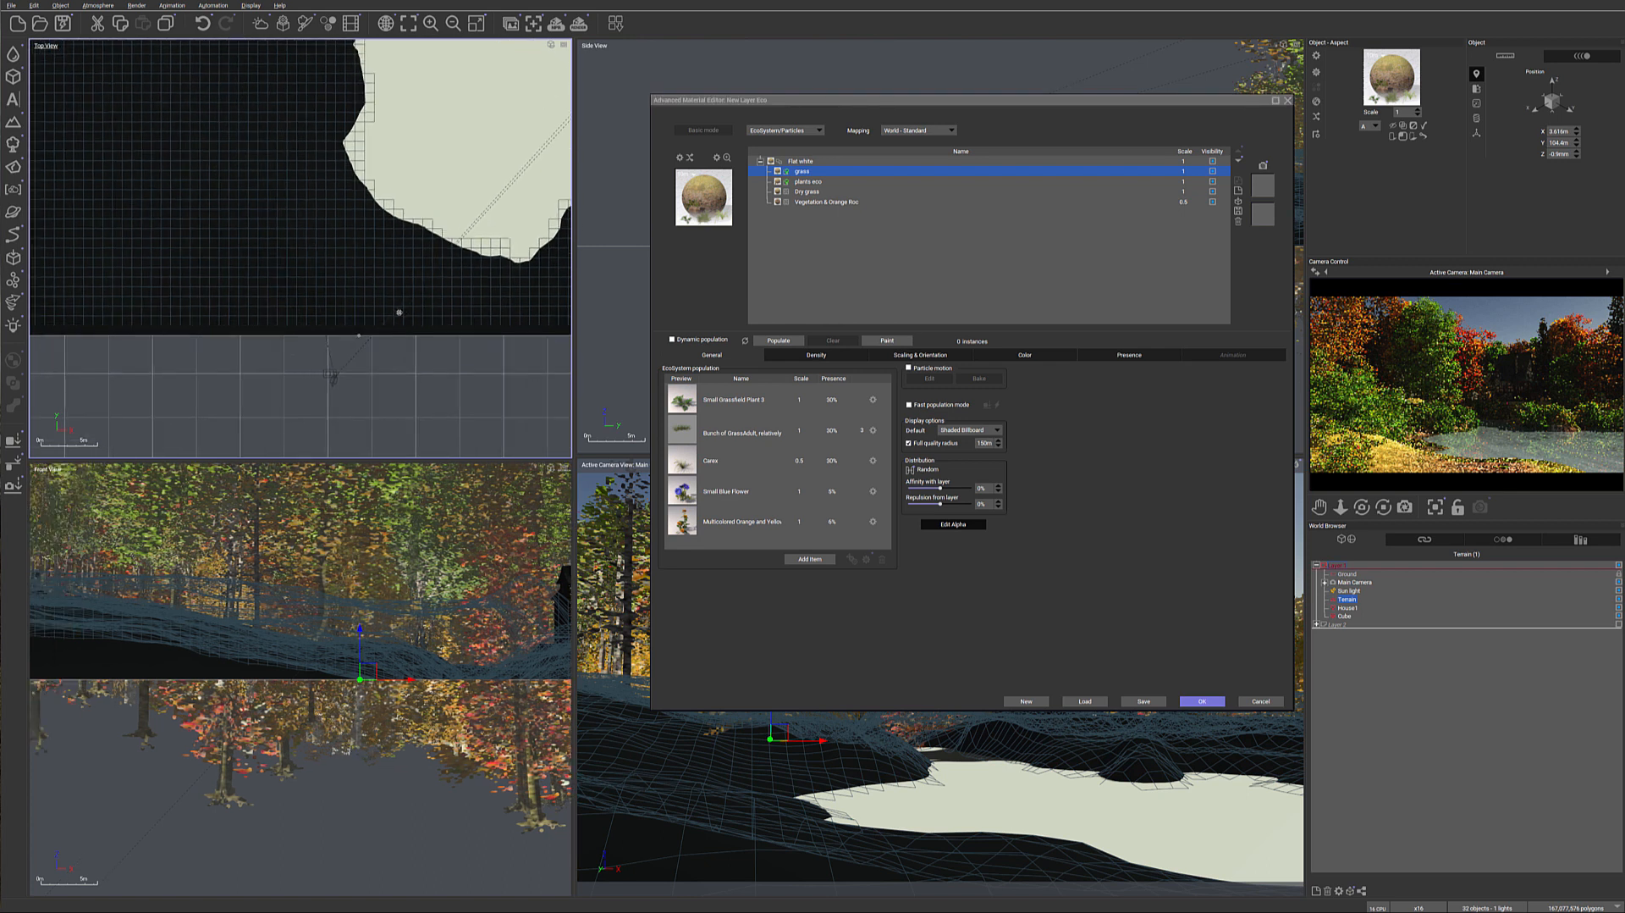
{"action": "scroll", "coordinate": [389, 288], "scroll_direction": "up", "scroll_amount": 3}
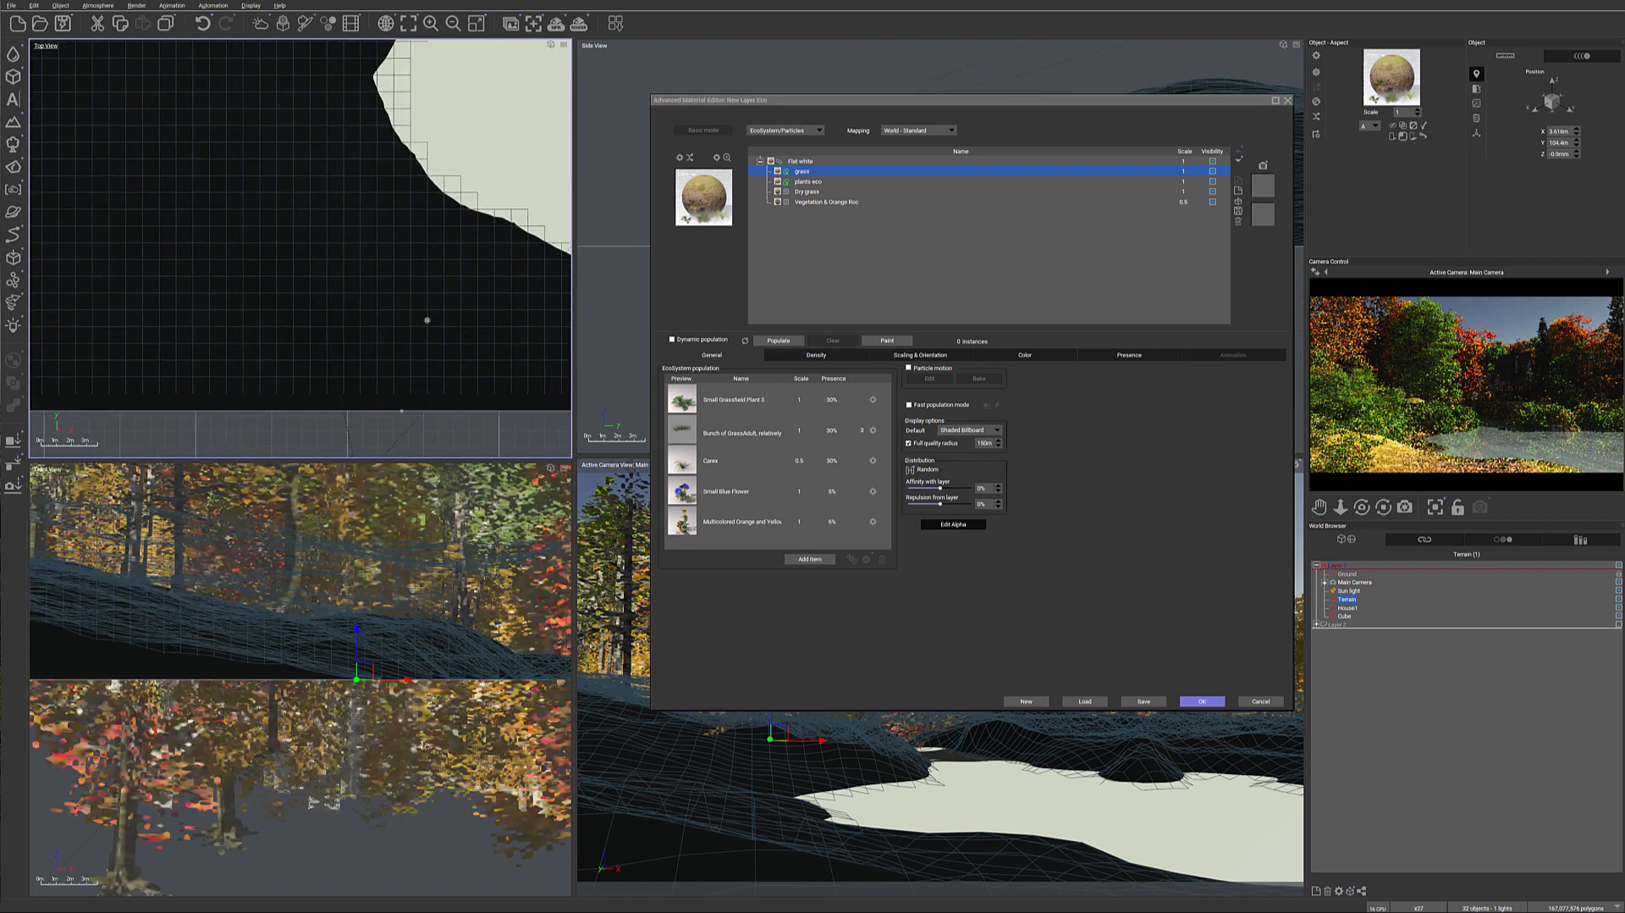
{"action": "left_click", "coordinate": [887, 340]}
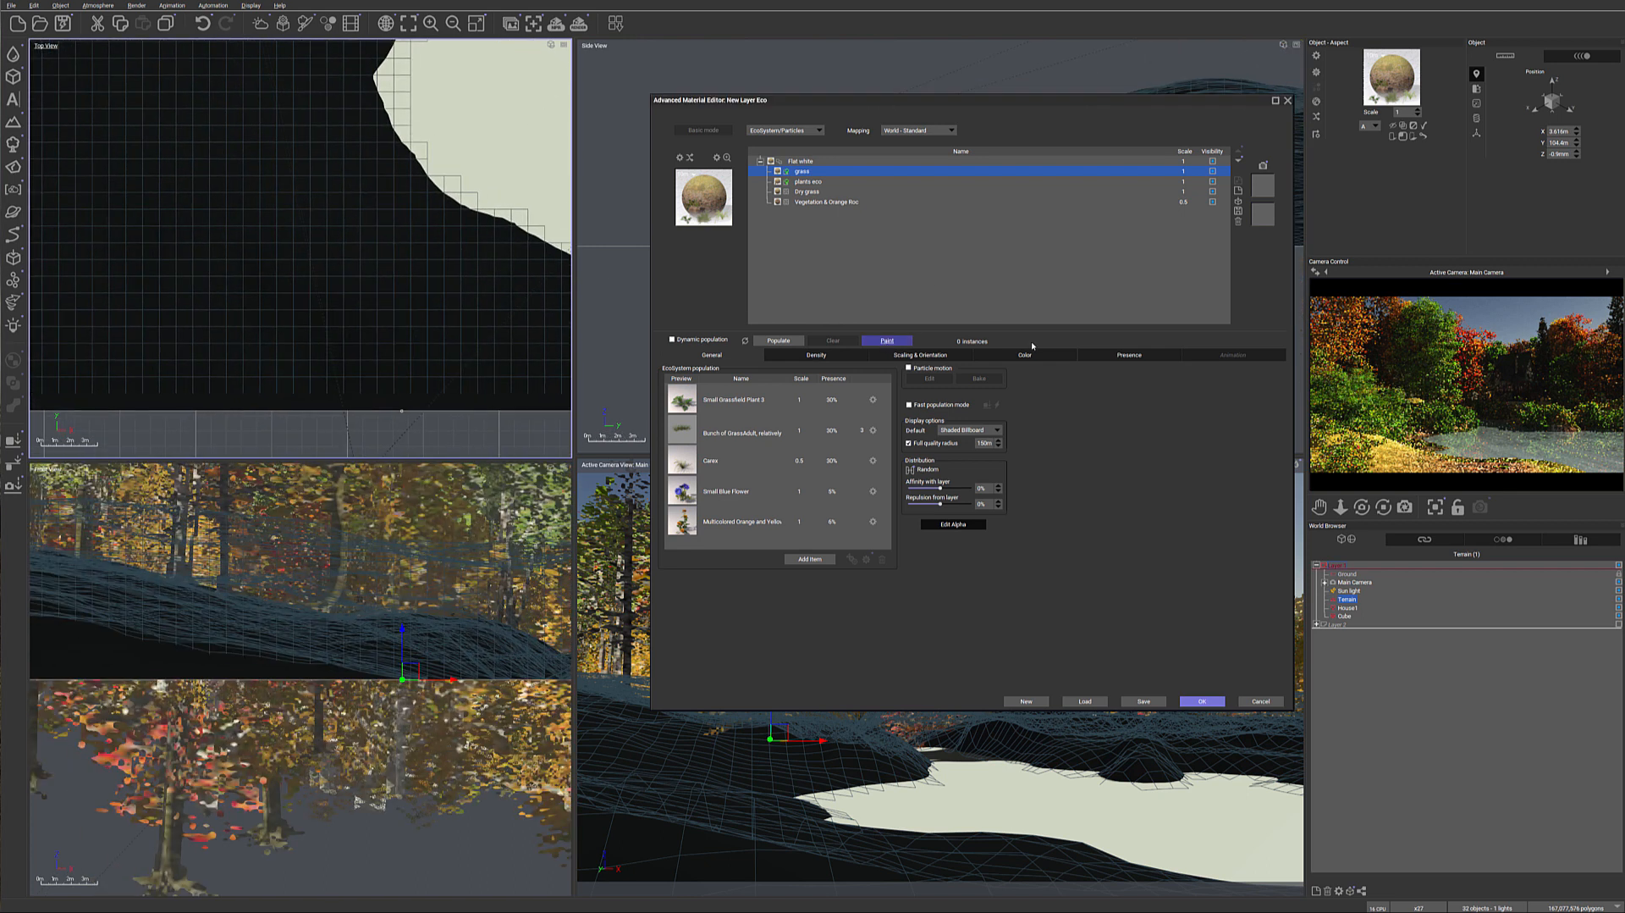
{"action": "left_click", "coordinate": [1219, 99]}
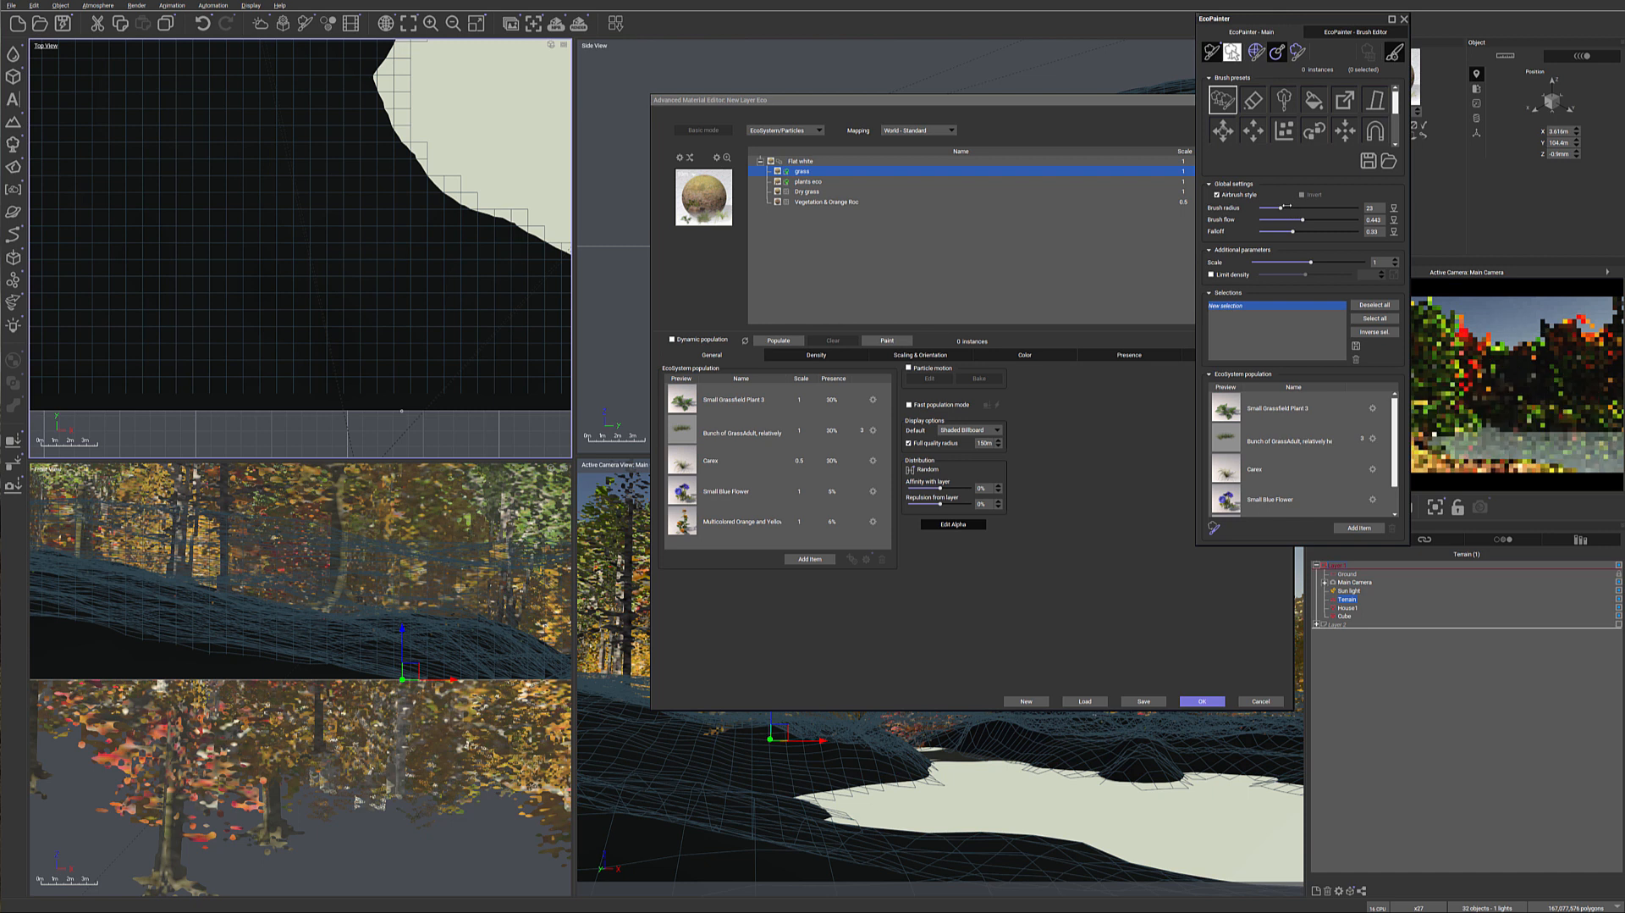
{"action": "left_click_drag", "start_coordinate": [1289, 207], "coordinate": [1294, 208]}
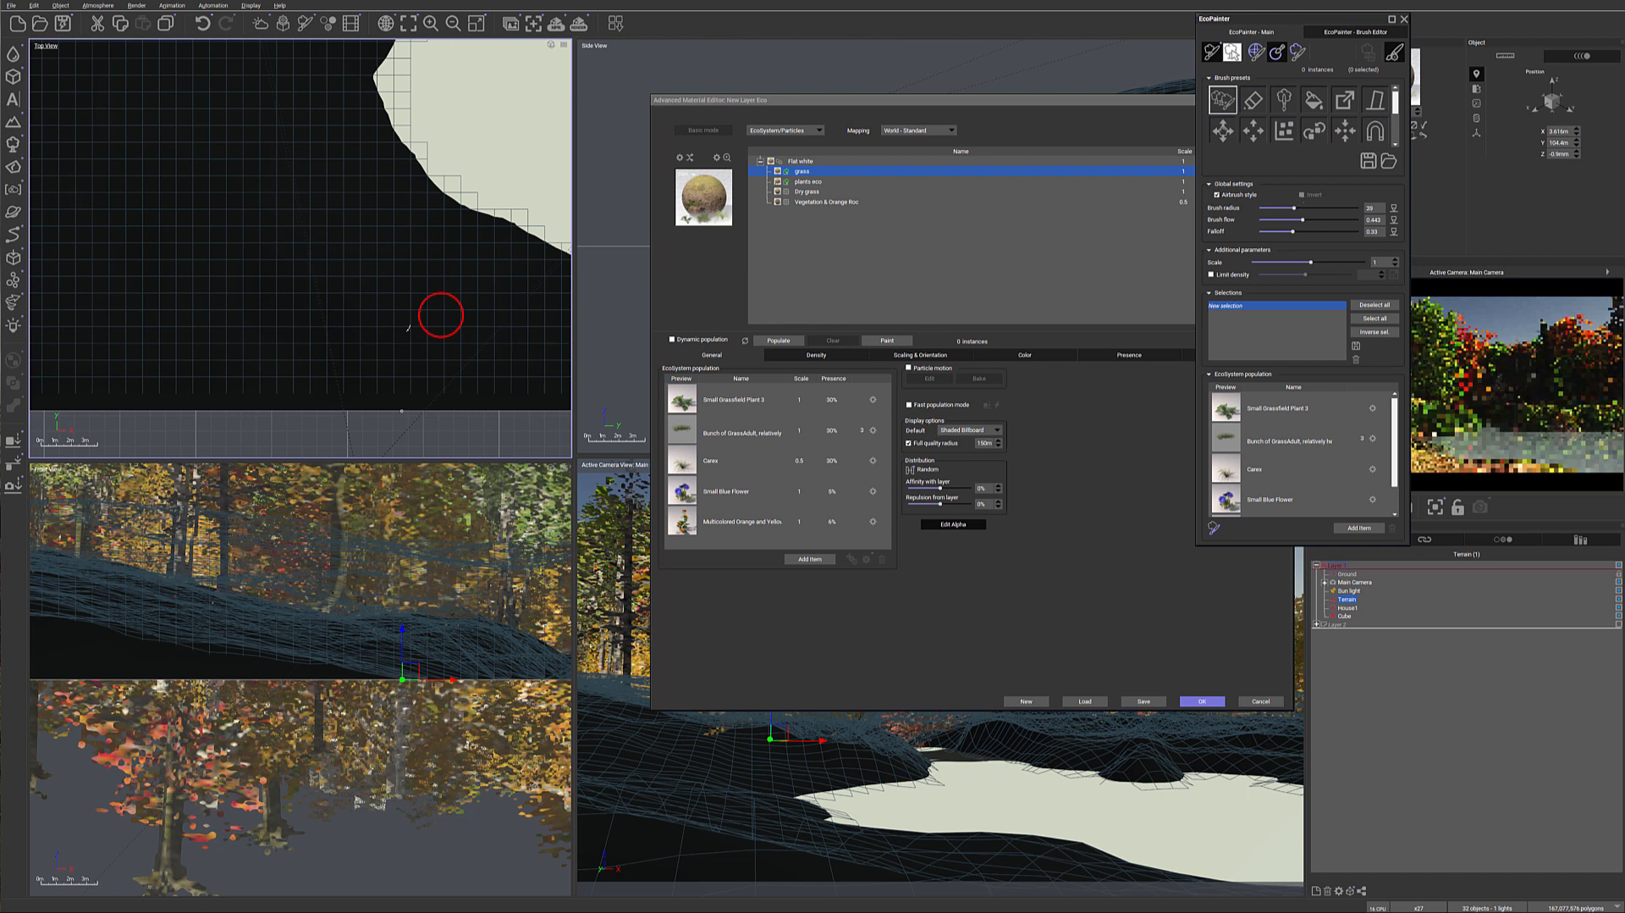
{"action": "mouse_move", "coordinate": [433, 317]}
{"action": "left_mouse_down"}
{"action": "mouse_move", "coordinate": [447, 345]}
{"action": "mouse_move", "coordinate": [468, 319]}
{"action": "mouse_move", "coordinate": [455, 343]}
{"action": "mouse_move", "coordinate": [417, 344]}
{"action": "mouse_move", "coordinate": [398, 319]}
{"action": "mouse_move", "coordinate": [432, 336]}
{"action": "left_mouse_up"}
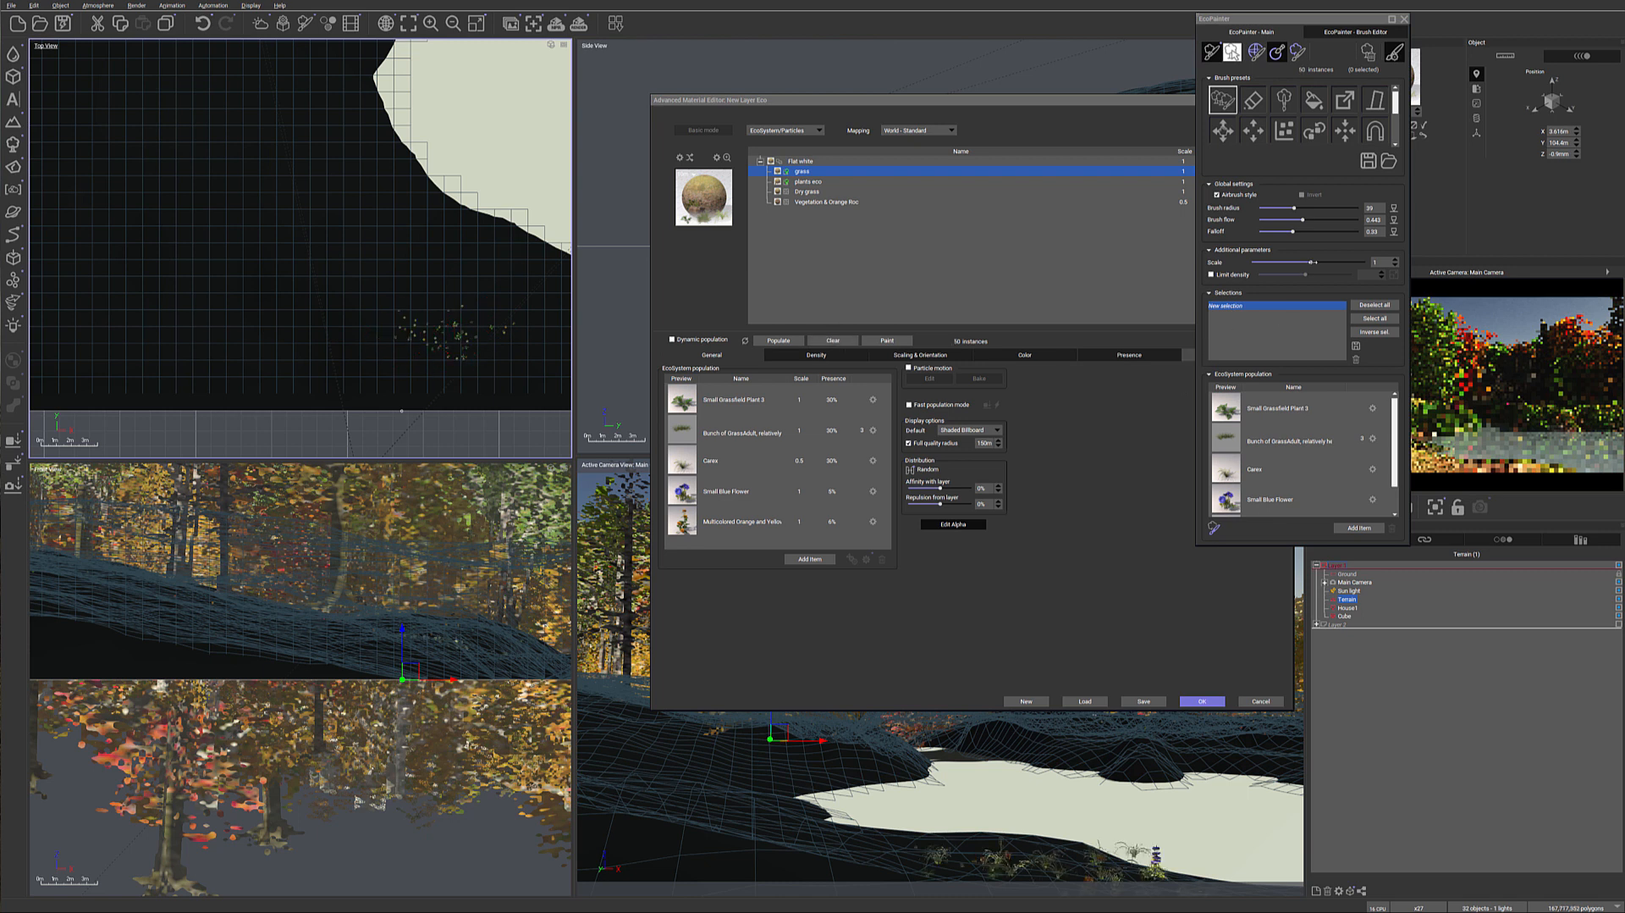
Step: Raise the brush flow to about 0.576 and extend the painted plant patch along the foreground bank
{"action": "left_click_drag", "start_coordinate": [1306, 219], "coordinate": [1320, 216]}
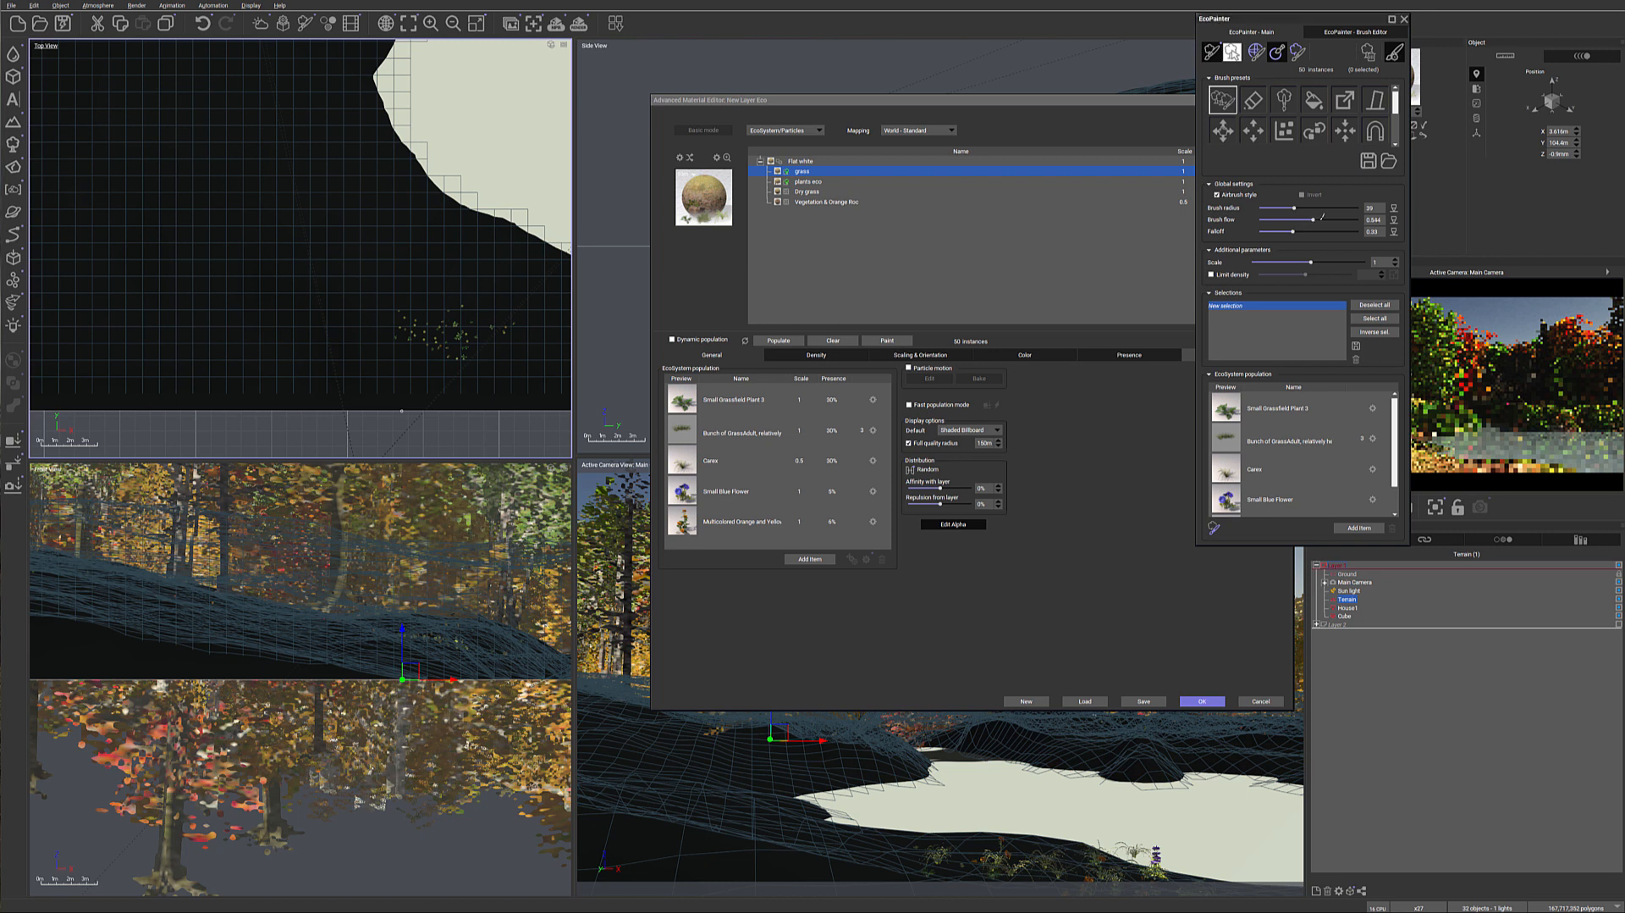
{"action": "mouse_move", "coordinate": [458, 318]}
{"action": "left_mouse_down"}
{"action": "mouse_move", "coordinate": [472, 316]}
{"action": "mouse_move", "coordinate": [352, 313]}
{"action": "mouse_move", "coordinate": [362, 292]}
{"action": "mouse_move", "coordinate": [332, 286]}
{"action": "left_mouse_up"}
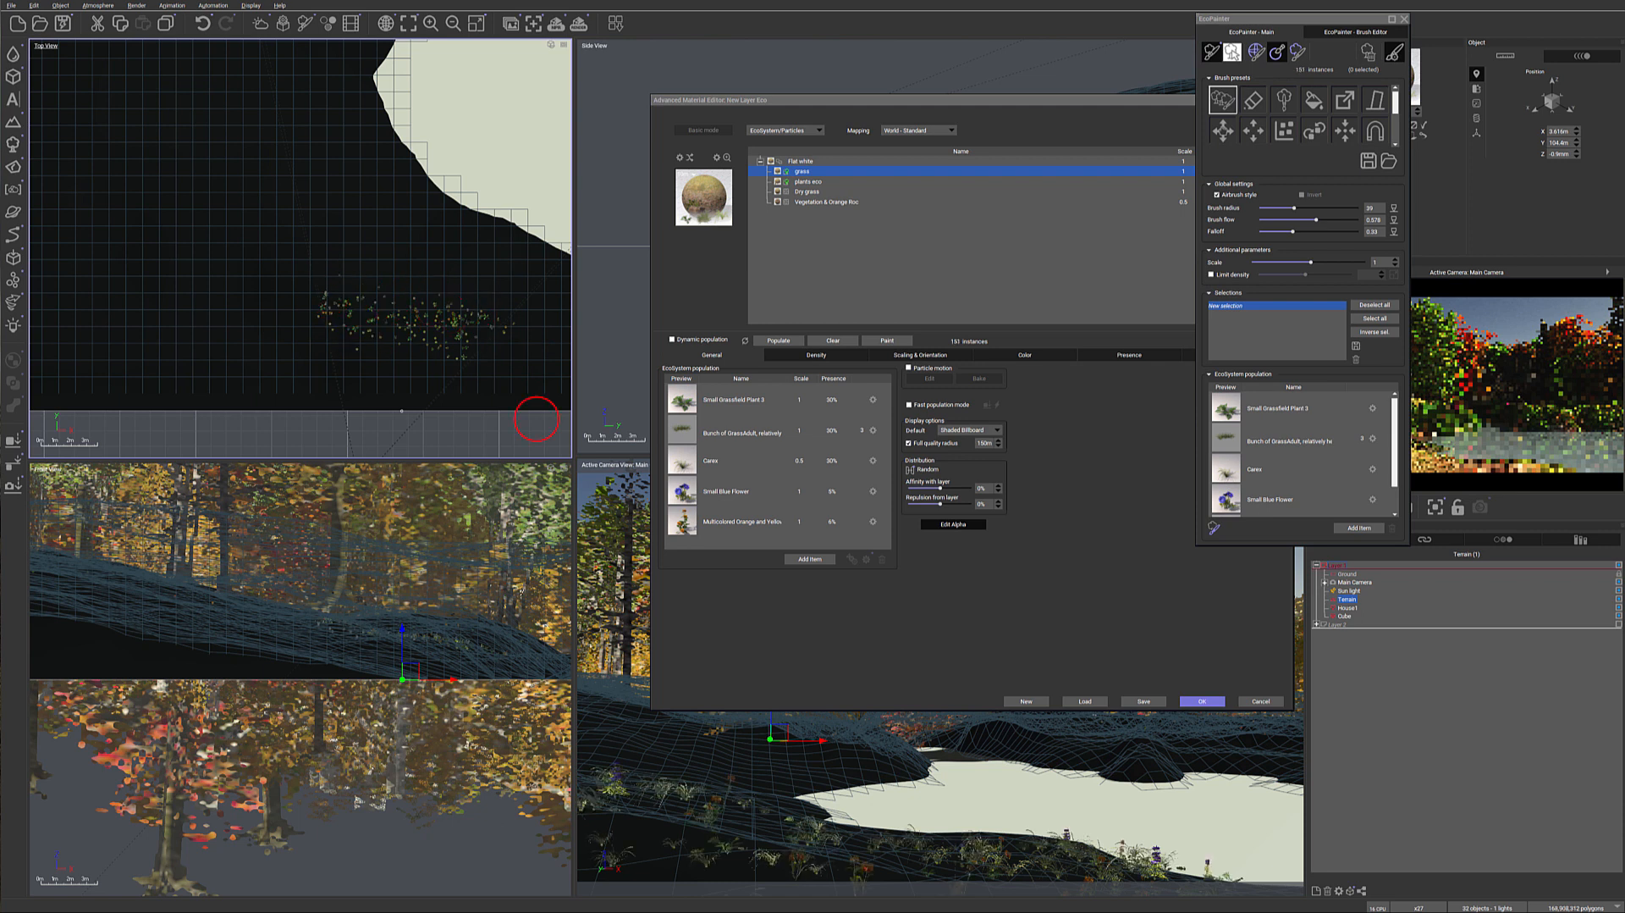
{"action": "mouse_move", "coordinate": [373, 348]}
{"action": "left_mouse_down"}
{"action": "mouse_move", "coordinate": [347, 344]}
{"action": "mouse_move", "coordinate": [384, 342]}
{"action": "left_mouse_up"}
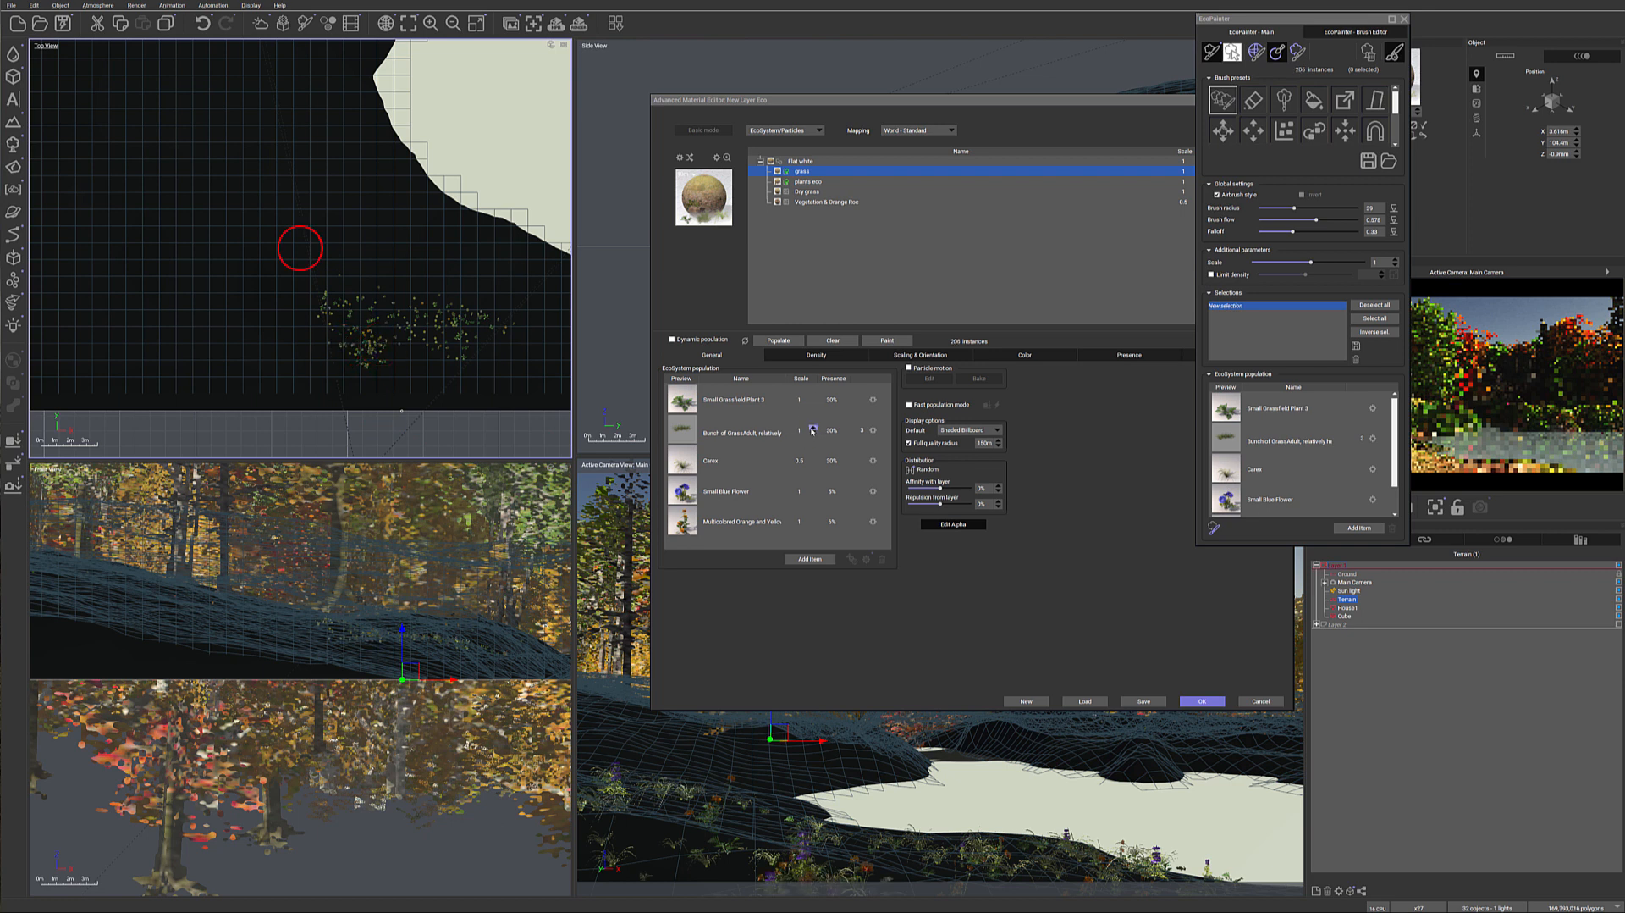
Step: Set Bunch of Grass to scale 1 and about 50% presence, and paint another pass over the foreground patch
{"action": "left_click", "coordinate": [813, 429]}
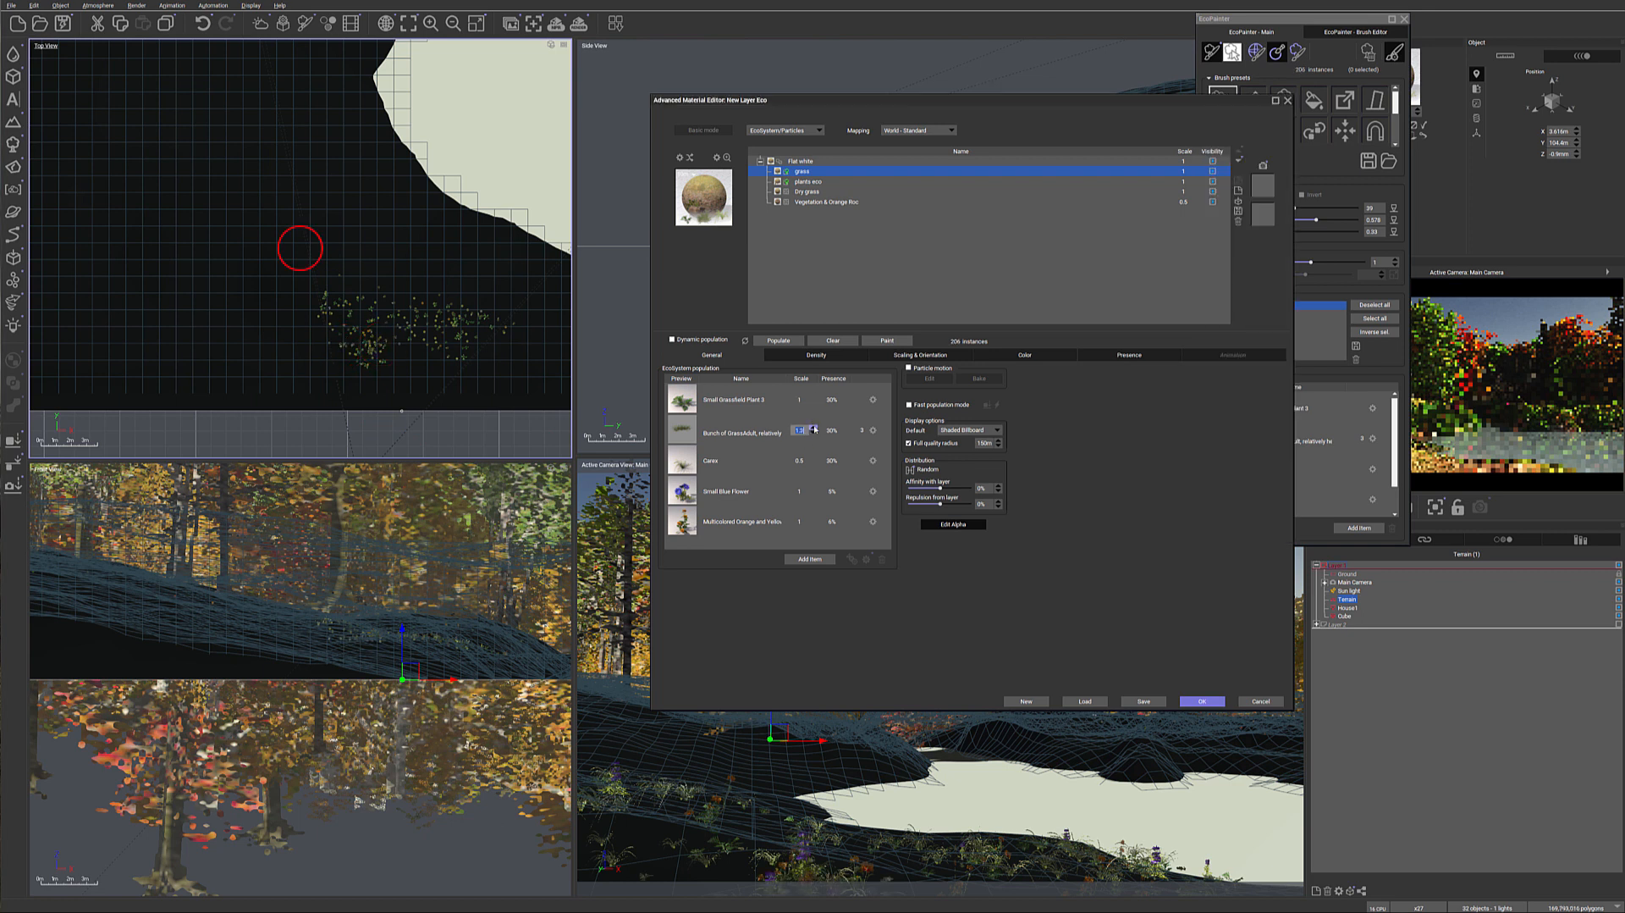
{"action": "type", "text": "1"}
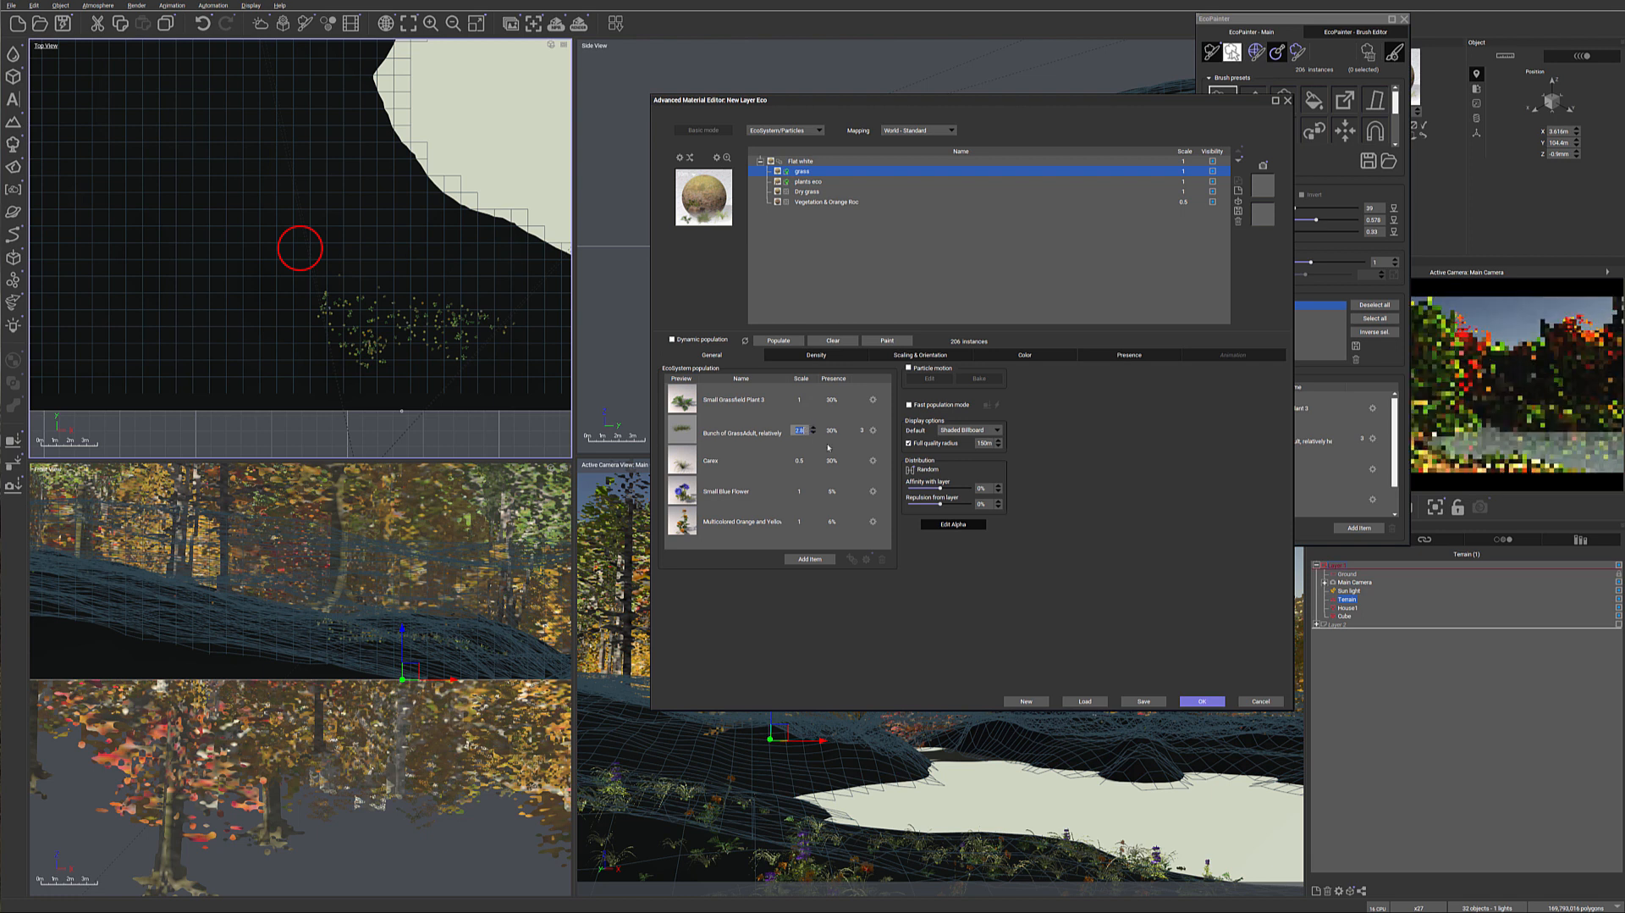
{"action": "left_click", "coordinate": [837, 430]}
{"action": "left_click_drag", "start_coordinate": [846, 431], "coordinate": [846, 427]}
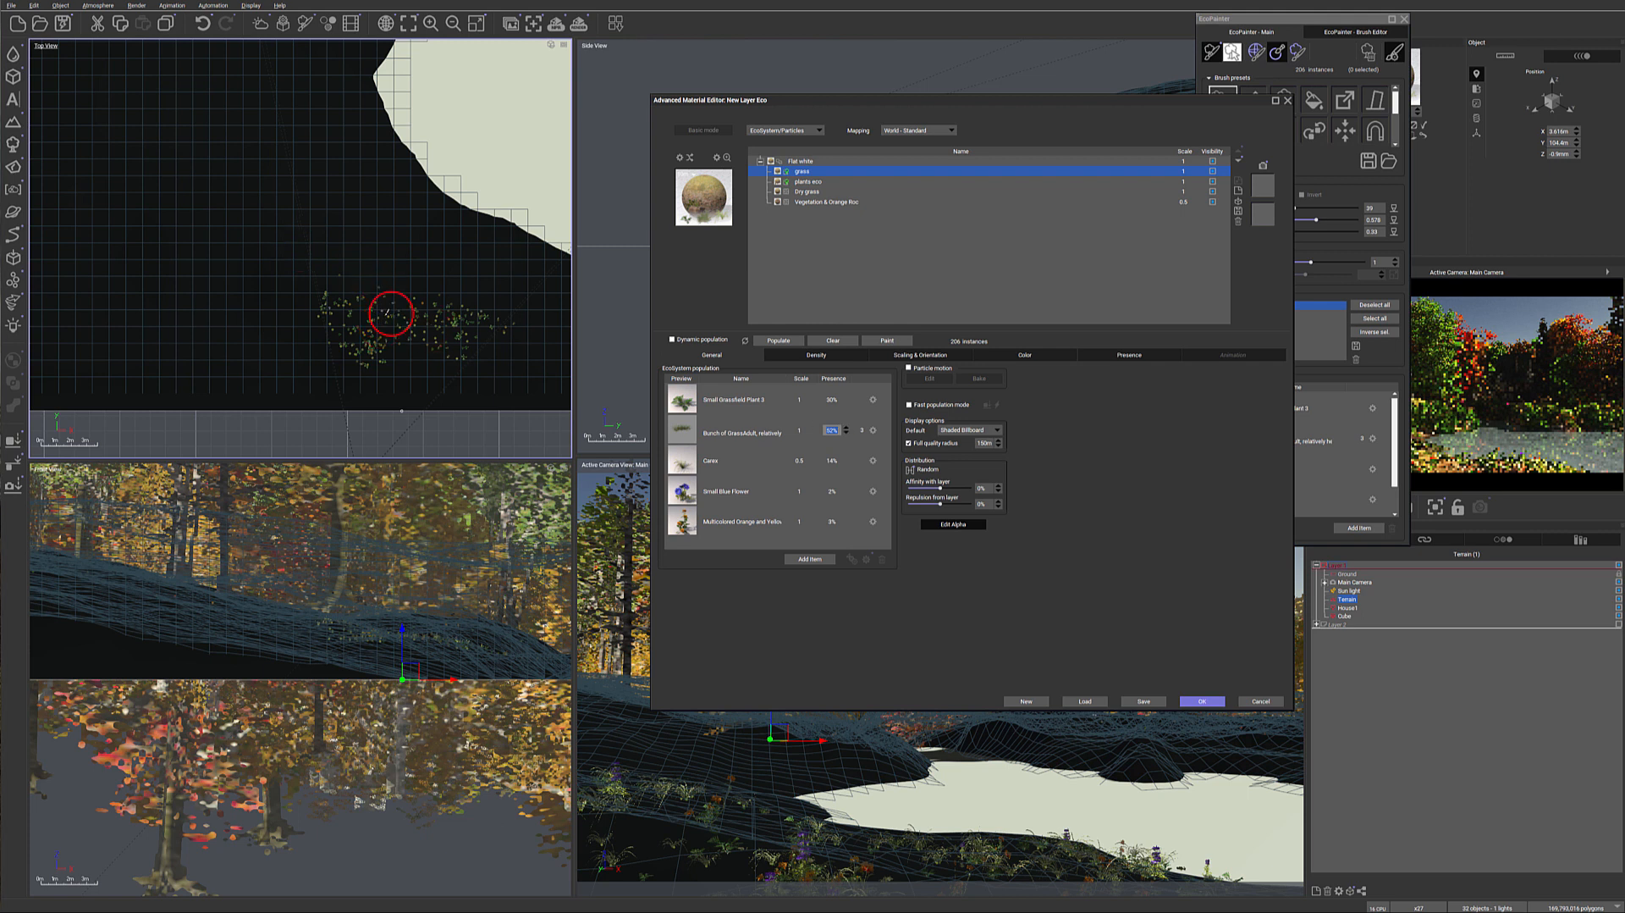
{"action": "mouse_move", "coordinate": [384, 334]}
{"action": "left_mouse_down"}
{"action": "mouse_move", "coordinate": [454, 343]}
{"action": "mouse_move", "coordinate": [443, 330]}
{"action": "mouse_move", "coordinate": [473, 317]}
{"action": "mouse_move", "coordinate": [360, 310]}
{"action": "left_mouse_up"}
Step: Raise the brush flow to about 0.724 and the presence of Bunch of Grass to 70%
{"action": "left_click", "coordinate": [1318, 246]}
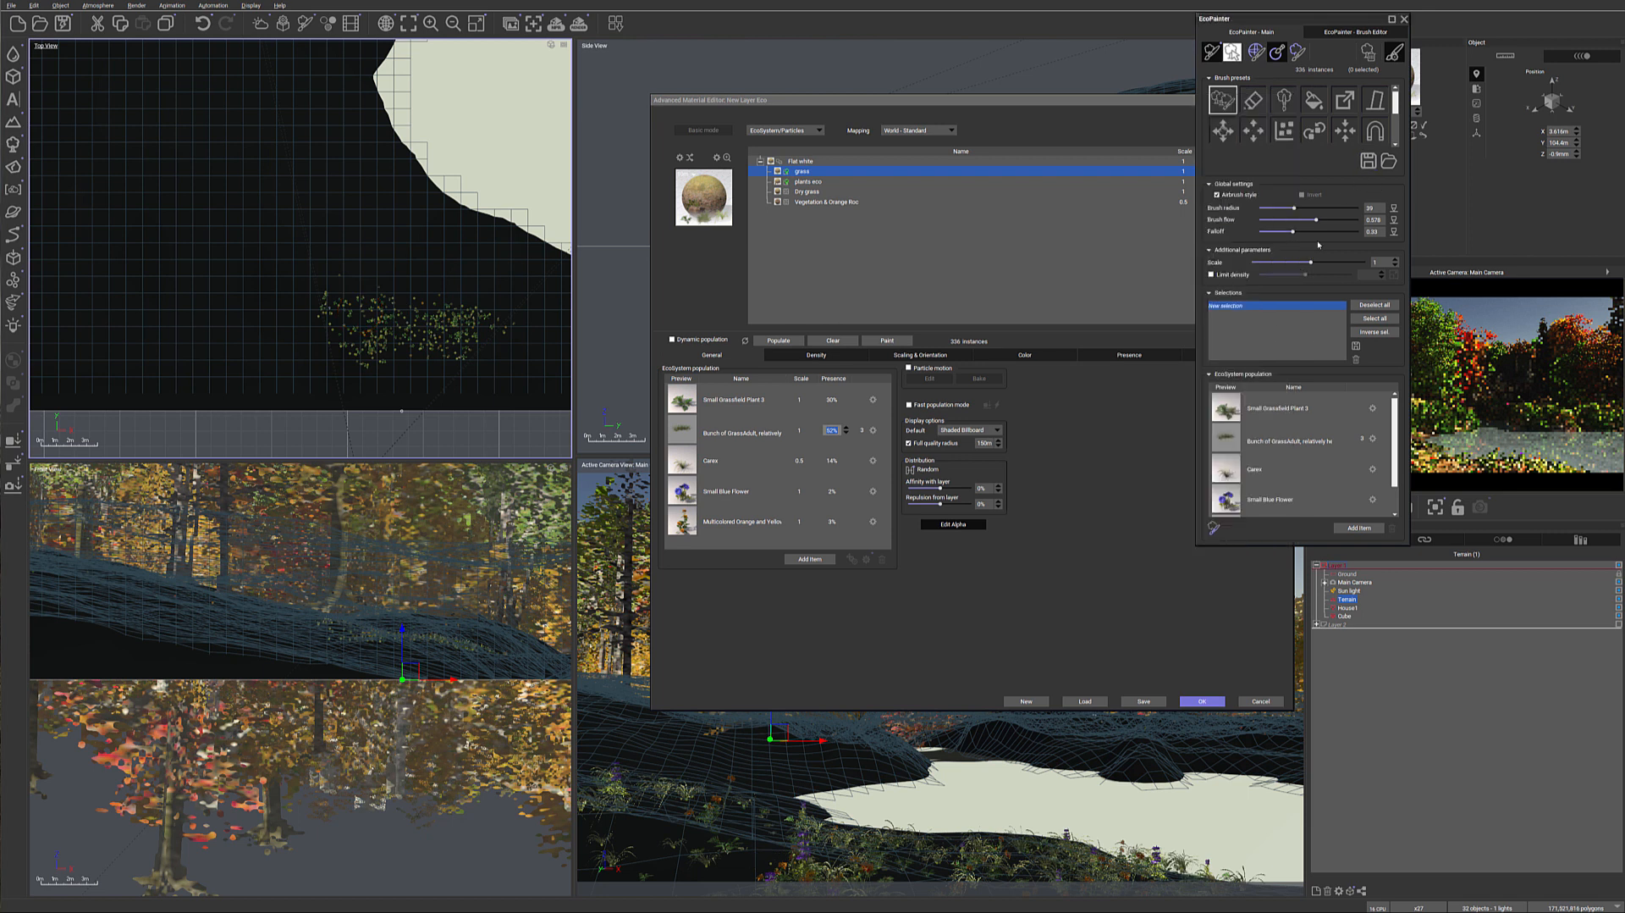
{"action": "left_click_drag", "start_coordinate": [1316, 219], "coordinate": [1334, 218]}
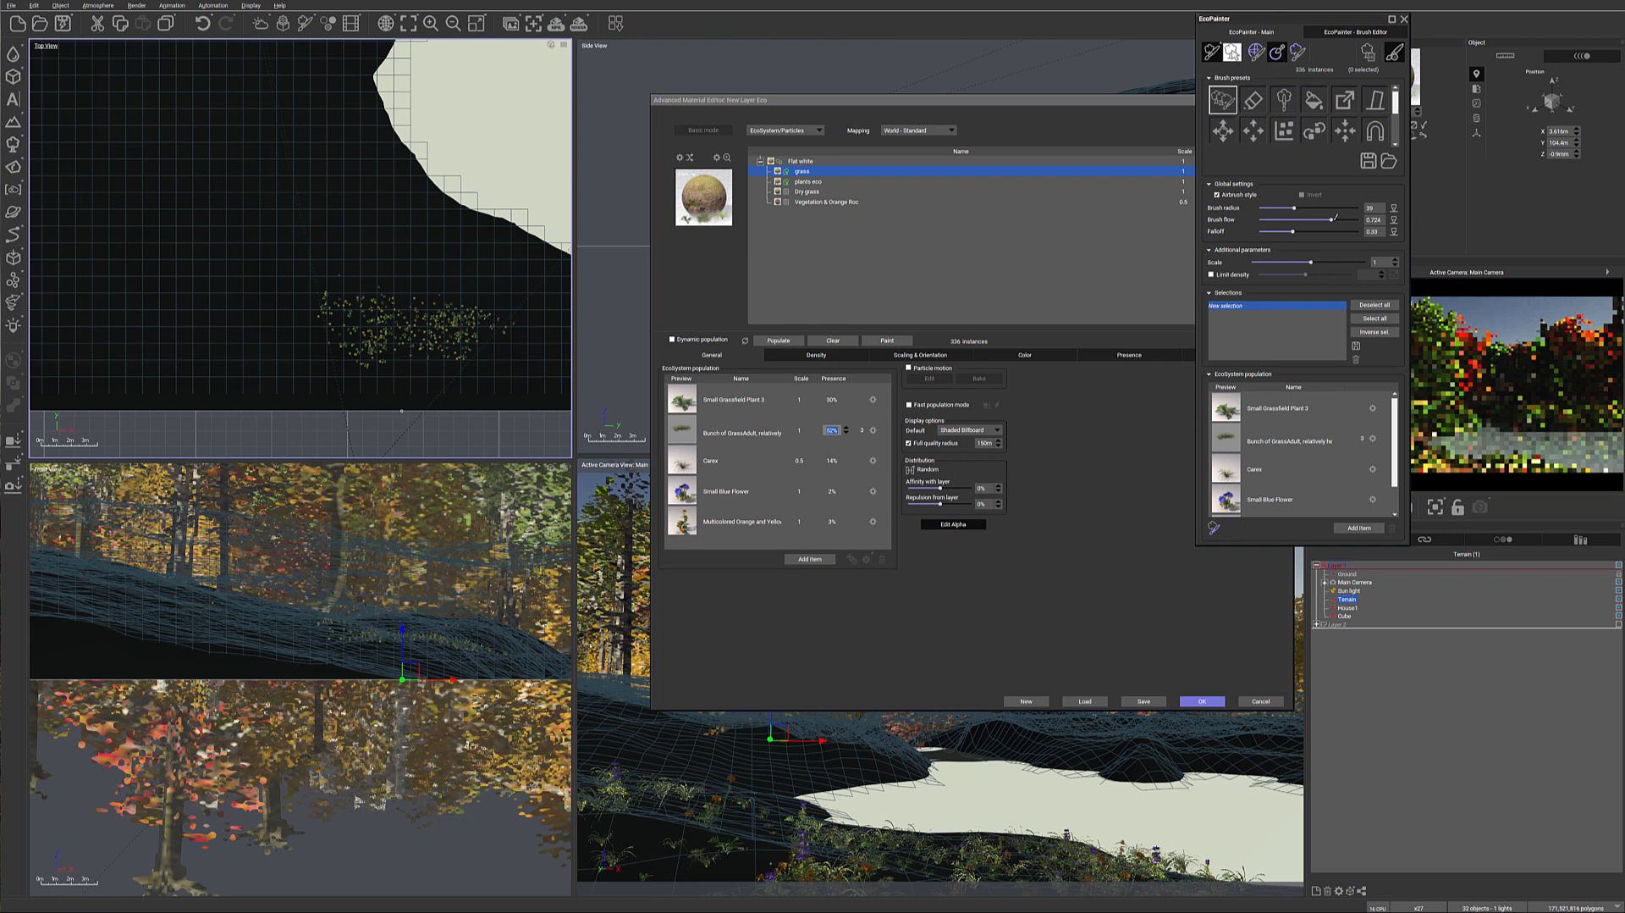
{"action": "left_click", "coordinate": [846, 427]}
{"action": "left_click", "coordinate": [846, 428]}
{"action": "left_click", "coordinate": [846, 427]}
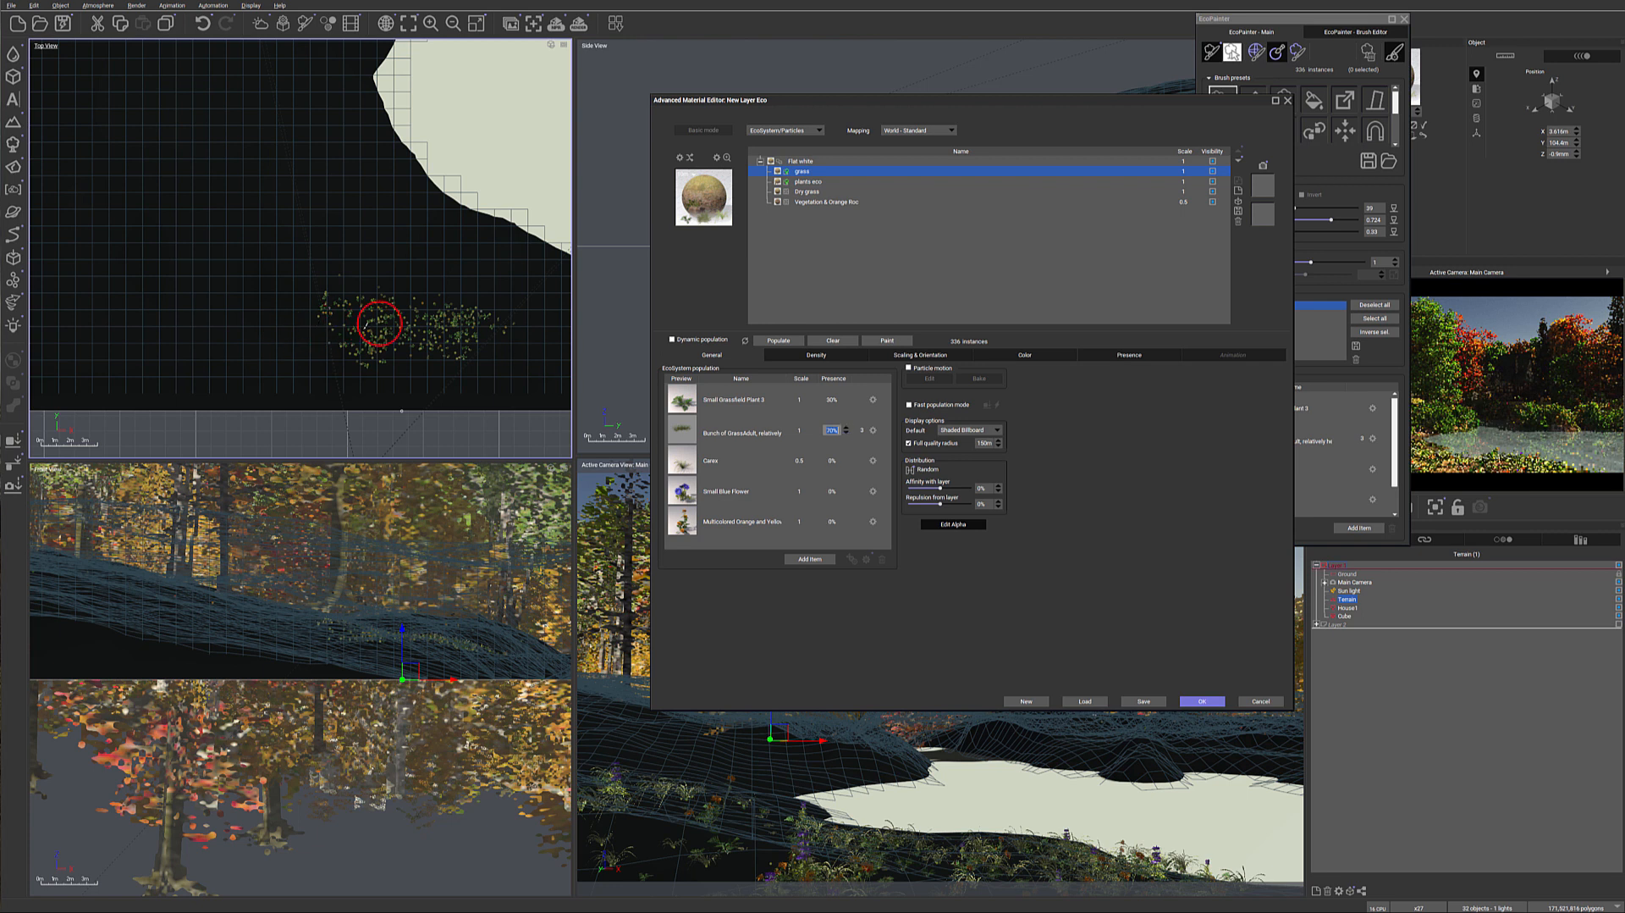
Step: Paint dense grass over the whole foreground patch and out to its far end
{"action": "left_click", "coordinate": [365, 325]}
{"action": "mouse_move", "coordinate": [347, 348]}
{"action": "left_mouse_down"}
{"action": "mouse_move", "coordinate": [323, 328]}
{"action": "mouse_move", "coordinate": [332, 351]}
{"action": "left_mouse_up"}
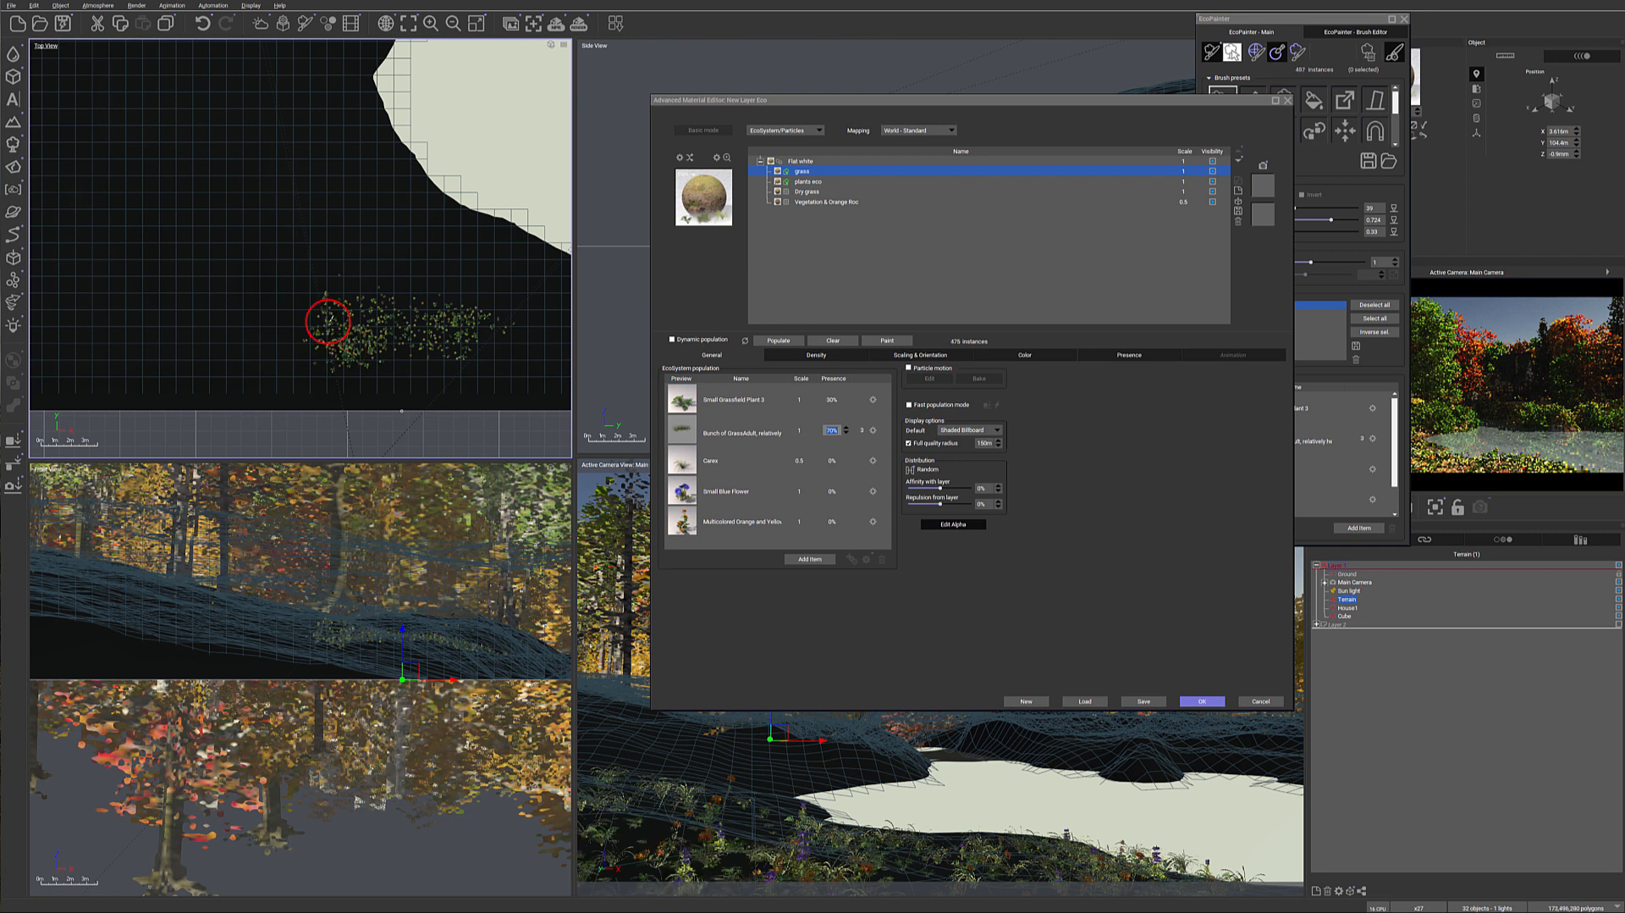
{"action": "mouse_move", "coordinate": [357, 308]}
{"action": "left_mouse_down"}
{"action": "mouse_move", "coordinate": [337, 298]}
{"action": "mouse_move", "coordinate": [484, 320]}
{"action": "left_mouse_up"}
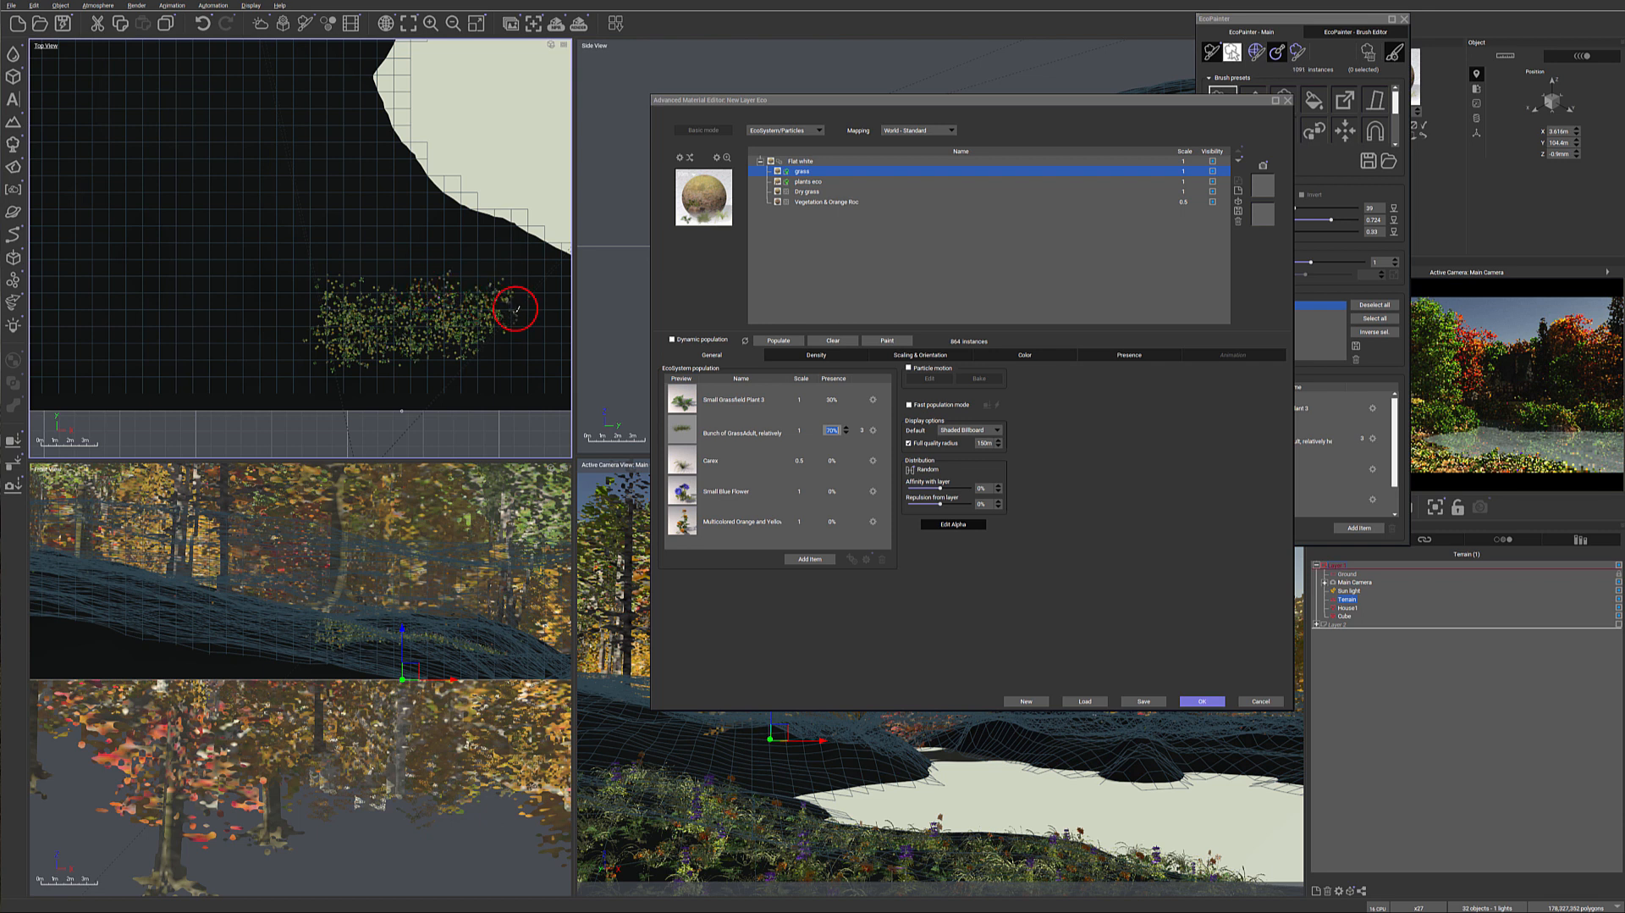
{"action": "left_click_drag", "start_coordinate": [503, 324], "coordinate": [507, 323]}
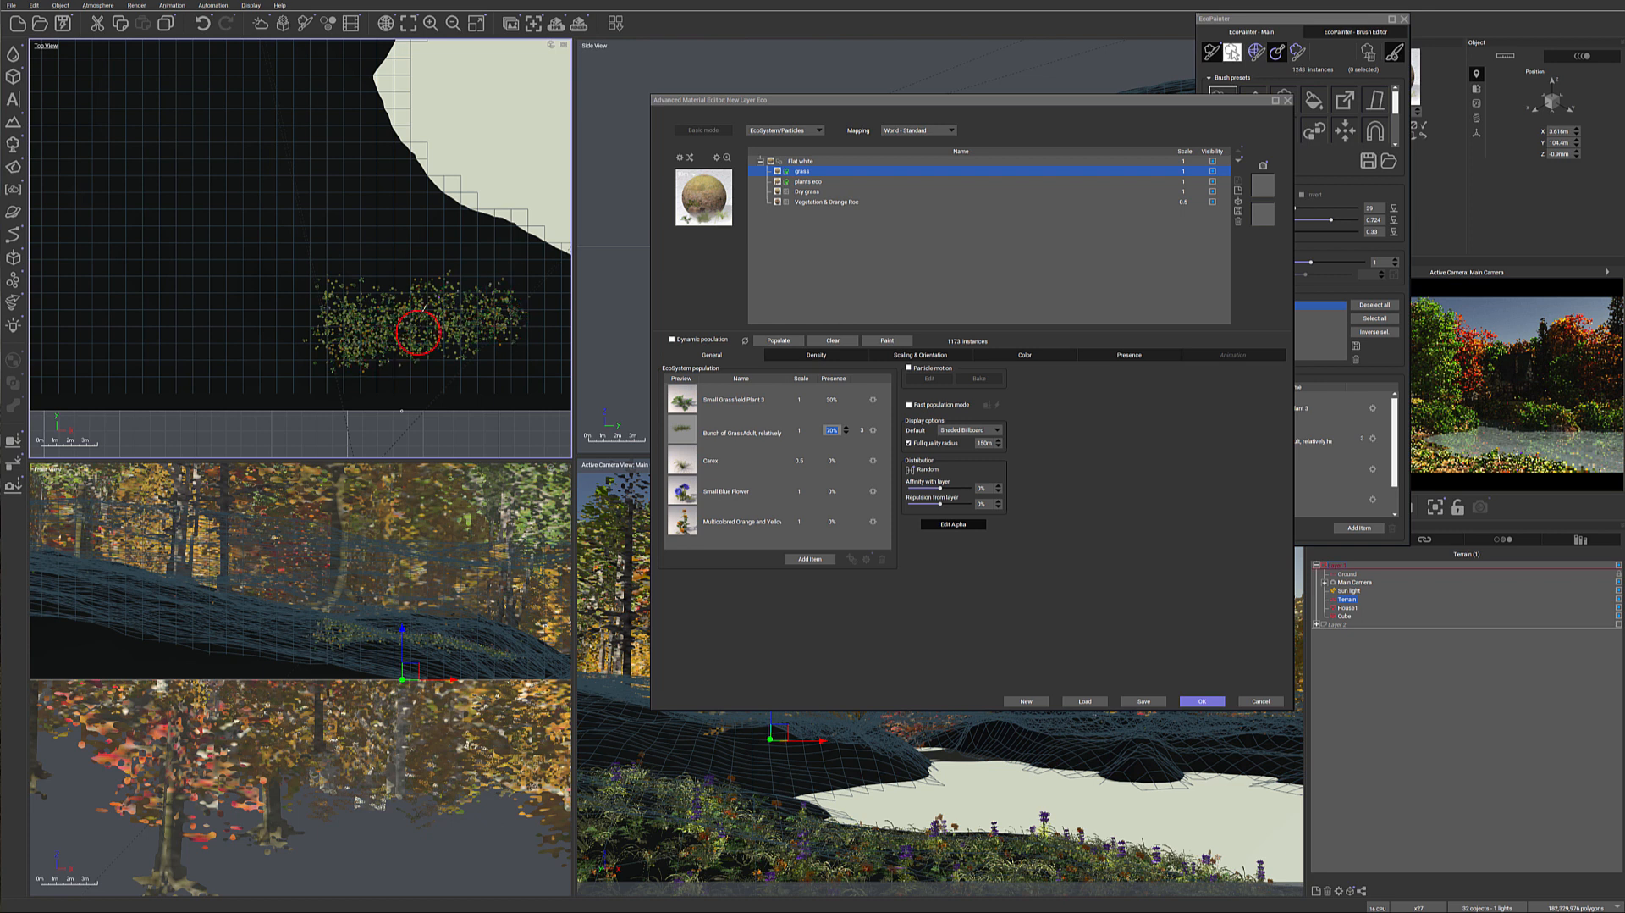
Step: Paint grass from the foreground patch up along the nearby edge of the lake
{"action": "left_click_drag", "start_coordinate": [419, 293], "coordinate": [433, 288]}
{"action": "middle_click_drag", "start_coordinate": [444, 271], "coordinate": [449, 379]}
{"action": "left_click_drag", "start_coordinate": [381, 264], "coordinate": [403, 318]}
{"action": "middle_click_drag", "start_coordinate": [403, 287], "coordinate": [405, 353]}
{"action": "mouse_move", "coordinate": [359, 300]}
{"action": "left_mouse_down"}
{"action": "mouse_move", "coordinate": [374, 218]}
{"action": "mouse_move", "coordinate": [352, 249]}
{"action": "mouse_move", "coordinate": [392, 281]}
{"action": "left_mouse_up"}
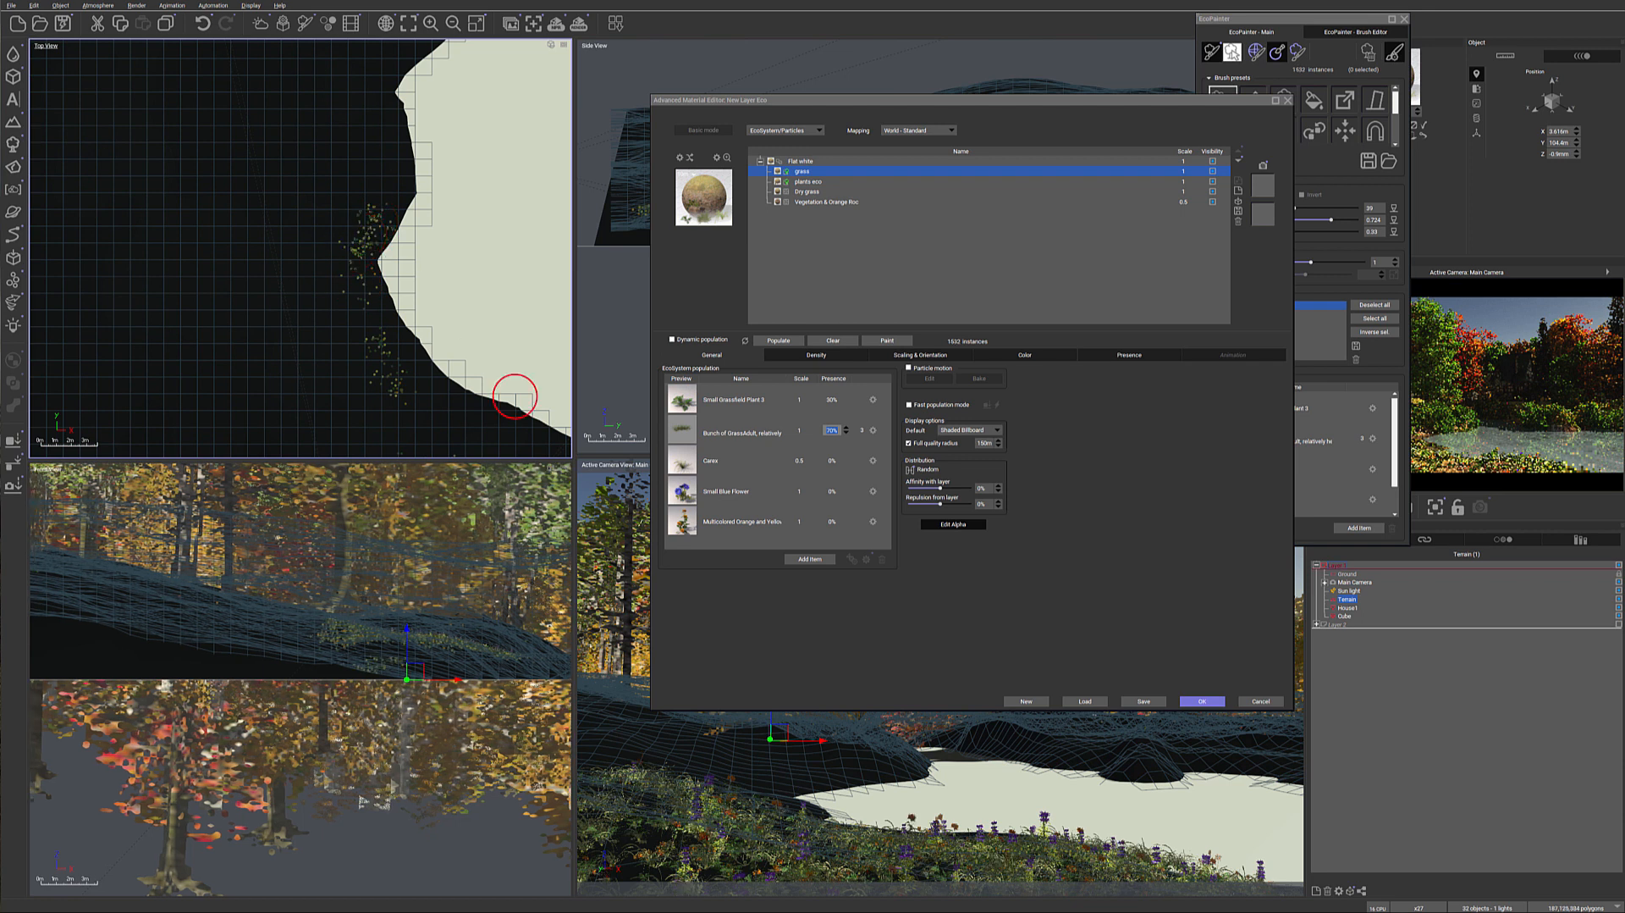
Step: Continue painting grass along the lake's outer shoreline farther from the foreground patch
{"action": "middle_click_drag", "start_coordinate": [407, 361], "coordinate": [321, 531]}
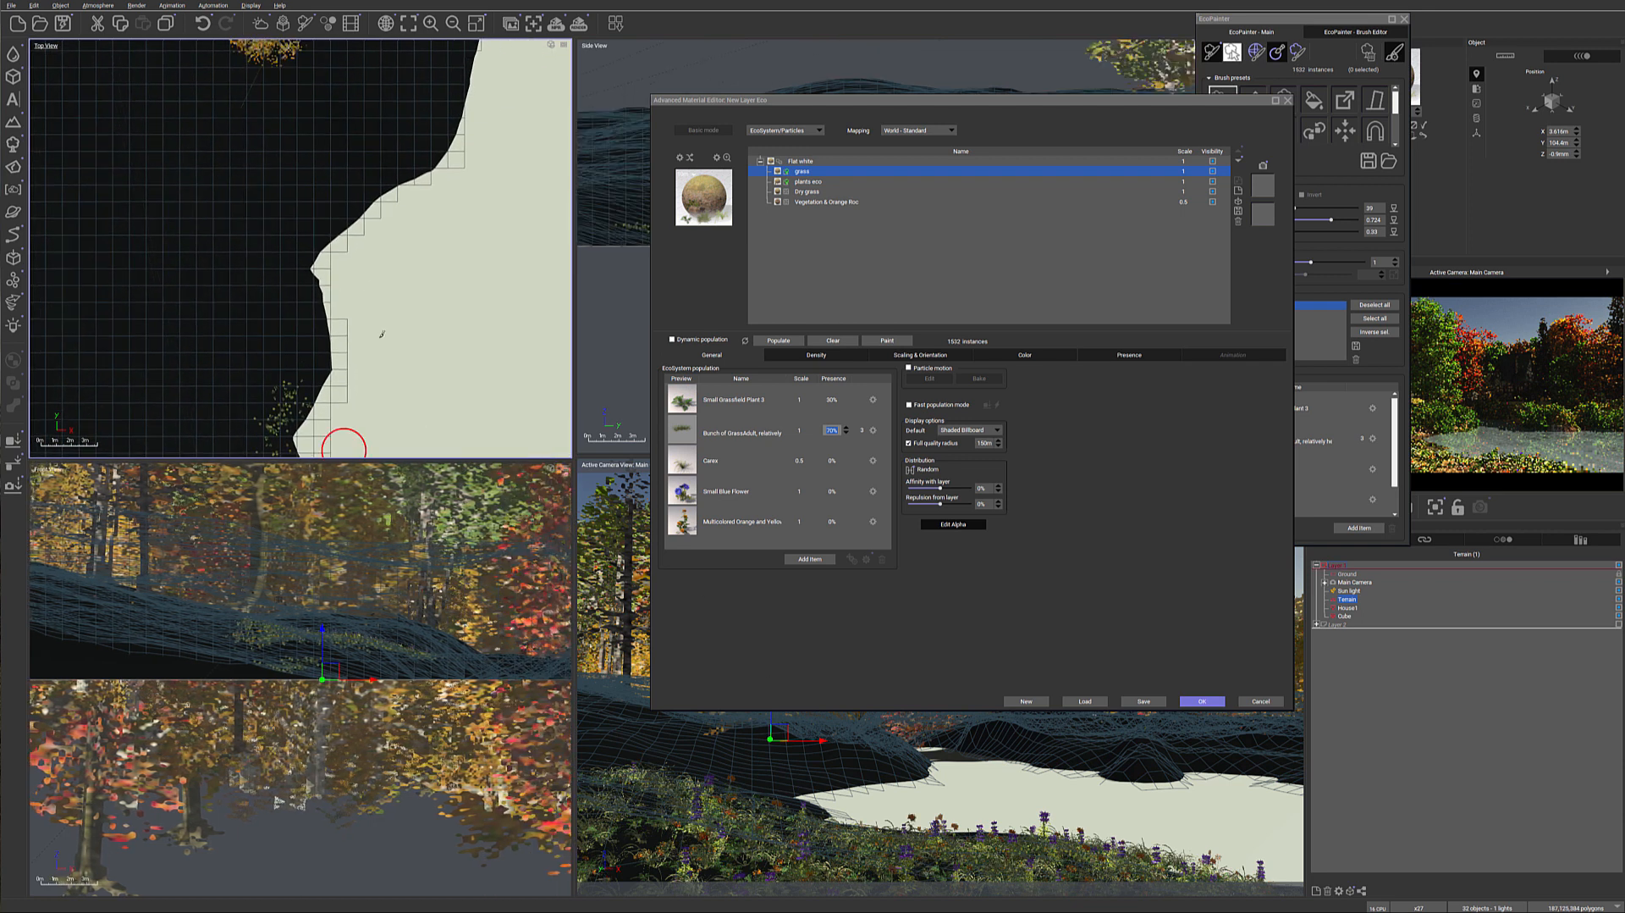
{"action": "mouse_move", "coordinate": [398, 162]}
{"action": "left_mouse_down"}
{"action": "mouse_move", "coordinate": [345, 200]}
{"action": "mouse_move", "coordinate": [302, 278]}
{"action": "mouse_move", "coordinate": [319, 224]}
{"action": "mouse_move", "coordinate": [268, 209]}
{"action": "mouse_move", "coordinate": [247, 177]}
{"action": "mouse_move", "coordinate": [294, 187]}
{"action": "mouse_move", "coordinate": [327, 143]}
{"action": "mouse_move", "coordinate": [412, 134]}
{"action": "mouse_move", "coordinate": [419, 148]}
{"action": "mouse_move", "coordinate": [288, 243]}
{"action": "mouse_move", "coordinate": [300, 370]}
{"action": "mouse_move", "coordinate": [283, 309]}
{"action": "mouse_move", "coordinate": [240, 360]}
{"action": "mouse_move", "coordinate": [298, 370]}
{"action": "left_mouse_up"}
{"action": "mouse_move", "coordinate": [299, 370]}
{"action": "middle_mouse_down"}
{"action": "mouse_move", "coordinate": [296, 331]}
{"action": "mouse_move", "coordinate": [328, 265]}
{"action": "middle_mouse_up"}
{"action": "mouse_move", "coordinate": [231, 212]}
{"action": "left_mouse_down"}
{"action": "mouse_move", "coordinate": [232, 279]}
{"action": "mouse_move", "coordinate": [257, 319]}
{"action": "mouse_move", "coordinate": [300, 320]}
{"action": "left_mouse_up"}
{"action": "middle_click_drag", "start_coordinate": [299, 320], "coordinate": [204, 297]}
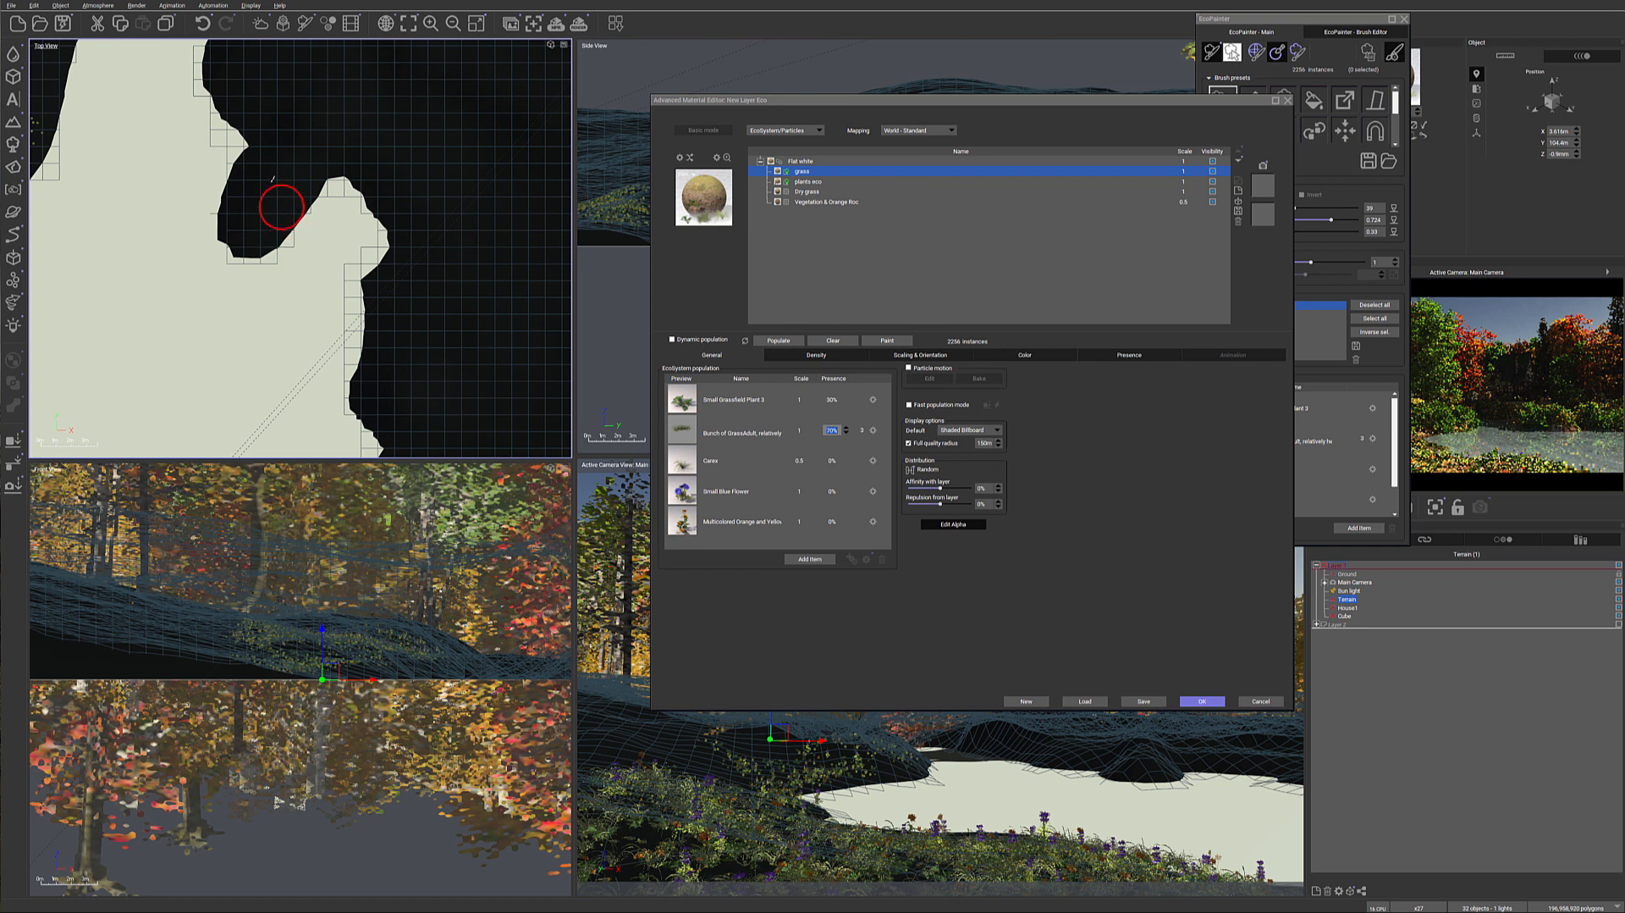
Step: Paint grass on the small headland across the lake and on the ground around the house
{"action": "mouse_move", "coordinate": [211, 73]}
{"action": "left_mouse_down"}
{"action": "mouse_move", "coordinate": [257, 138]}
{"action": "mouse_move", "coordinate": [239, 201]}
{"action": "mouse_move", "coordinate": [297, 171]}
{"action": "mouse_move", "coordinate": [364, 171]}
{"action": "mouse_move", "coordinate": [388, 207]}
{"action": "left_mouse_up"}
{"action": "middle_click_drag", "start_coordinate": [389, 207], "coordinate": [389, 391]}
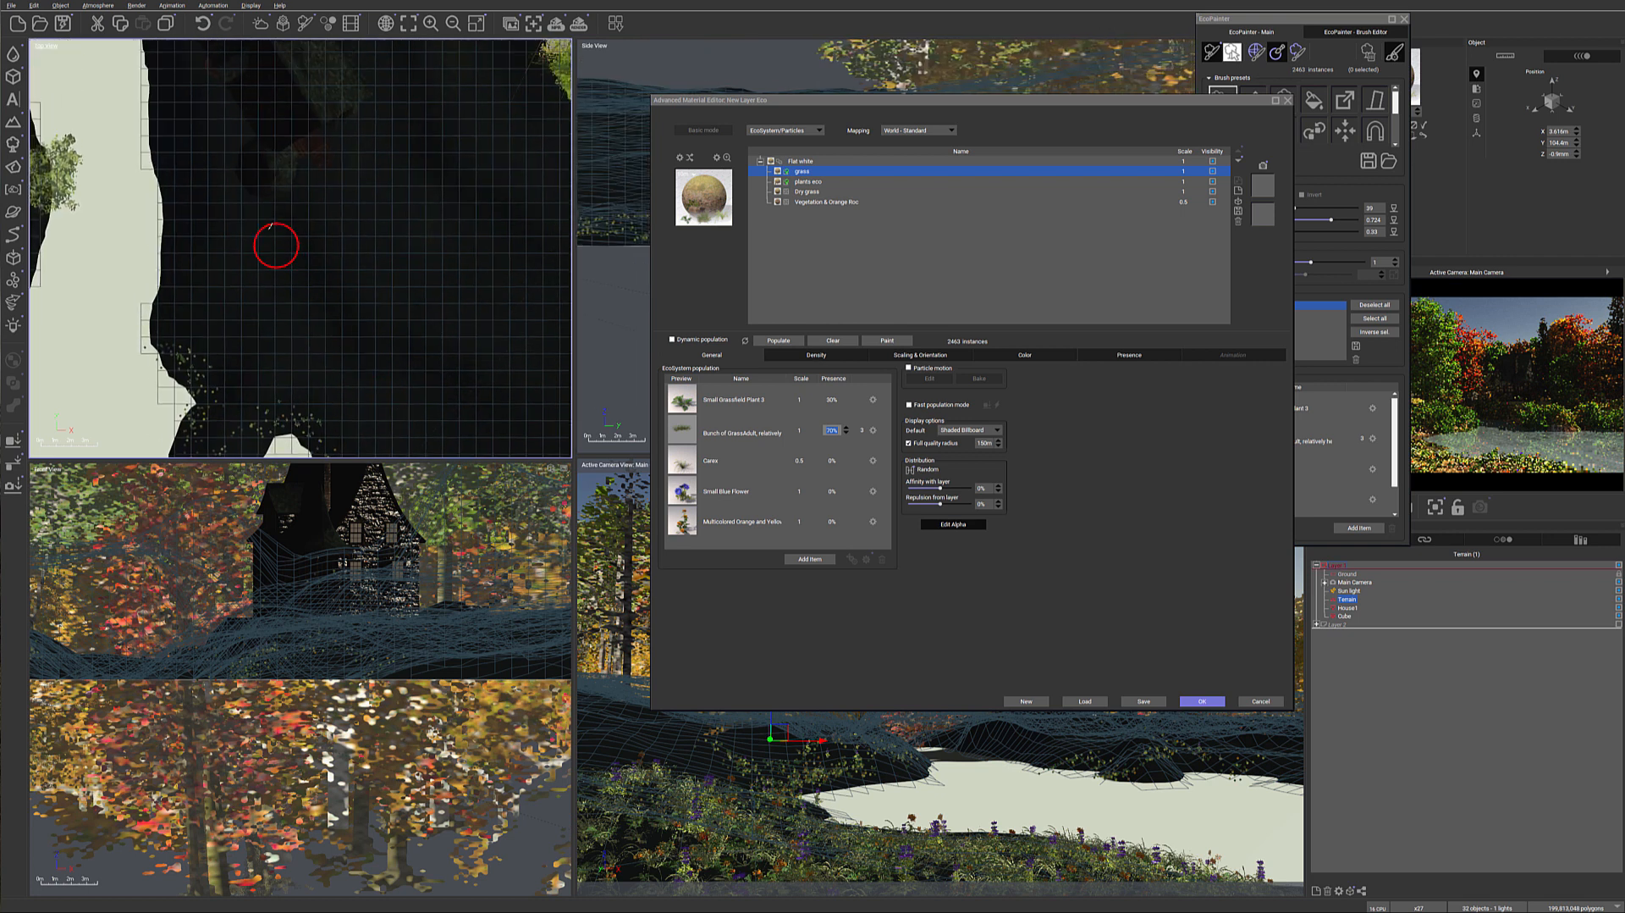
{"action": "mouse_move", "coordinate": [267, 228]}
{"action": "left_mouse_down"}
{"action": "mouse_move", "coordinate": [341, 297]}
{"action": "mouse_move", "coordinate": [270, 274]}
{"action": "mouse_move", "coordinate": [225, 203]}
{"action": "mouse_move", "coordinate": [229, 119]}
{"action": "mouse_move", "coordinate": [214, 161]}
{"action": "mouse_move", "coordinate": [243, 218]}
{"action": "mouse_move", "coordinate": [356, 135]}
{"action": "mouse_move", "coordinate": [388, 84]}
{"action": "mouse_move", "coordinate": [388, 138]}
{"action": "mouse_move", "coordinate": [412, 161]}
{"action": "left_mouse_up"}
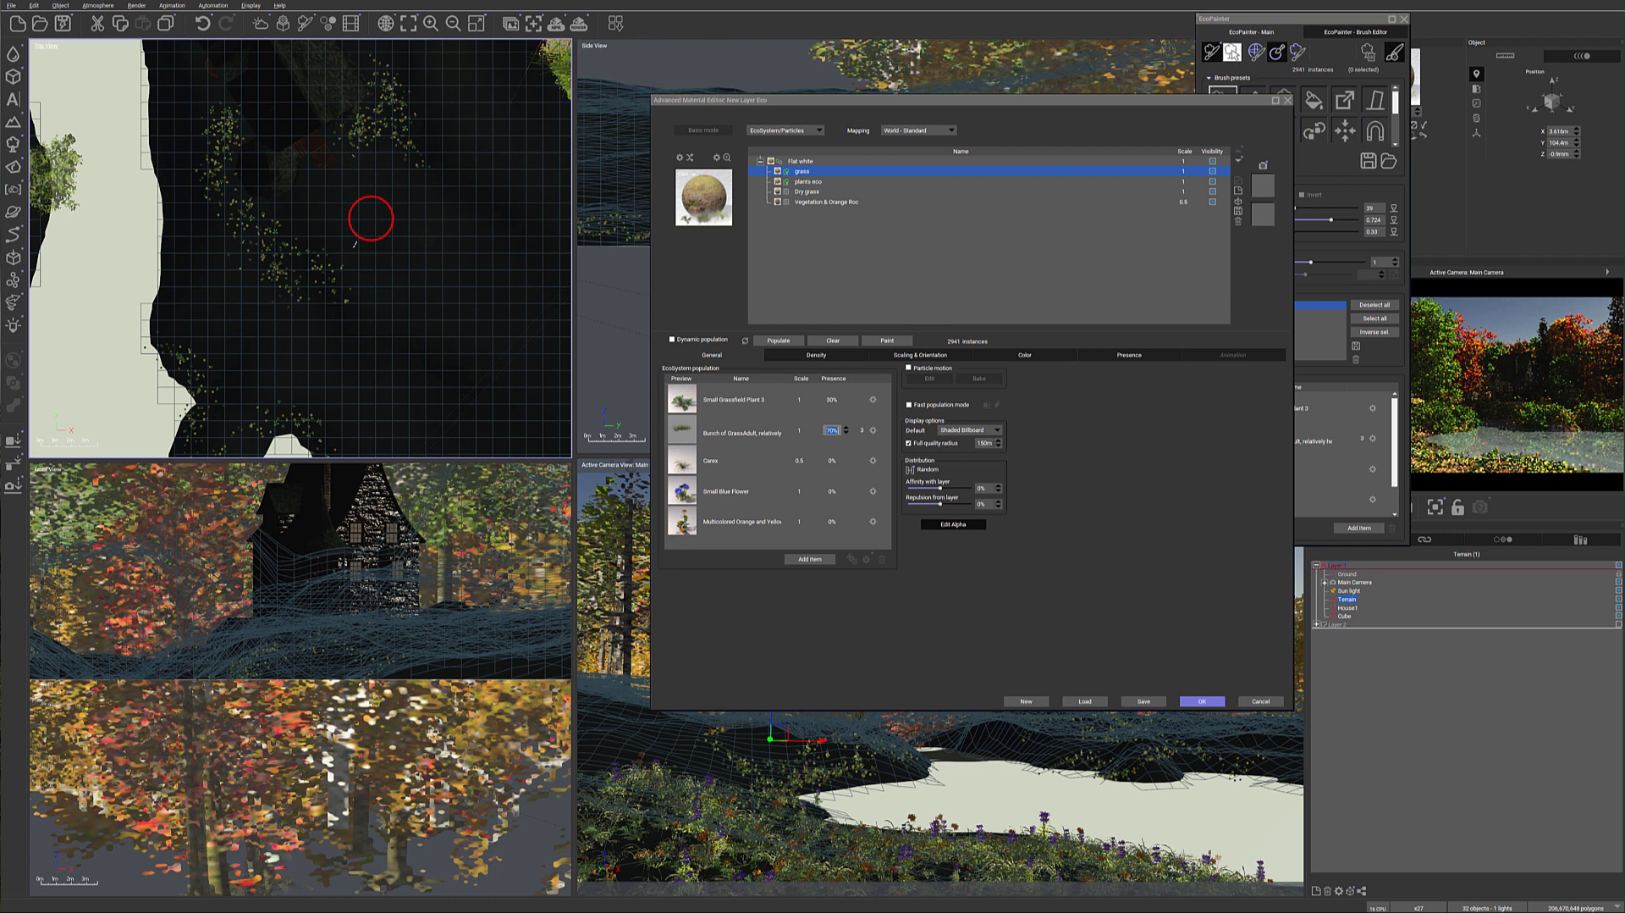
{"action": "mouse_move", "coordinate": [244, 293]}
{"action": "left_mouse_down"}
{"action": "mouse_move", "coordinate": [271, 323]}
{"action": "mouse_move", "coordinate": [279, 301]}
{"action": "mouse_move", "coordinate": [382, 304]}
{"action": "left_mouse_up"}
{"action": "right_click_drag", "start_coordinate": [382, 306], "coordinate": [378, 396]}
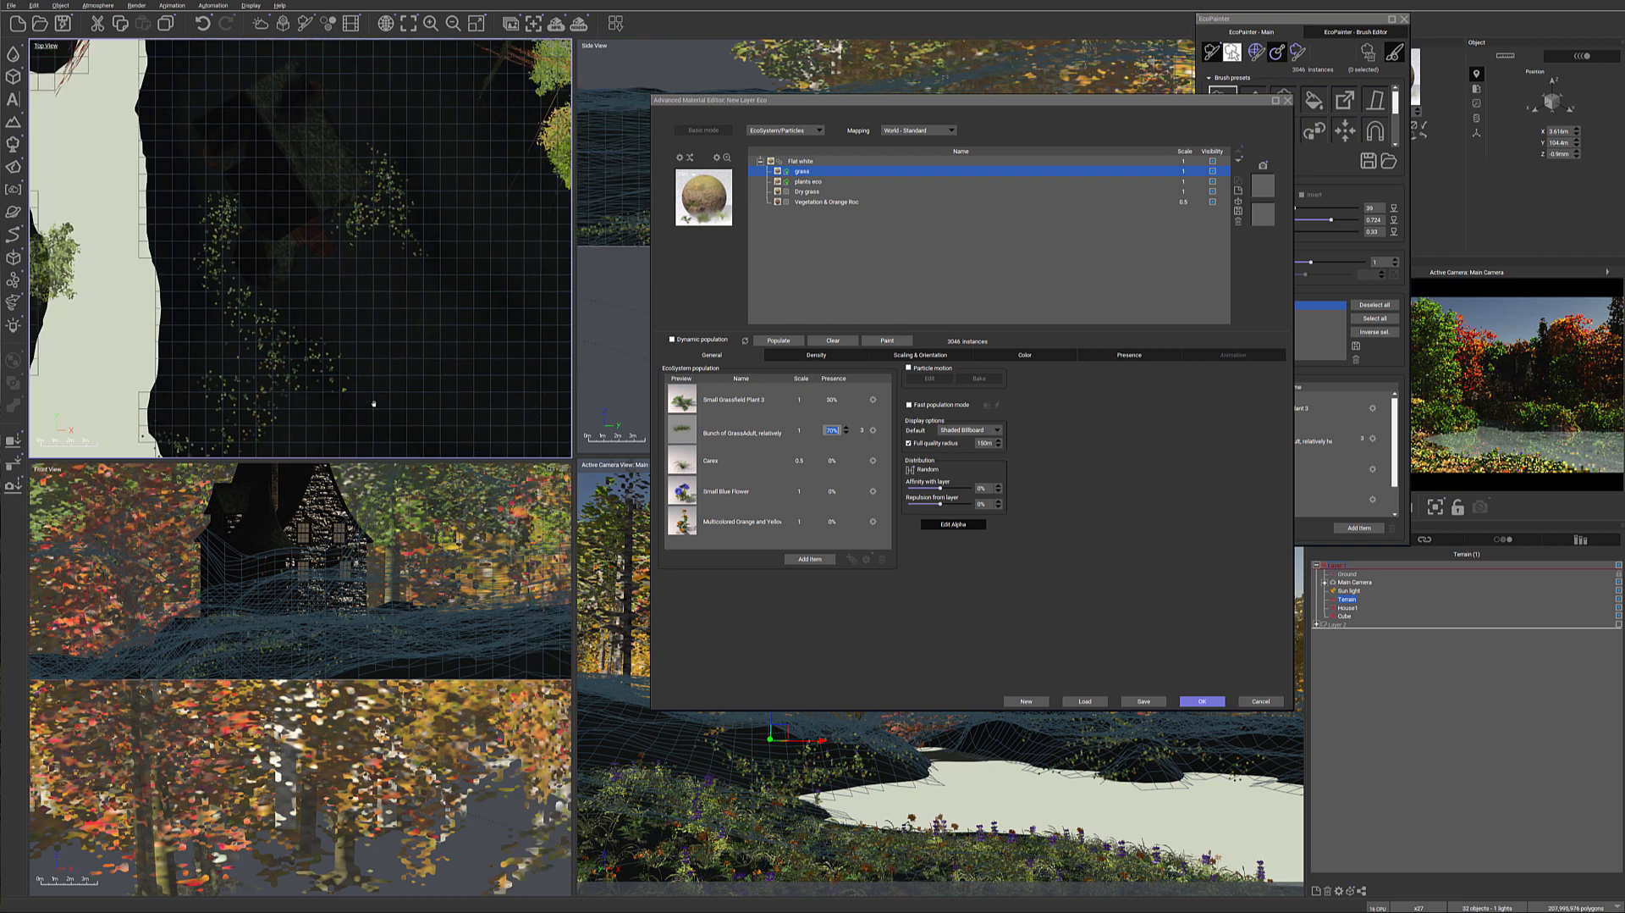
Step: Paint grass on the bare ground beside the house and along the adjoining lake shore, and accept the EcoSystem material
{"action": "mouse_move", "coordinate": [322, 306]}
{"action": "left_mouse_down"}
{"action": "mouse_move", "coordinate": [330, 327]}
{"action": "mouse_move", "coordinate": [315, 279]}
{"action": "mouse_move", "coordinate": [284, 299]}
{"action": "mouse_move", "coordinate": [320, 304]}
{"action": "mouse_move", "coordinate": [338, 380]}
{"action": "left_mouse_up"}
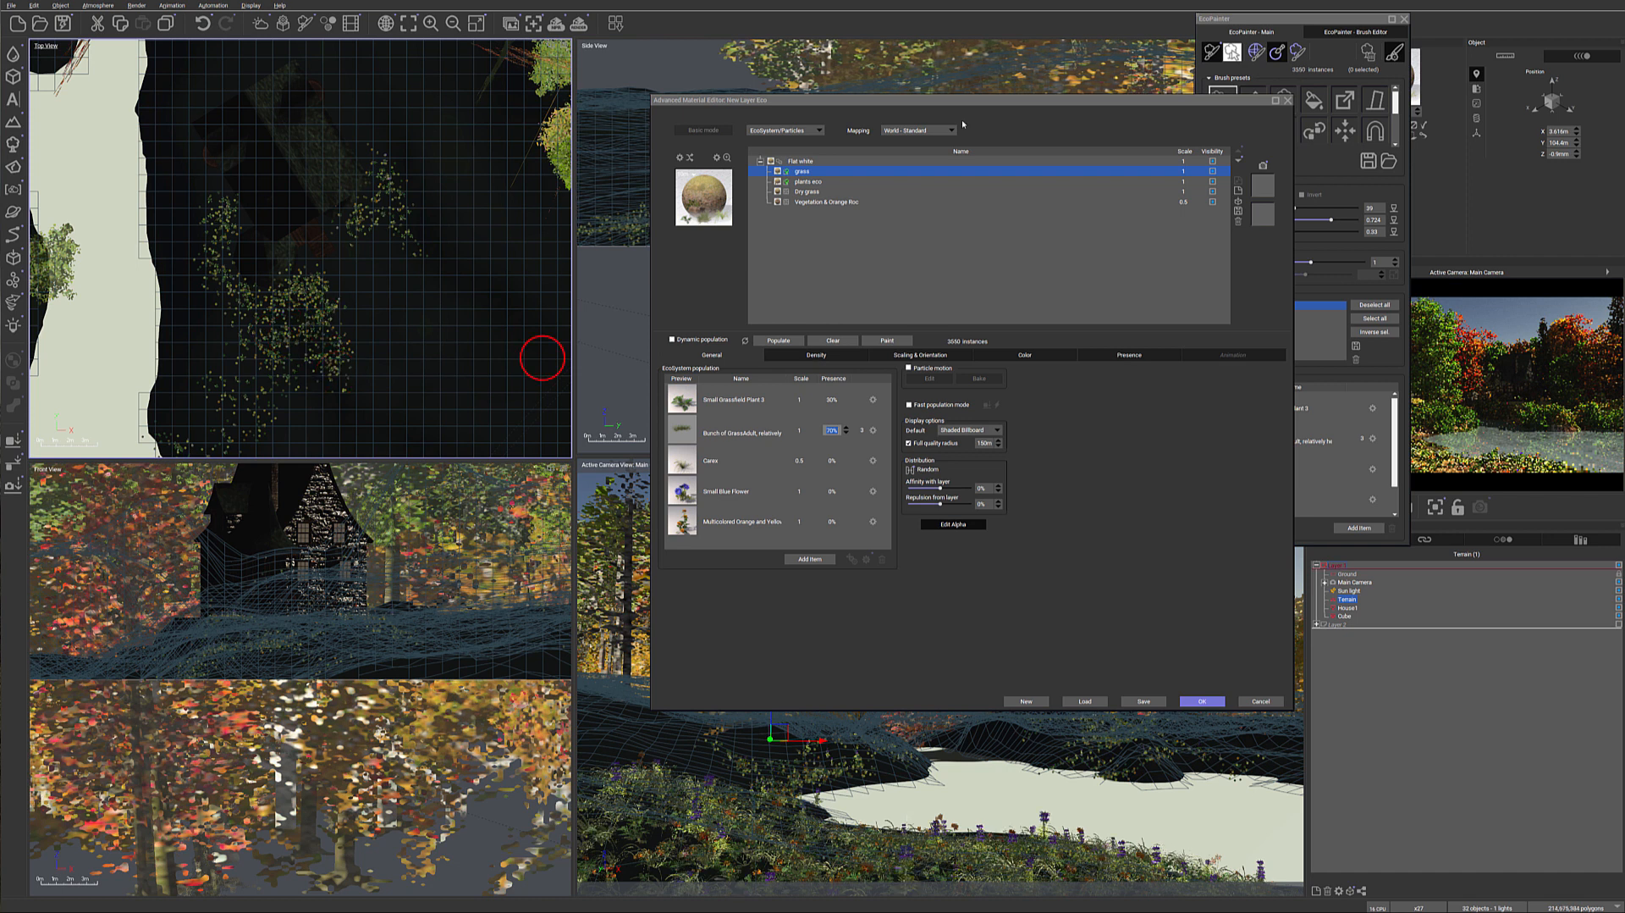
{"action": "left_click_drag", "start_coordinate": [957, 102], "coordinate": [943, 36]}
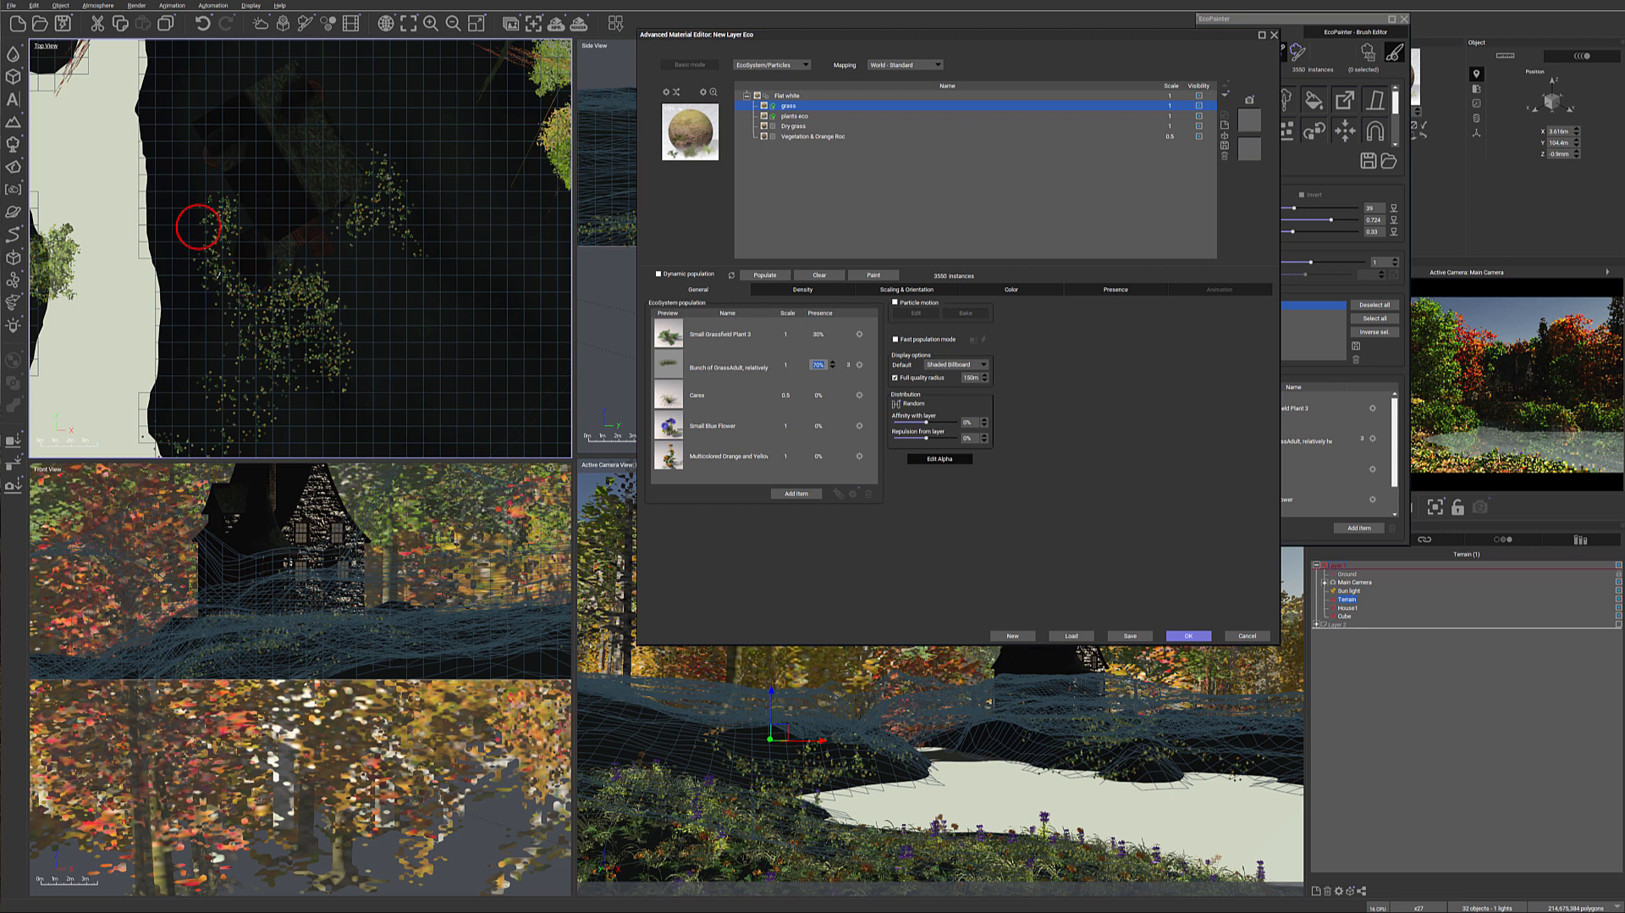
{"action": "mouse_move", "coordinate": [210, 264]}
{"action": "left_mouse_down"}
{"action": "mouse_move", "coordinate": [160, 178]}
{"action": "mouse_move", "coordinate": [194, 338]}
{"action": "mouse_move", "coordinate": [181, 421]}
{"action": "left_mouse_up"}
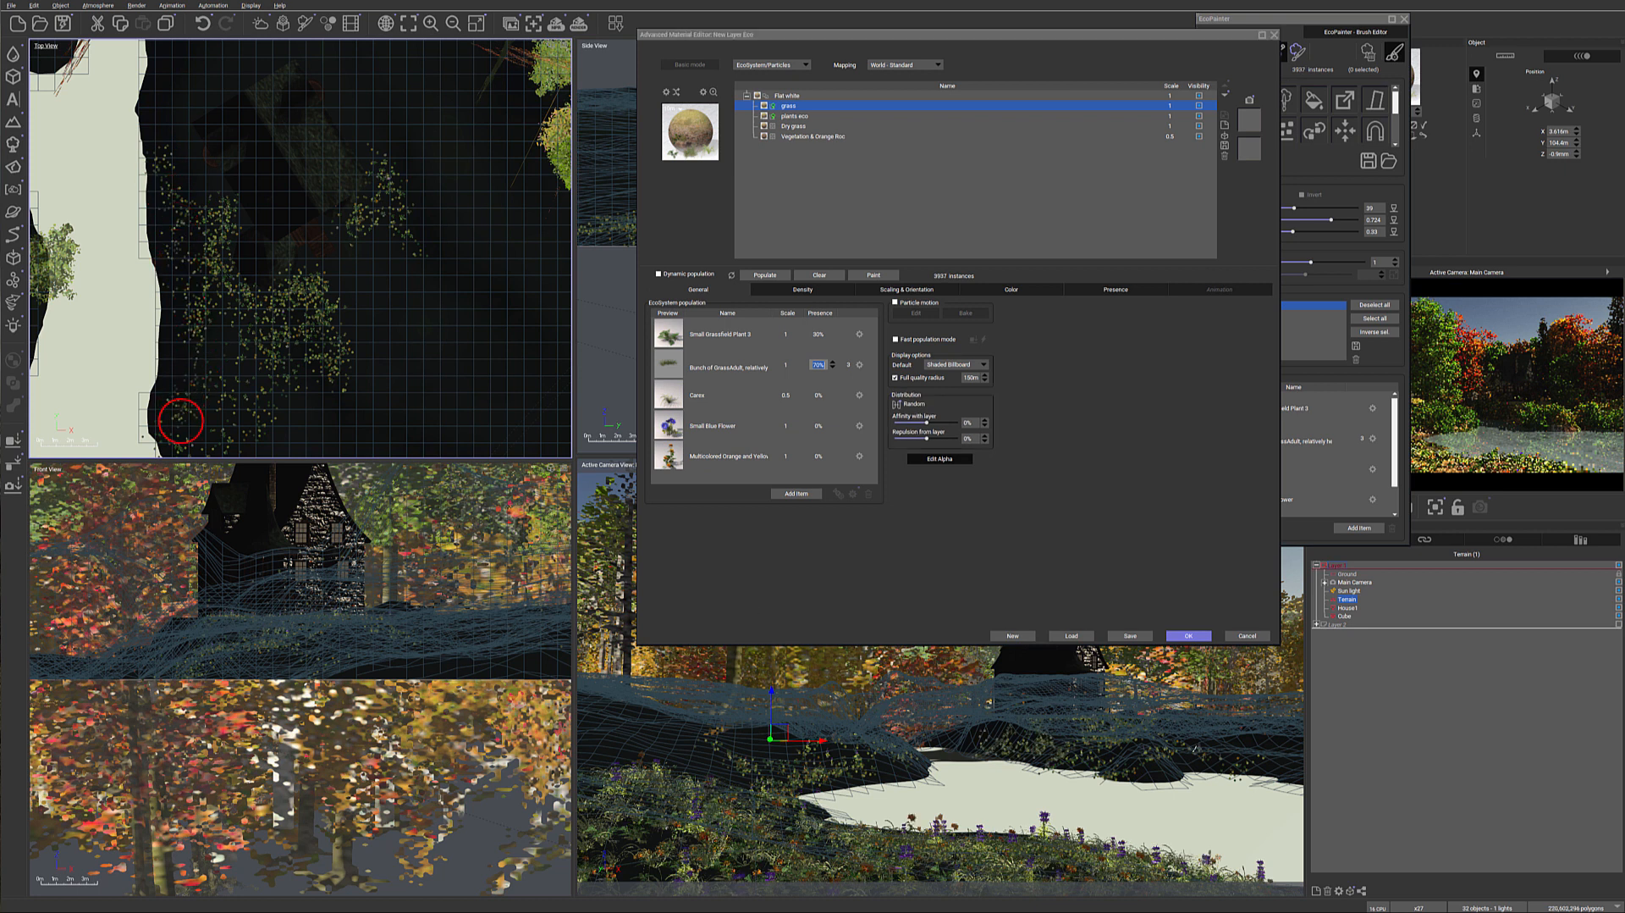
{"action": "right_click_drag", "start_coordinate": [388, 406], "coordinate": [546, 434]}
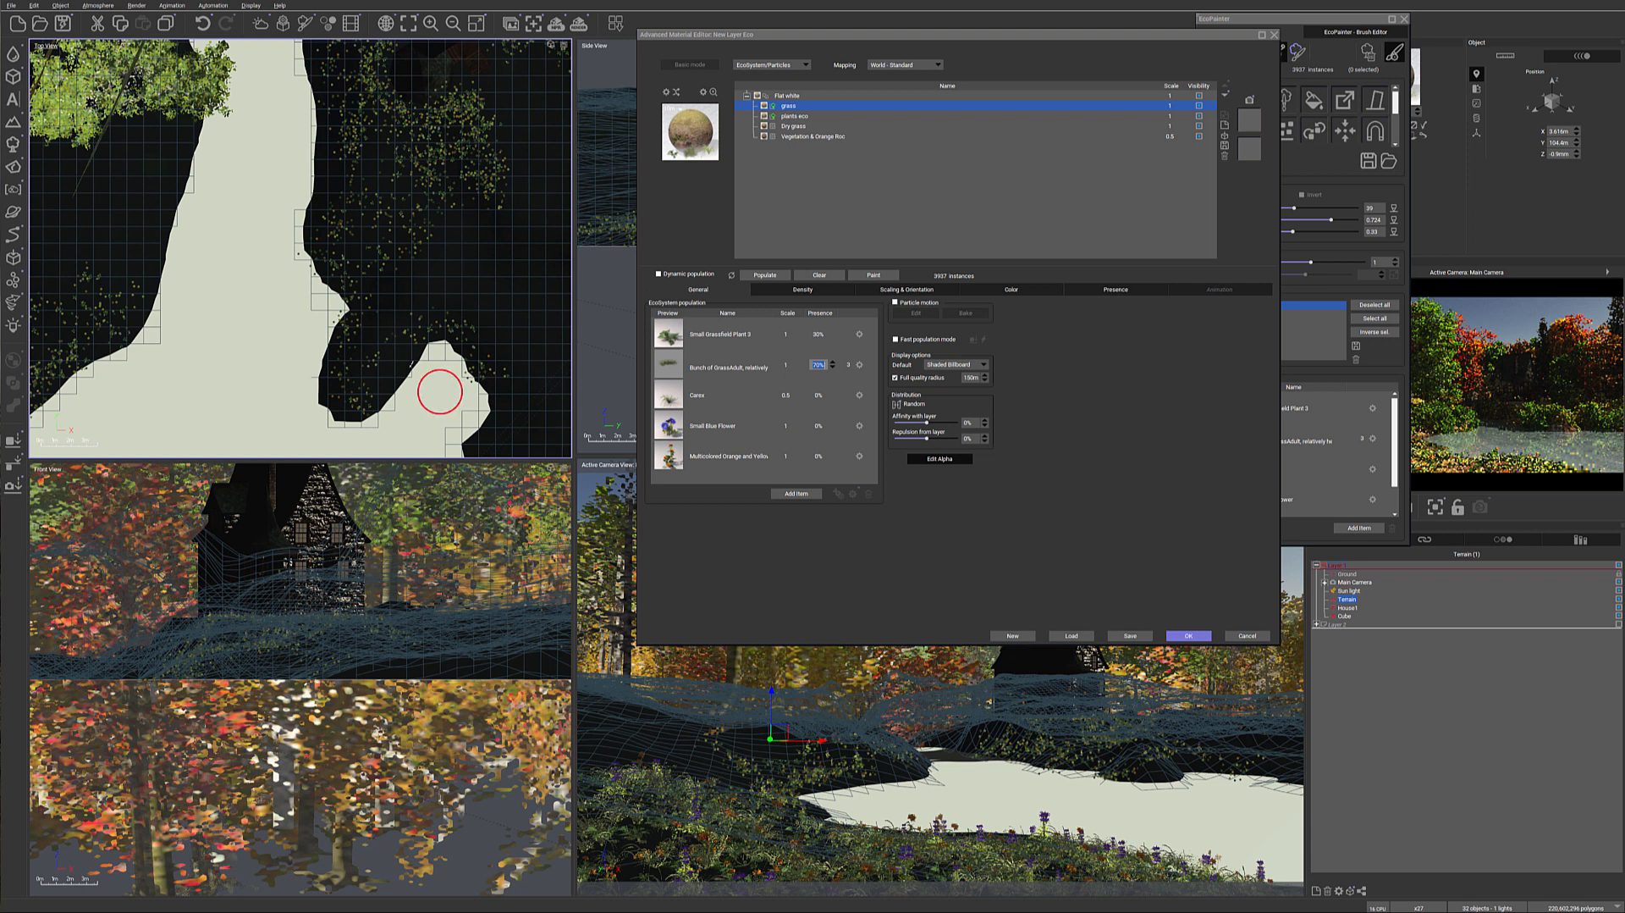
{"action": "left_click", "coordinate": [1189, 636]}
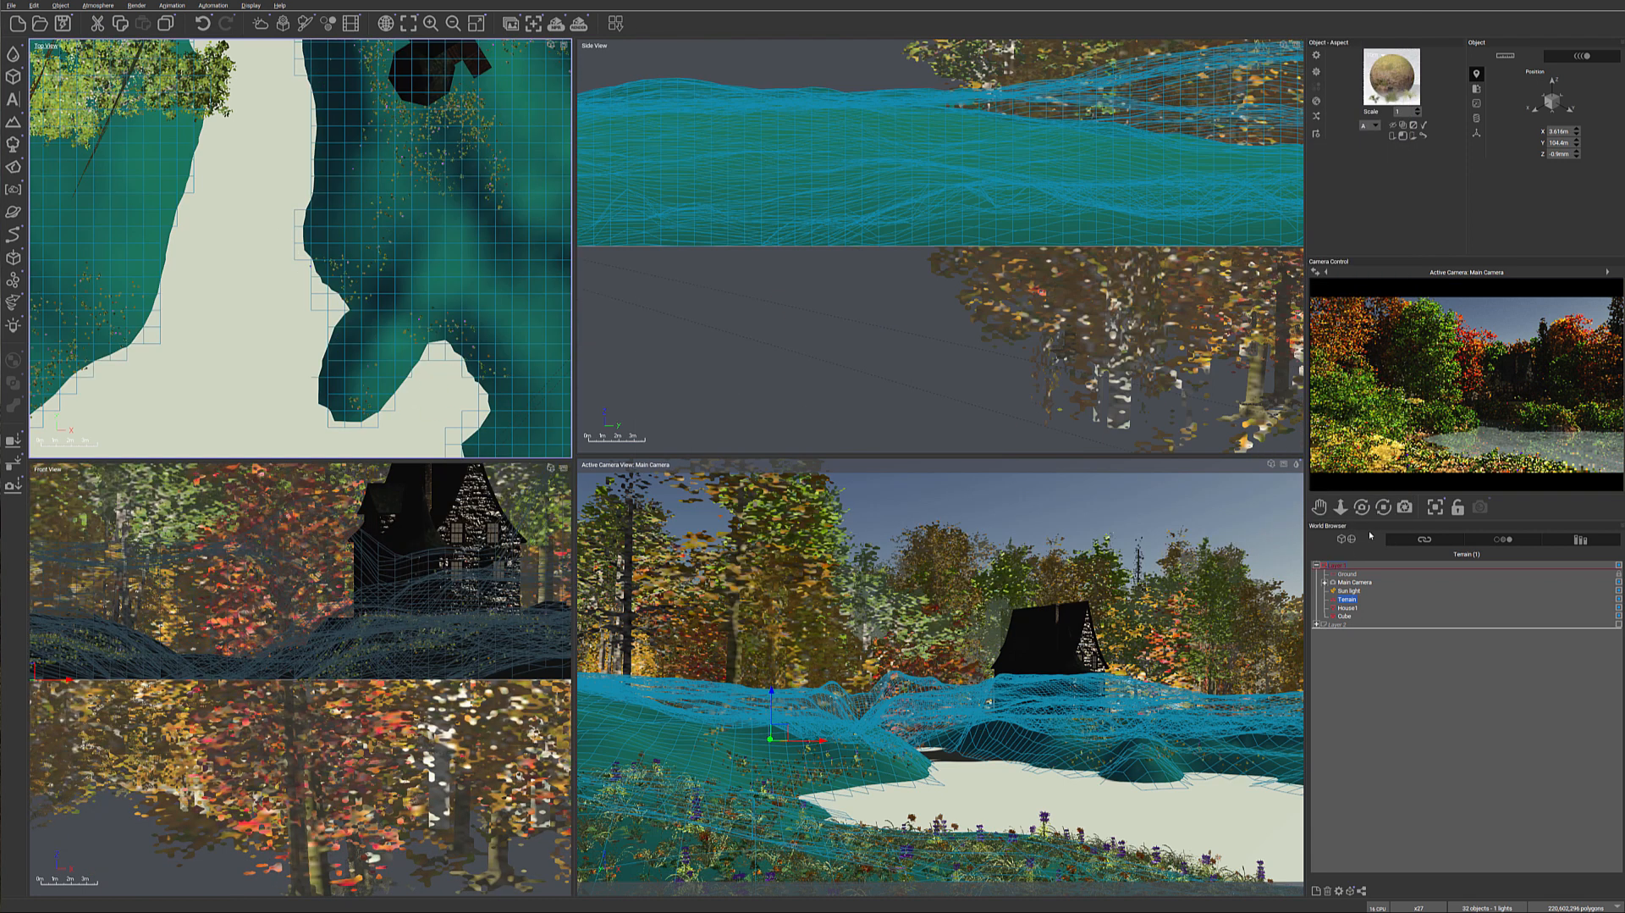
Step: Save the scene and refresh the main camera preview
{"action": "key", "text": "ctrl+s"}
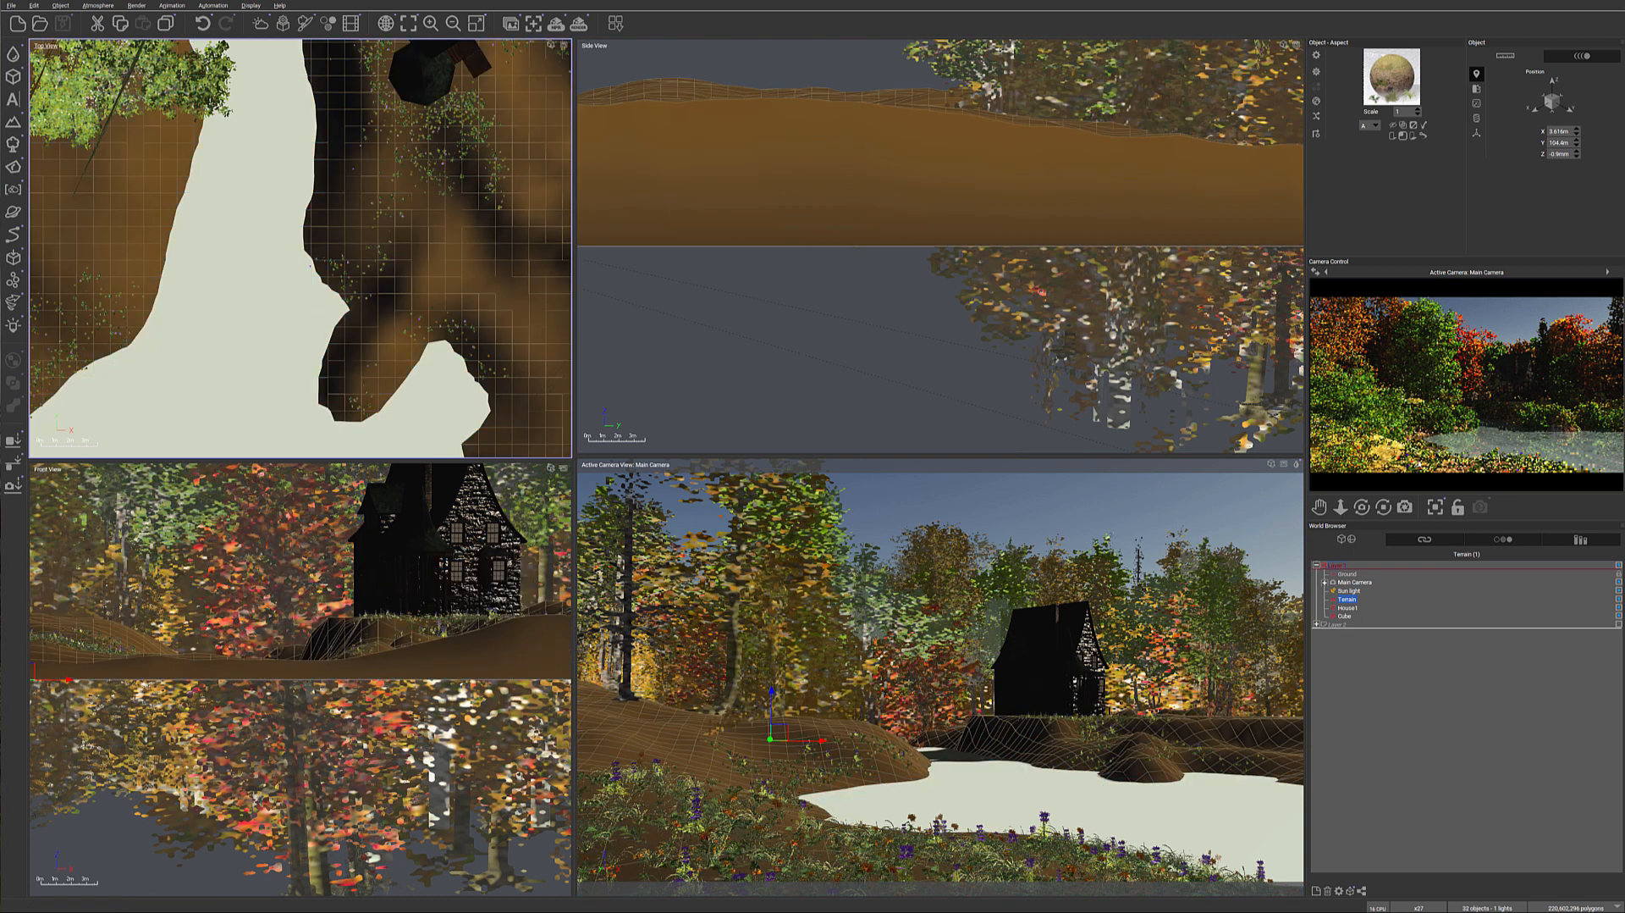
{"action": "right_click", "coordinate": [1441, 472]}
{"action": "left_click", "coordinate": [1458, 479]}
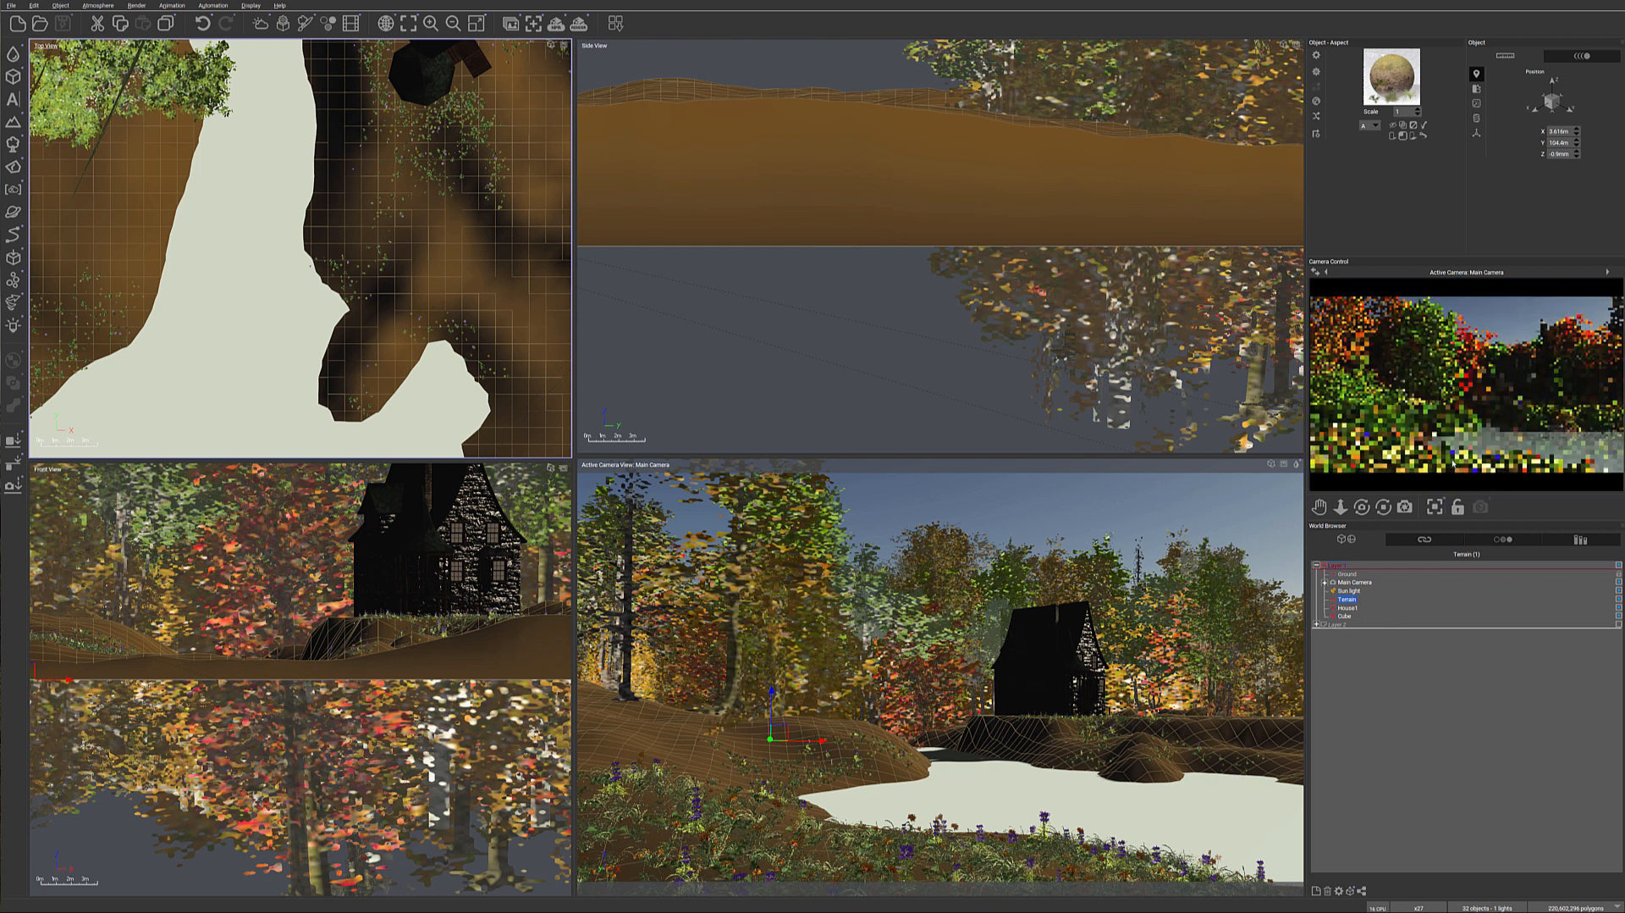
{"action": "right_click", "coordinate": [1585, 478]}
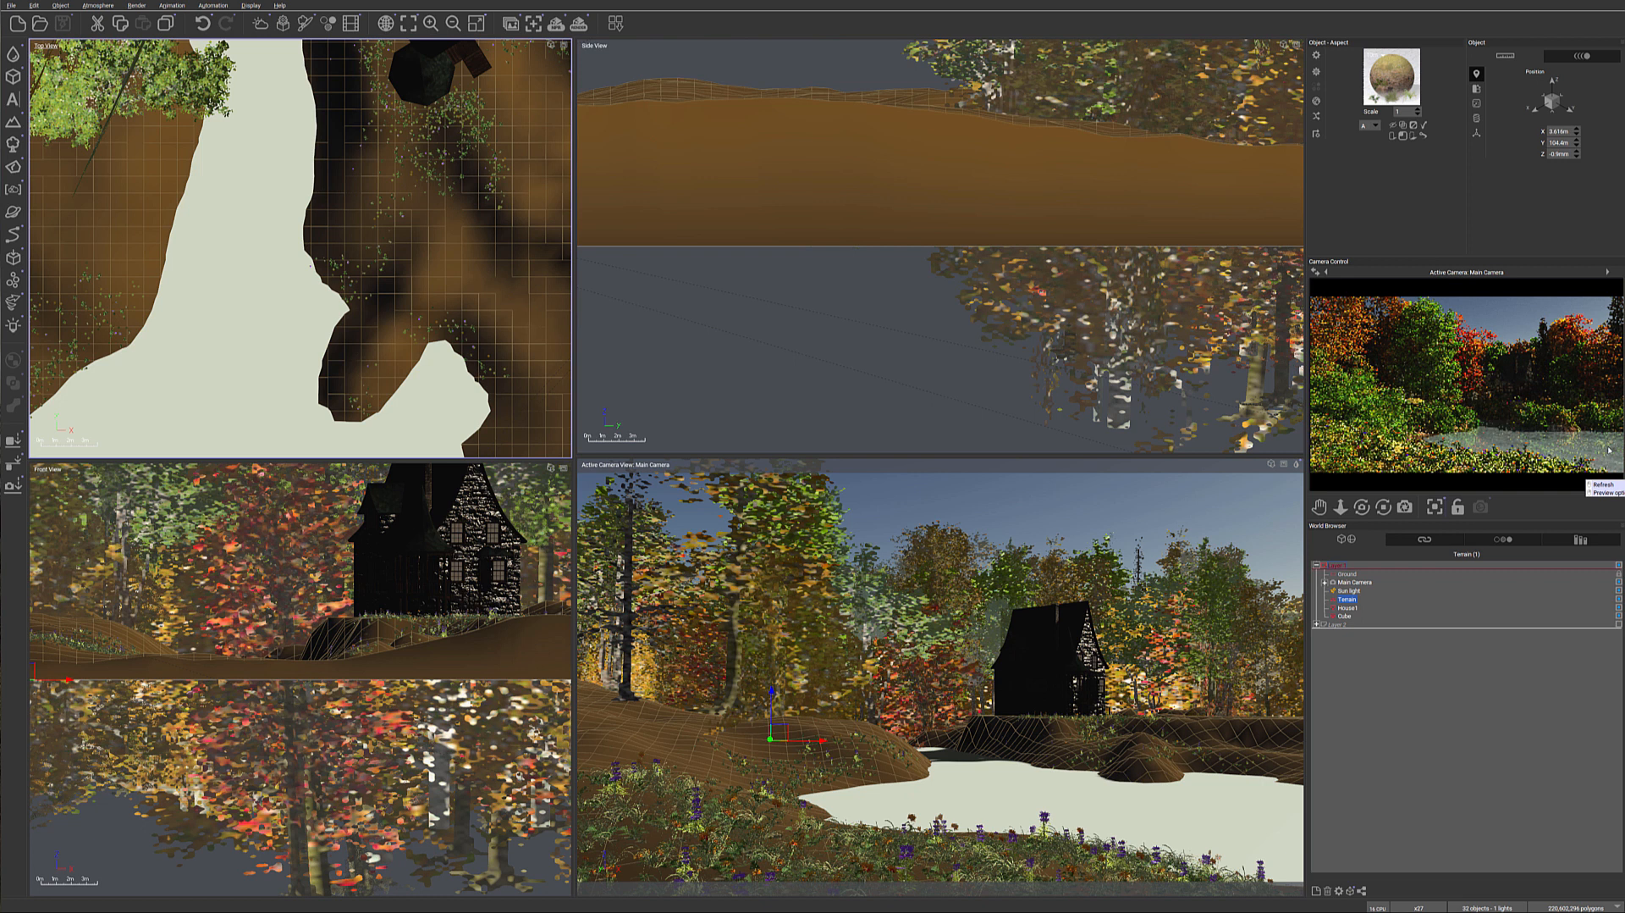
Step: Add a reed plant (Schilf) from the Grasses - Plants collection and place it at the water's edge on the near lake shore
{"action": "middle_click_drag", "start_coordinate": [313, 280], "coordinate": [592, 102]}
{"action": "mouse_move", "coordinate": [348, 323]}
{"action": "middle_mouse_down"}
{"action": "mouse_move", "coordinate": [377, 12]}
{"action": "mouse_move", "coordinate": [414, 230]}
{"action": "middle_mouse_up"}
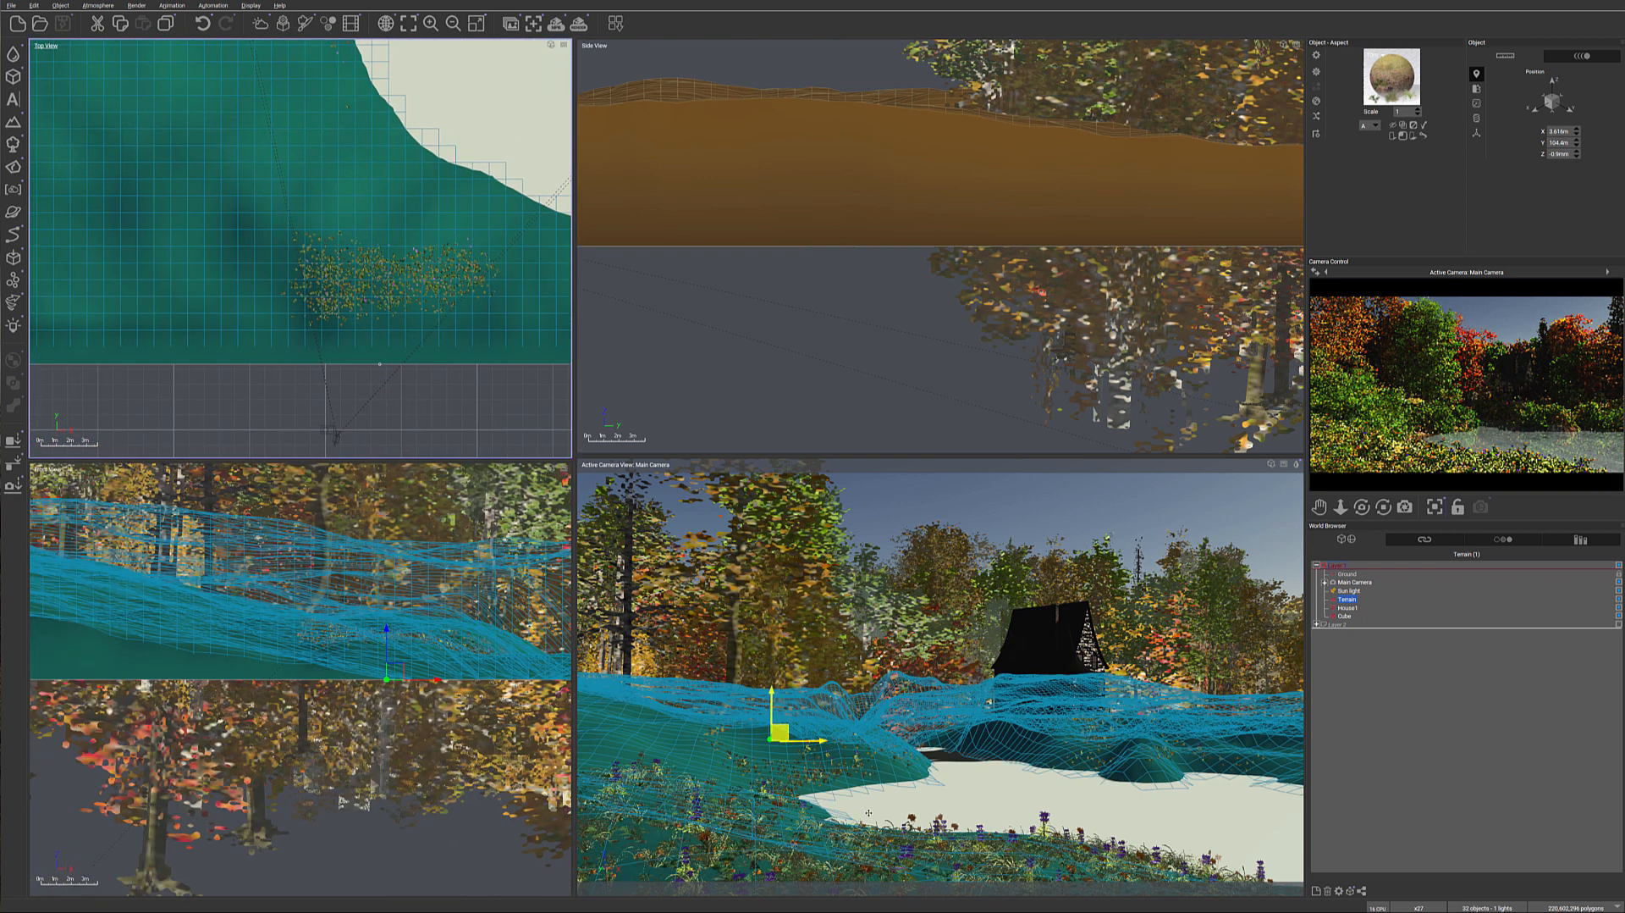
{"action": "middle_click_drag", "start_coordinate": [320, 167], "coordinate": [265, 268]}
{"action": "middle_click_drag", "start_coordinate": [344, 140], "coordinate": [337, 548]}
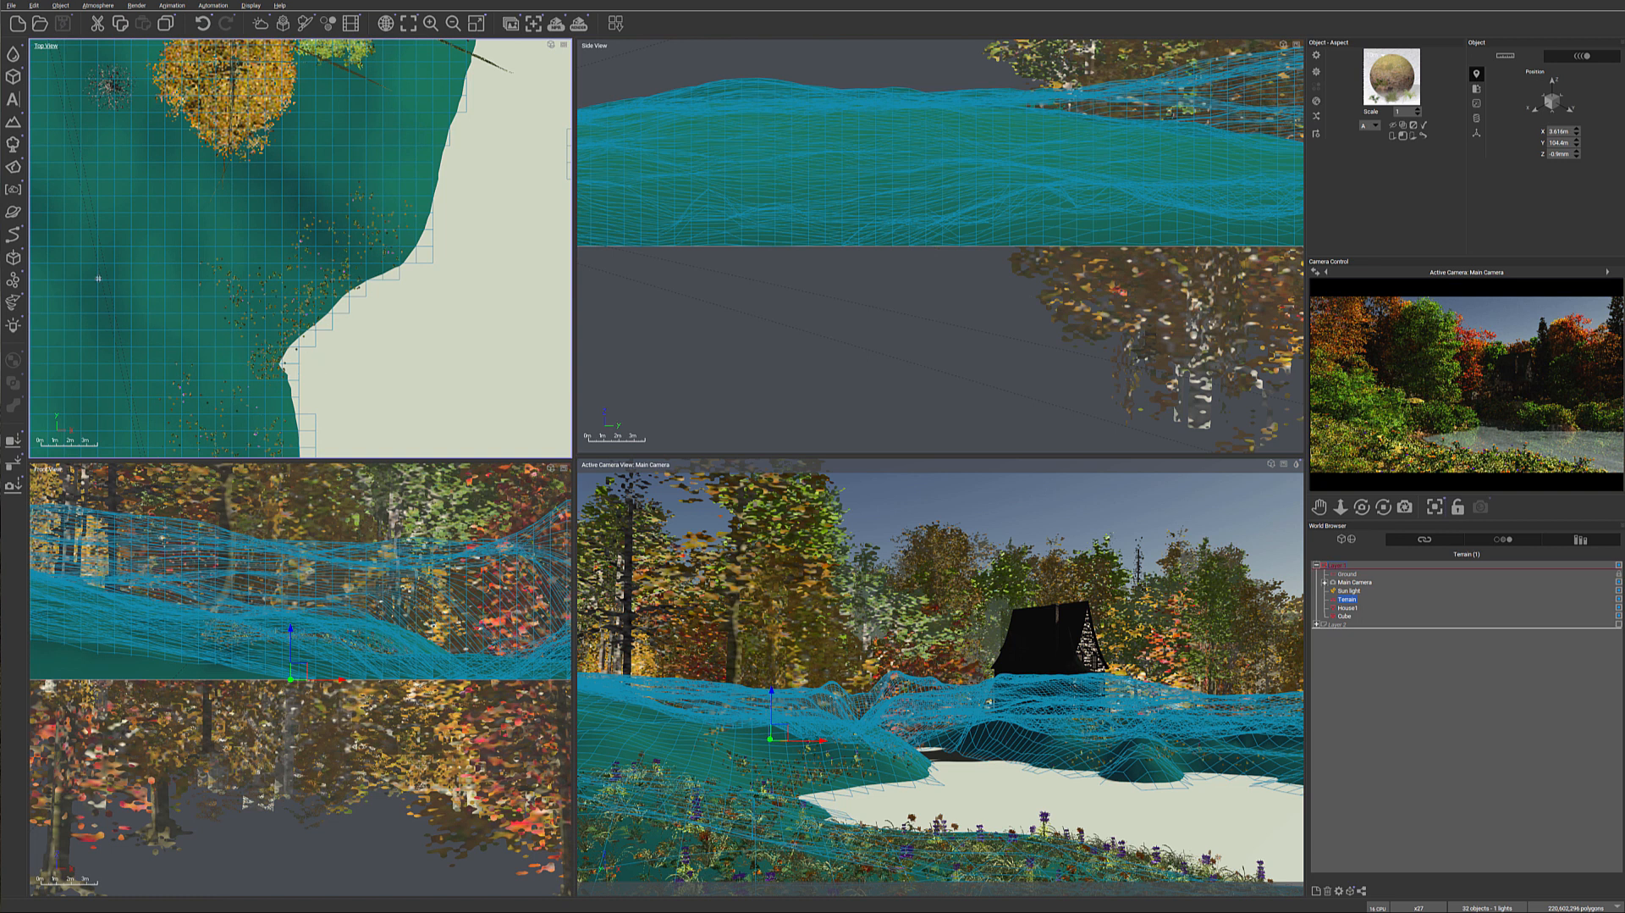
{"action": "left_click", "coordinate": [13, 144]}
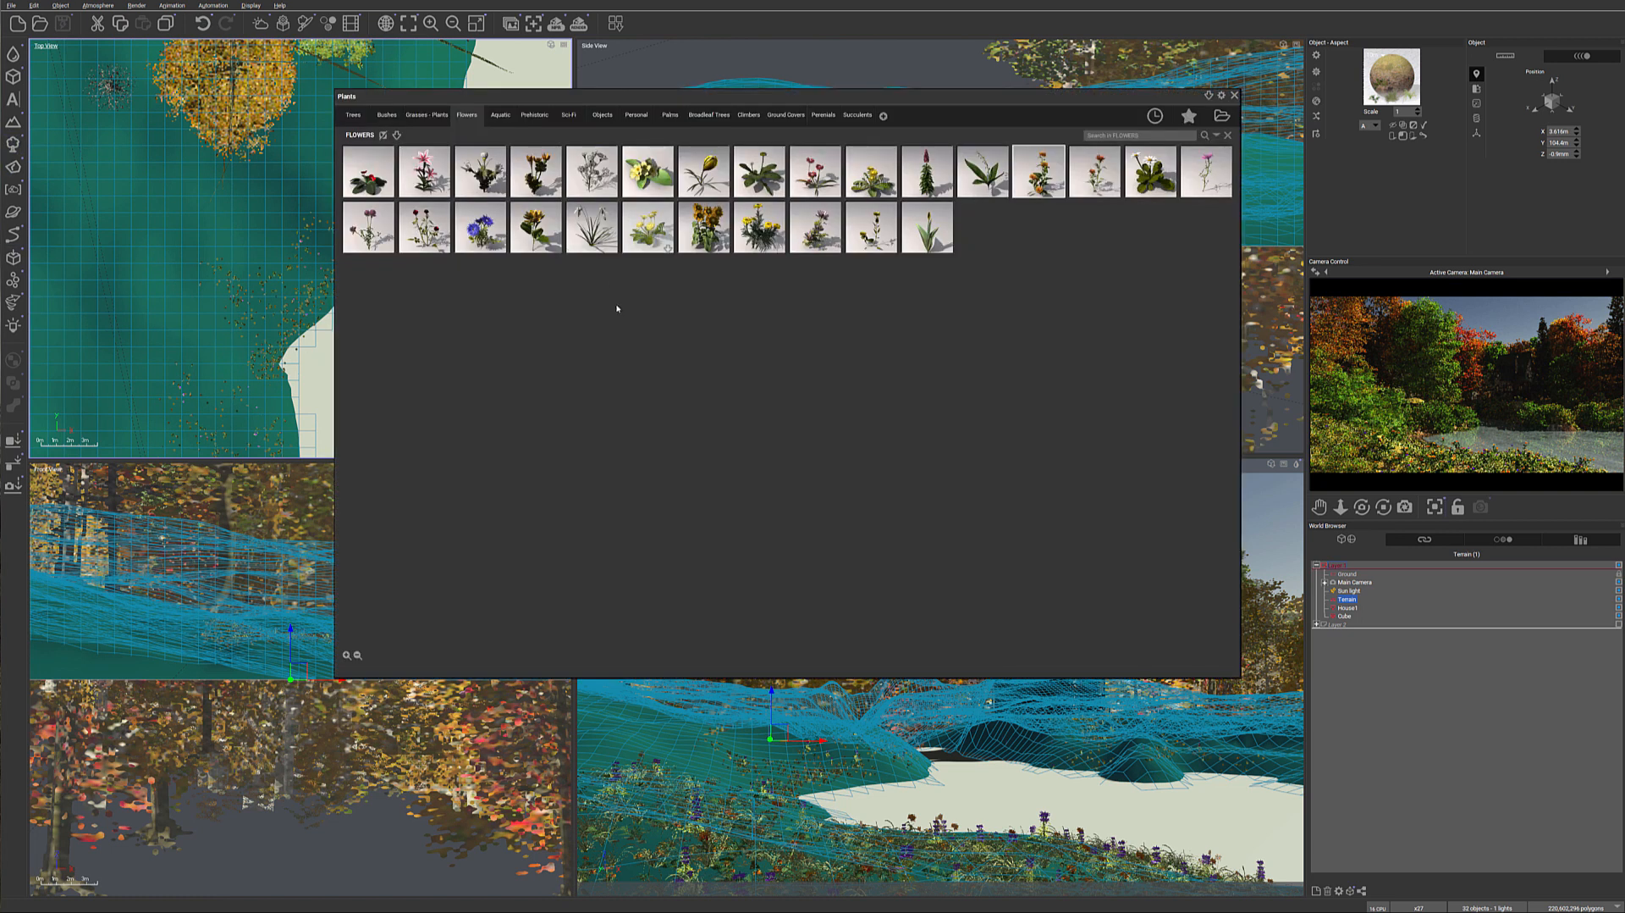
{"action": "left_click", "coordinate": [426, 114]}
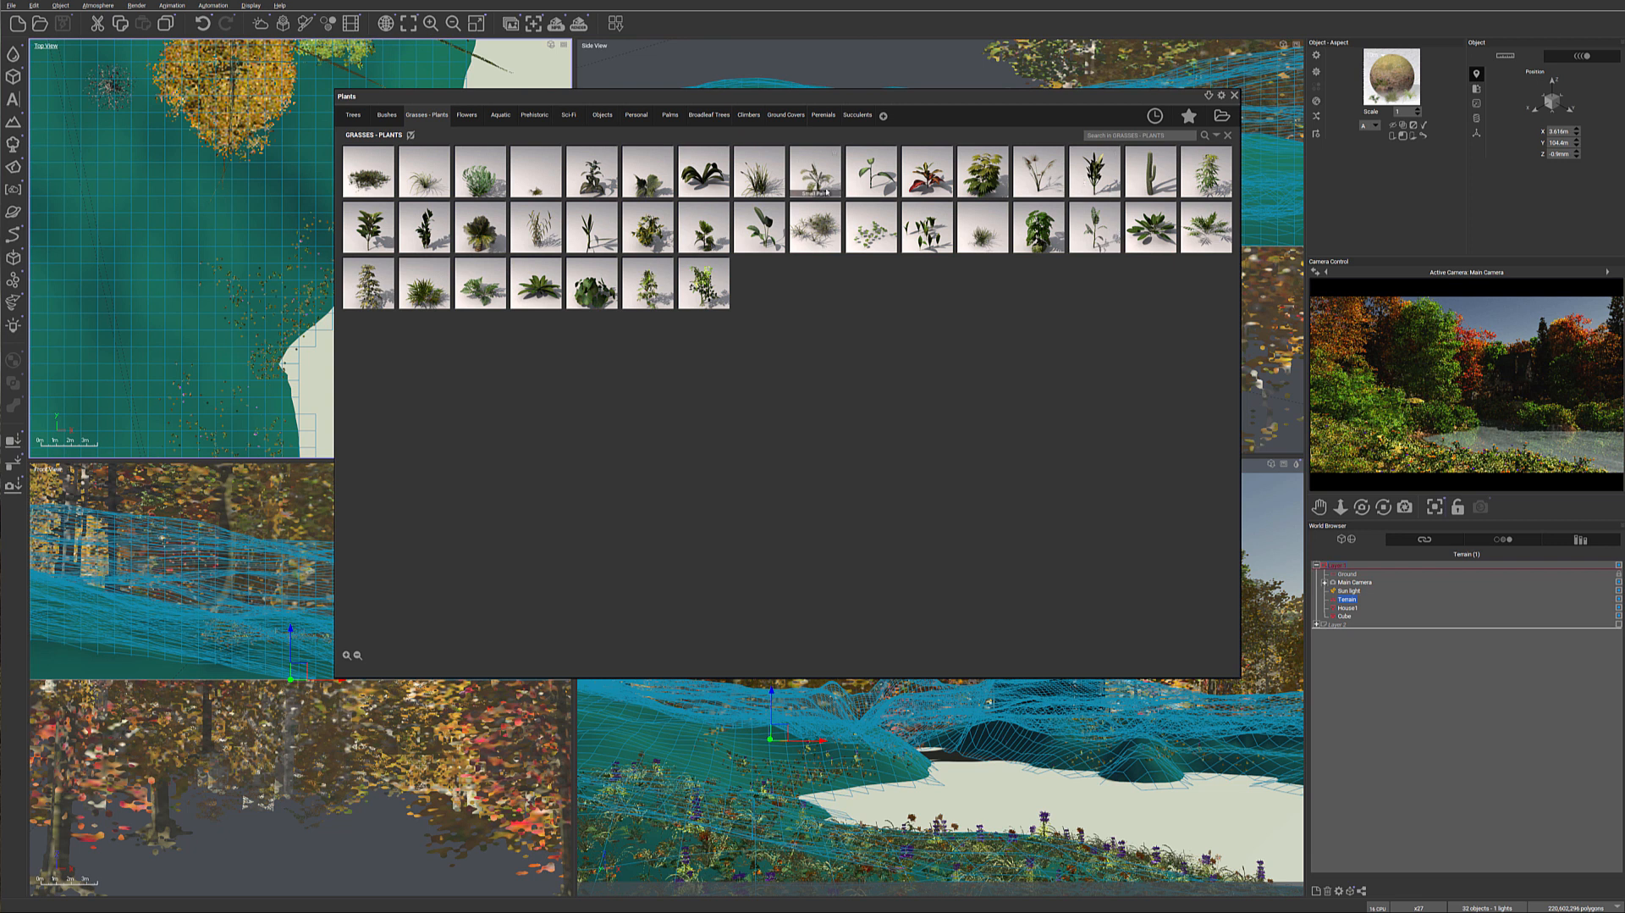
{"action": "double_click", "coordinate": [764, 181]}
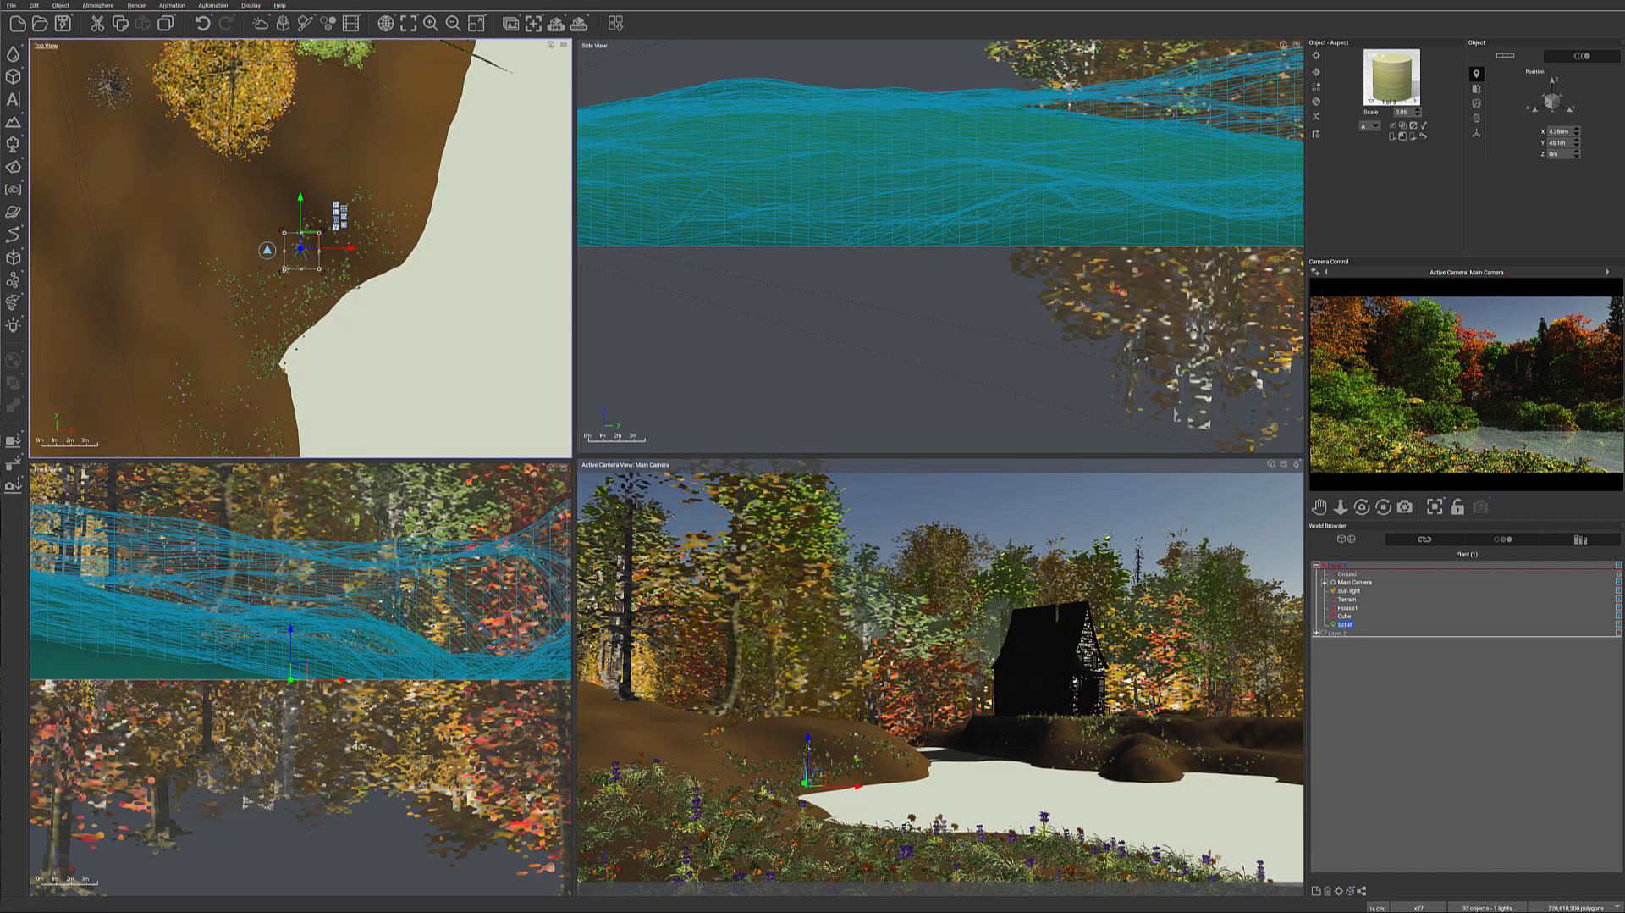
{"action": "left_click_drag", "start_coordinate": [306, 243], "coordinate": [320, 323]}
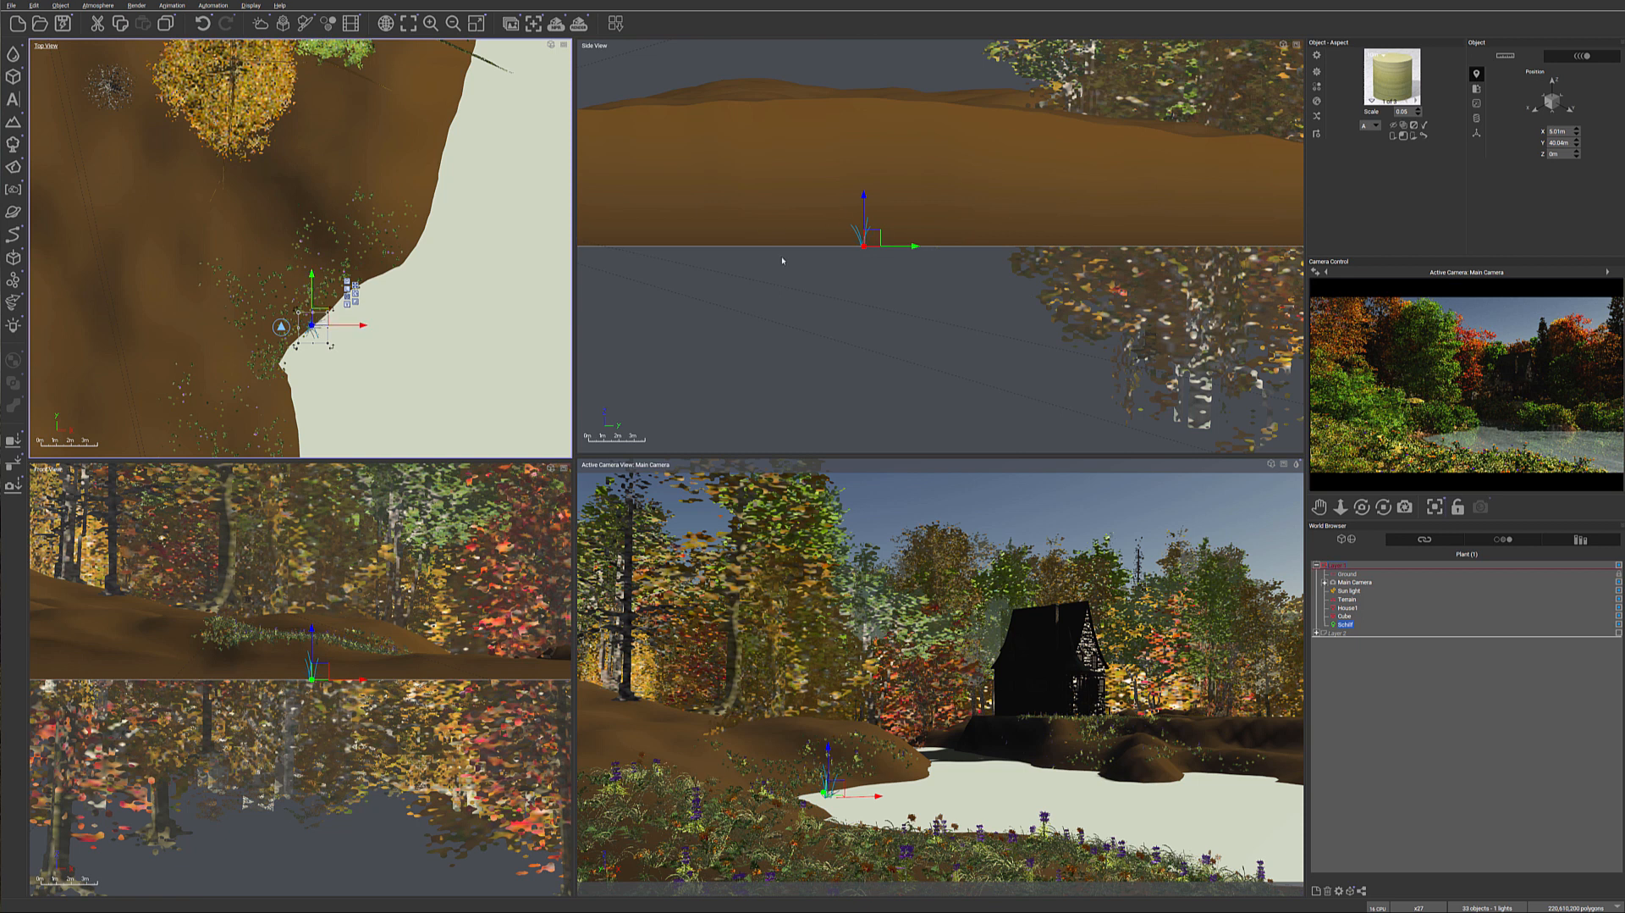
{"action": "right_click_drag", "start_coordinate": [268, 325], "coordinate": [277, 268]}
{"action": "left_click_drag", "start_coordinate": [330, 266], "coordinate": [343, 264]}
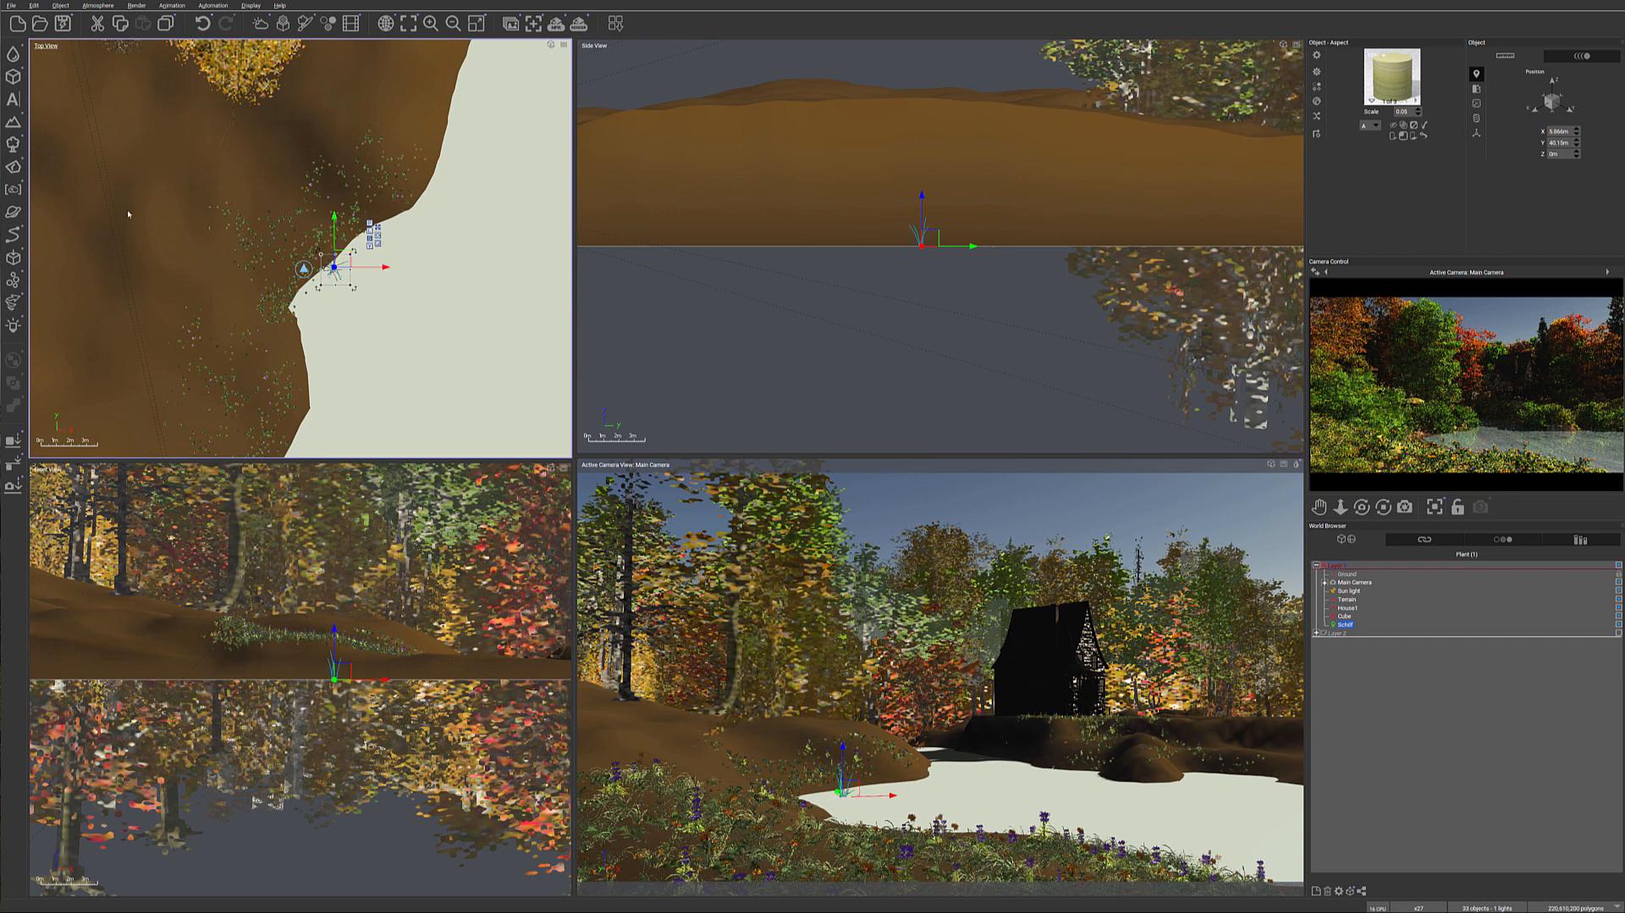
Step: Add several more reed plants and spread them around the first one in the shallow water by the near shore
{"action": "left_click", "coordinate": [13, 144]}
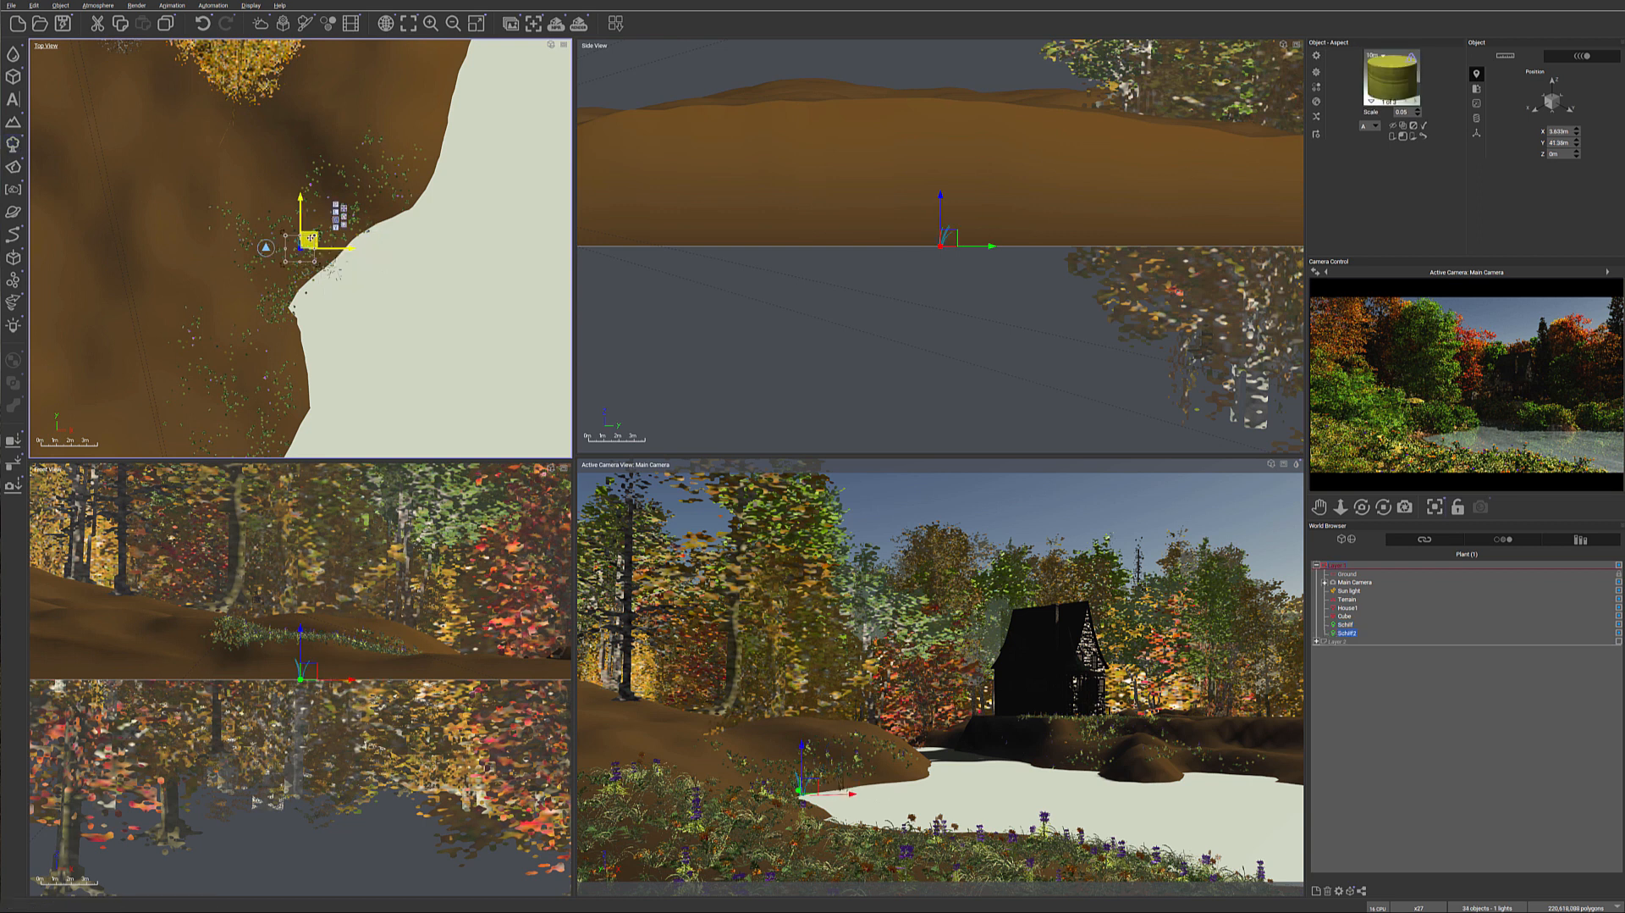
{"action": "left_click_drag", "start_coordinate": [308, 240], "coordinate": [311, 281]}
{"action": "left_click", "coordinate": [12, 144]}
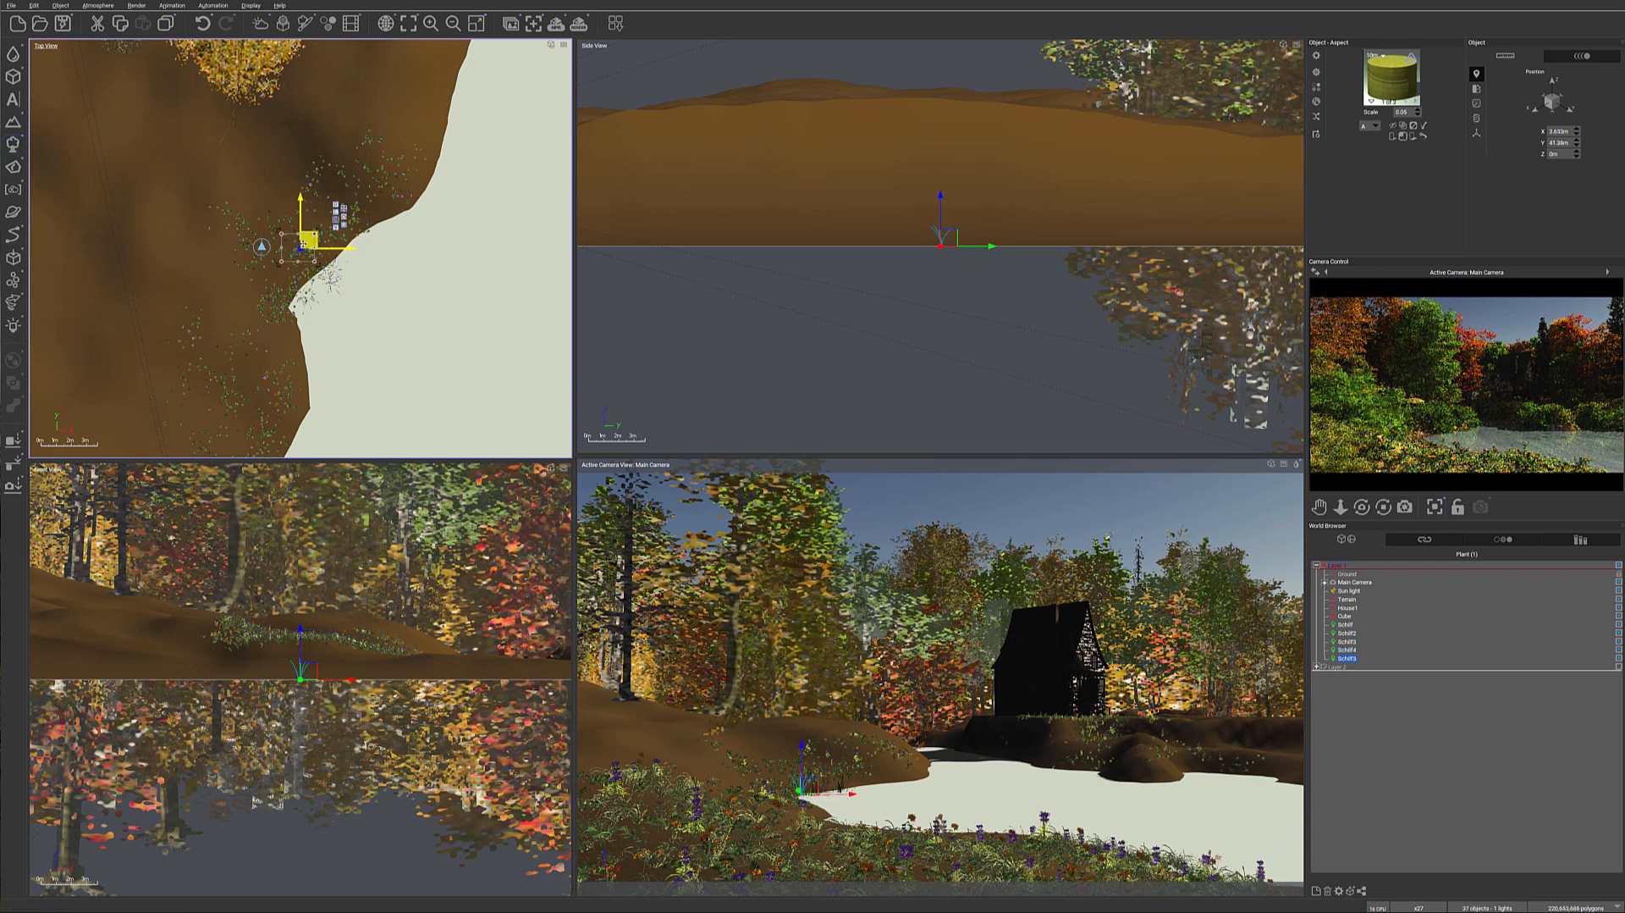
{"action": "left_click_drag", "start_coordinate": [371, 306], "coordinate": [349, 295]}
{"action": "left_click", "coordinate": [12, 144]}
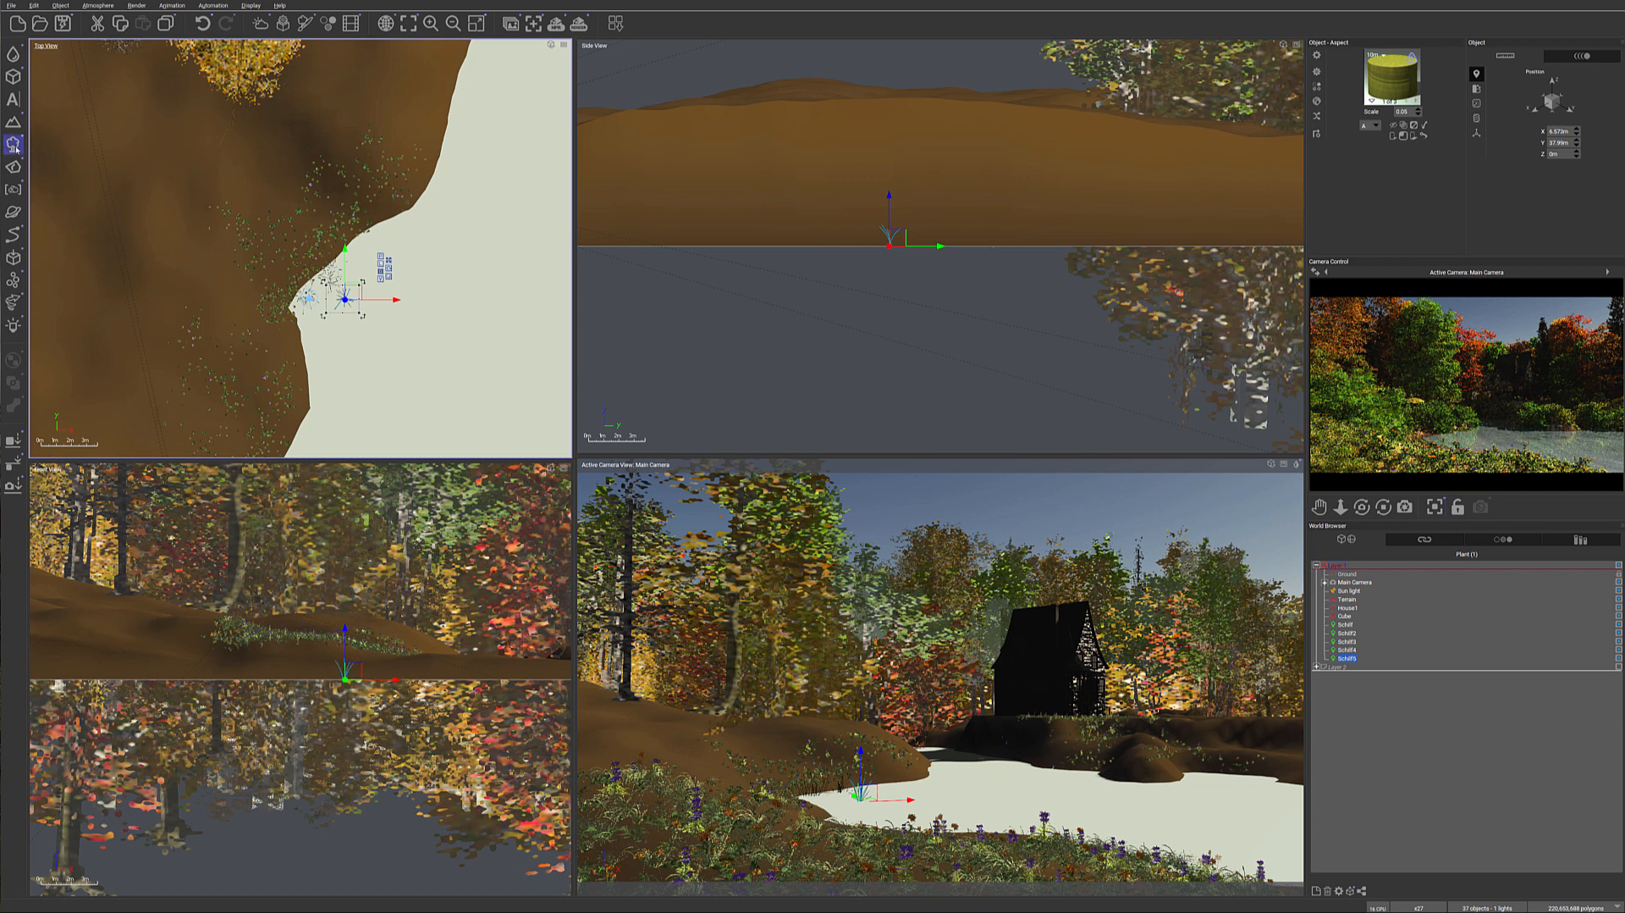
{"action": "left_click_drag", "start_coordinate": [304, 238], "coordinate": [303, 326]}
{"action": "right_click_drag", "start_coordinate": [634, 288], "coordinate": [232, 179]}
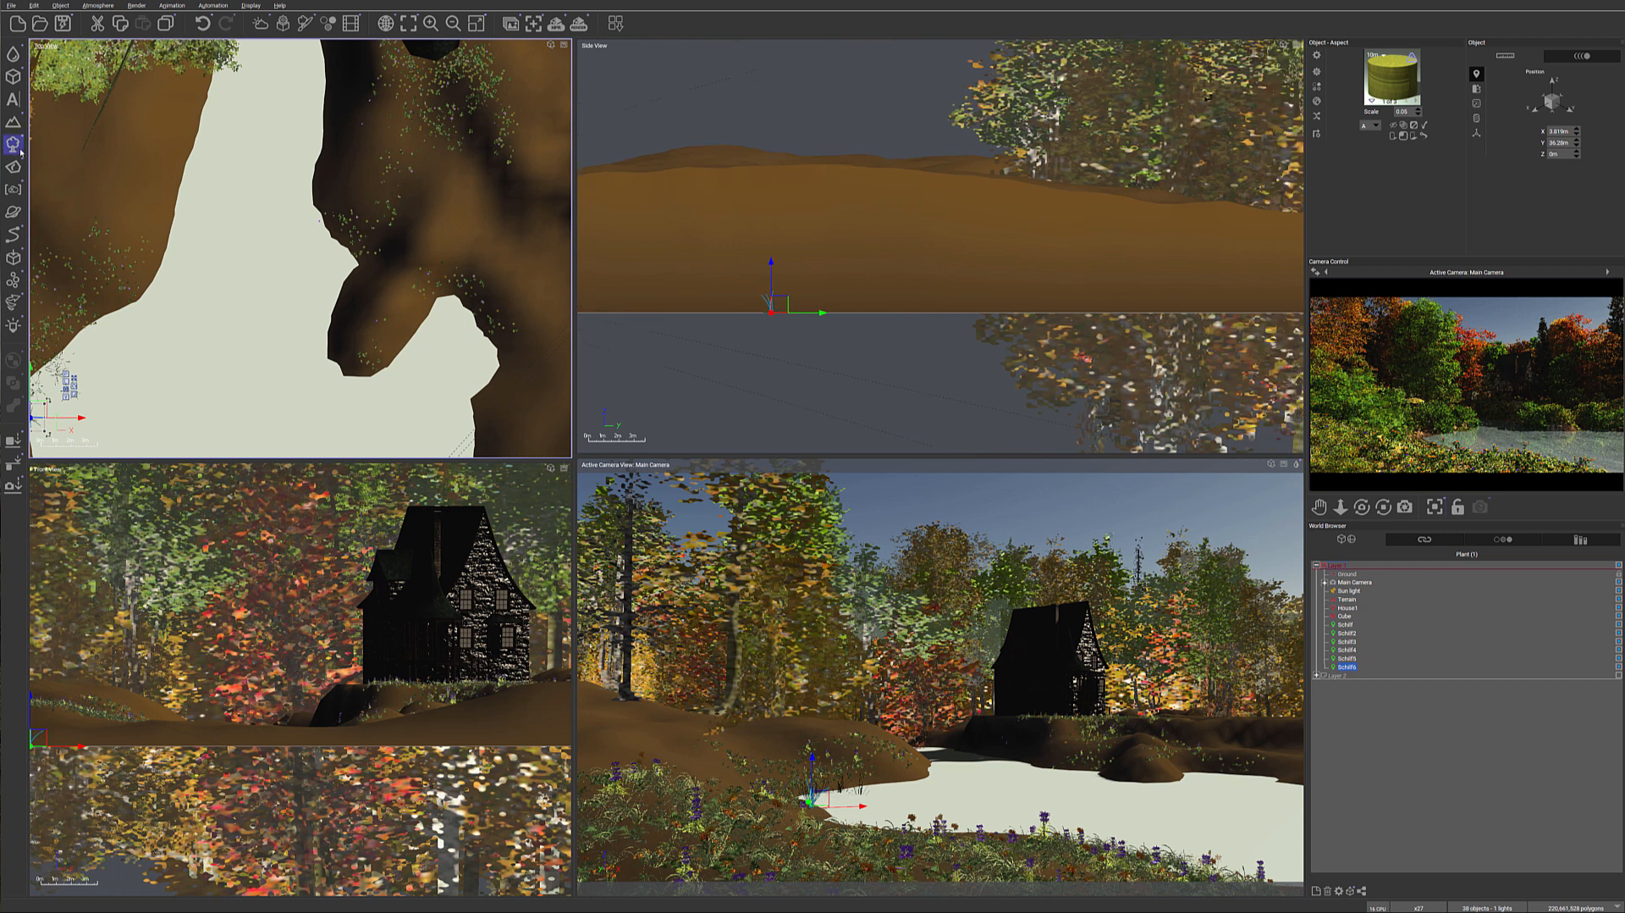
Step: Add three reed plants and set them in the water along the far shore below the house
{"action": "left_click", "coordinate": [12, 143]}
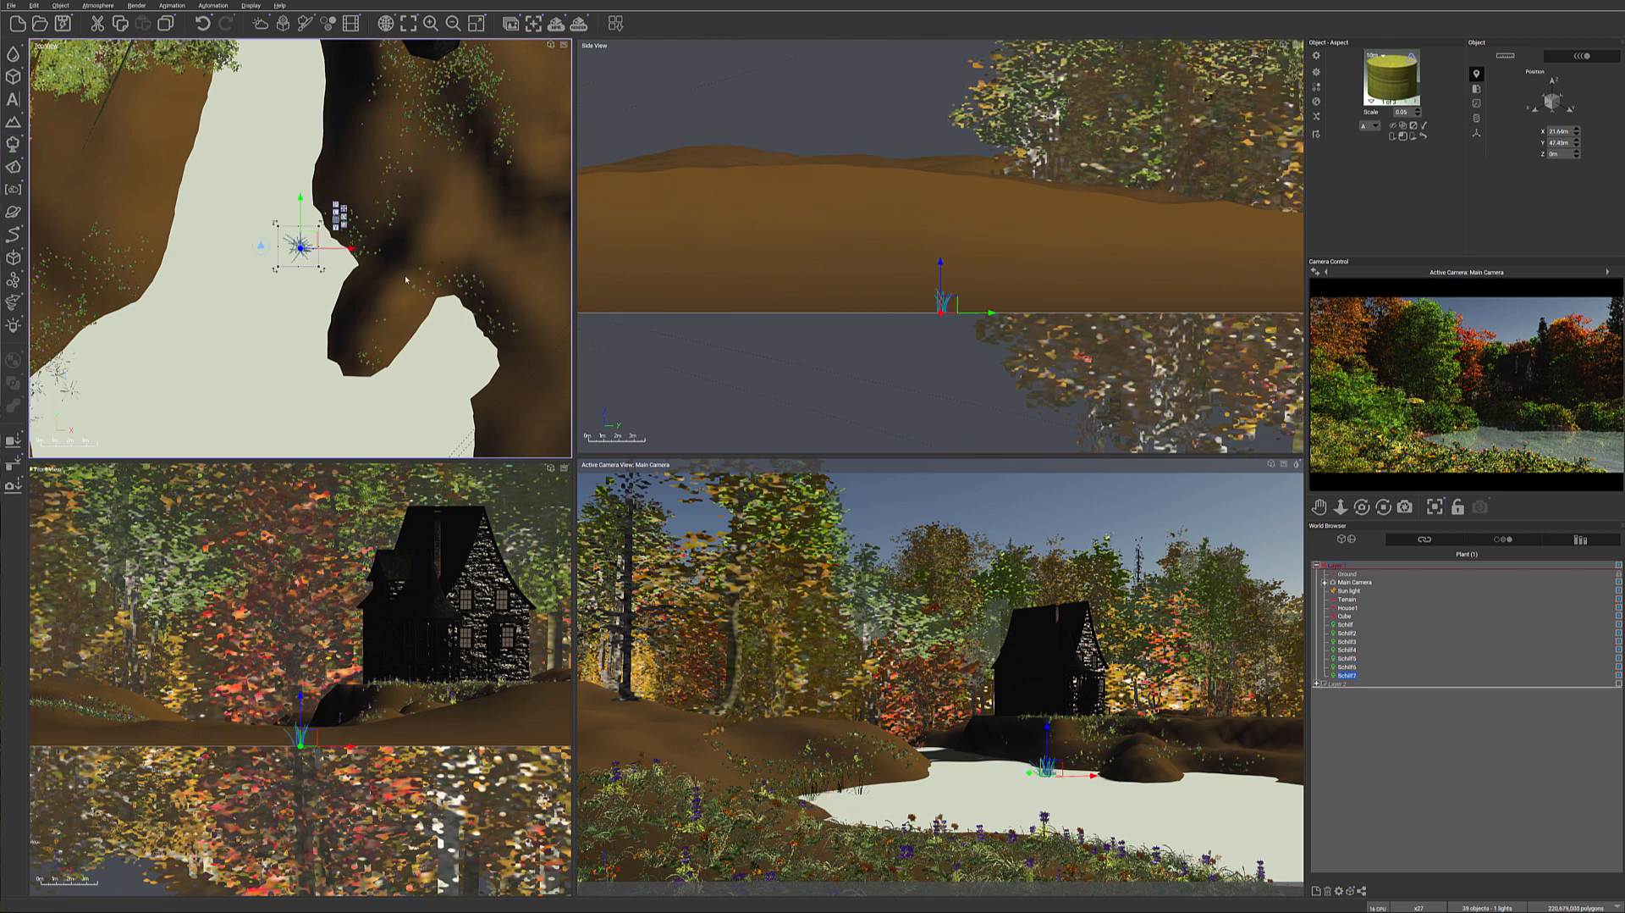
{"action": "left_click_drag", "start_coordinate": [307, 241], "coordinate": [341, 258]}
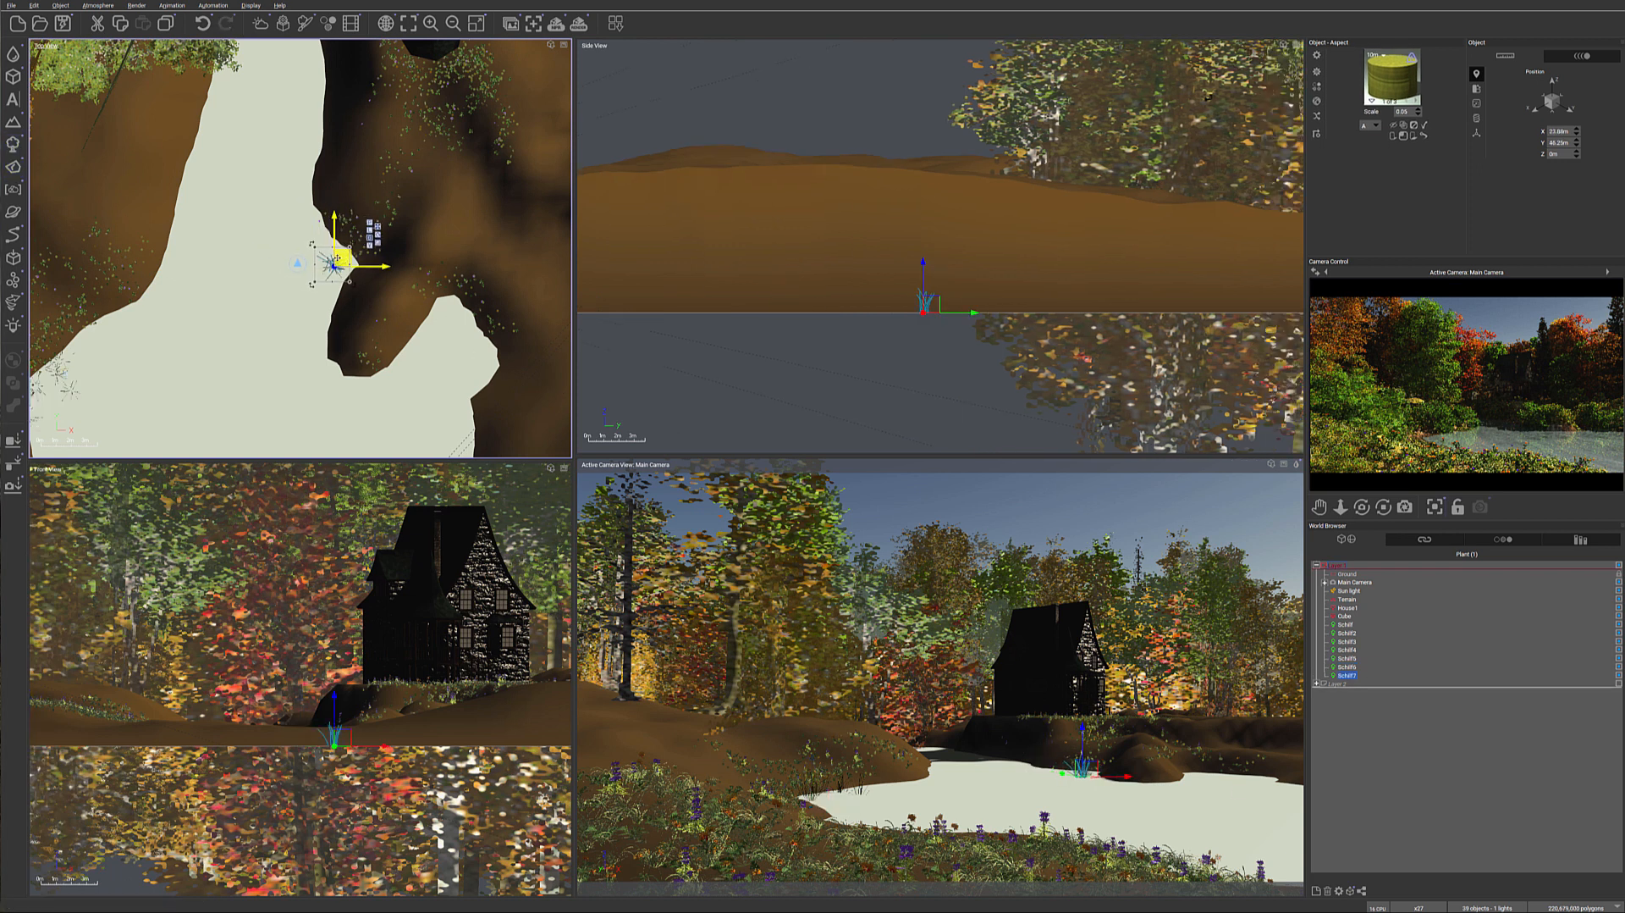
{"action": "left_click", "coordinate": [12, 143]}
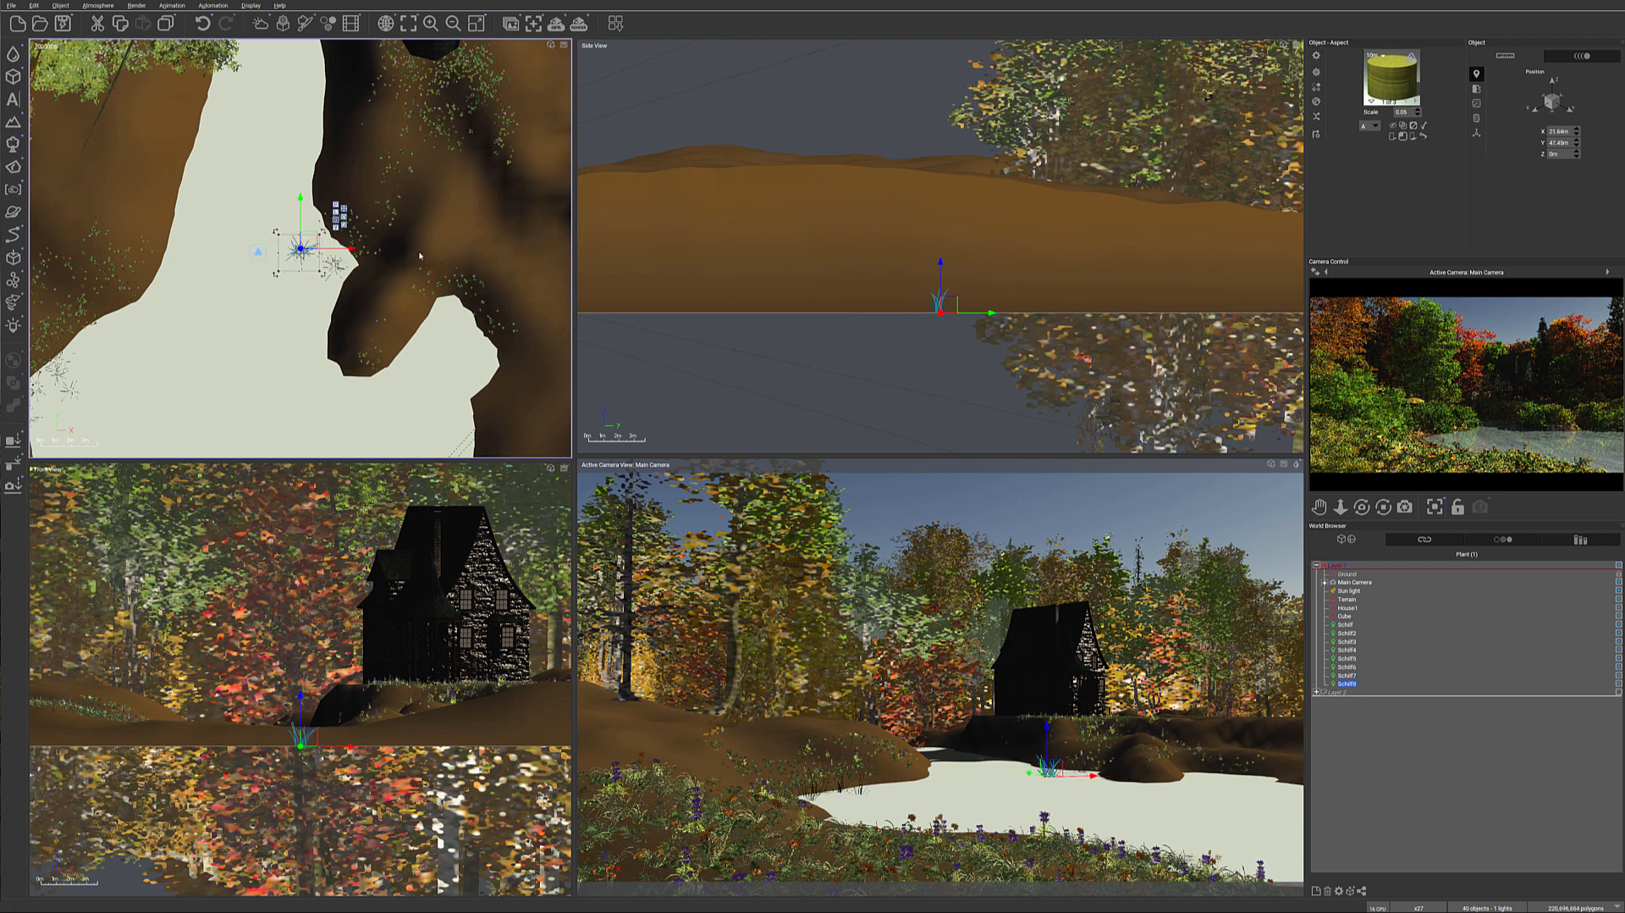
{"action": "left_click_drag", "start_coordinate": [301, 248], "coordinate": [304, 203]}
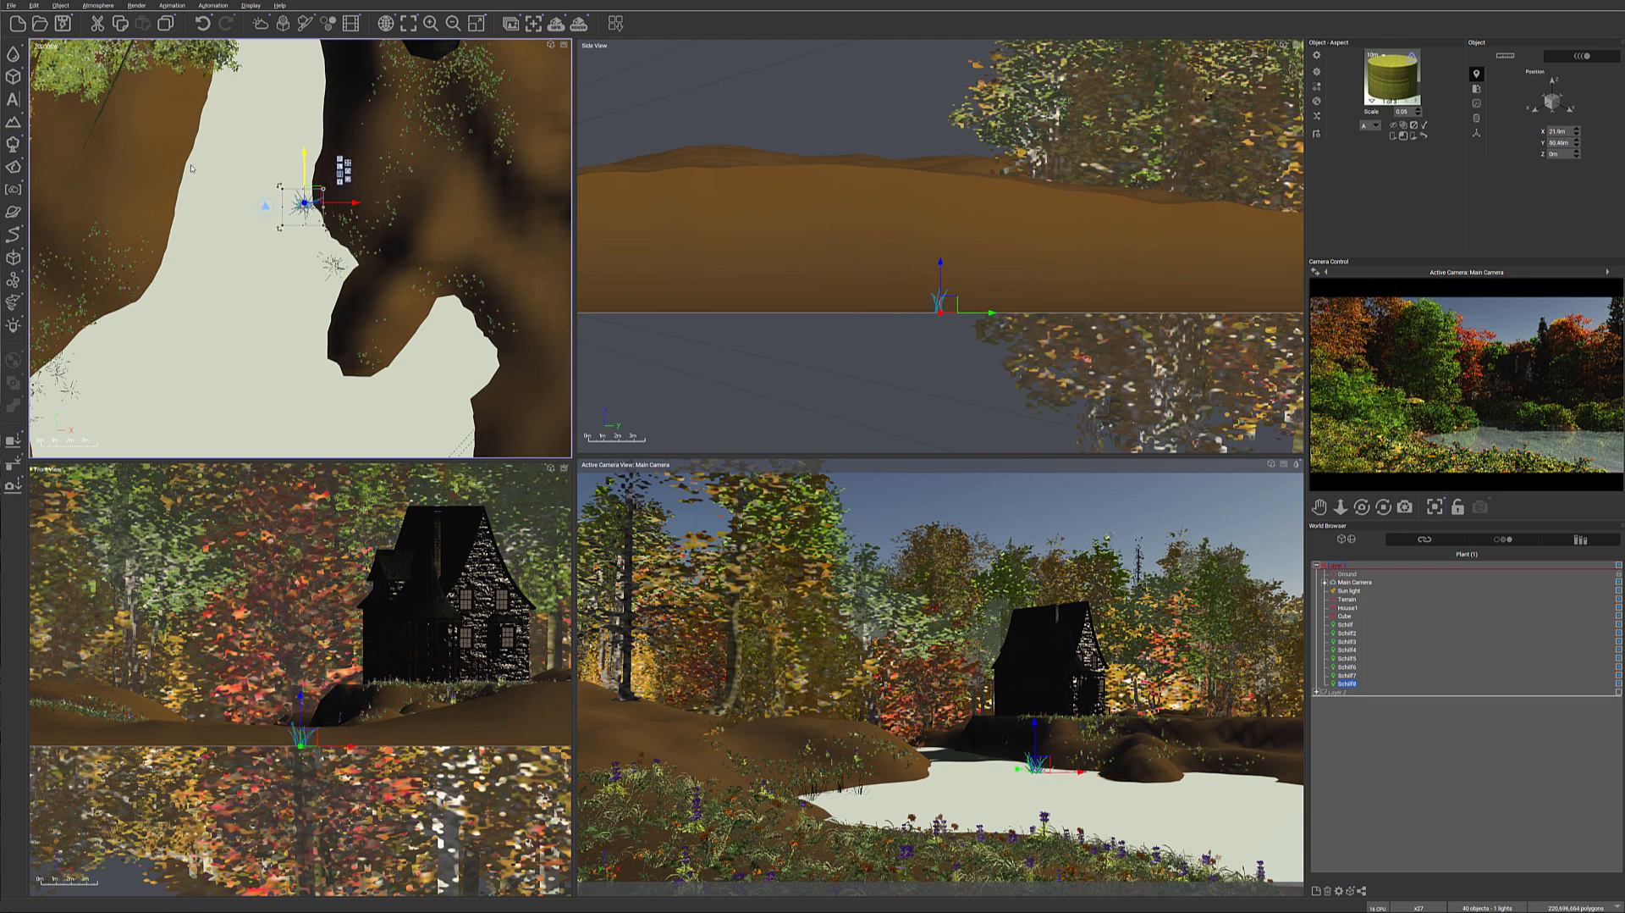
{"action": "left_click", "coordinate": [13, 144]}
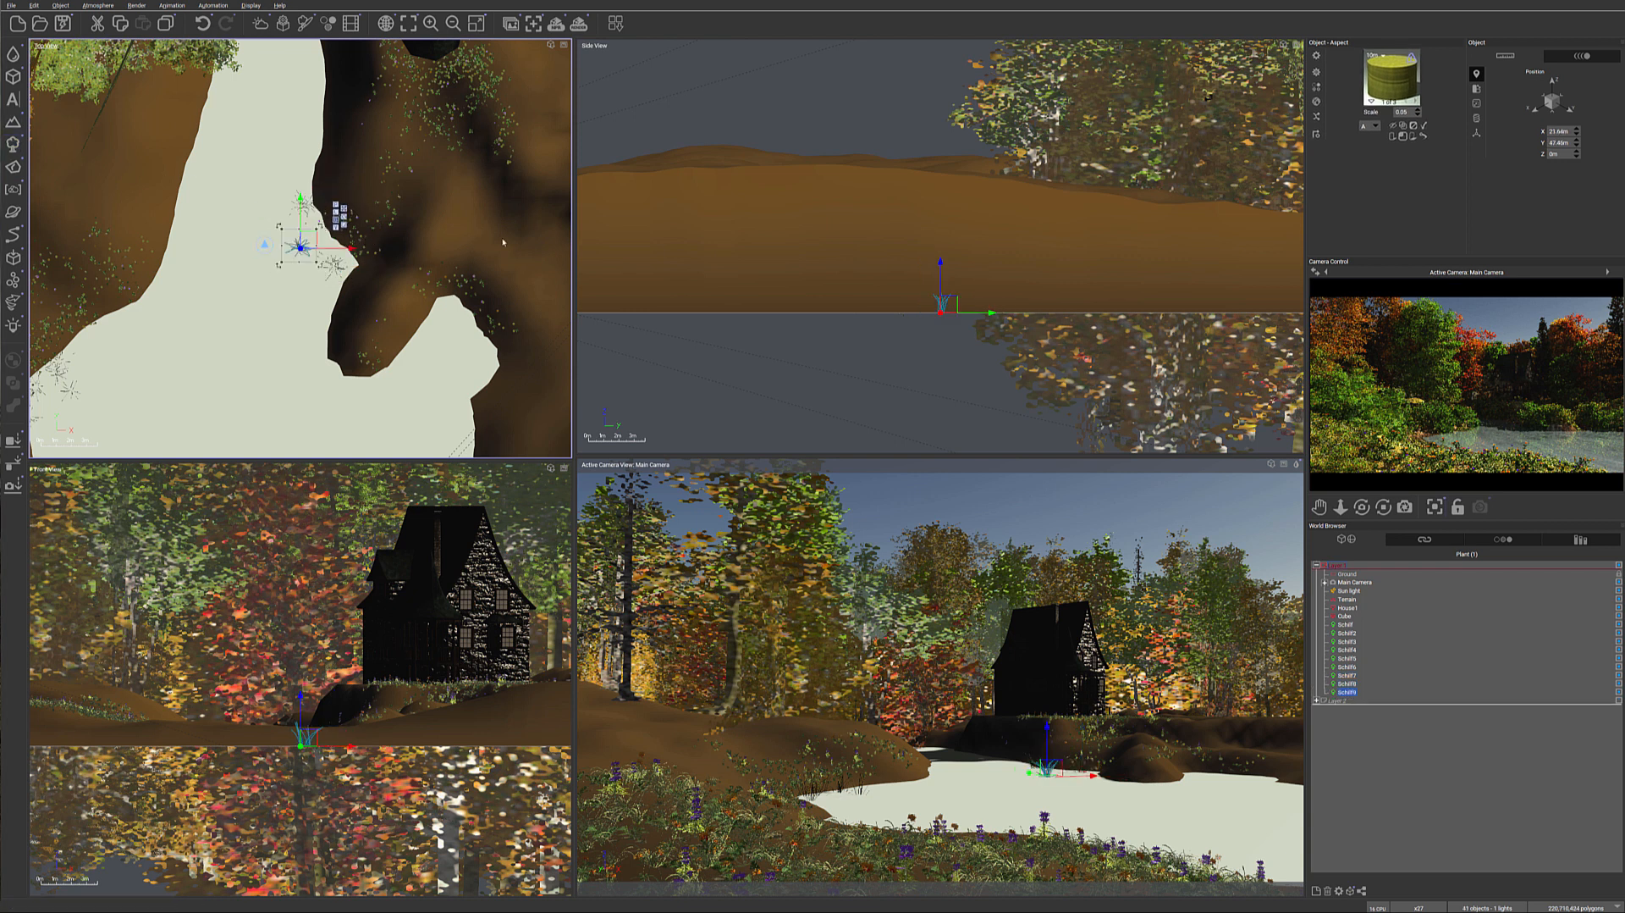
{"action": "left_click_drag", "start_coordinate": [307, 242], "coordinate": [314, 215]}
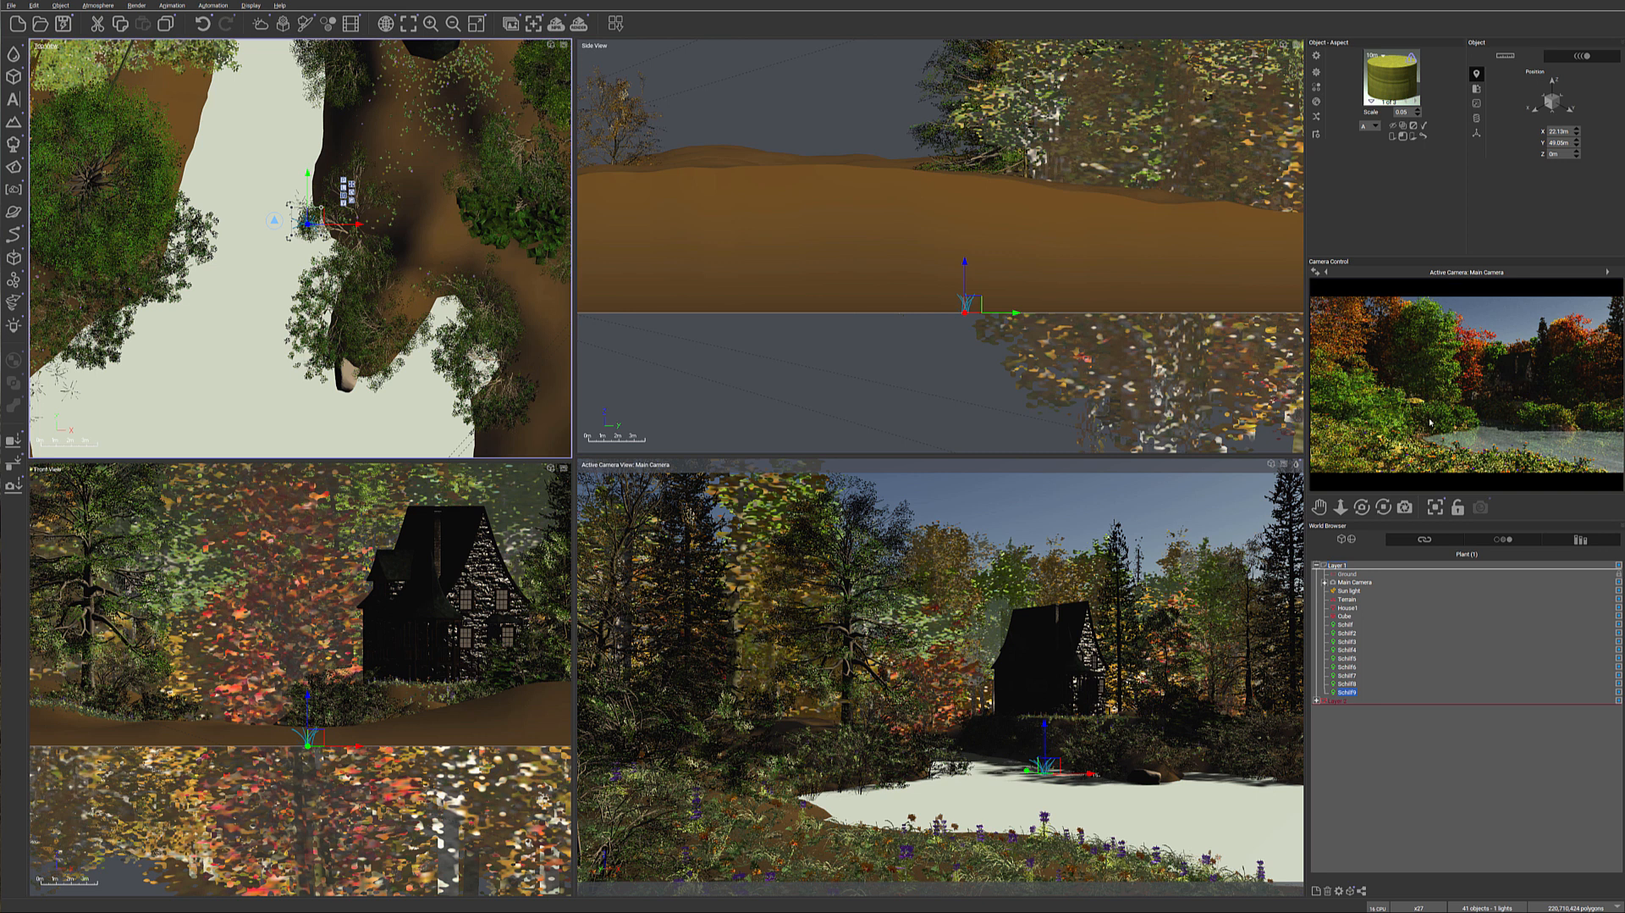
Step: Add a leafy plant from the Grasses - Plants collection and move it into the foreground grass patch in front of the camera
{"action": "right_click_drag", "start_coordinate": [340, 386], "coordinate": [367, 105]}
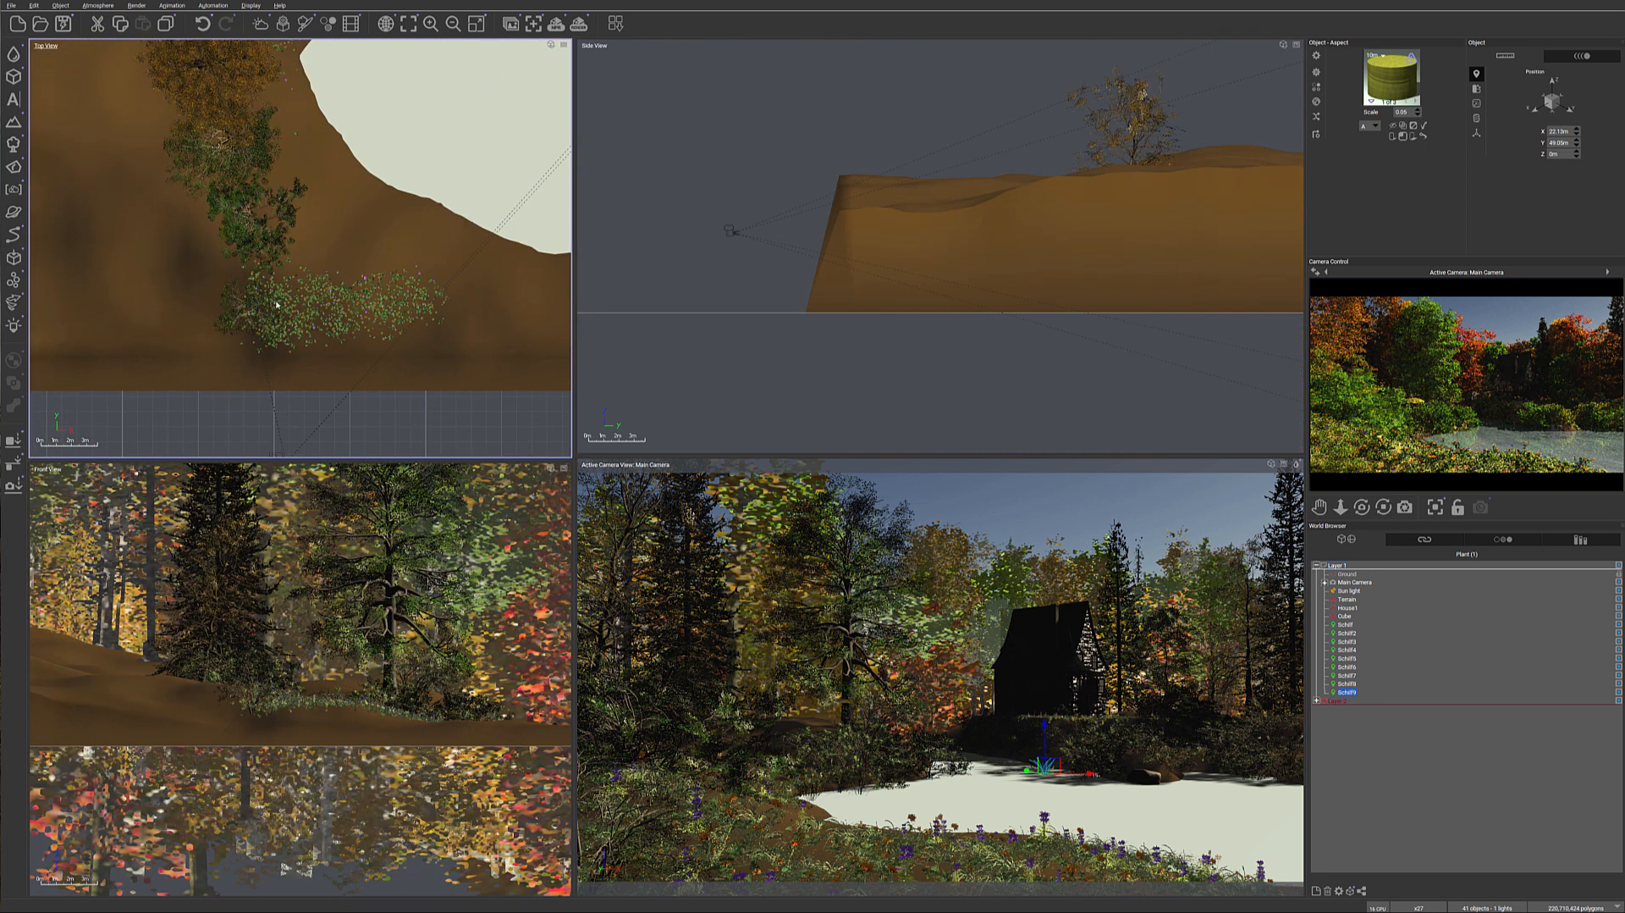
{"action": "left_click", "coordinate": [13, 144]}
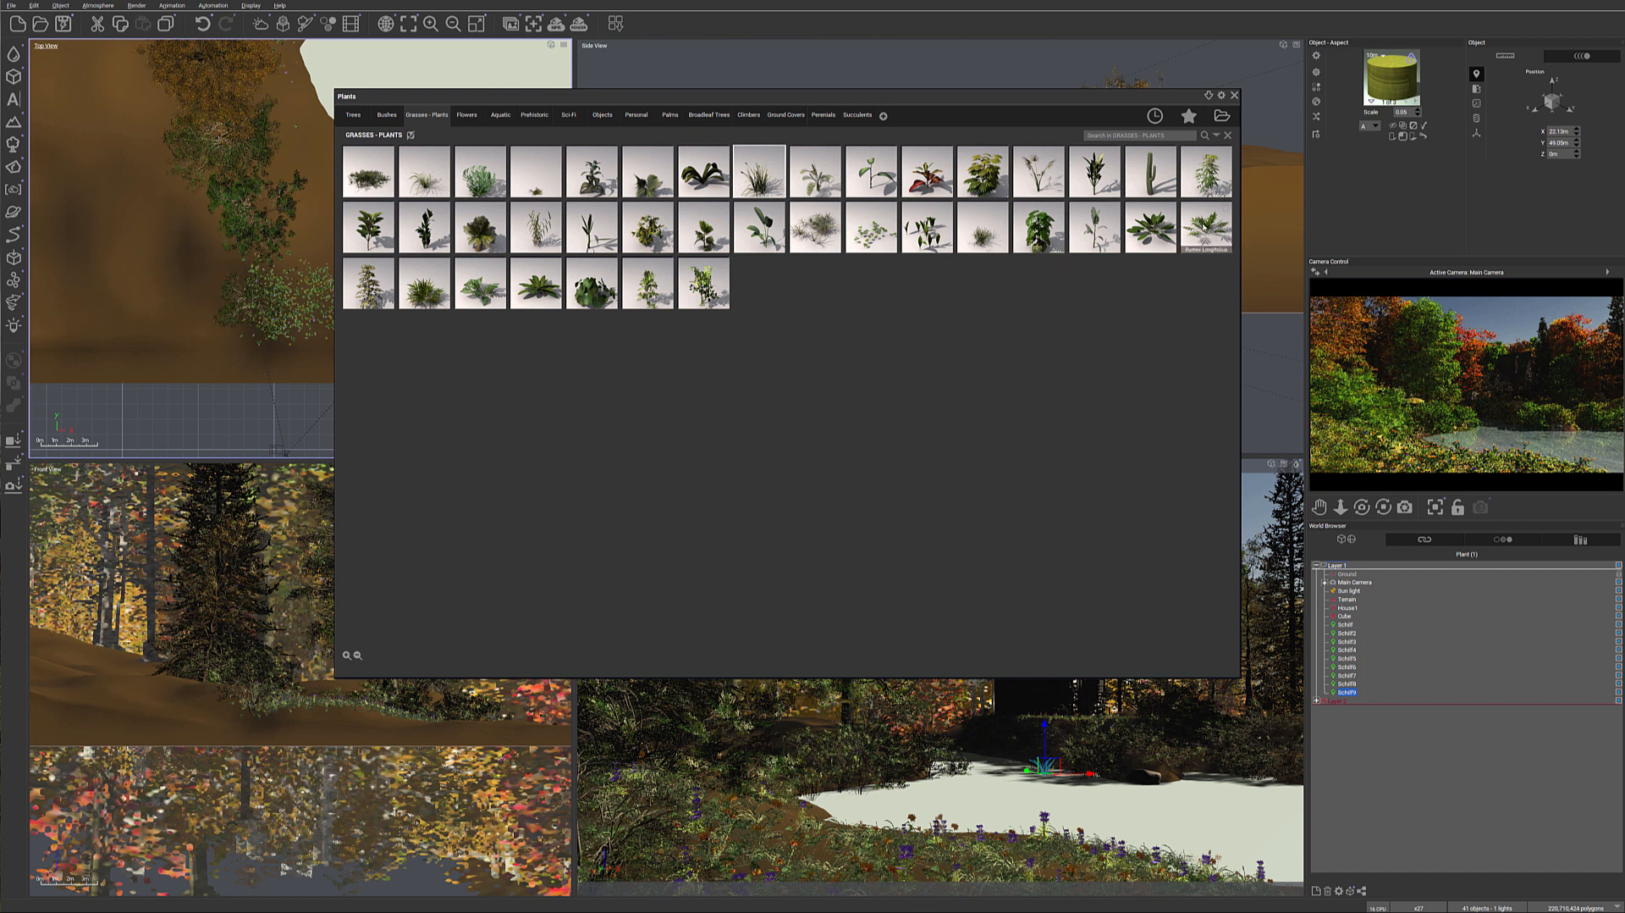
{"action": "mouse_move", "coordinate": [1206, 227]}
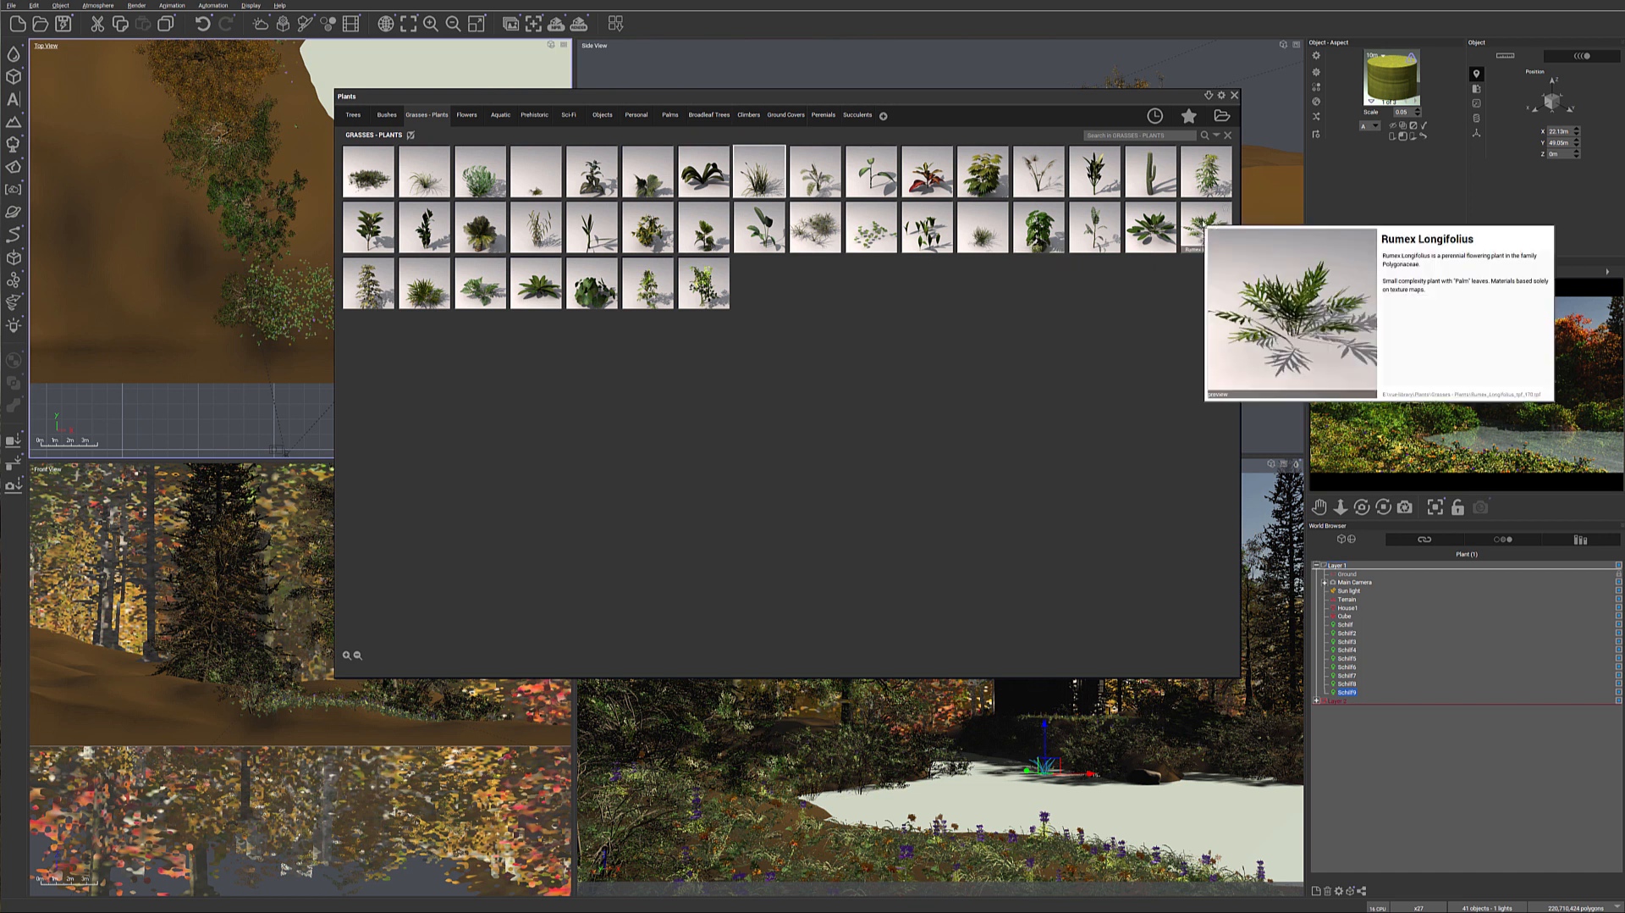
{"action": "double_click", "coordinate": [1151, 227]}
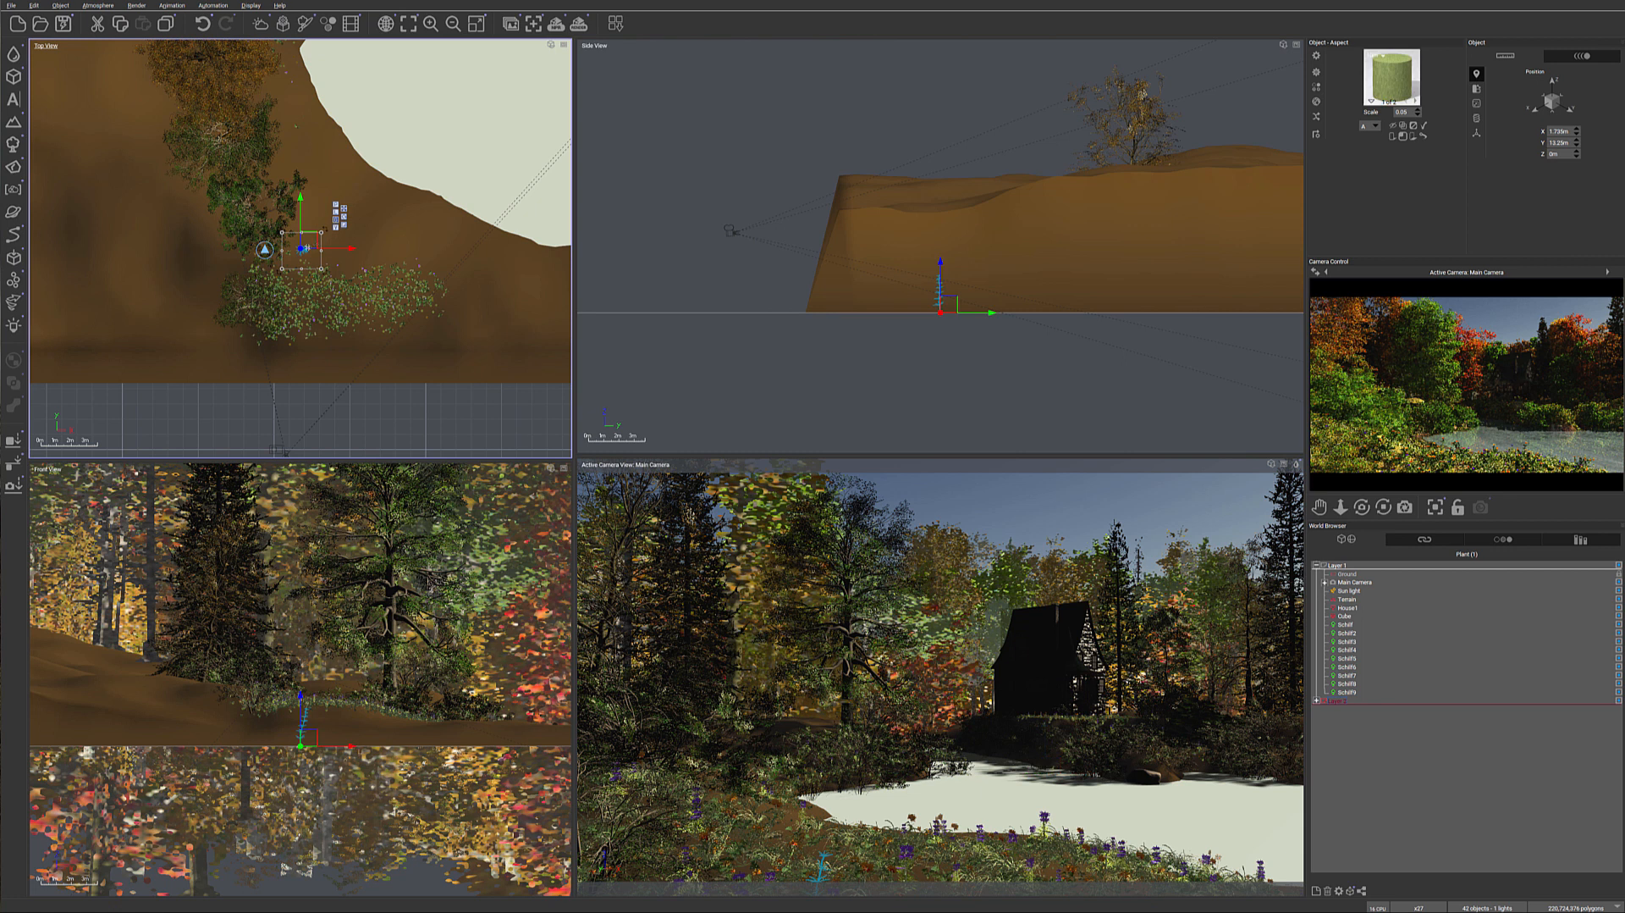
{"action": "left_click_drag", "start_coordinate": [315, 244], "coordinate": [306, 298]}
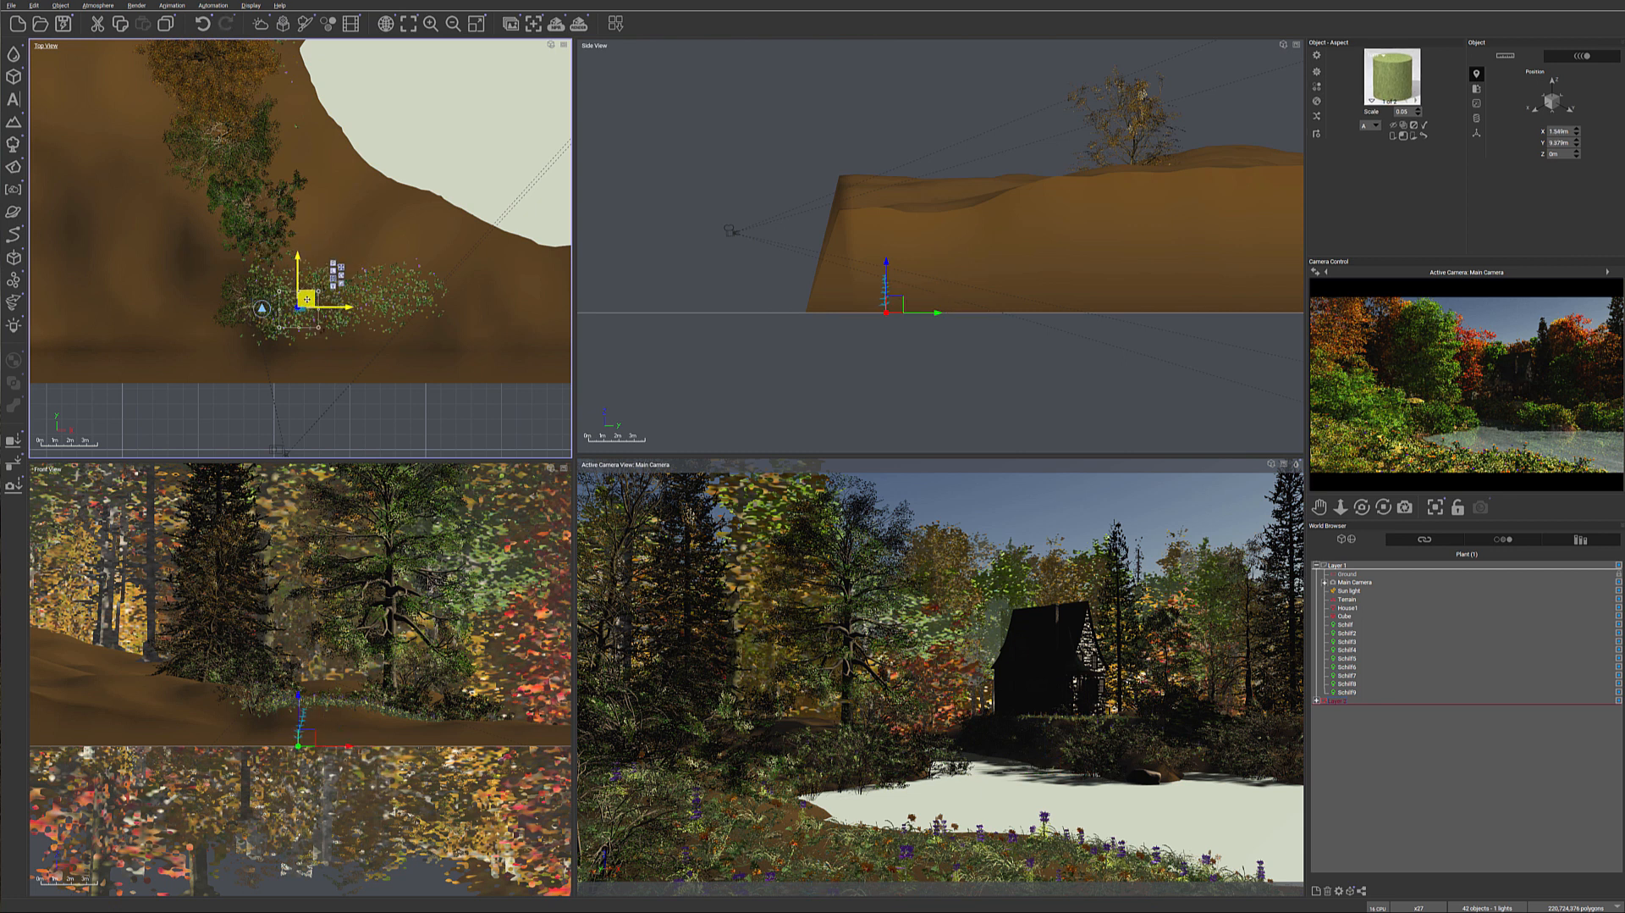
Step: Raise the new leafy plant to terrain height, scale it down, and shift it toward the outer side of the foreground flowers
{"action": "left_click_drag", "start_coordinate": [886, 300], "coordinate": [877, 140]}
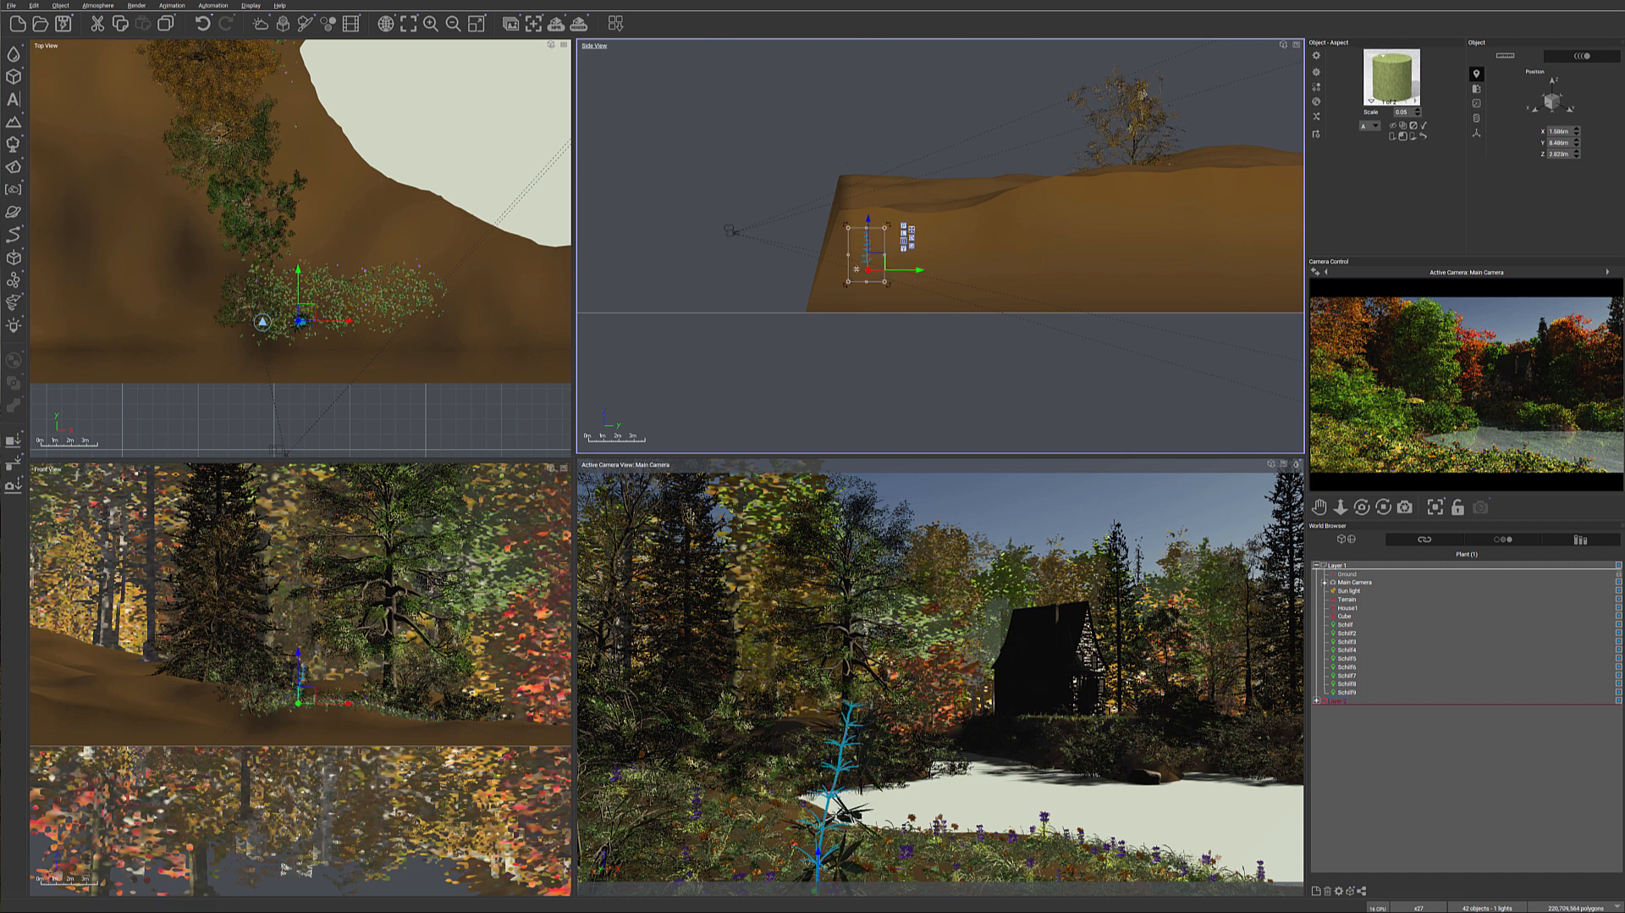
{"action": "left_click_drag", "start_coordinate": [887, 241], "coordinate": [874, 265]}
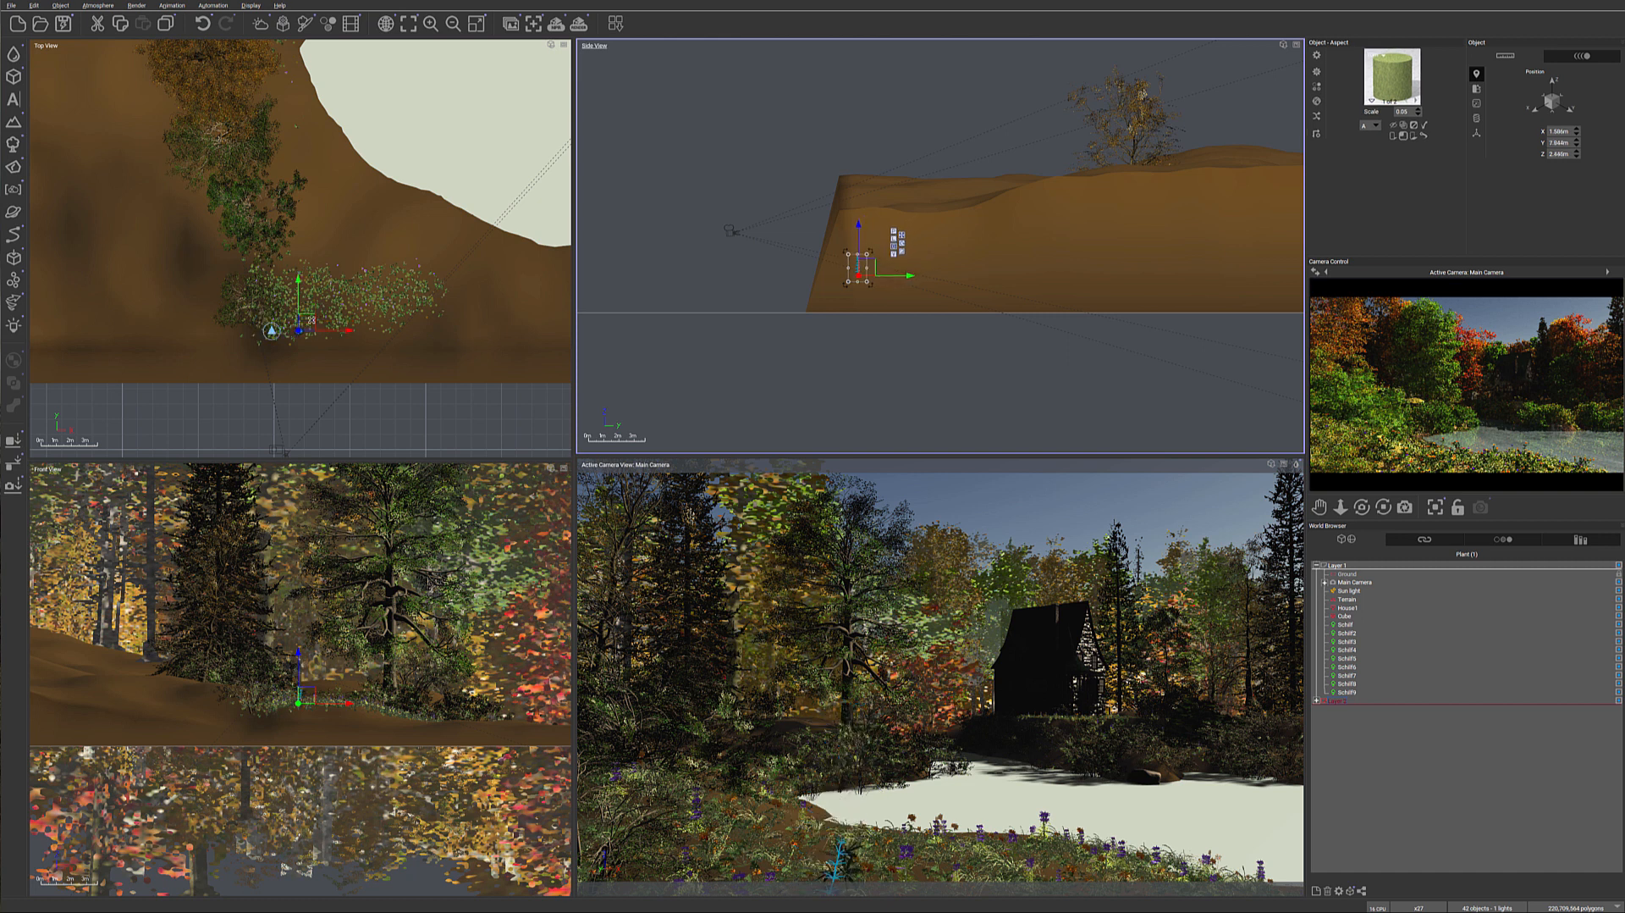
{"action": "left_click_drag", "start_coordinate": [311, 324], "coordinate": [313, 305]}
{"action": "left_click", "coordinate": [880, 254]}
{"action": "left_click_drag", "start_coordinate": [883, 252], "coordinate": [888, 248]}
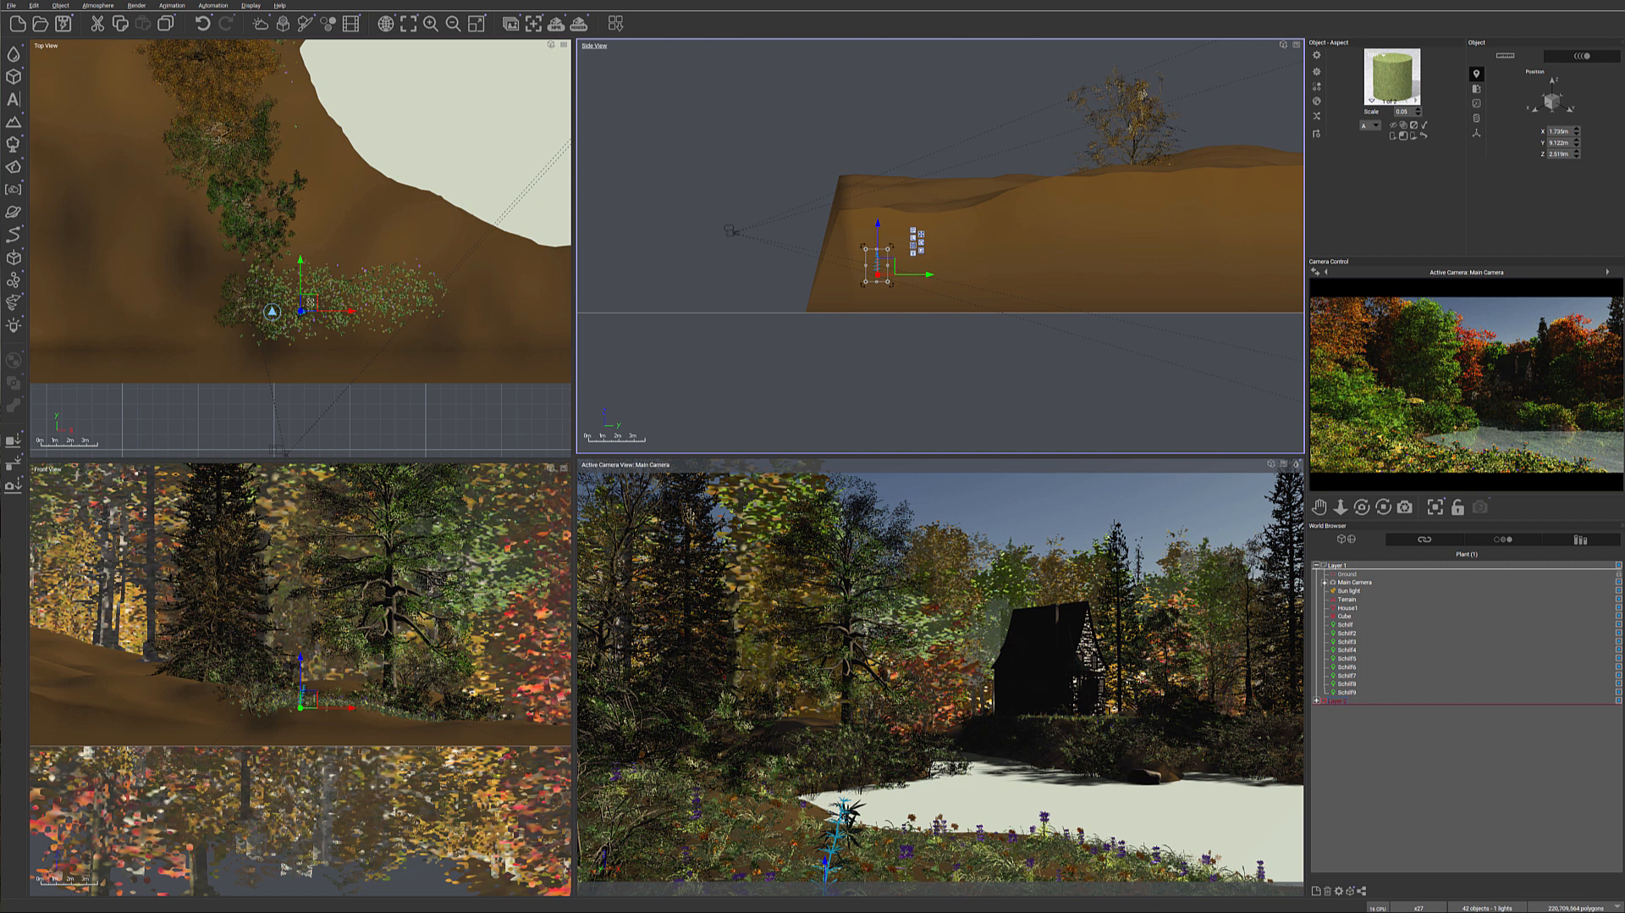
{"action": "left_click_drag", "start_coordinate": [310, 298], "coordinate": [292, 307]}
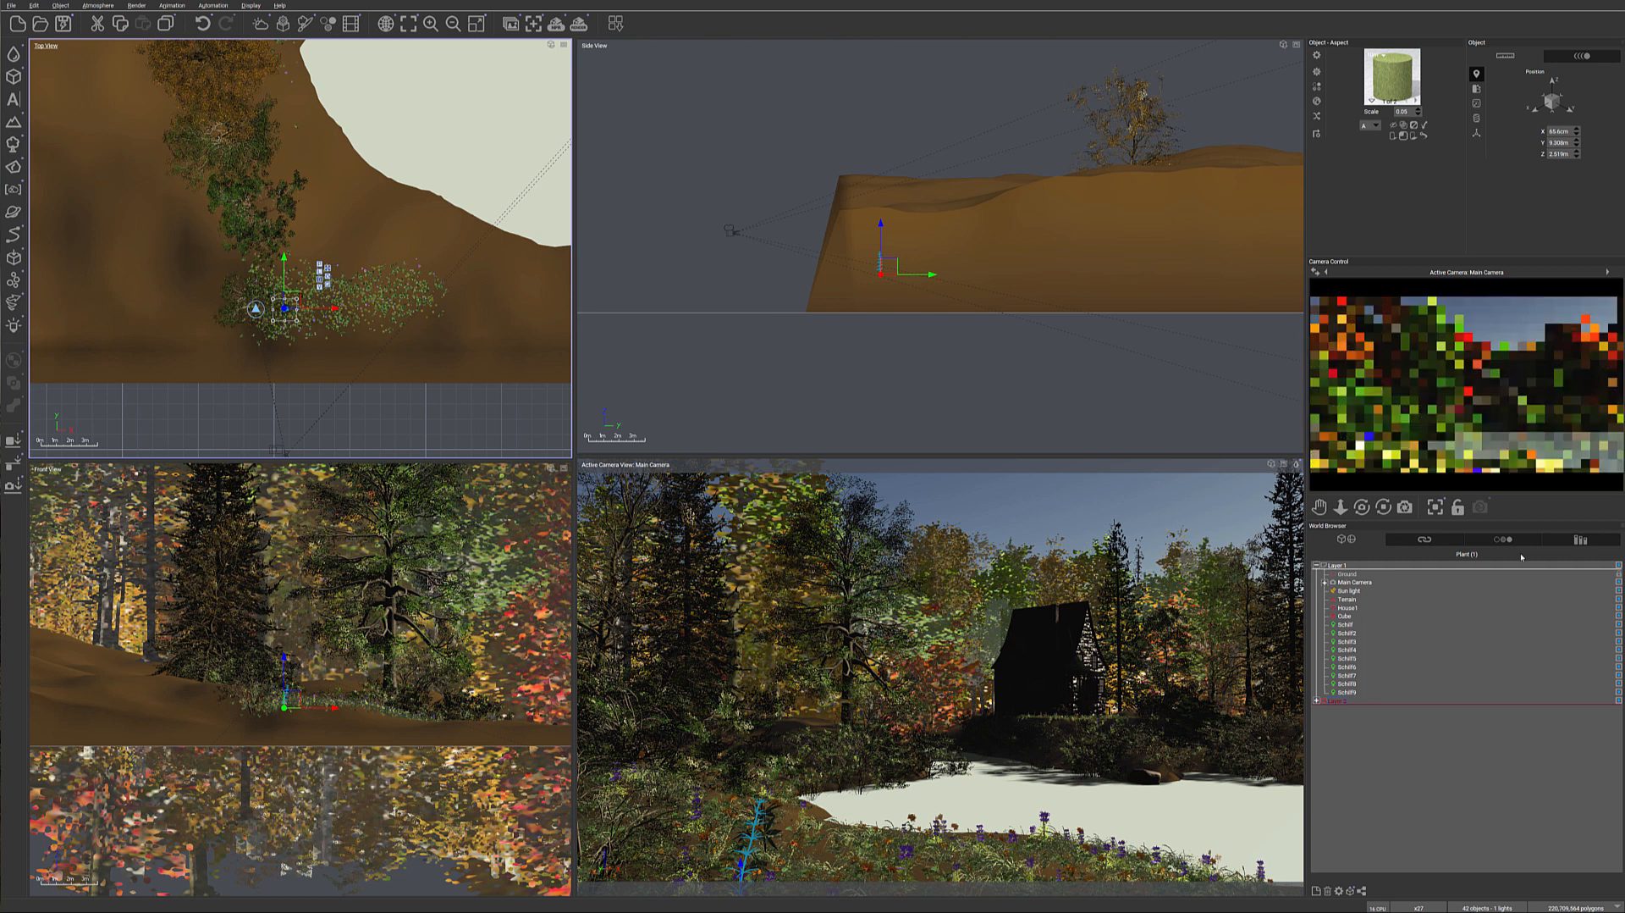
Step: Refresh the main camera preview and save the scene before starting the render
{"action": "right_click", "coordinate": [1506, 433]}
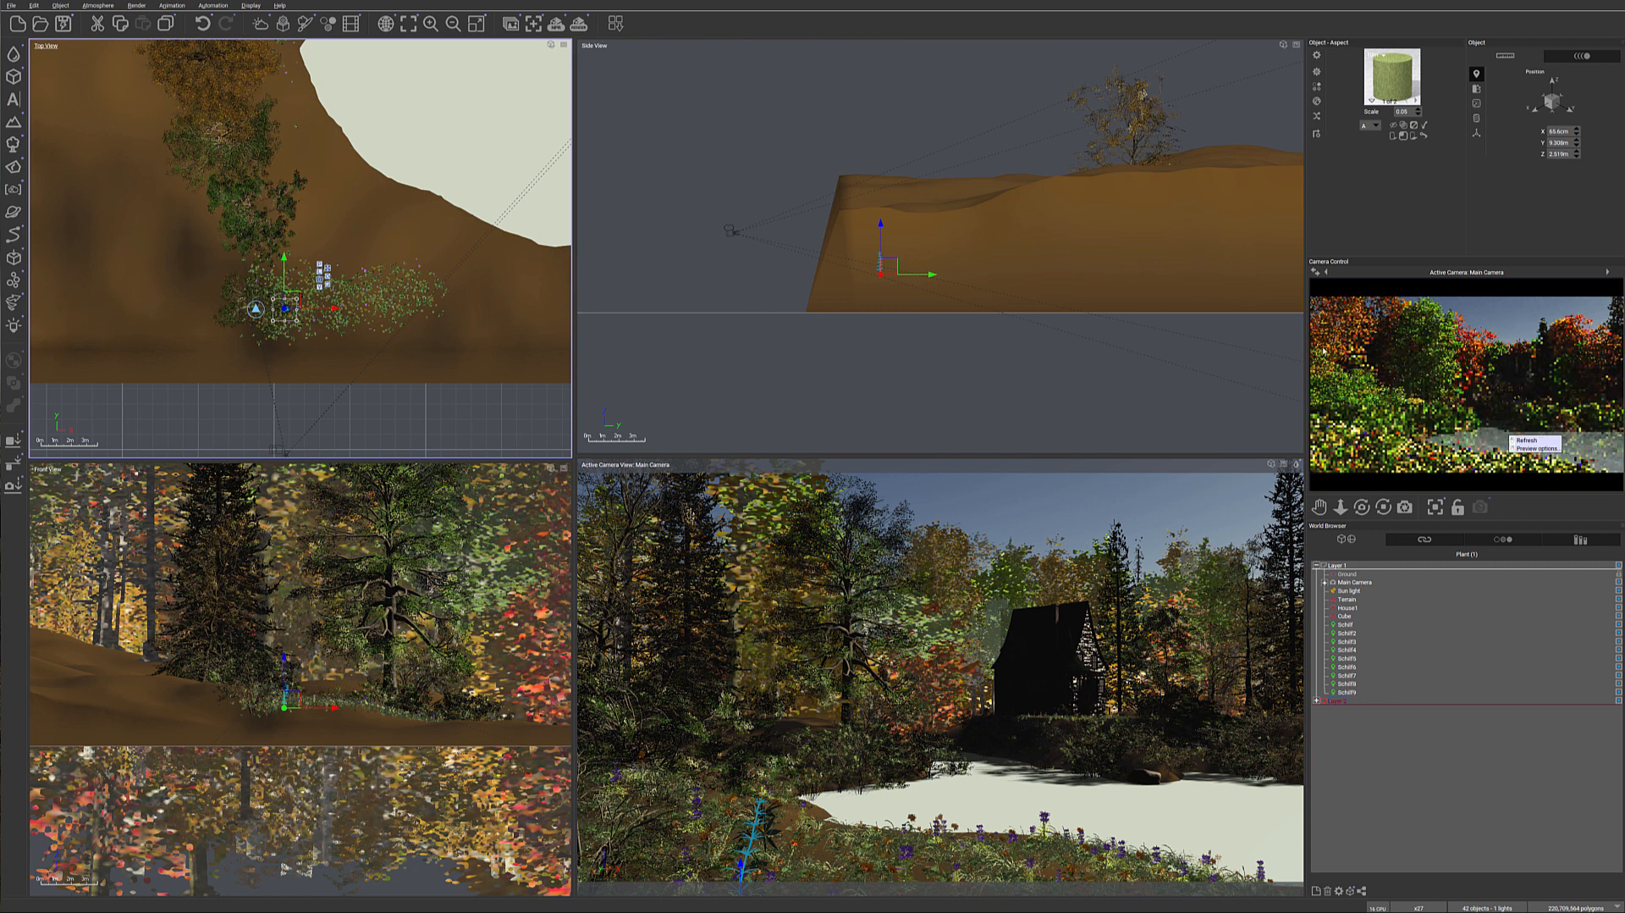
{"action": "left_click", "coordinate": [1526, 440]}
{"action": "left_click", "coordinate": [61, 23]}
{"action": "left_click", "coordinate": [578, 23]}
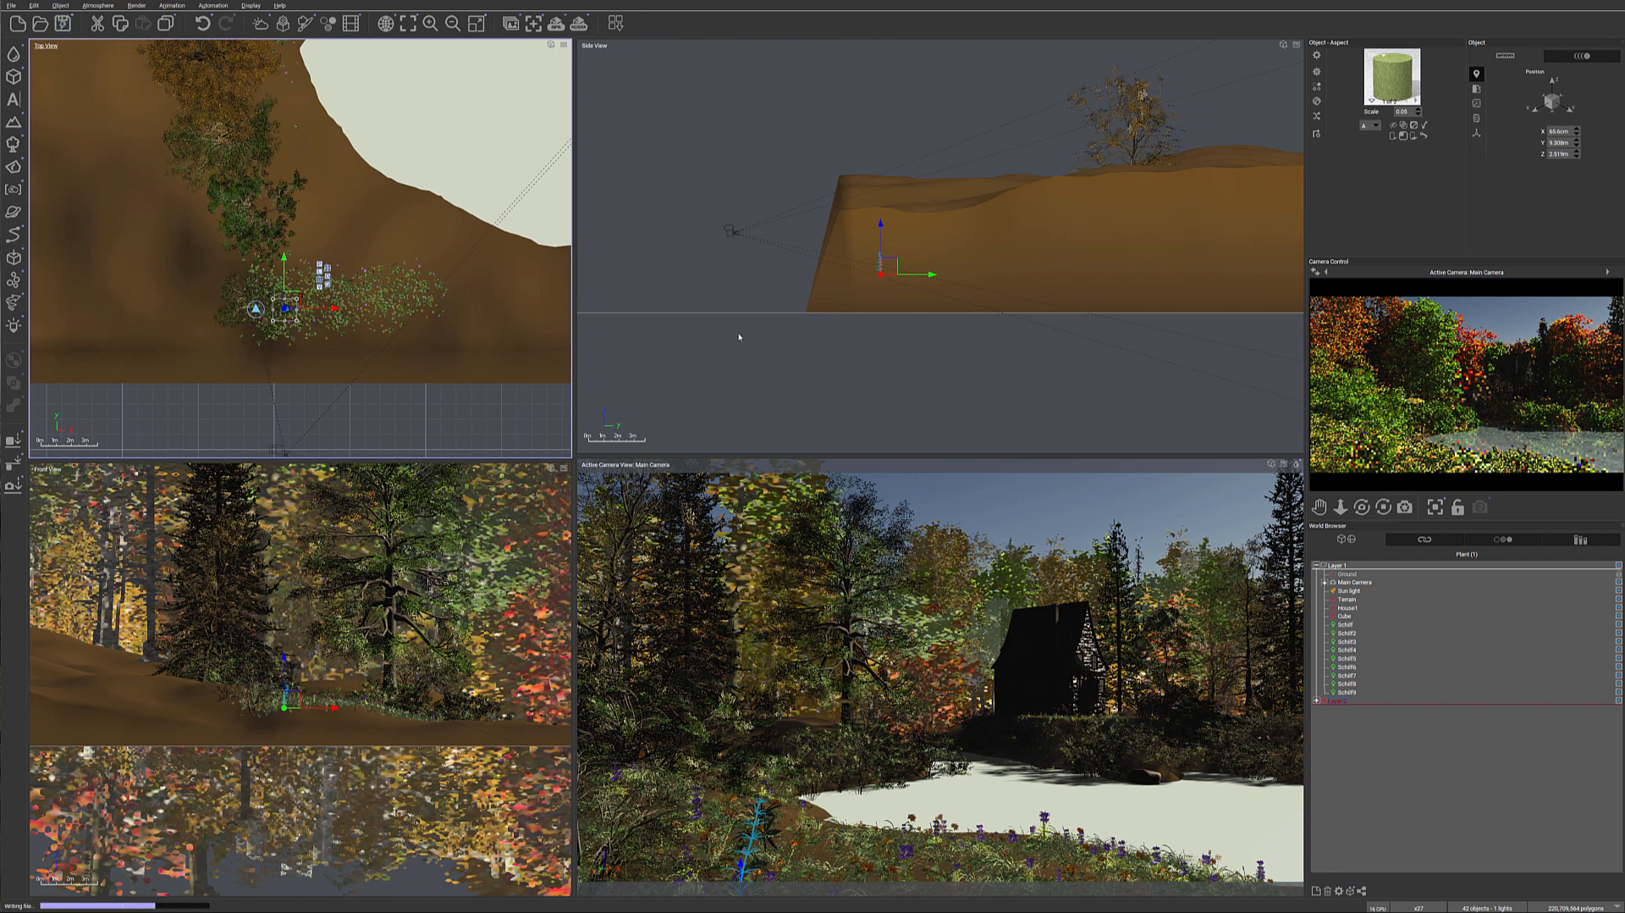
{"action": "left_click", "coordinate": [746, 436]}
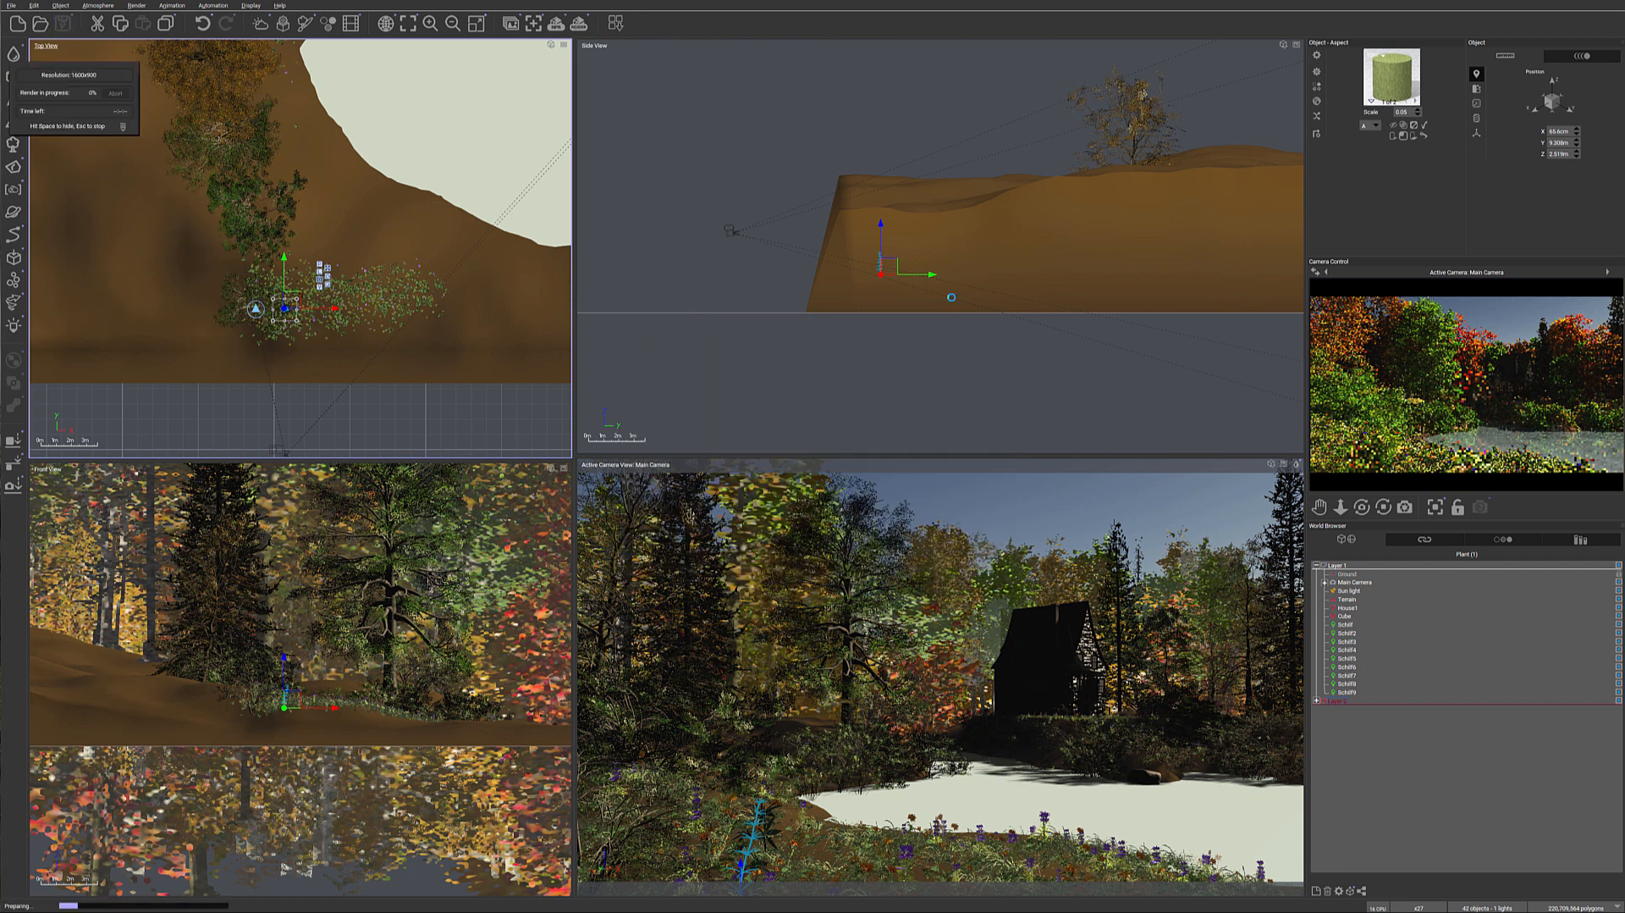